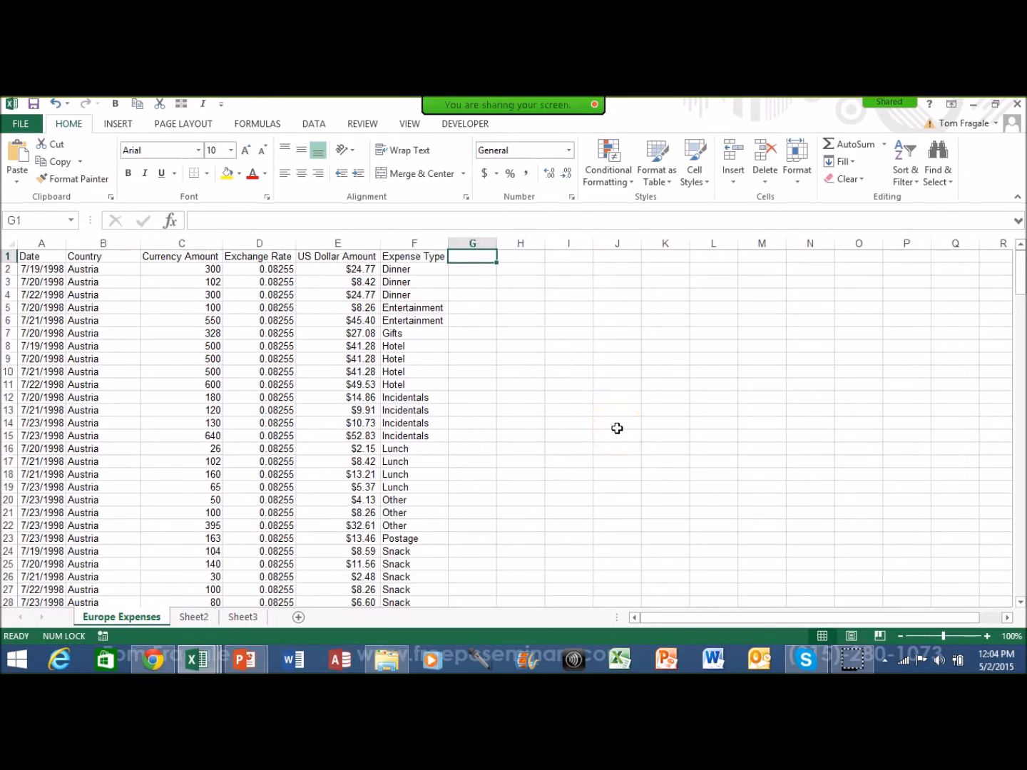
Step: Enter the header "Sales Tax" in cell G1, beside the Expense Type column
text(Sales)
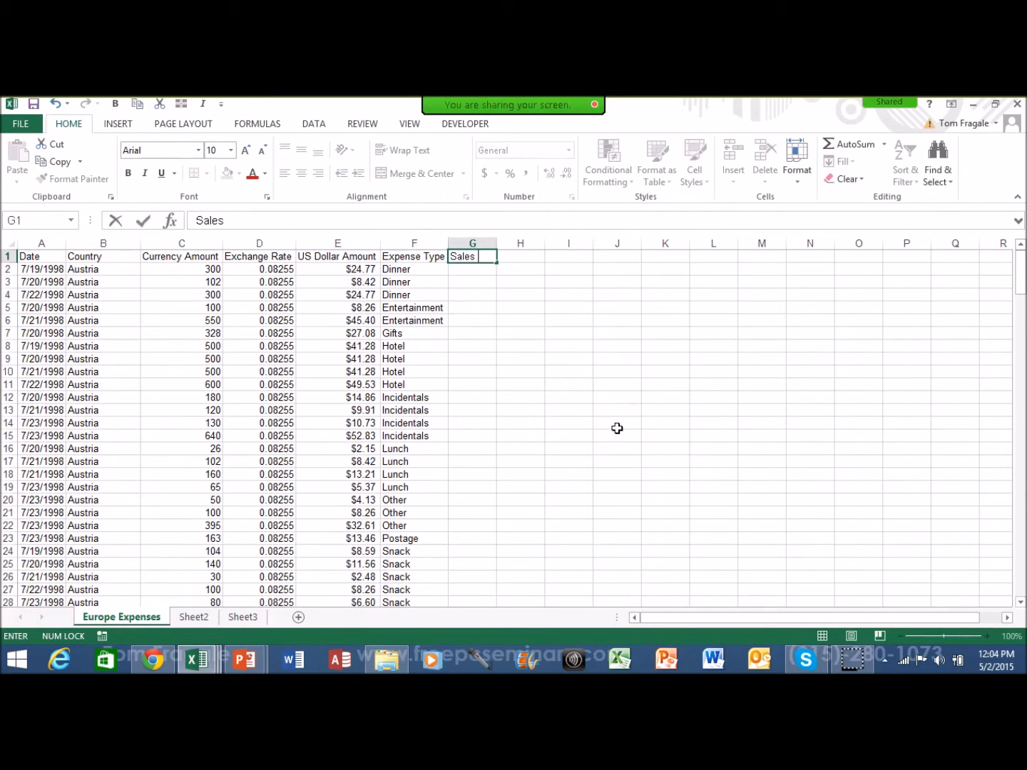
text( Tax)
click(624, 418)
key(Return)
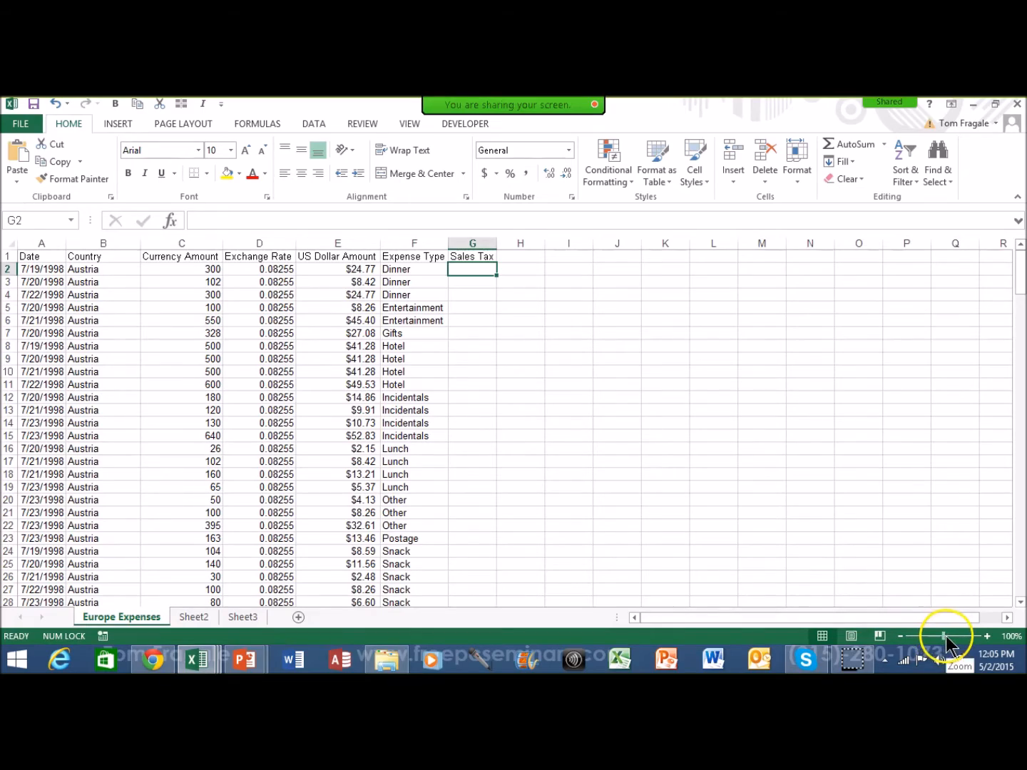
Step: Enter =IF(F2="dinner",0,E2*6%) in cell G2 so dinners get no tax and other expenses get 6%
mouse_move(942, 635)
mouse_down()
mouse_move(958, 638)
mouse_move(946, 638)
mouse_up()
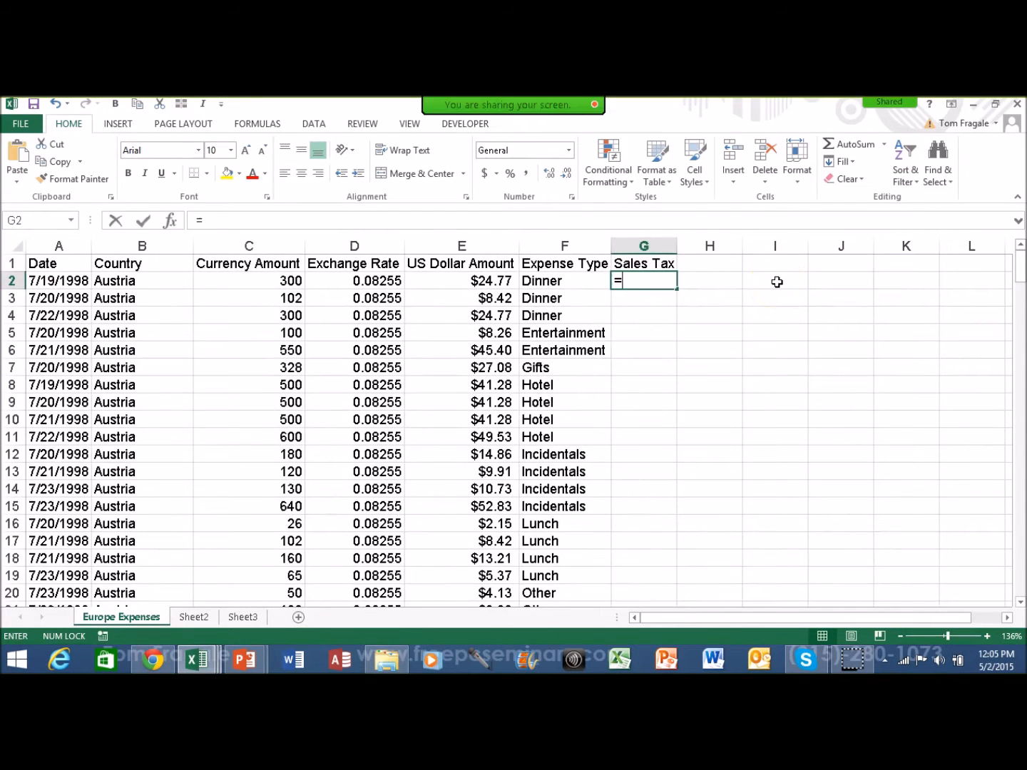
text(=if)
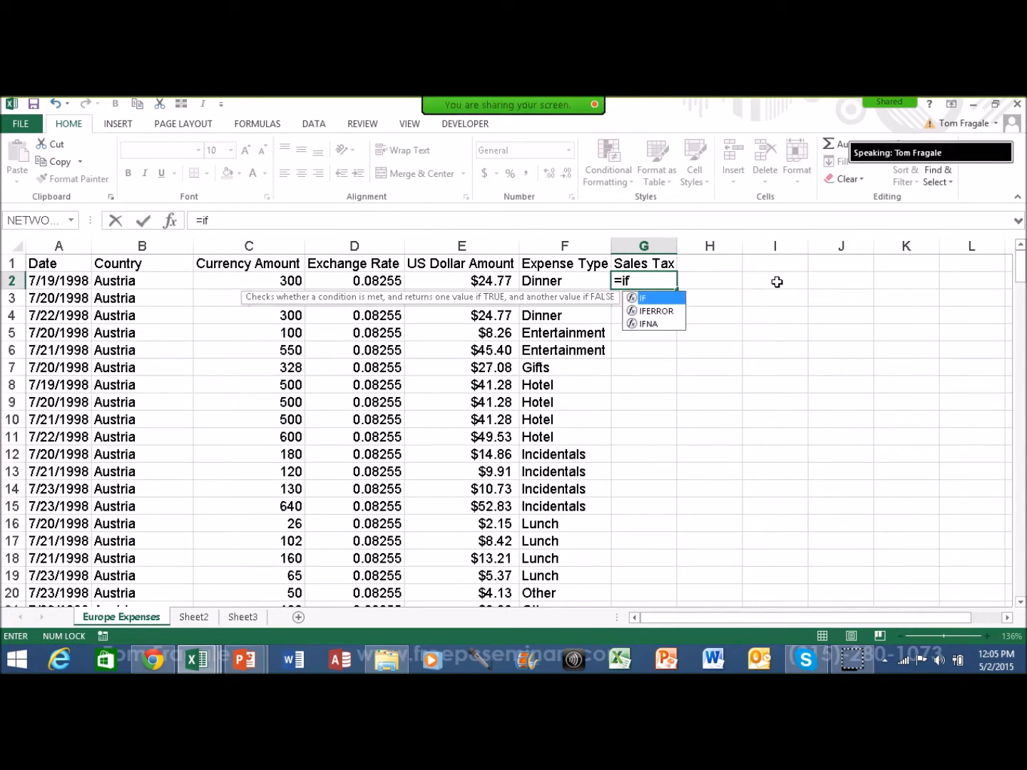
text(()
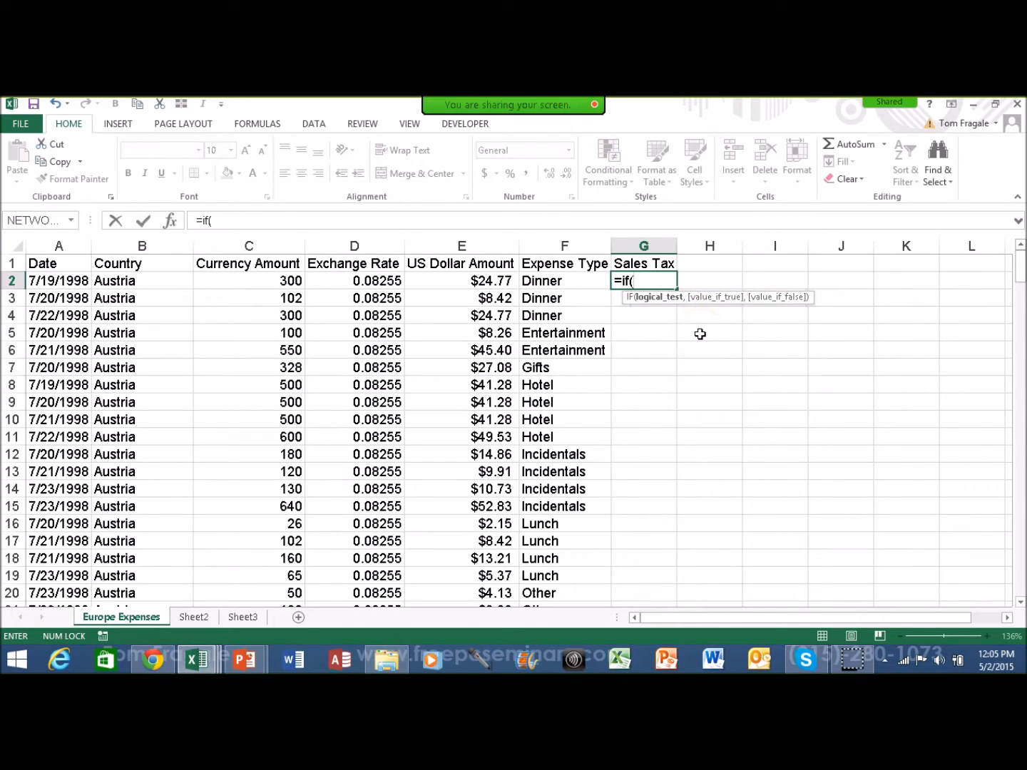
click(559, 283)
text(=)
text("d)
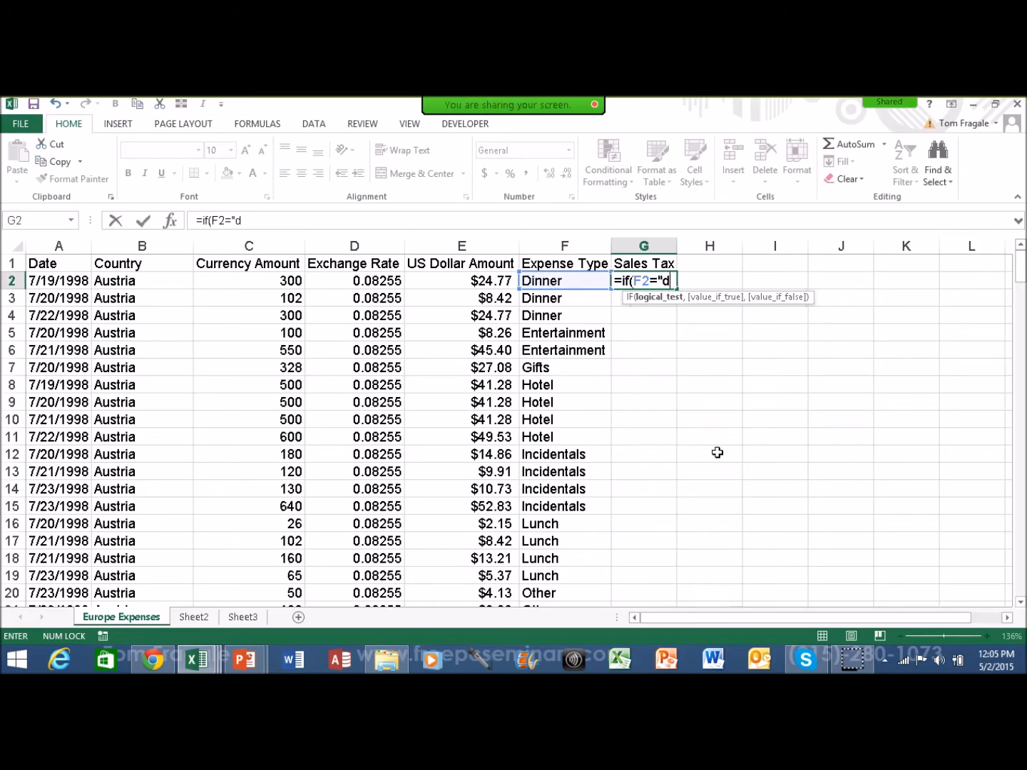
text(inner")
text(,)
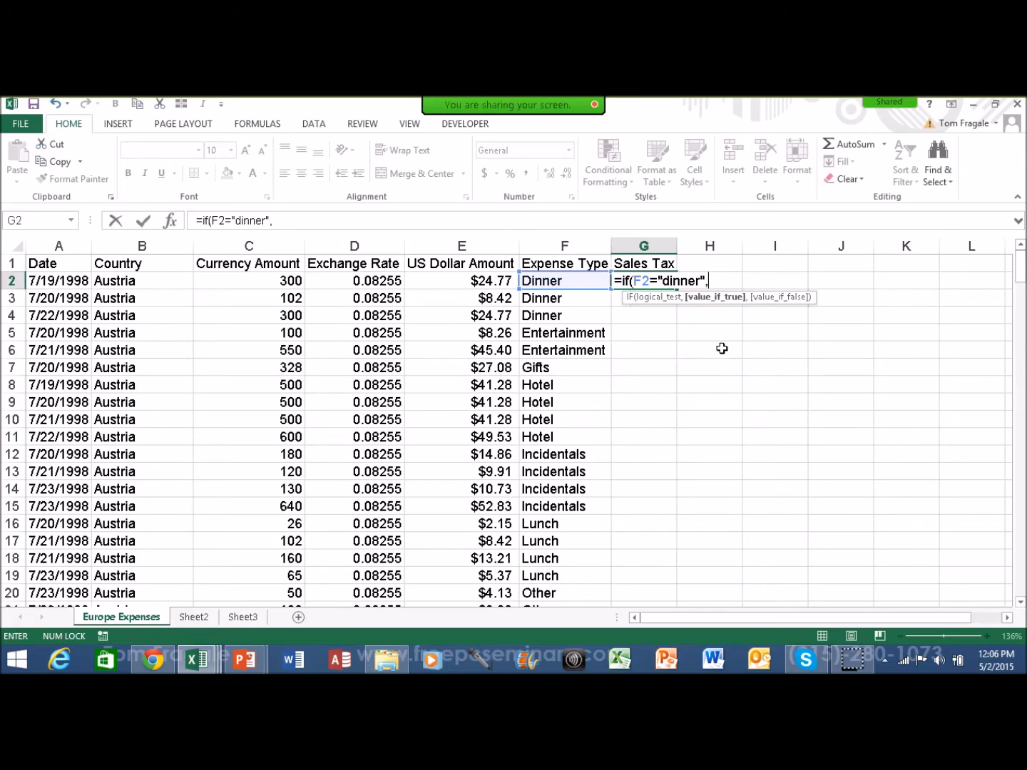
text(0,)
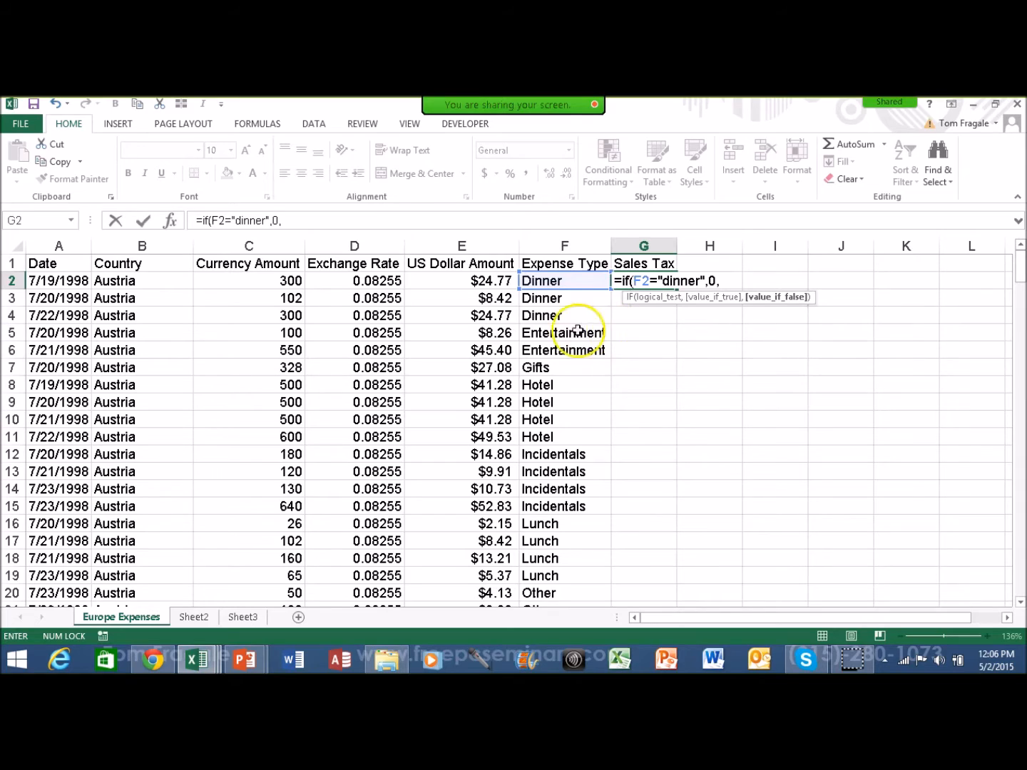
click(475, 279)
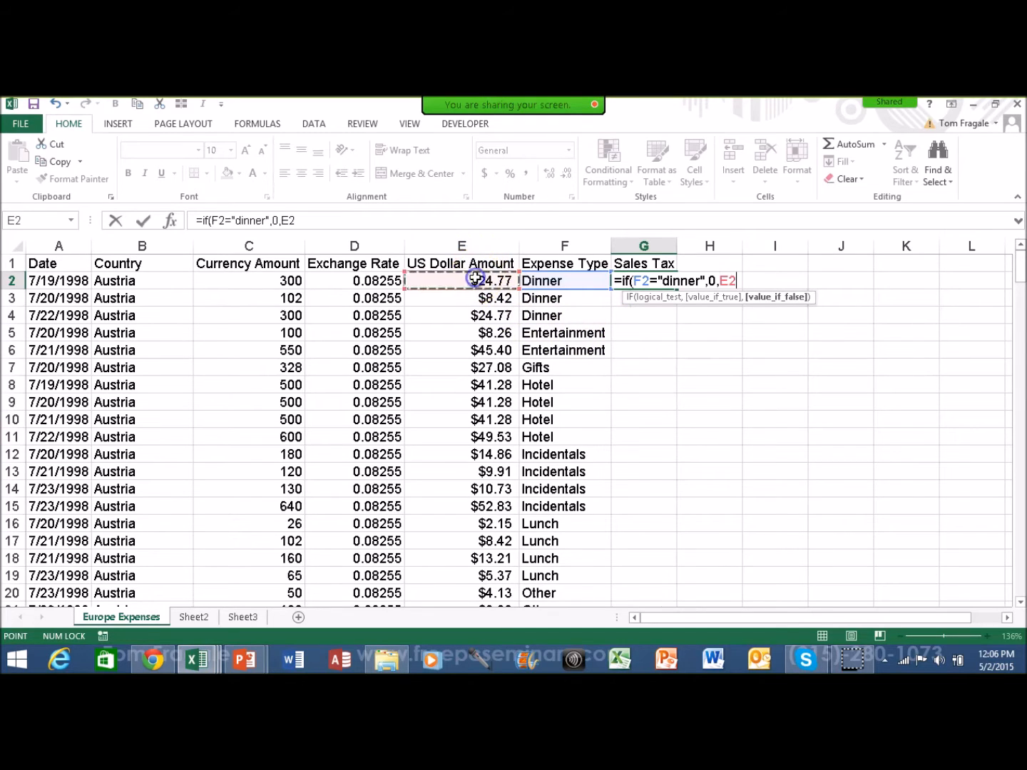
text(*)
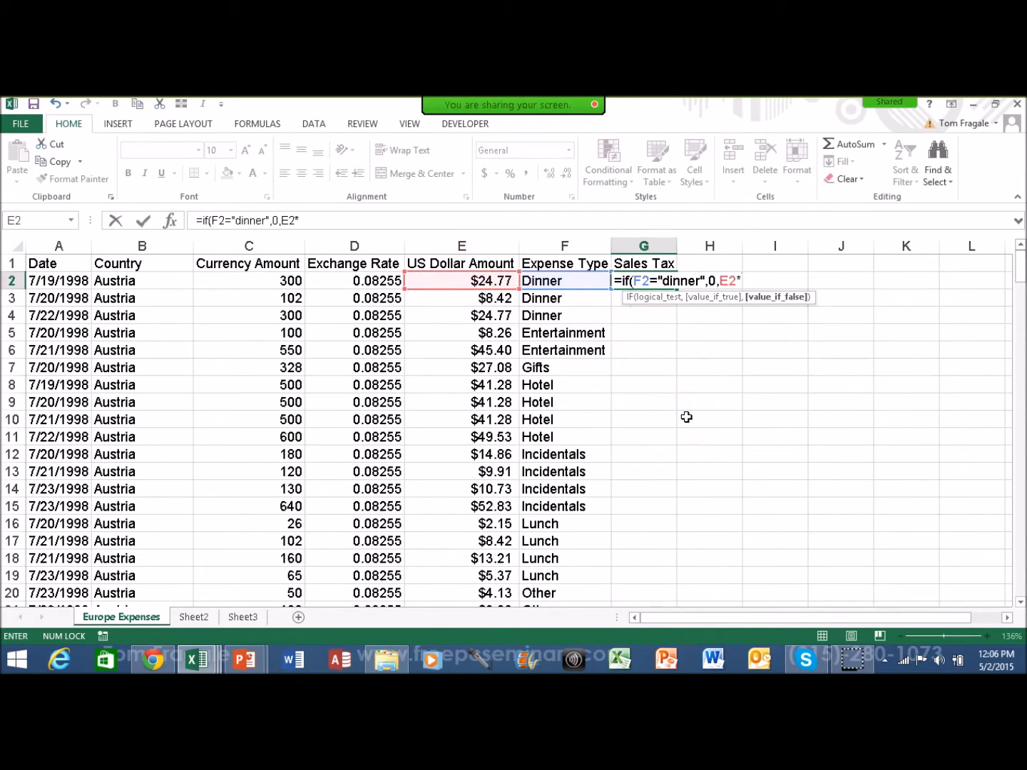
text(6%))
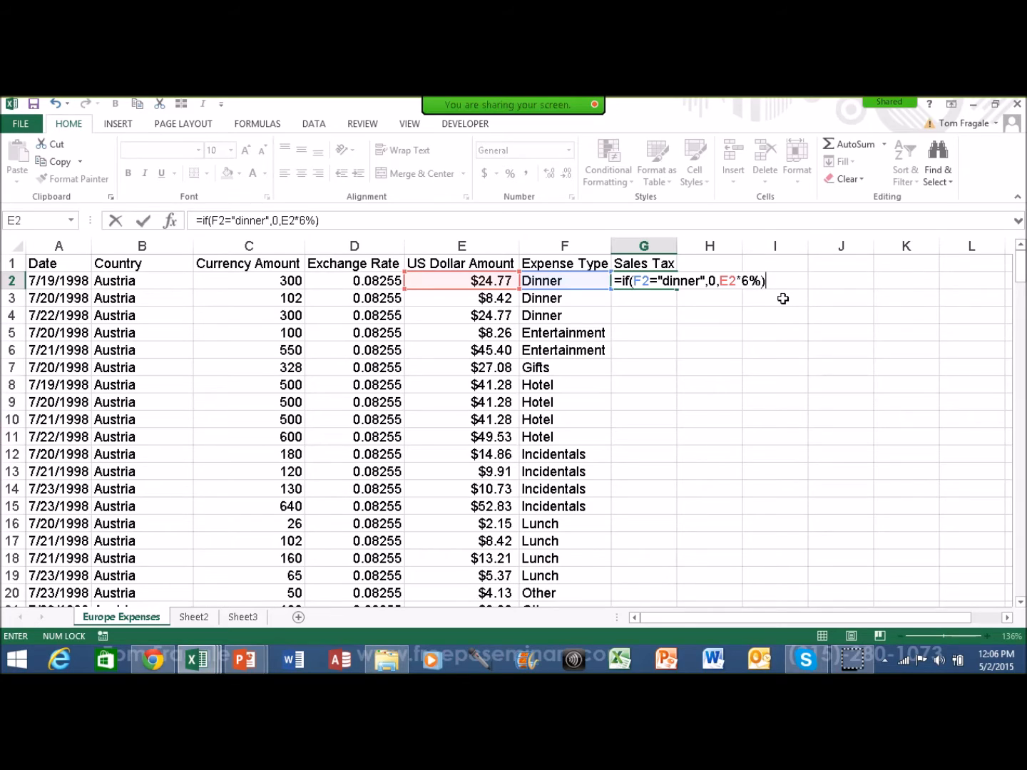
key(Return)
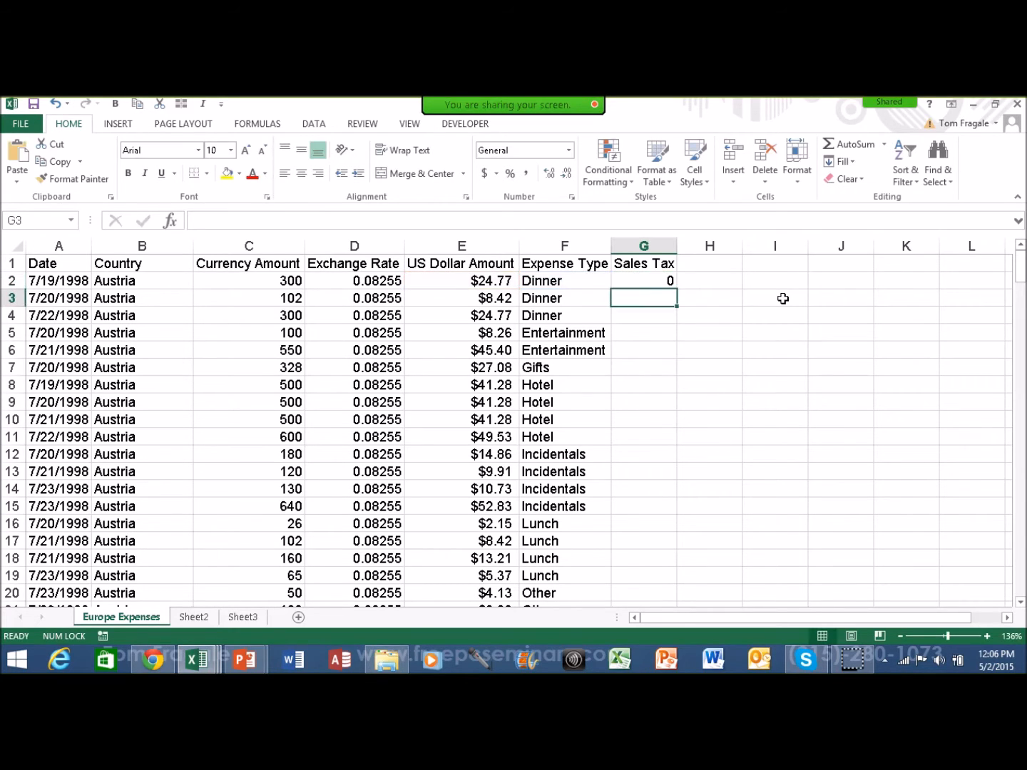
Step: Fill the G2 formula down the whole Sales Tax column and check the copied formulas in G18 and G33
click(653, 280)
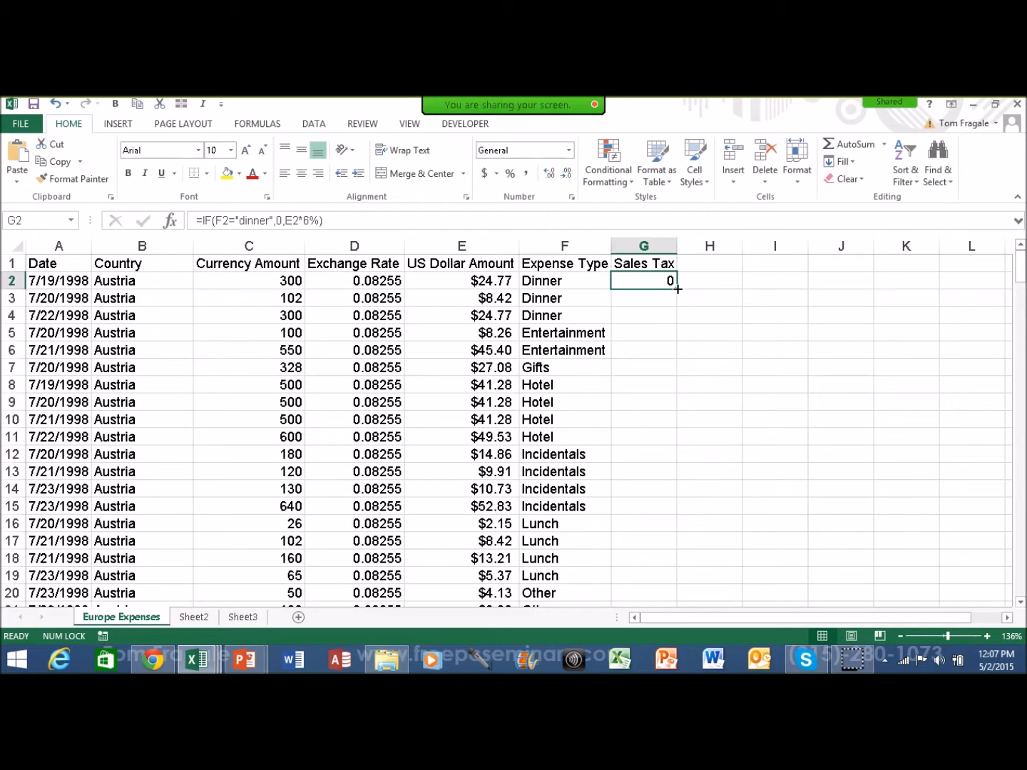
click(678, 291)
double_click(678, 291)
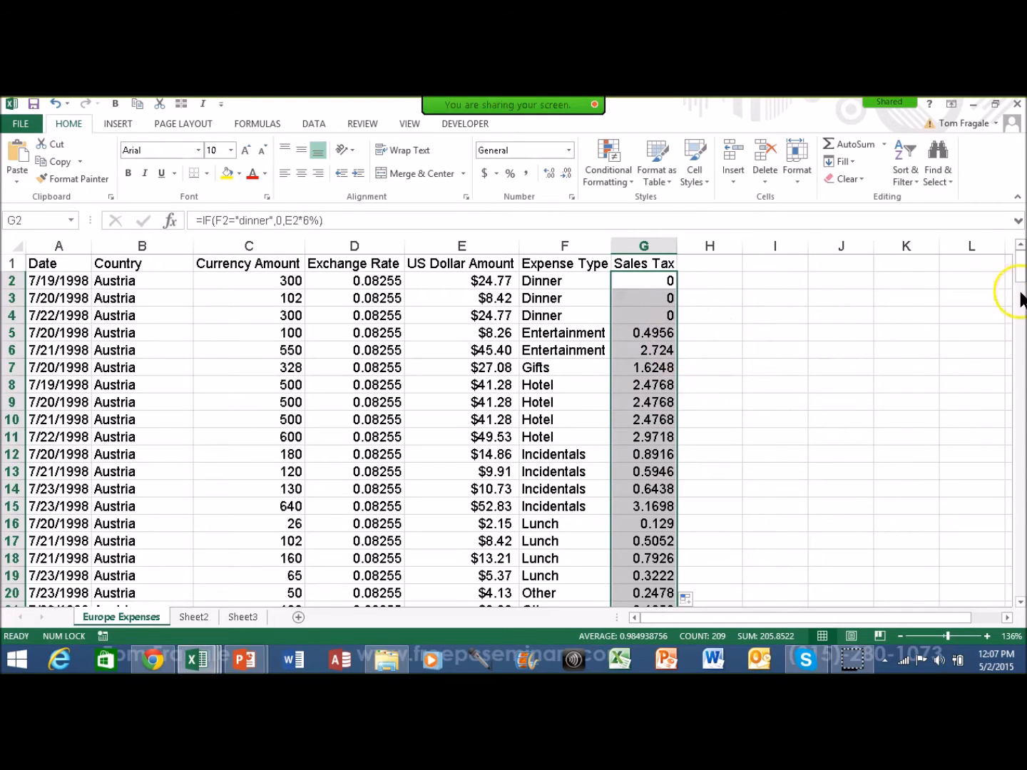
drag(1020, 271, 1022, 286)
click(655, 368)
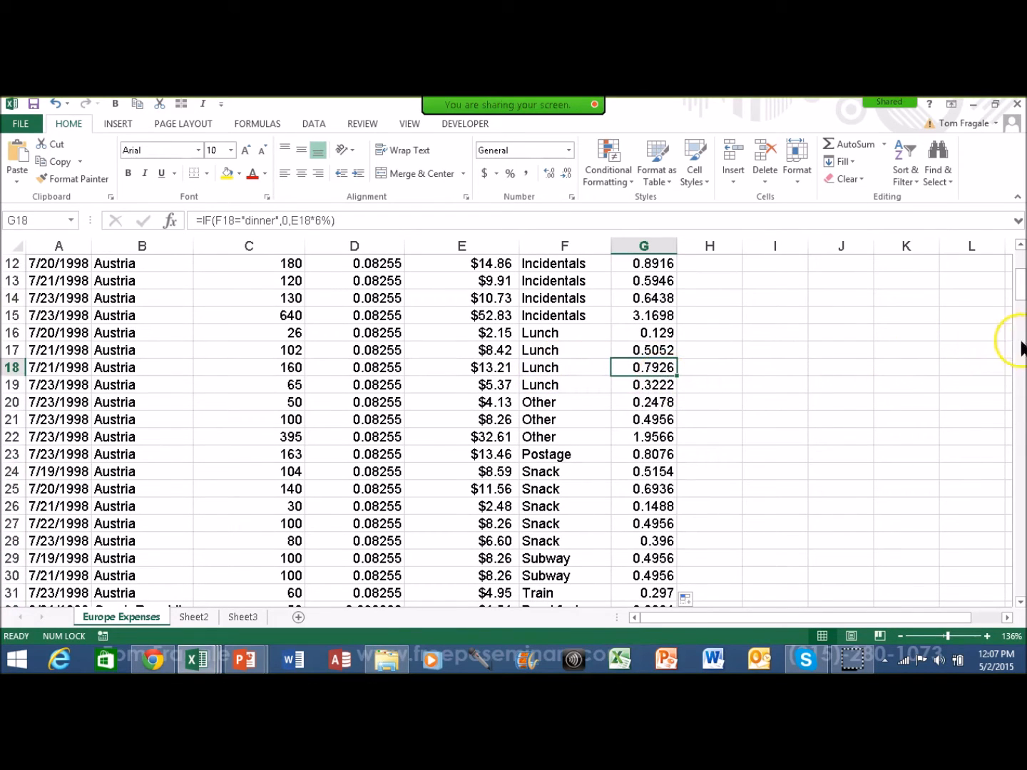
drag(1022, 295, 1022, 305)
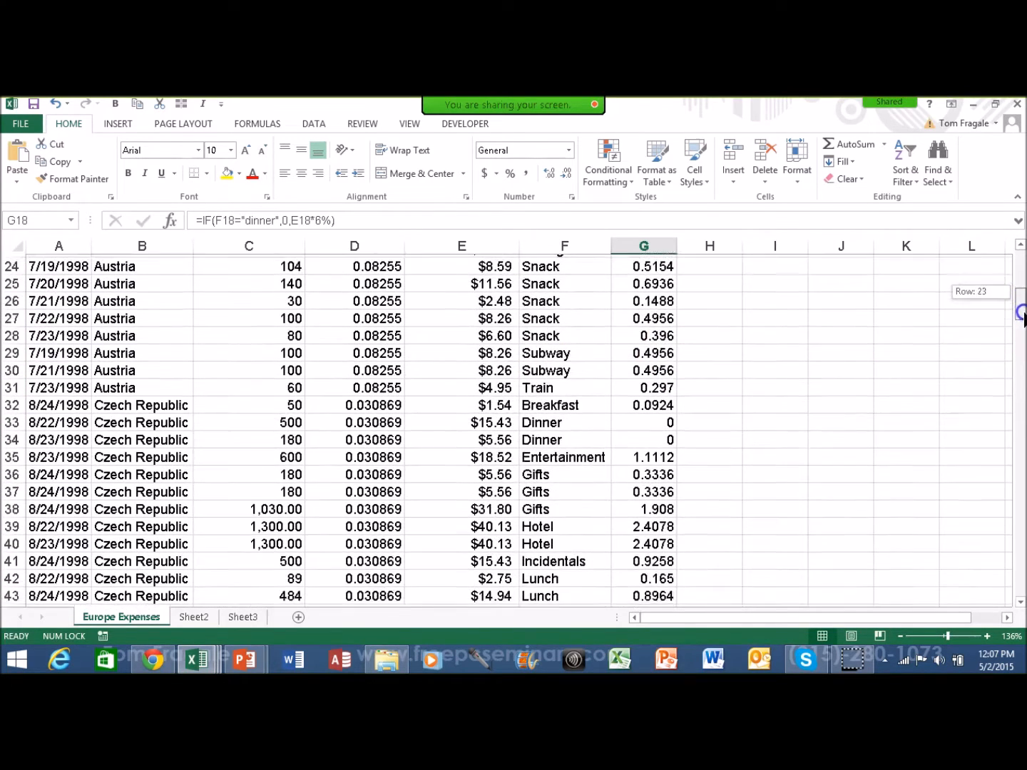
click(645, 420)
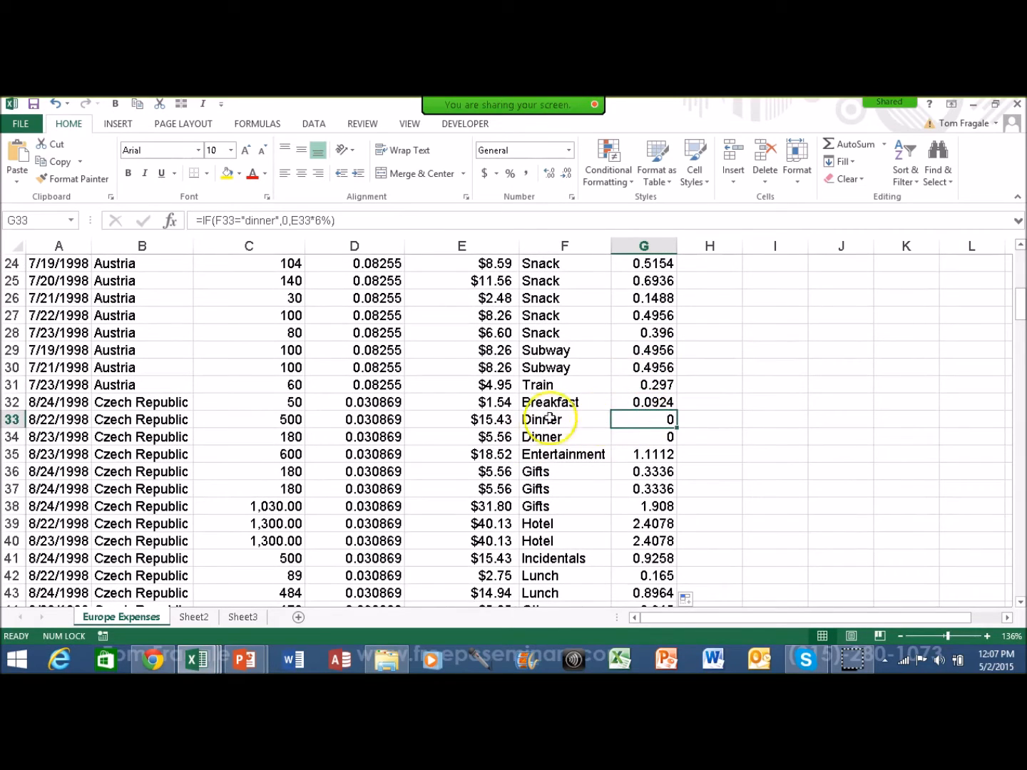
drag(1021, 306, 1023, 258)
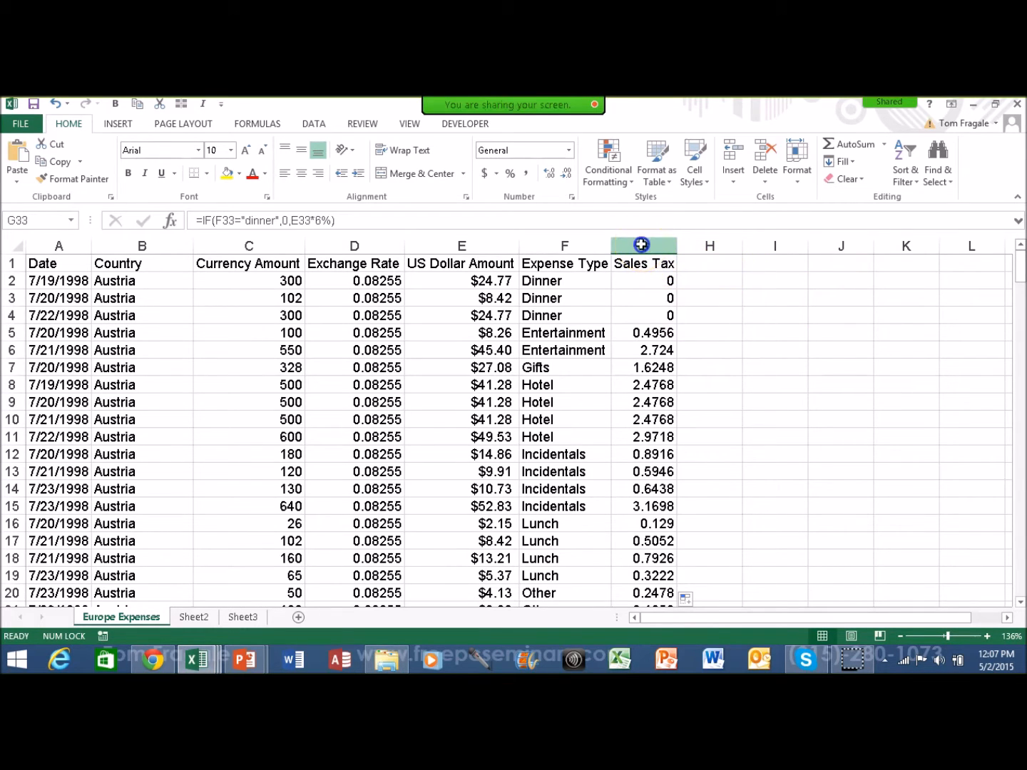
Step: Format the entire Sales Tax column G with the Number format
click(642, 243)
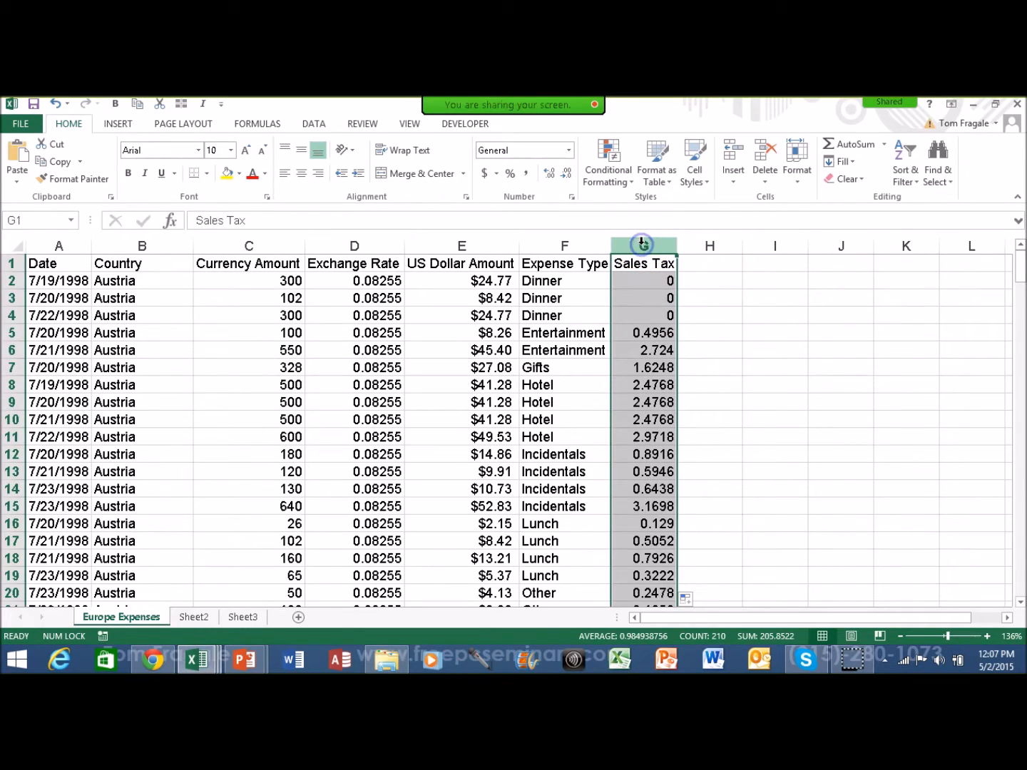
click(569, 149)
click(569, 149)
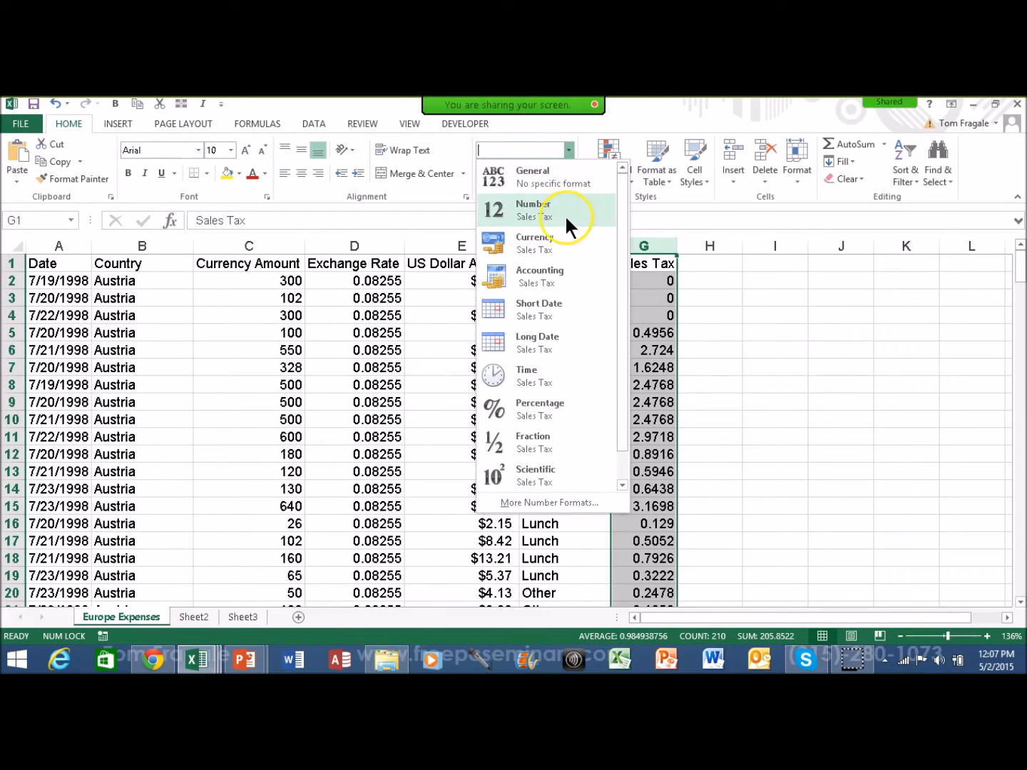
click(564, 215)
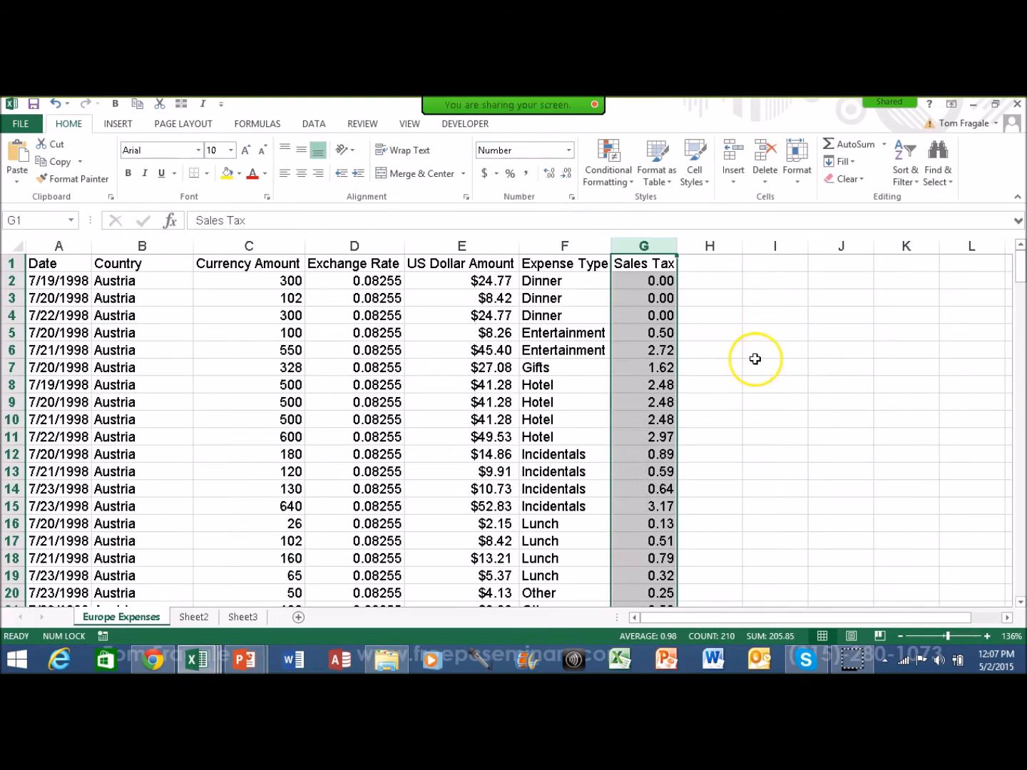
Step: Widen the Sales Tax column G to about twice its width to make room for the formula in G2
click(639, 281)
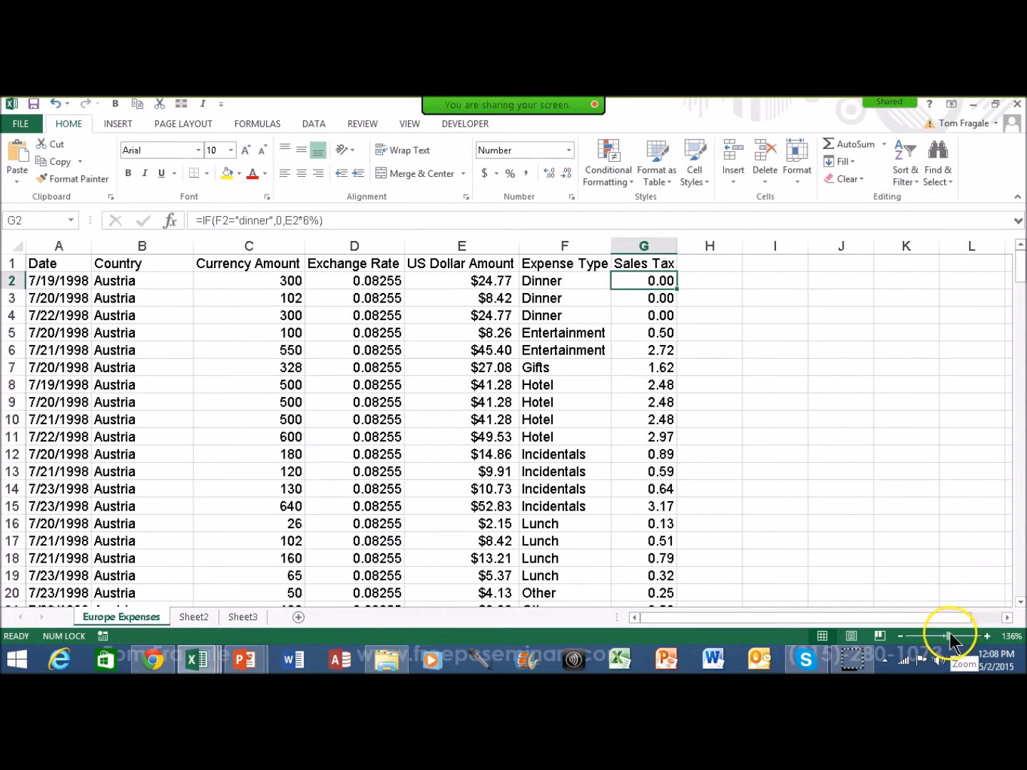
drag(948, 635, 958, 637)
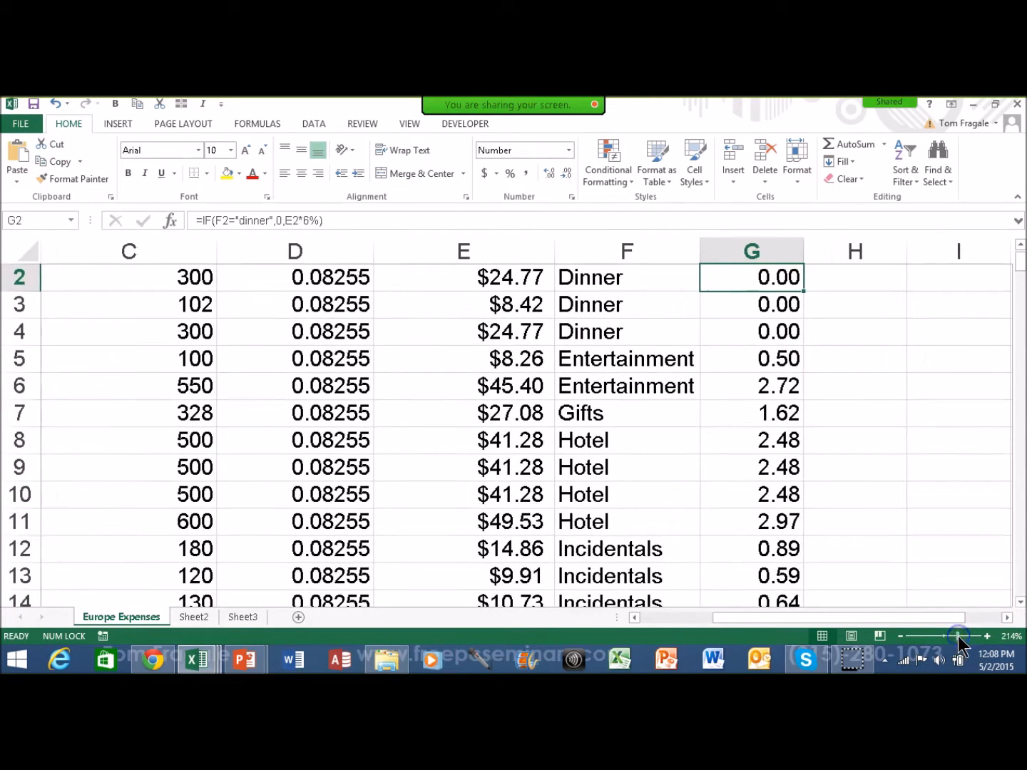
click(1020, 246)
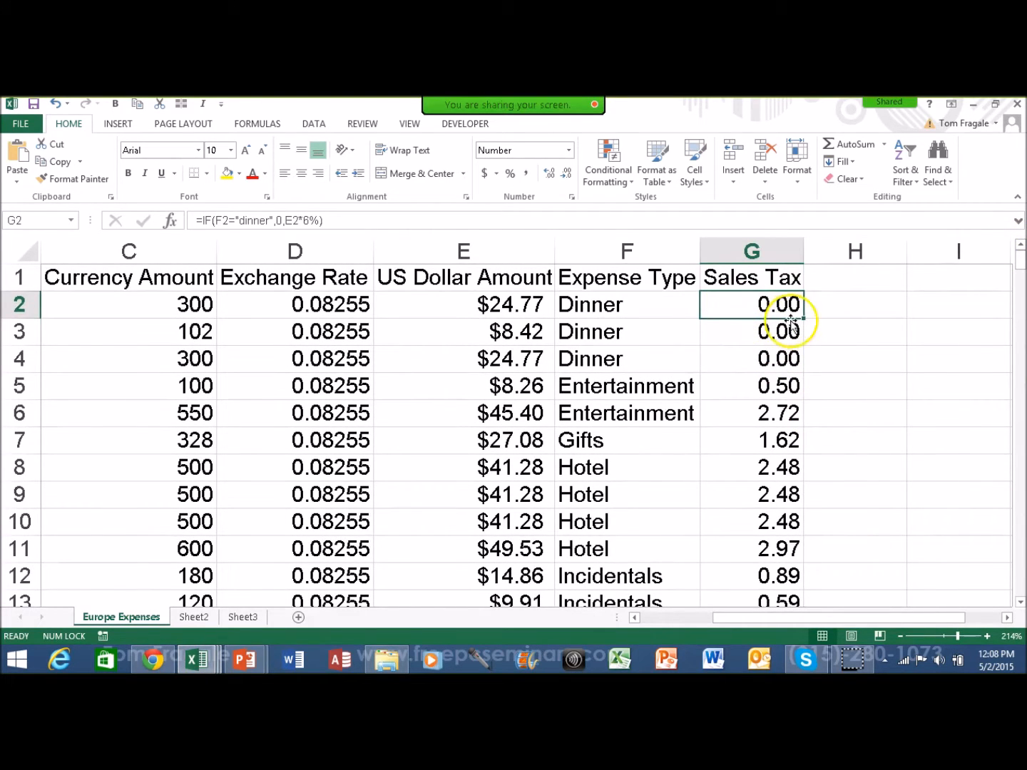
click(343, 220)
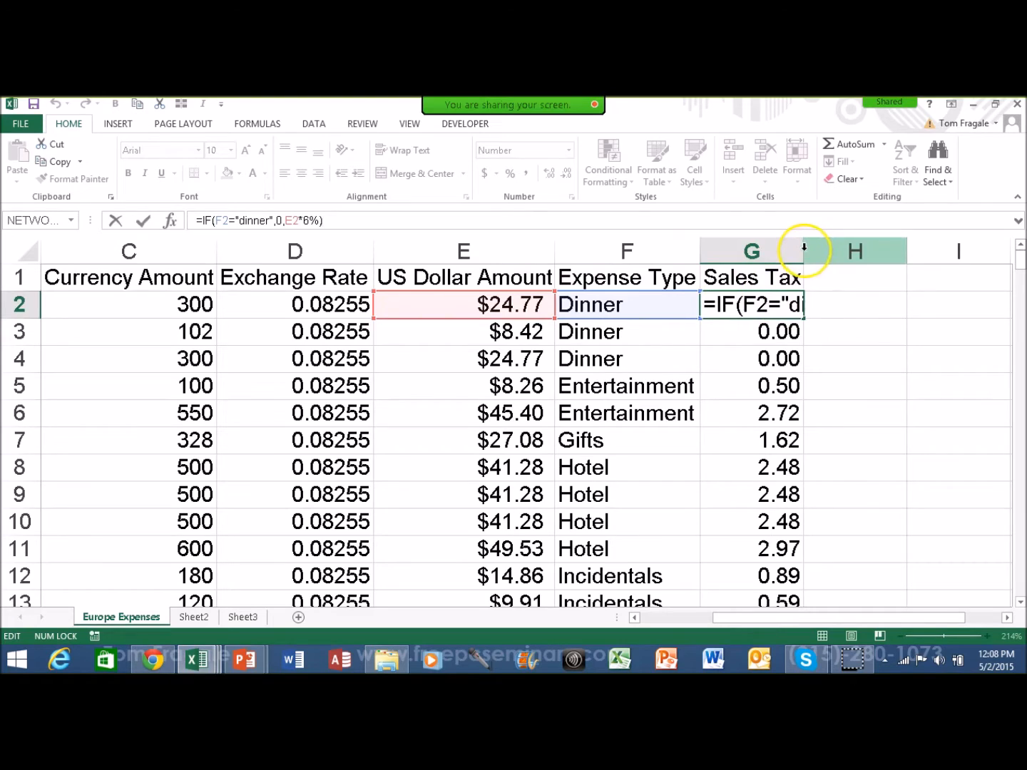
key(ctrl+Return)
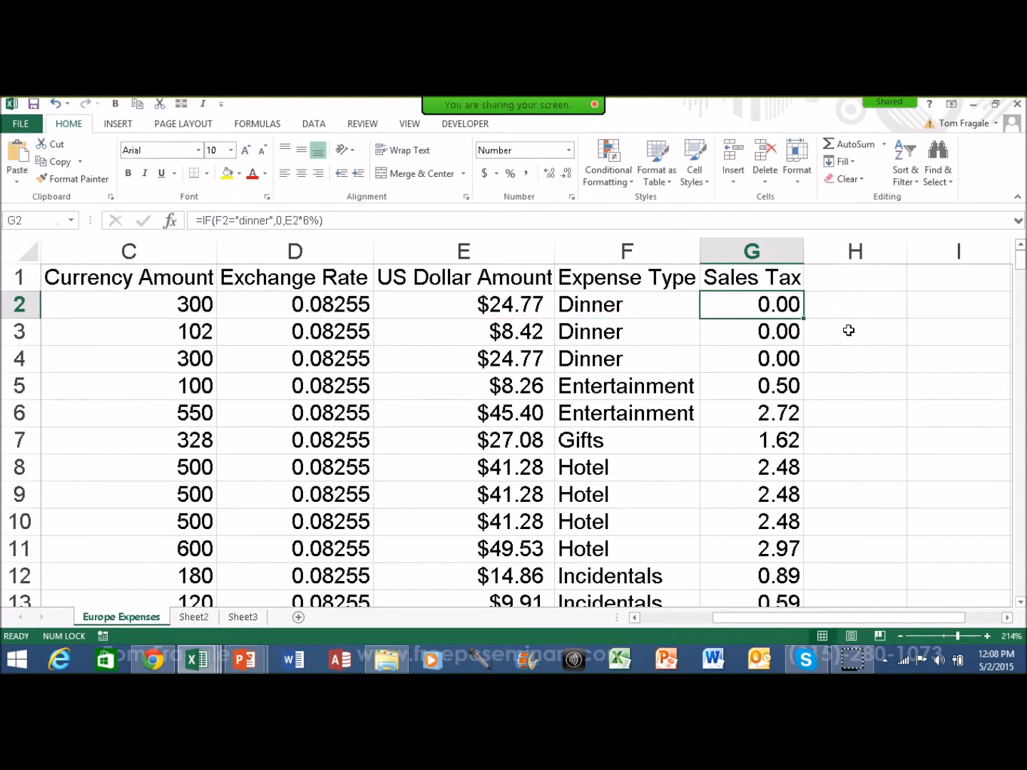
double_click(801, 248)
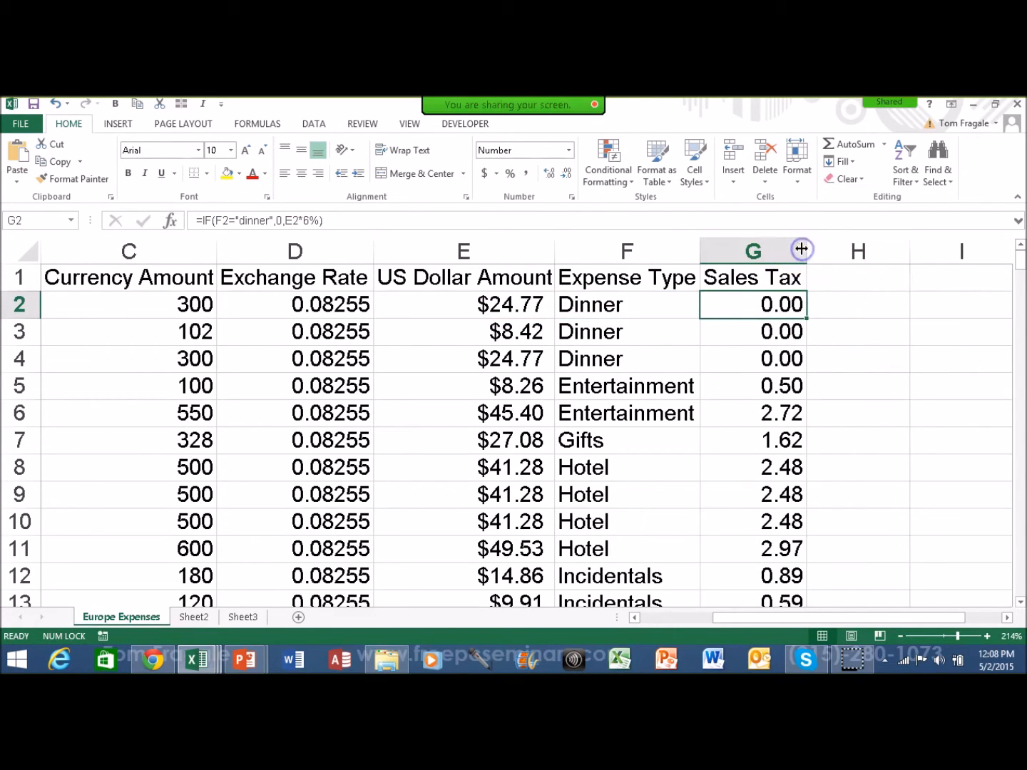
drag(809, 249, 898, 251)
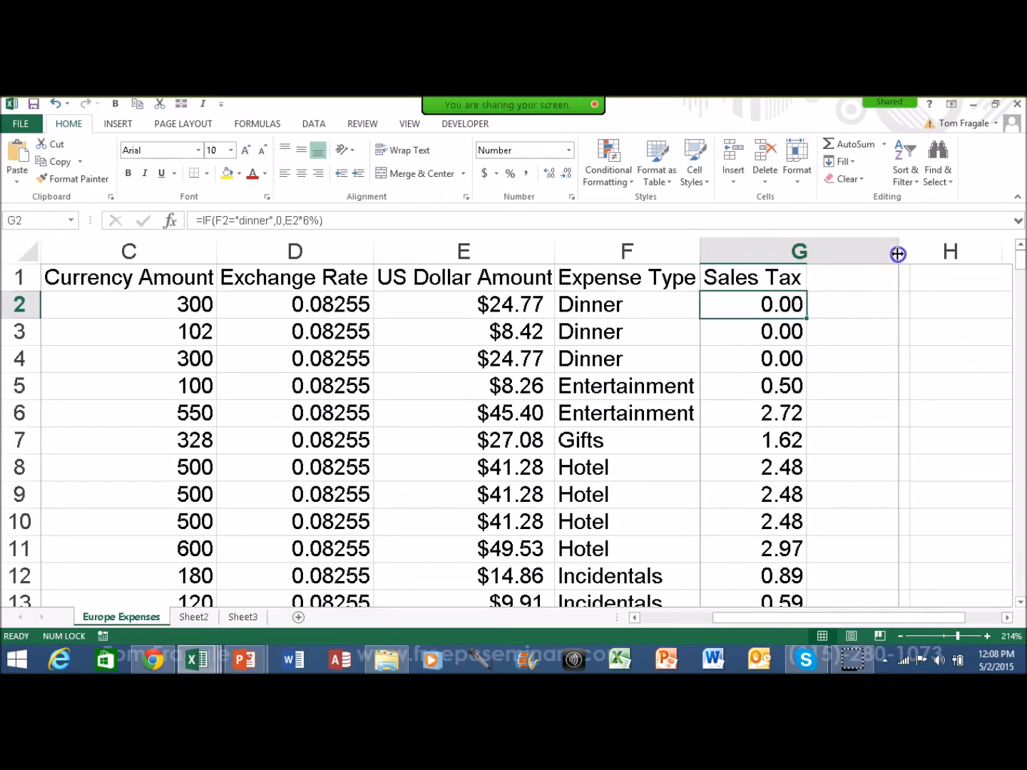
Step: Edit the formula in G2 and insert an OR function directly before the F2="dinner" test
click(301, 222)
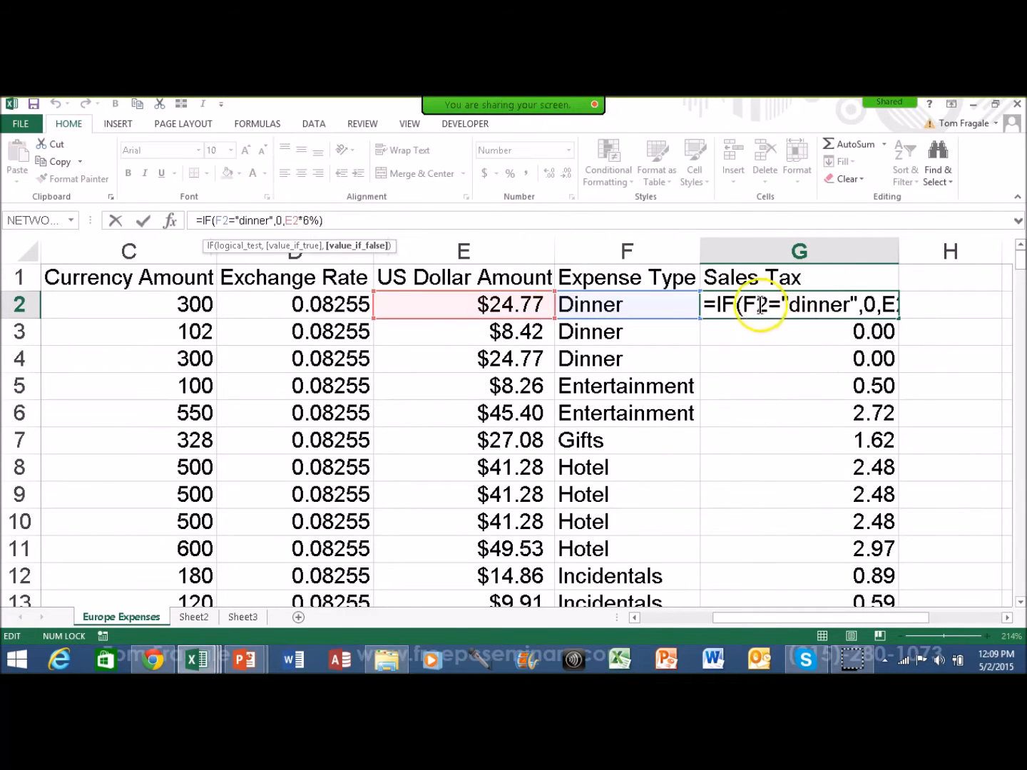
click(789, 318)
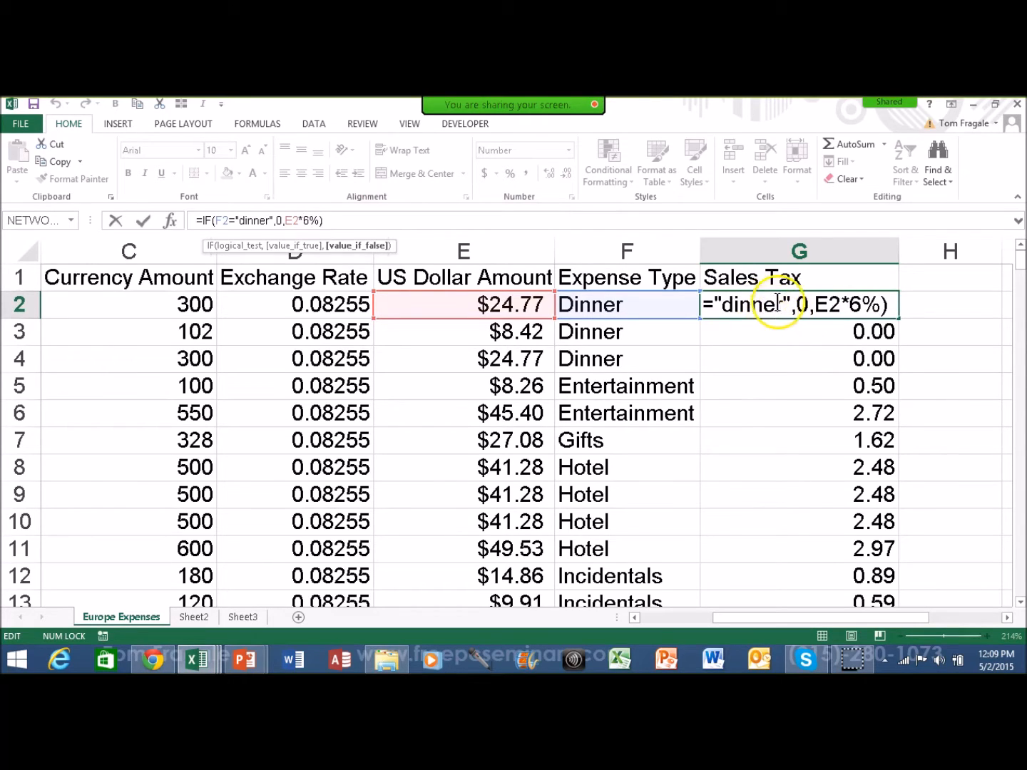
click(749, 306)
key(Left)
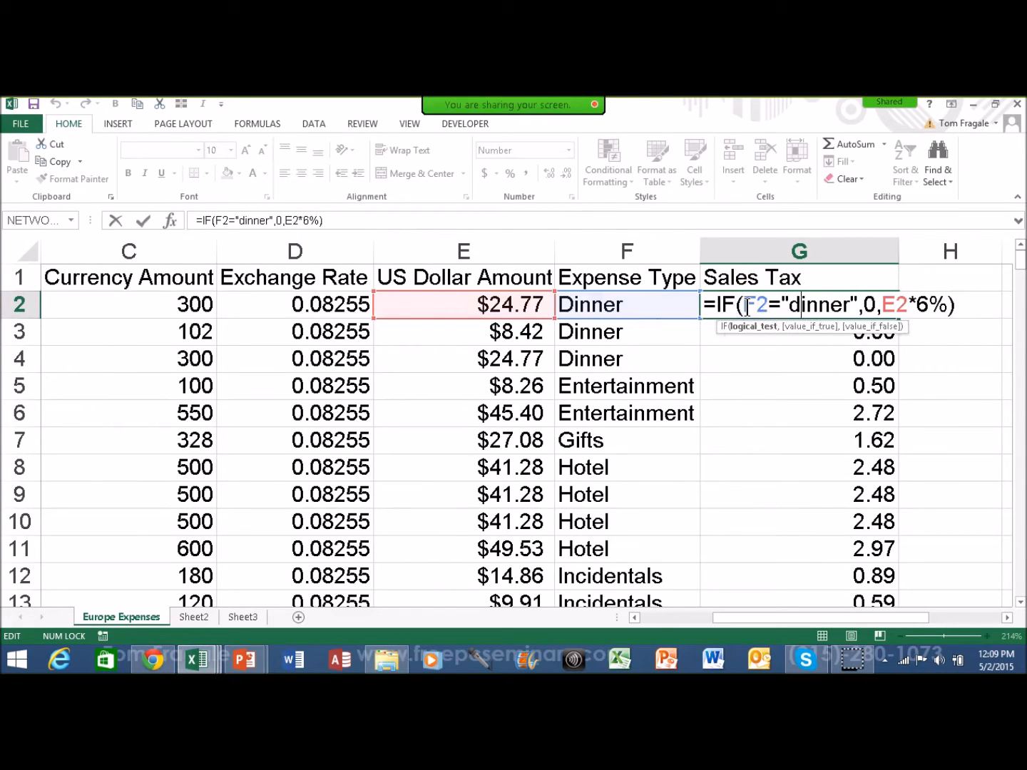
key(Left)
key(Left)
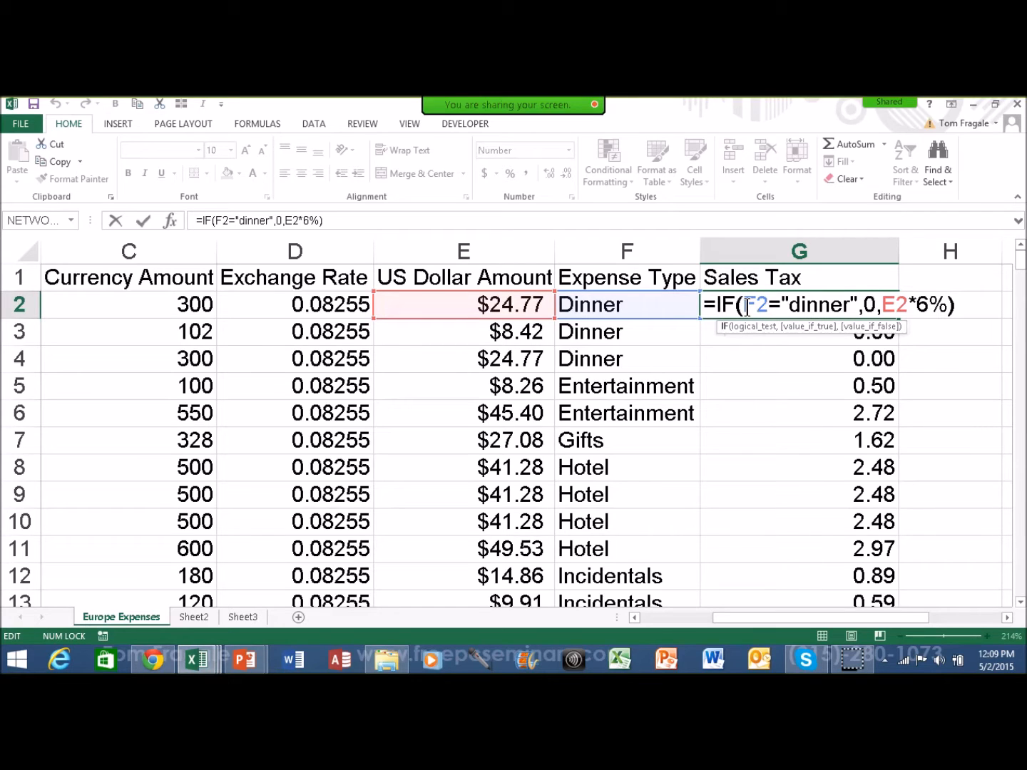
key(Right)
key(Right)
text(or)
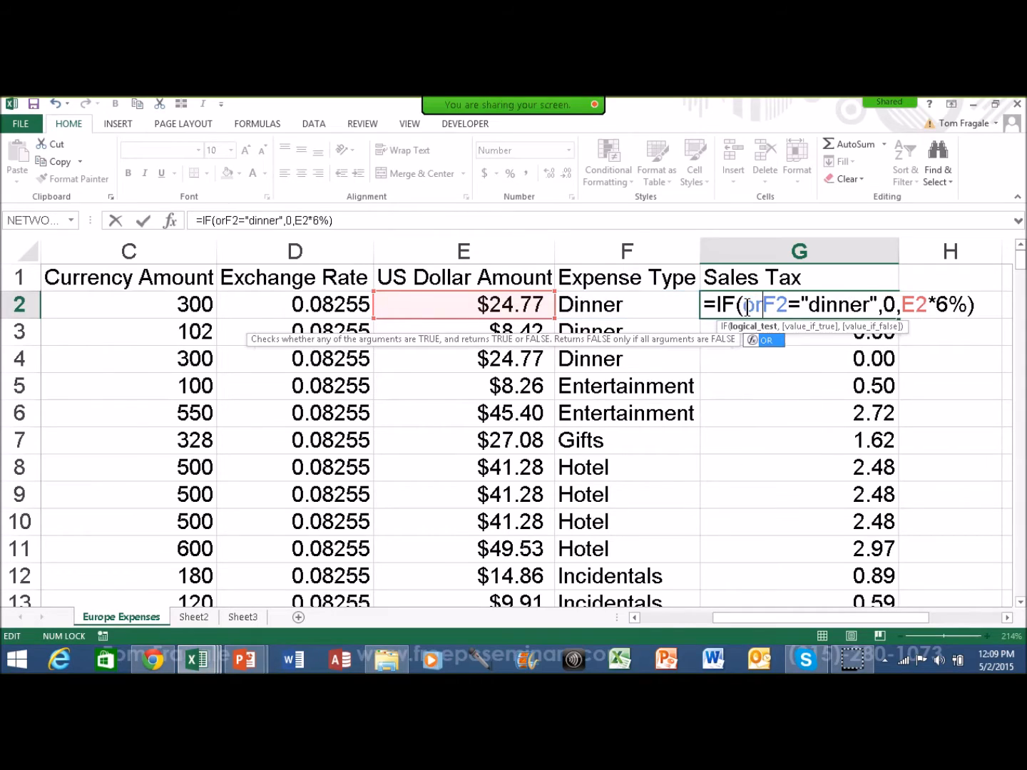
text(()
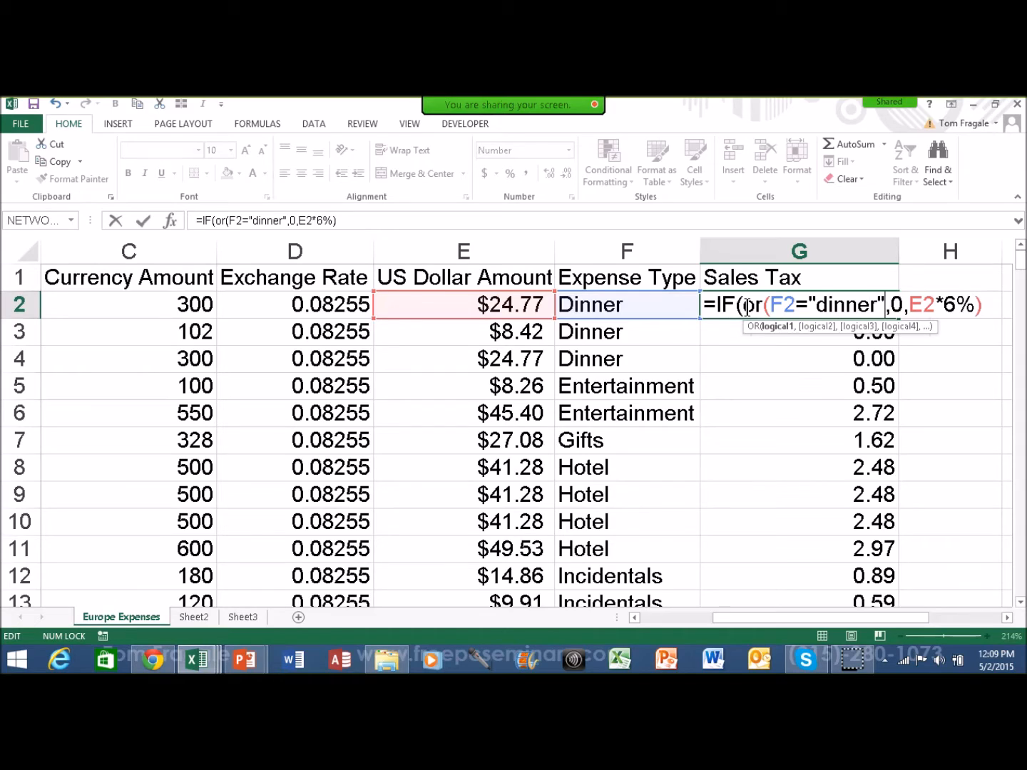
Step: Add f2="lunch" and f2="Breakfast" as further OR conditions, close the OR before the 0 argument, and enter the formula in G2
text(,f2=)
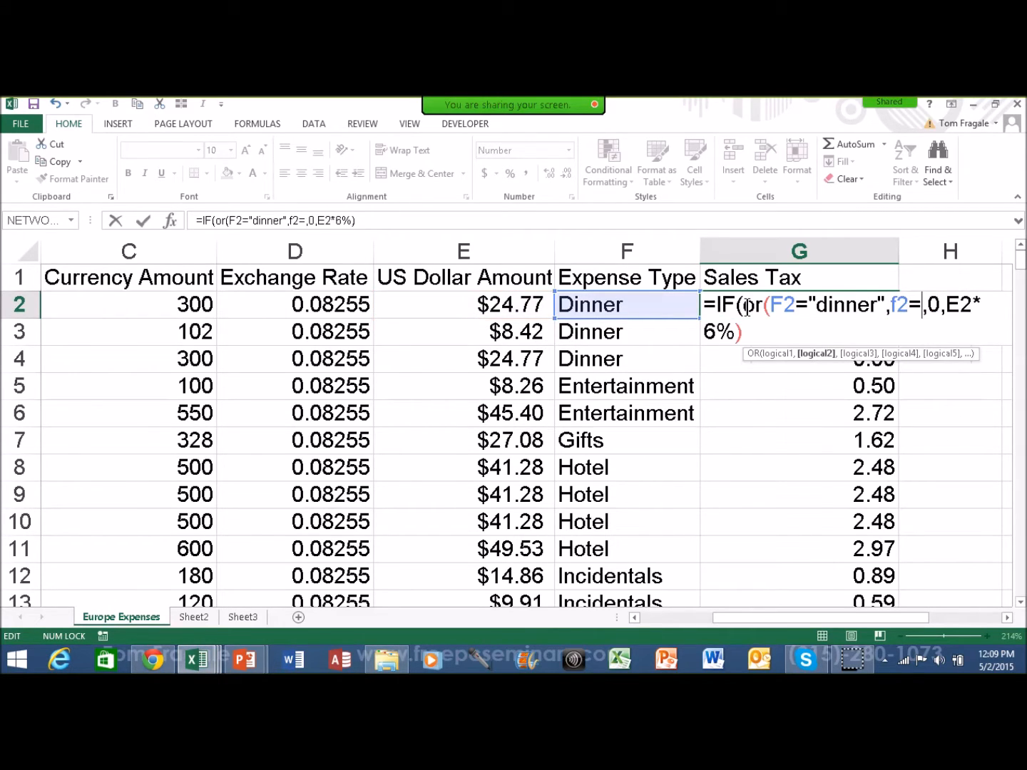
text("lunch)
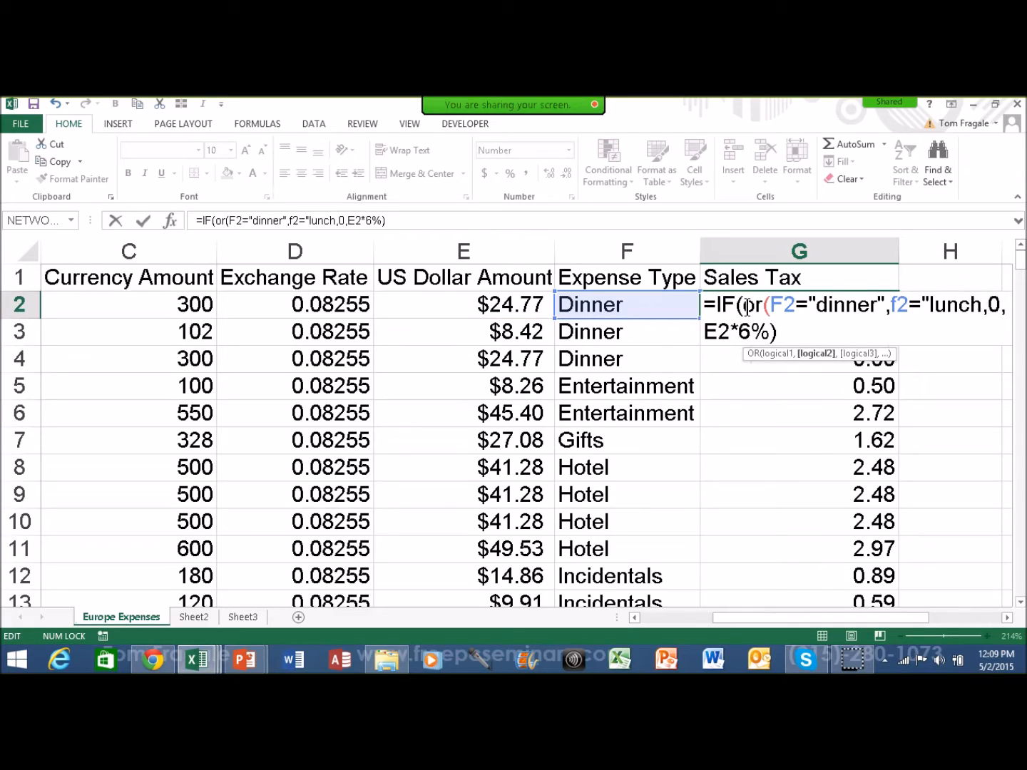
text(")
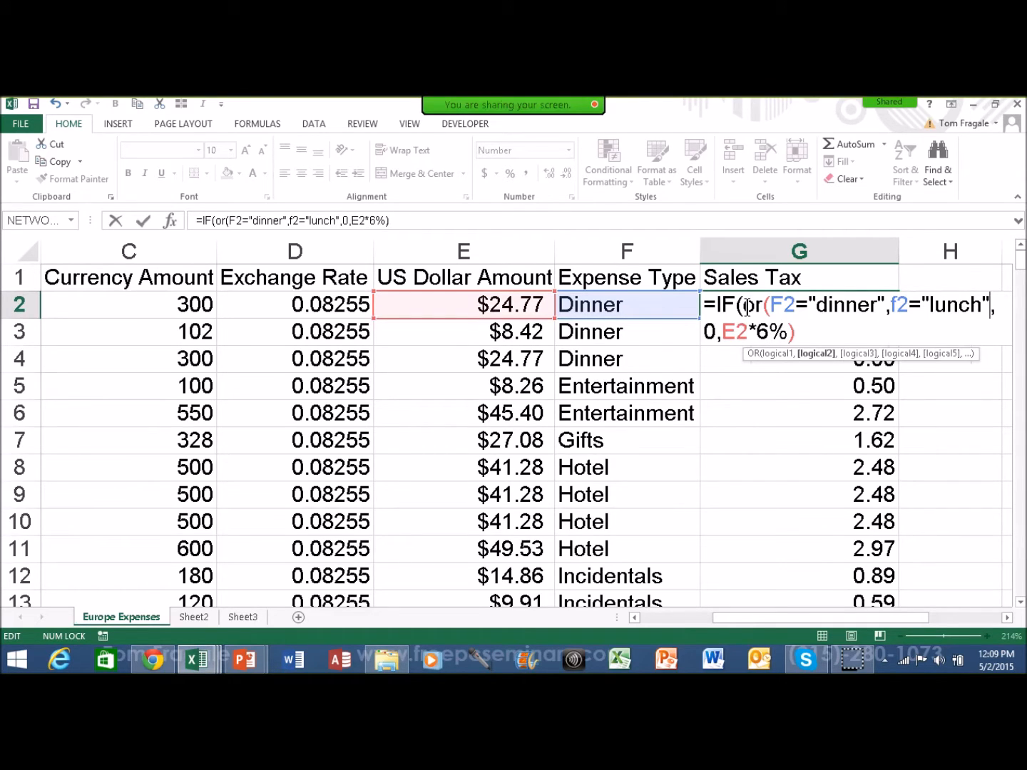
text(,f2=)
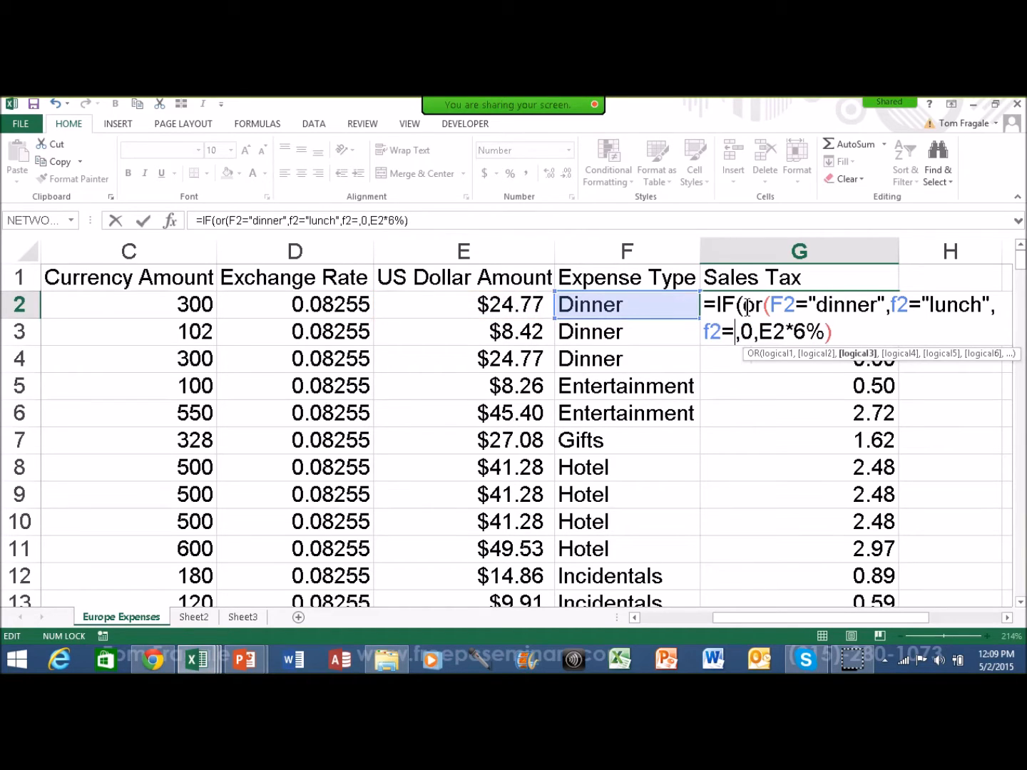
text(")
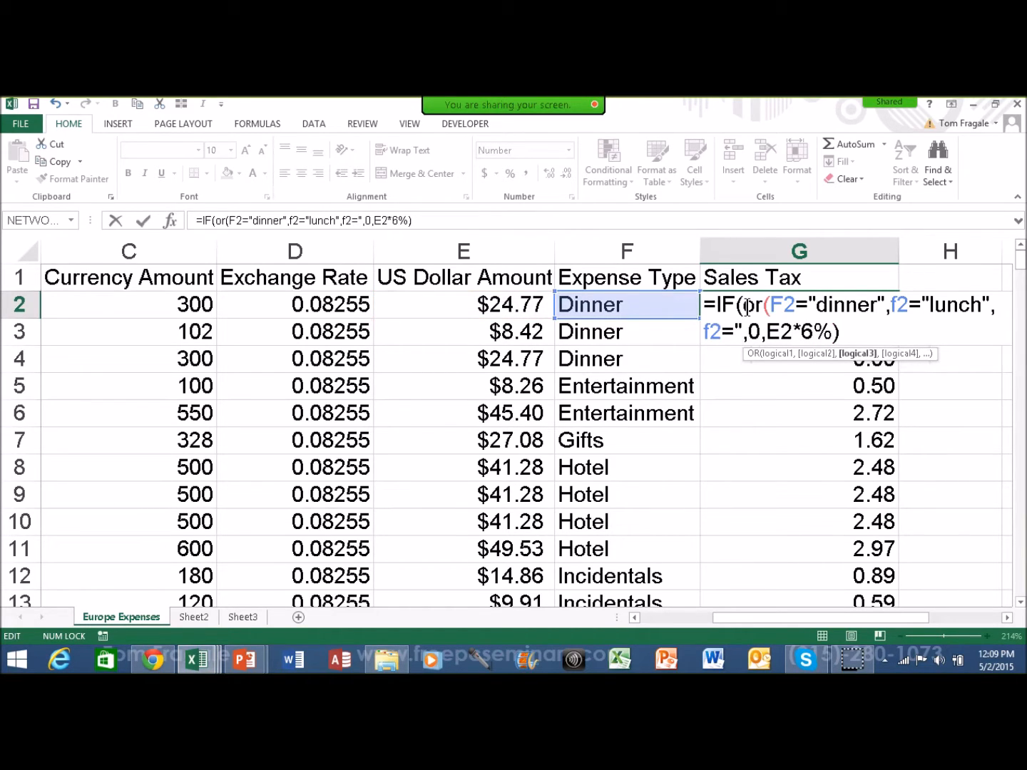
text(Breakfas)
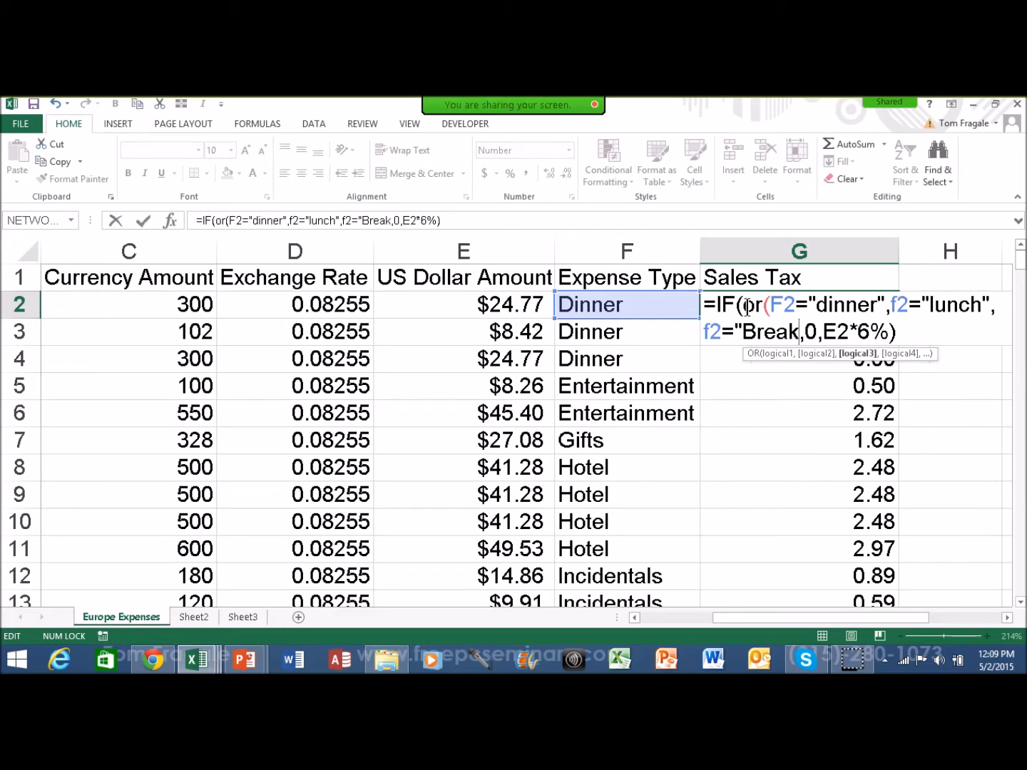
text(t")
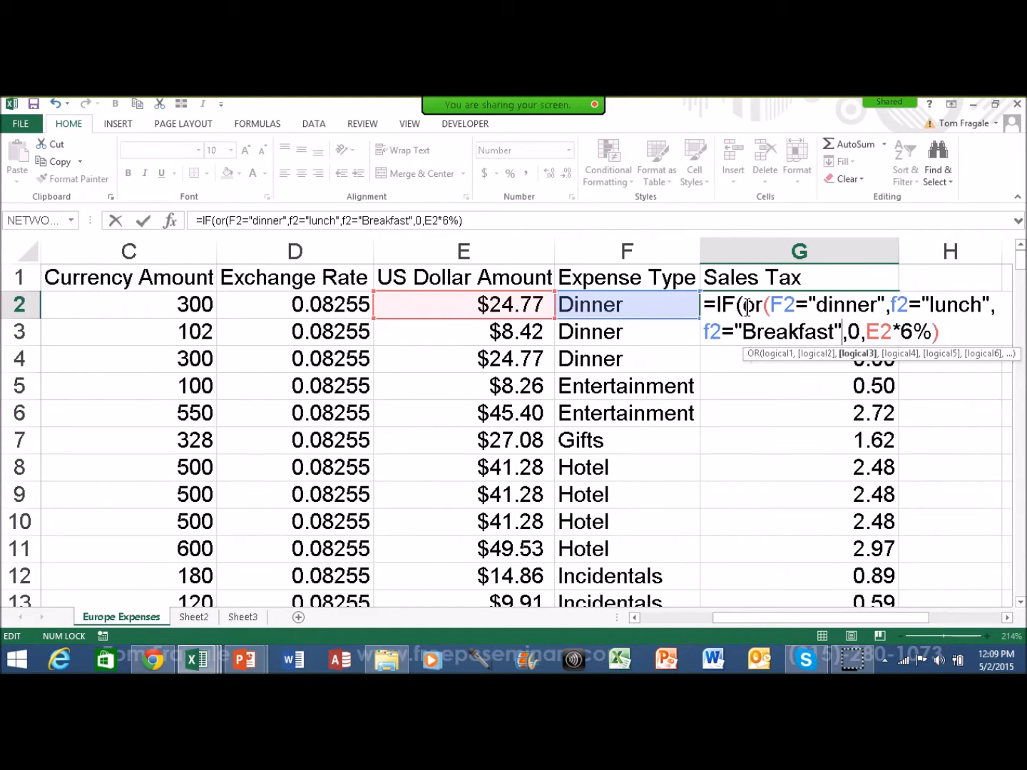
text())
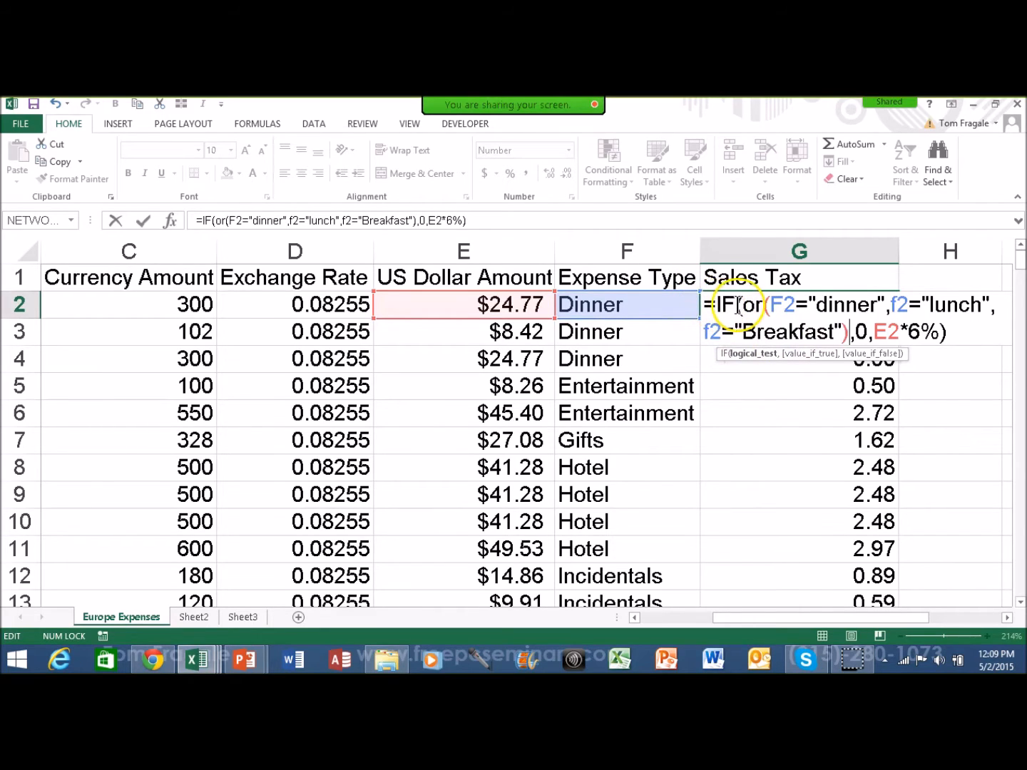
click(767, 306)
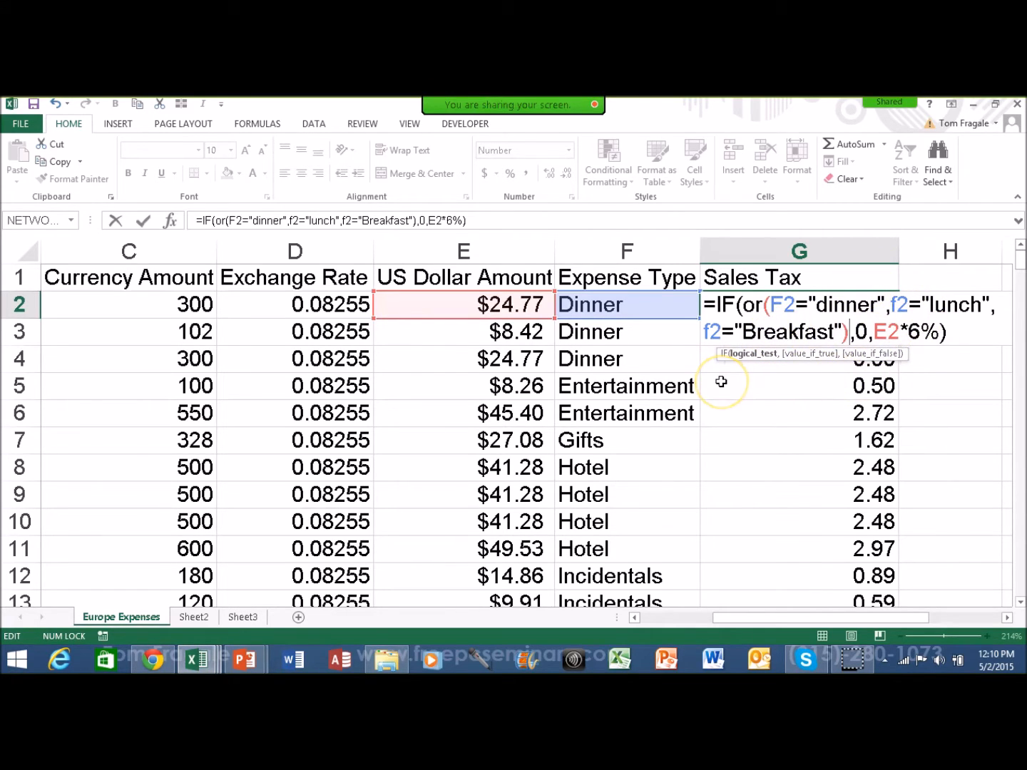
key(Return)
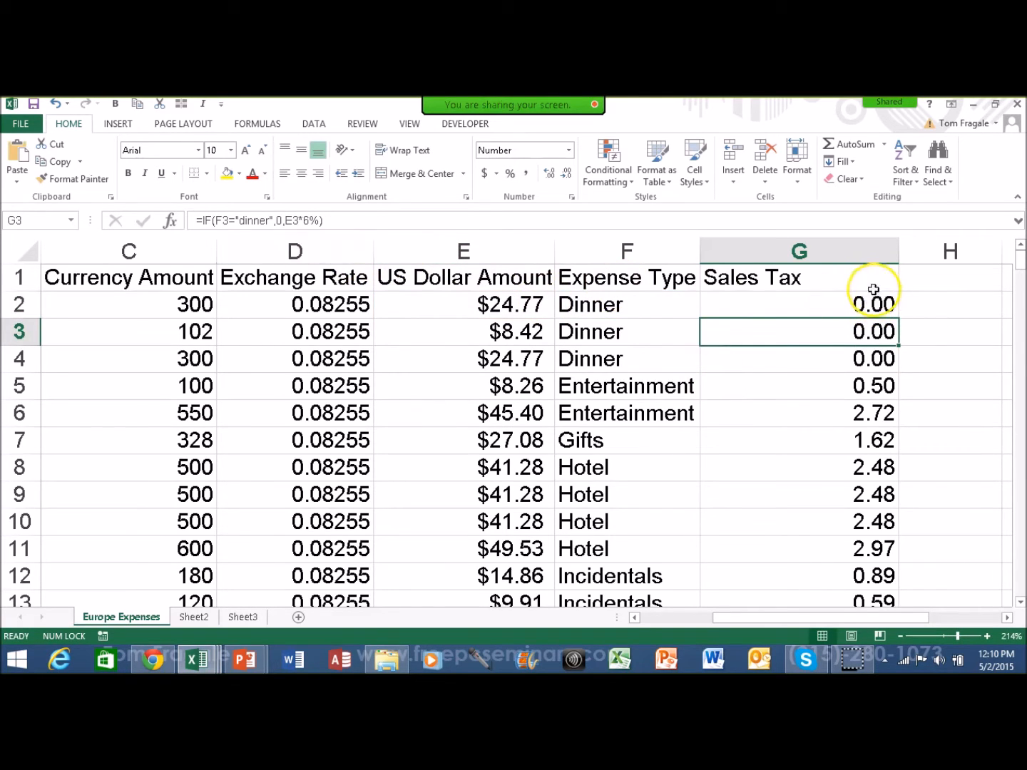
Step: Fill the G2 formula with OR down the whole Sales Tax column and check the Lunch rows and the copied formula in G5
click(831, 300)
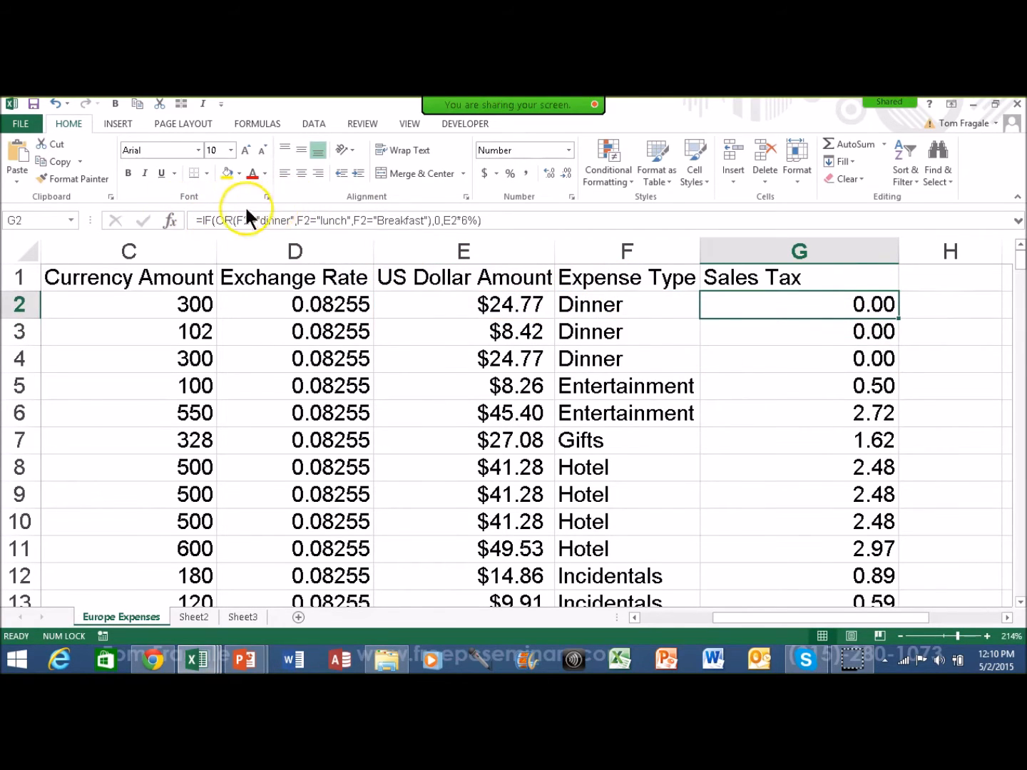
key(ctrl)
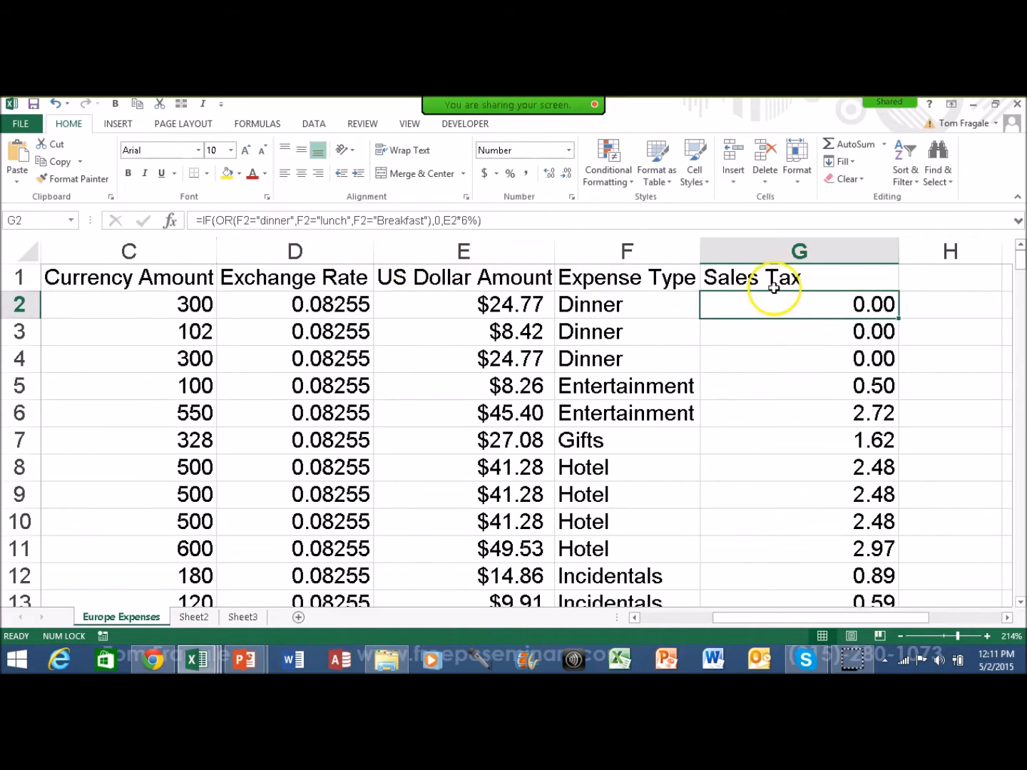
click(867, 306)
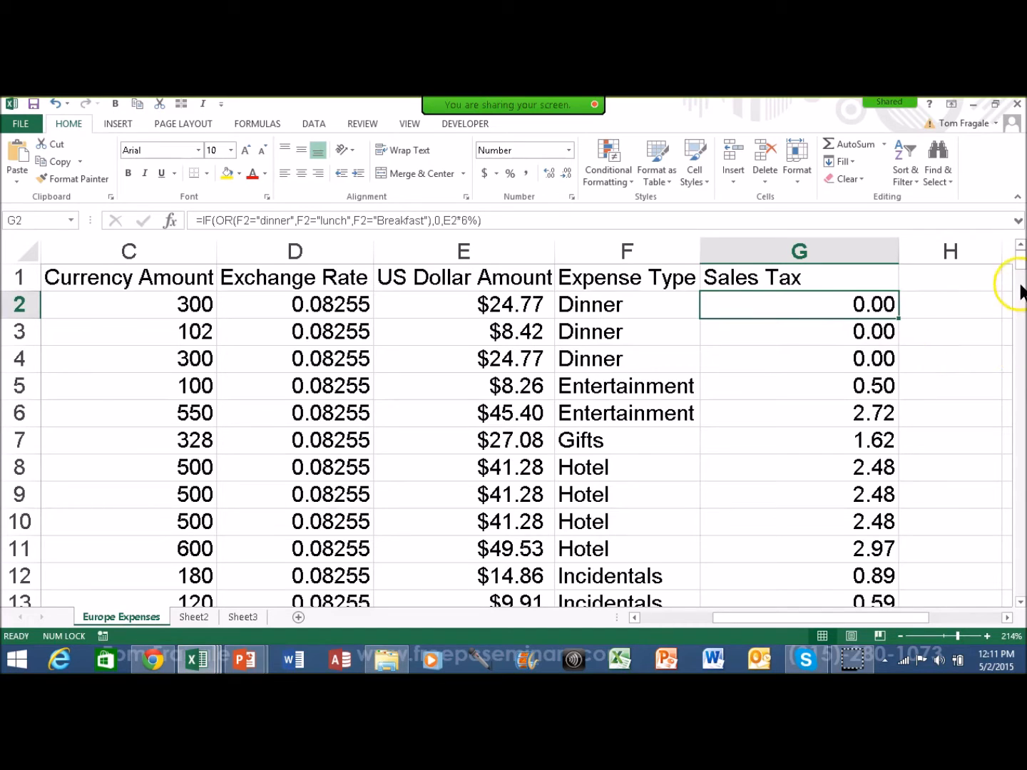
drag(1020, 265, 940, 349)
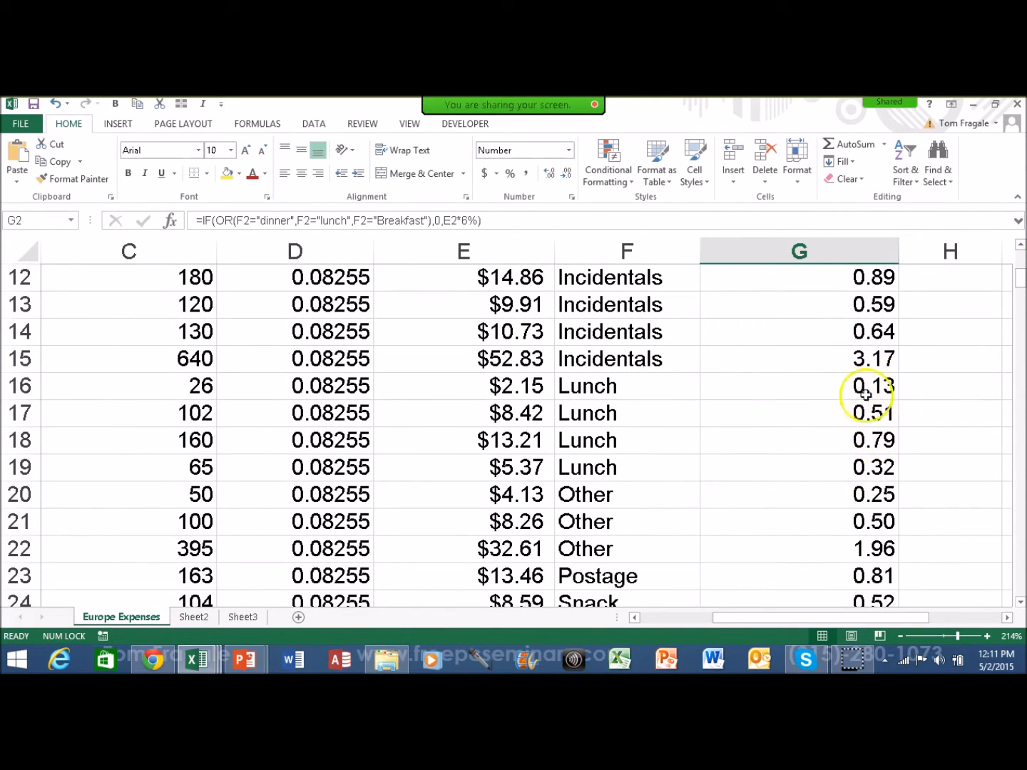
drag(1020, 275, 1022, 247)
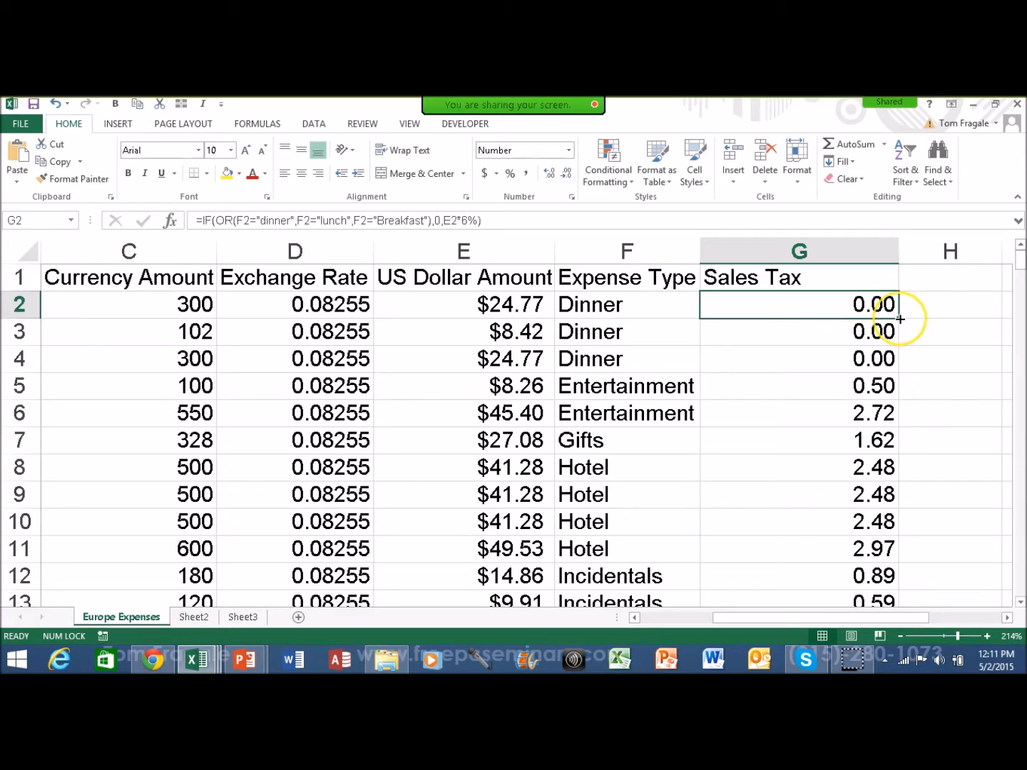
key(ctrl)
key(ctrl)
key(ctrl)
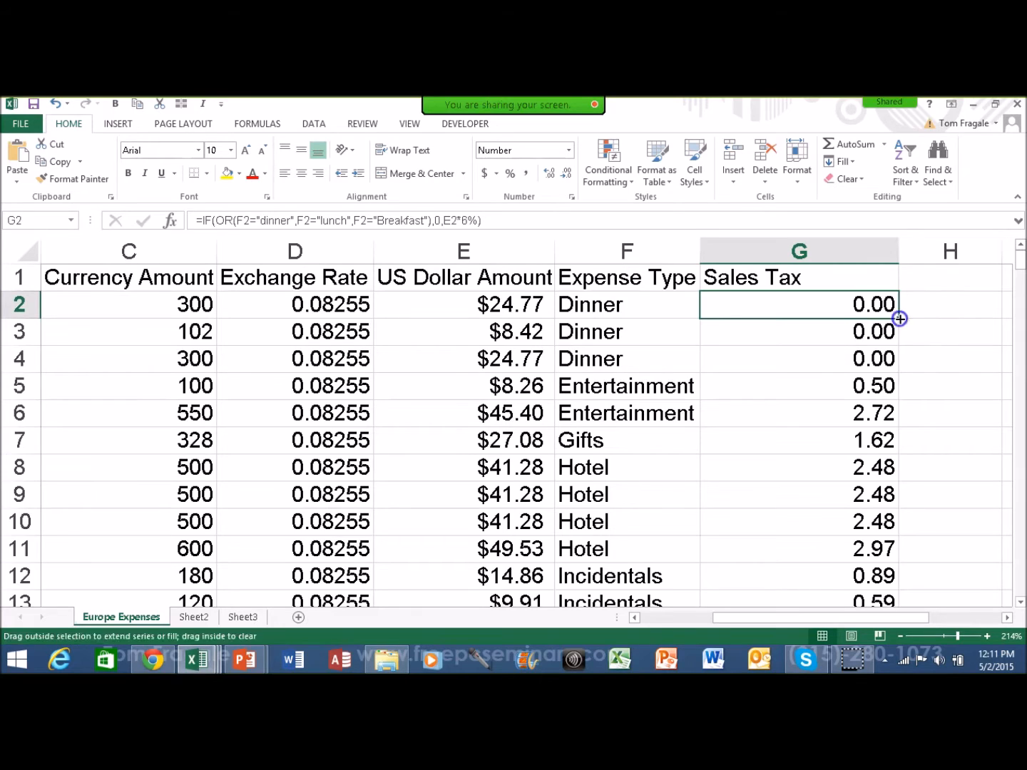
double_click(900, 319)
drag(1021, 258, 1022, 278)
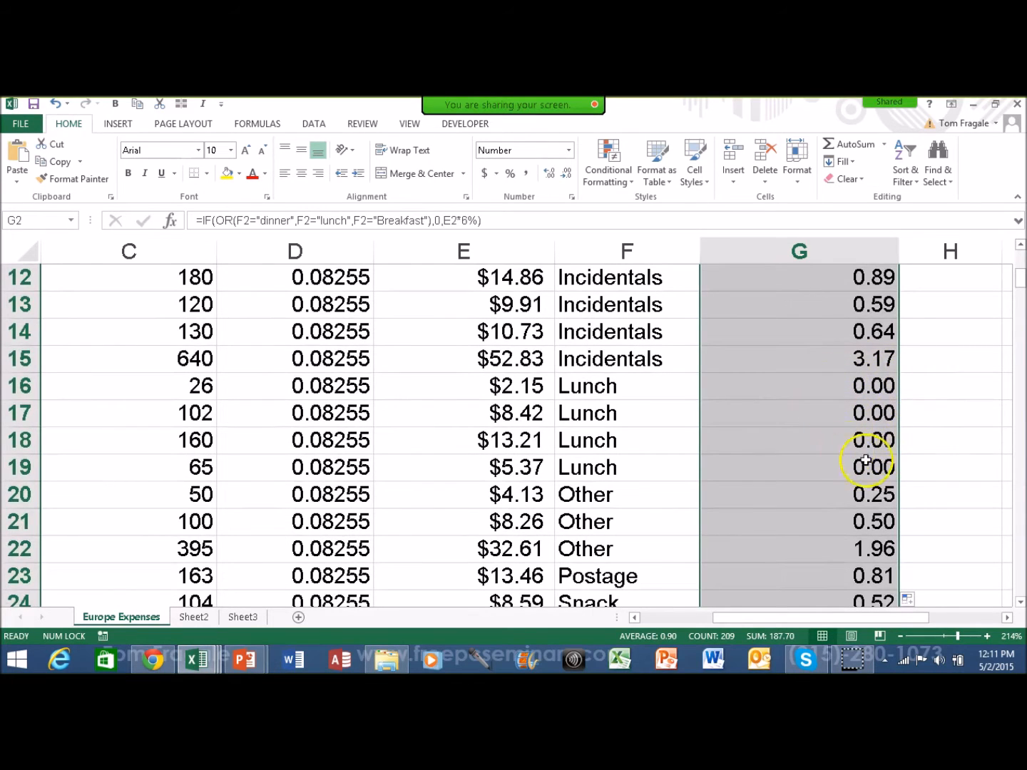
mouse_move(1018, 271)
mouse_down()
mouse_move(1020, 280)
mouse_move(1023, 248)
mouse_up()
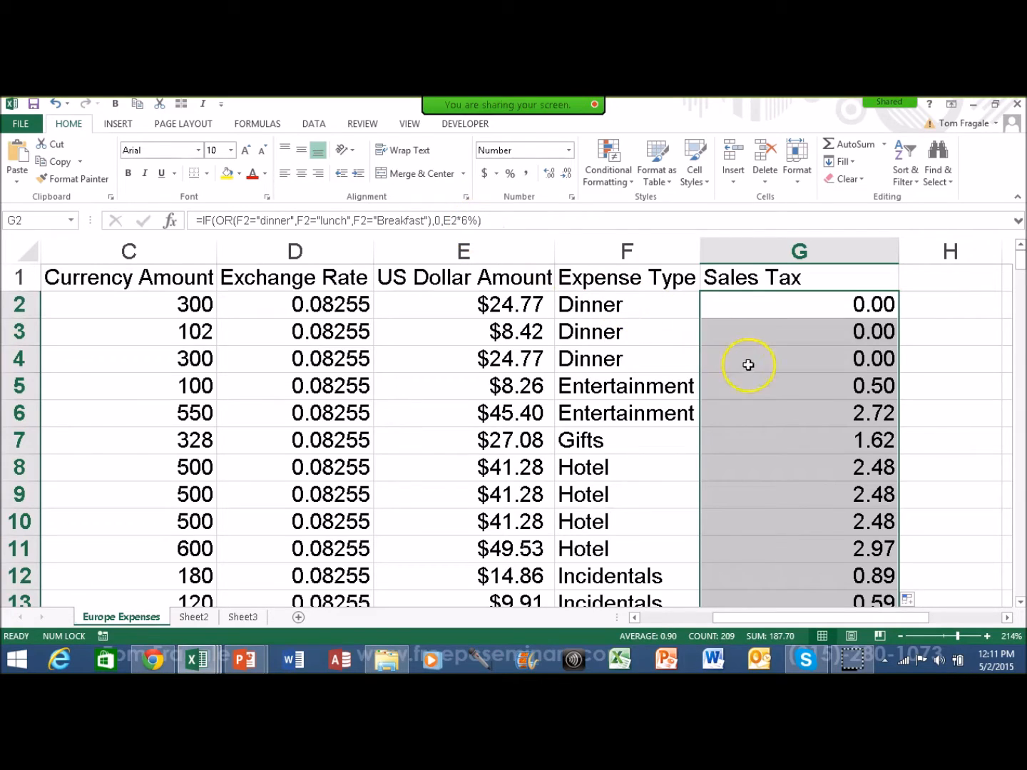
click(756, 386)
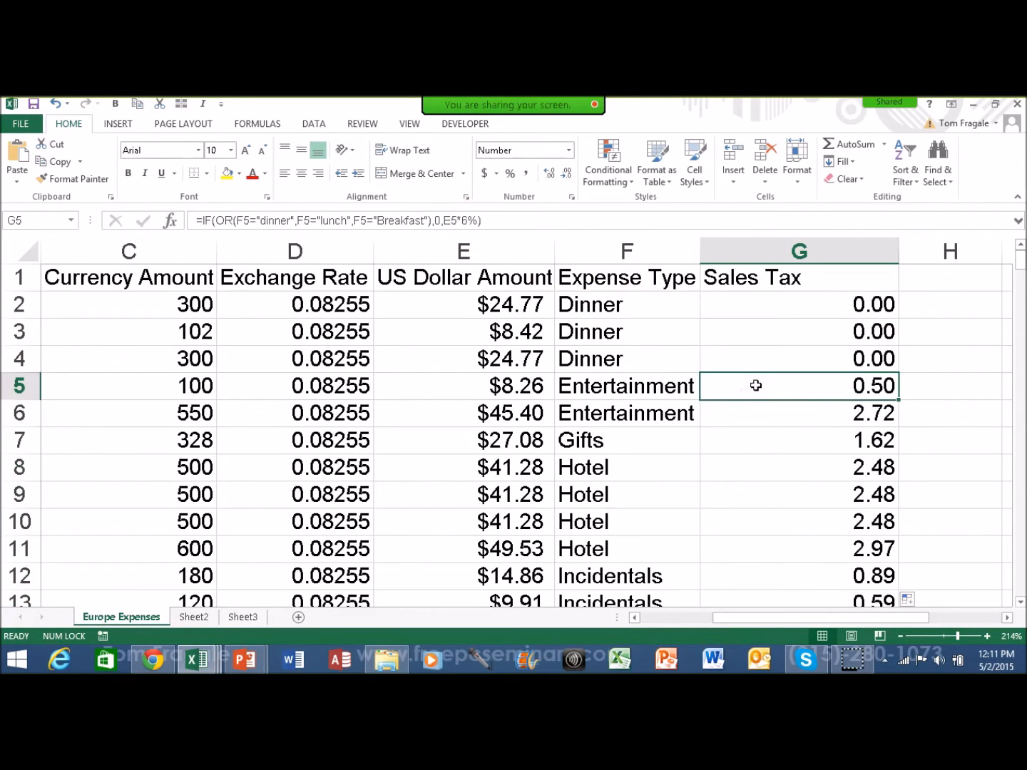
Step: Edit the formula in G2 and insert a nested IF function directly before the E2*6% argument
click(735, 303)
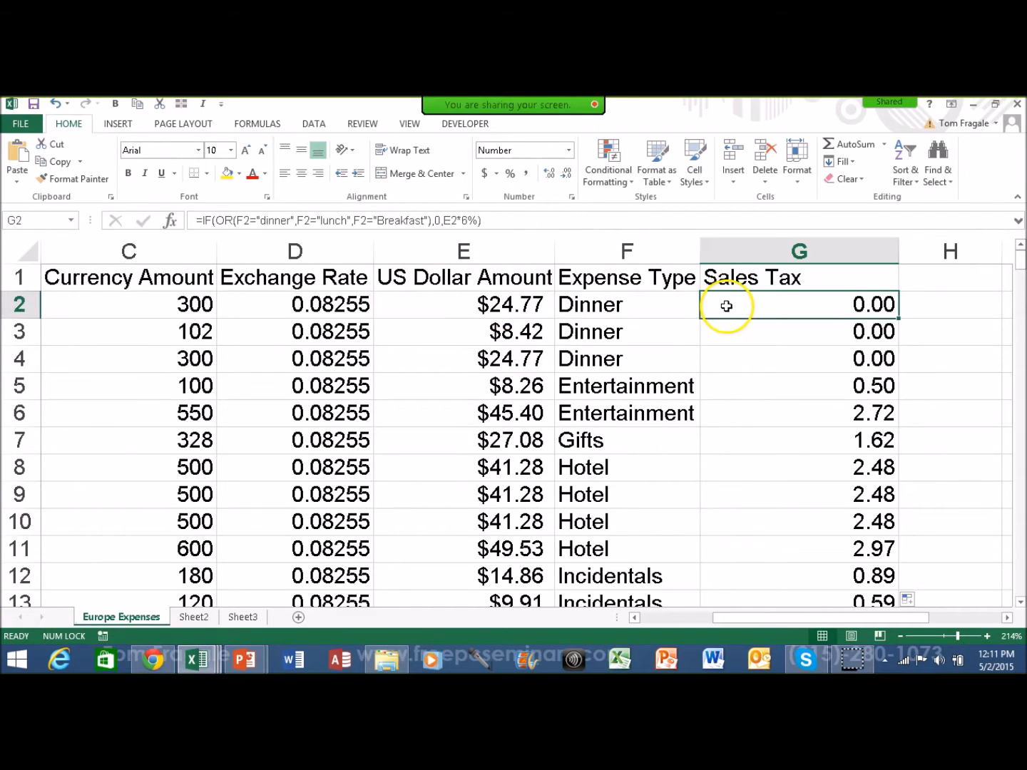
click(362, 221)
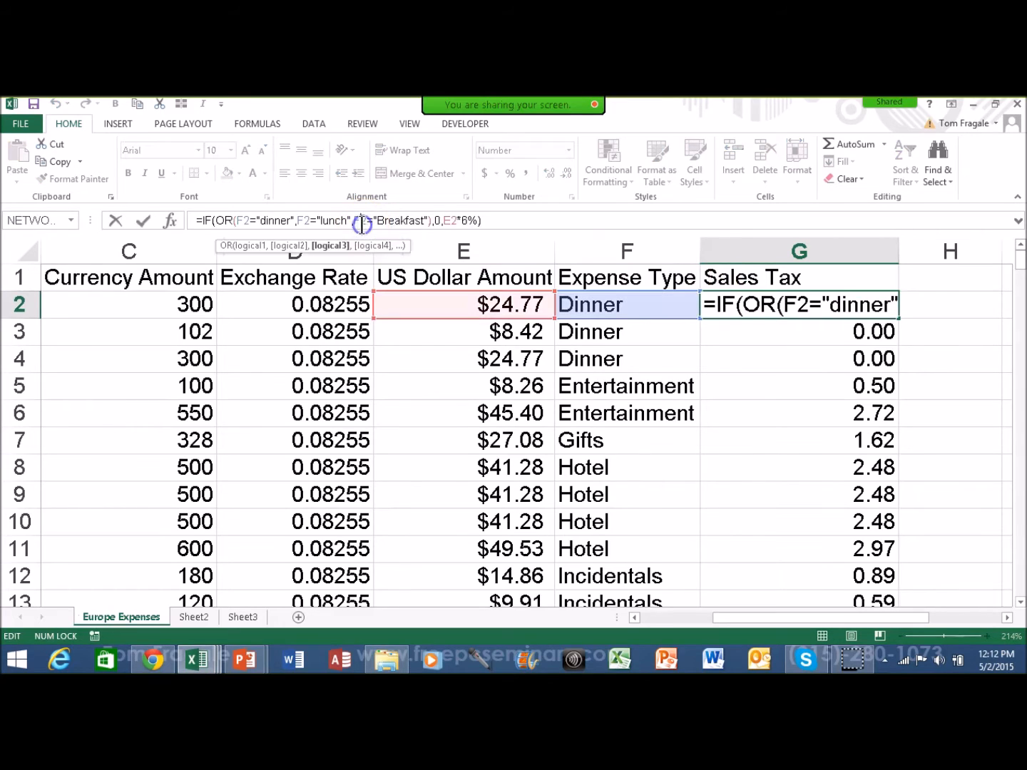
click(737, 309)
key(Right)
key(Right)
key(Right)
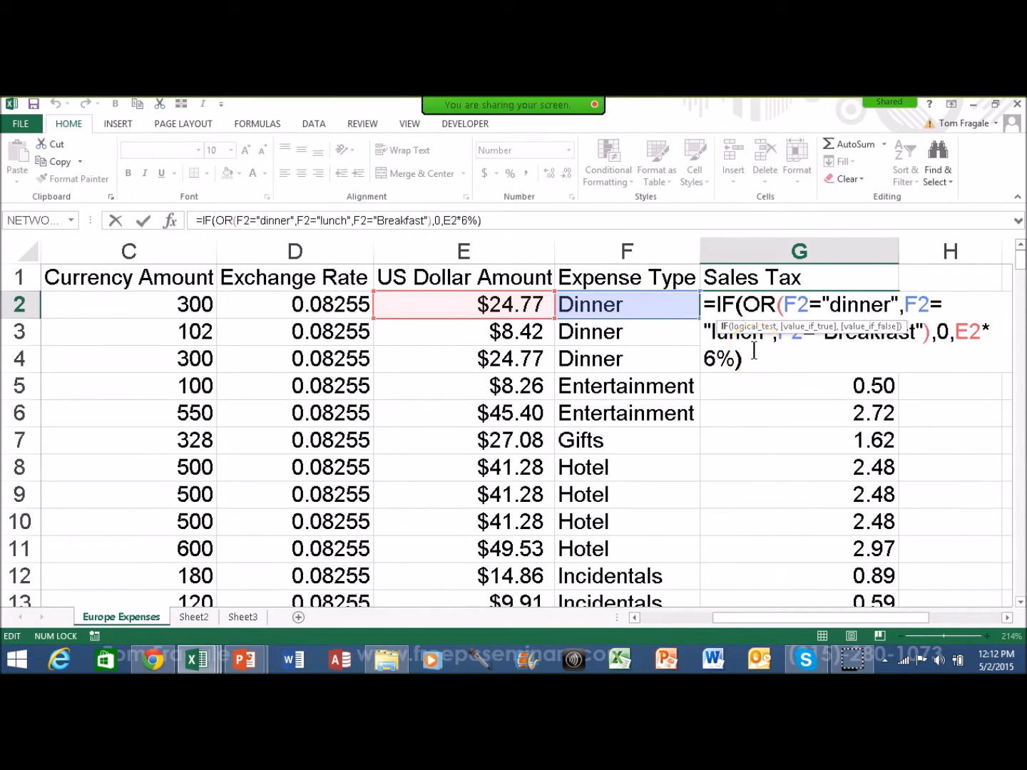
key(Right)
key(Right)
key(Right)
key(Right)
key(Right)
key(Right)
key(Right)
key(Right)
key(Right)
key(Right)
key(Right)
key(Right)
key(Right)
key(Right)
key(Right)
key(Right)
key(Right)
key(Right)
key(Right)
key(Right)
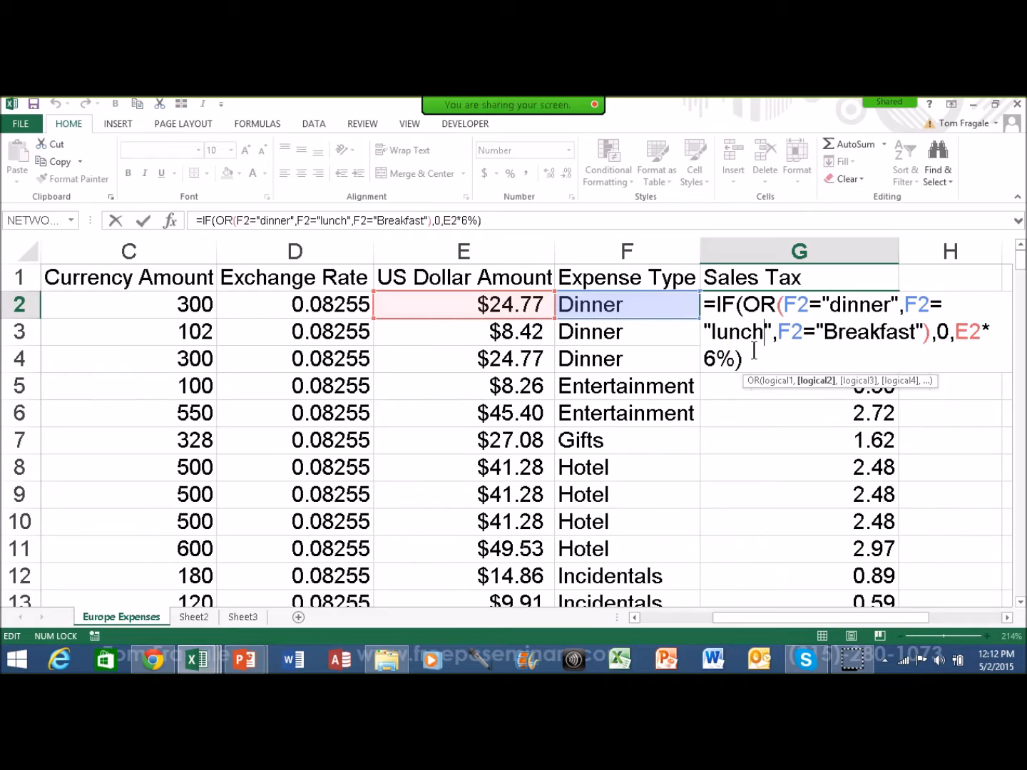
key(Right)
key(Right)
key(Right)
key(Right)
key(Right)
key(Right)
key(Right)
key(Right)
key(Right)
key(Right)
key(Right)
key(Right)
key(Right)
key(Right)
key(Right)
key(Right)
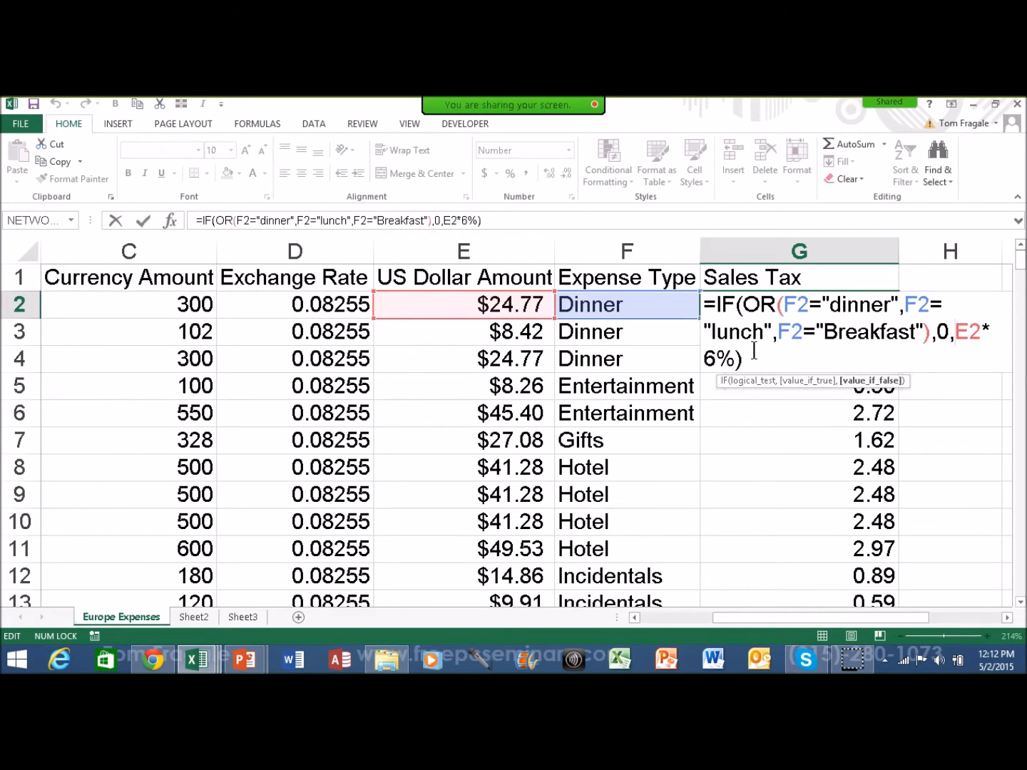
text(if)
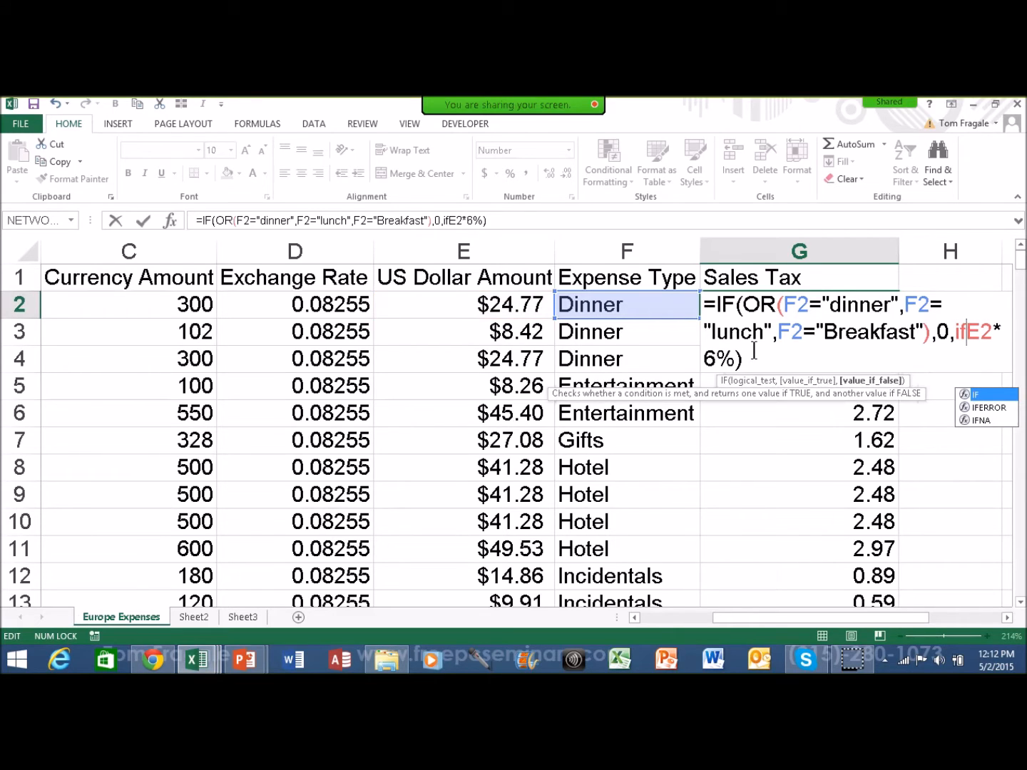
text(()
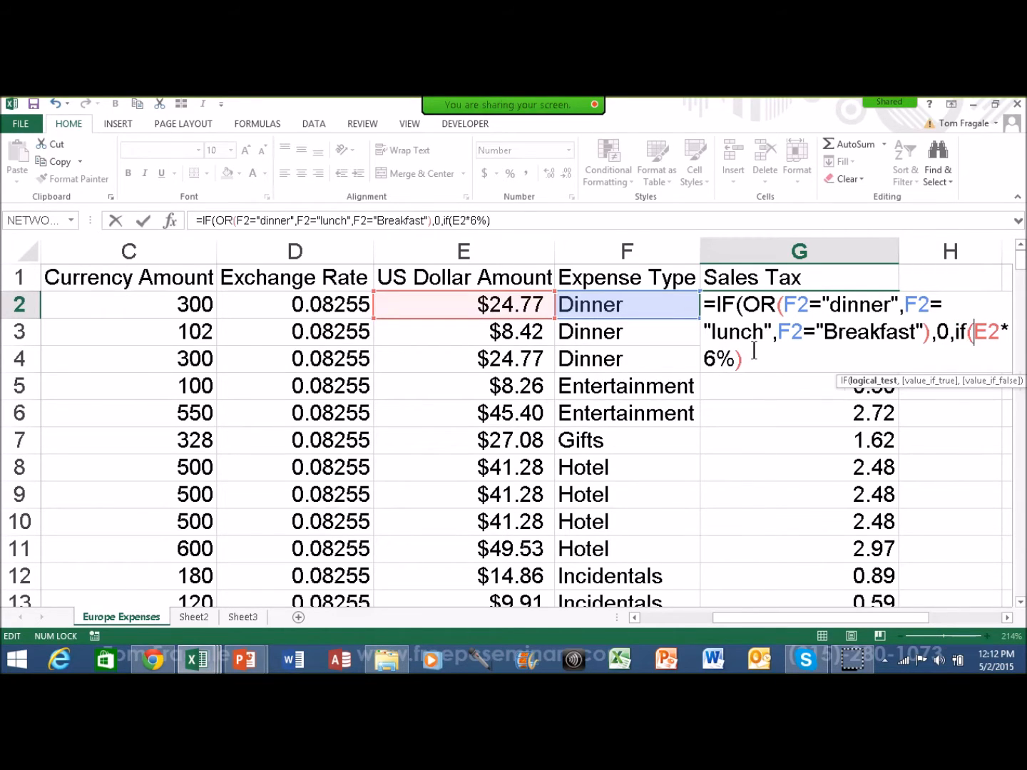
Step: Give the nested IF the test f2="entertainment" and the true value e2*10%, keep E2*6% as the false value, close both IFs and enter the formula
text(f2=)
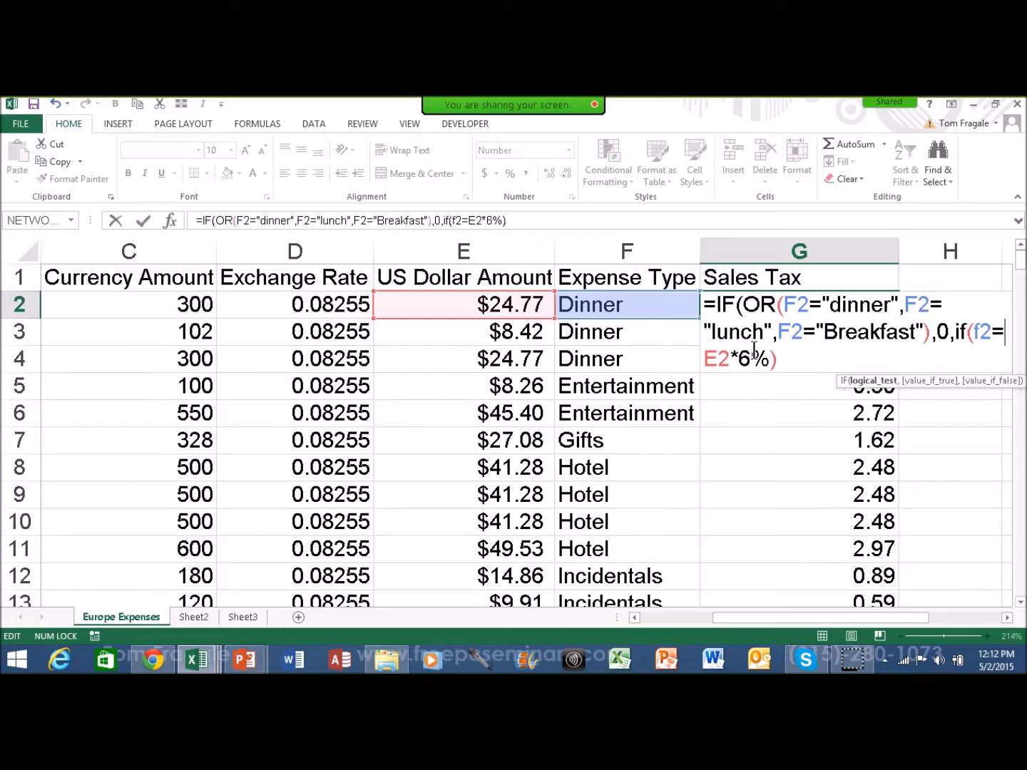
text("enter)
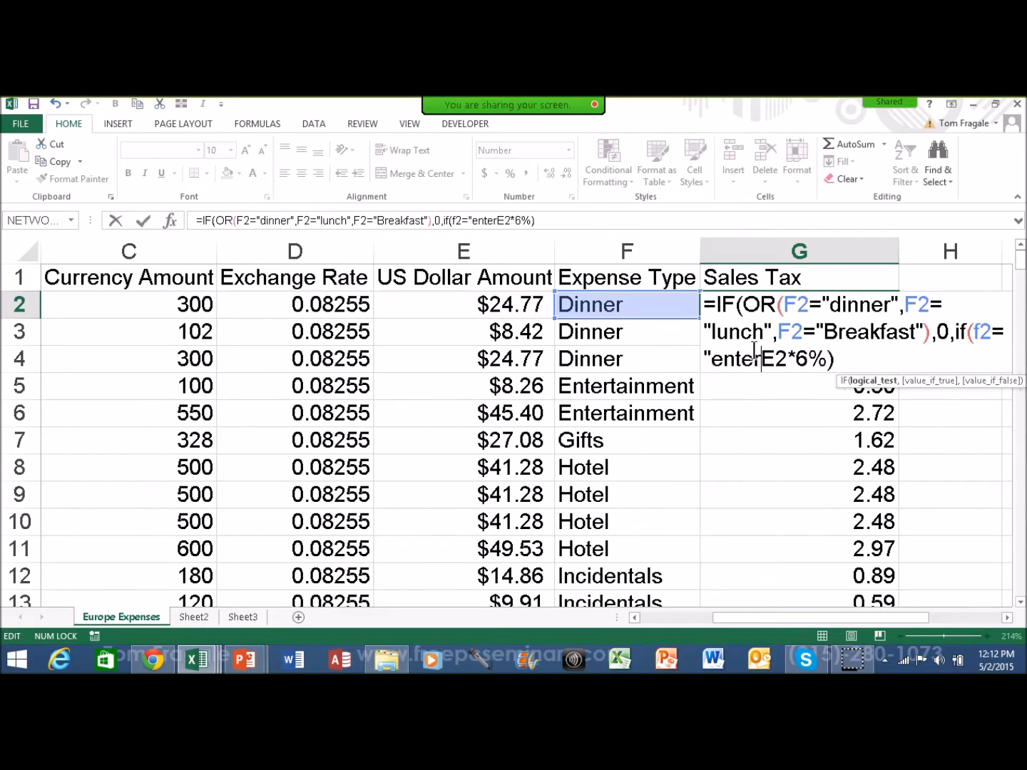
text(tain)
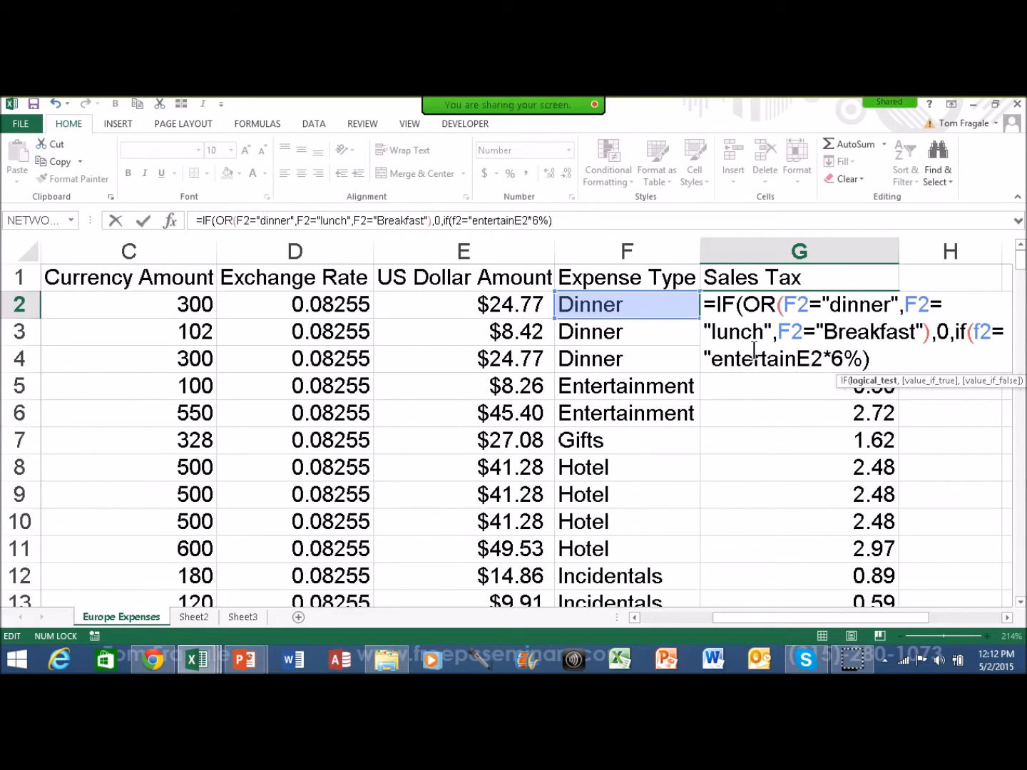
text(ment")
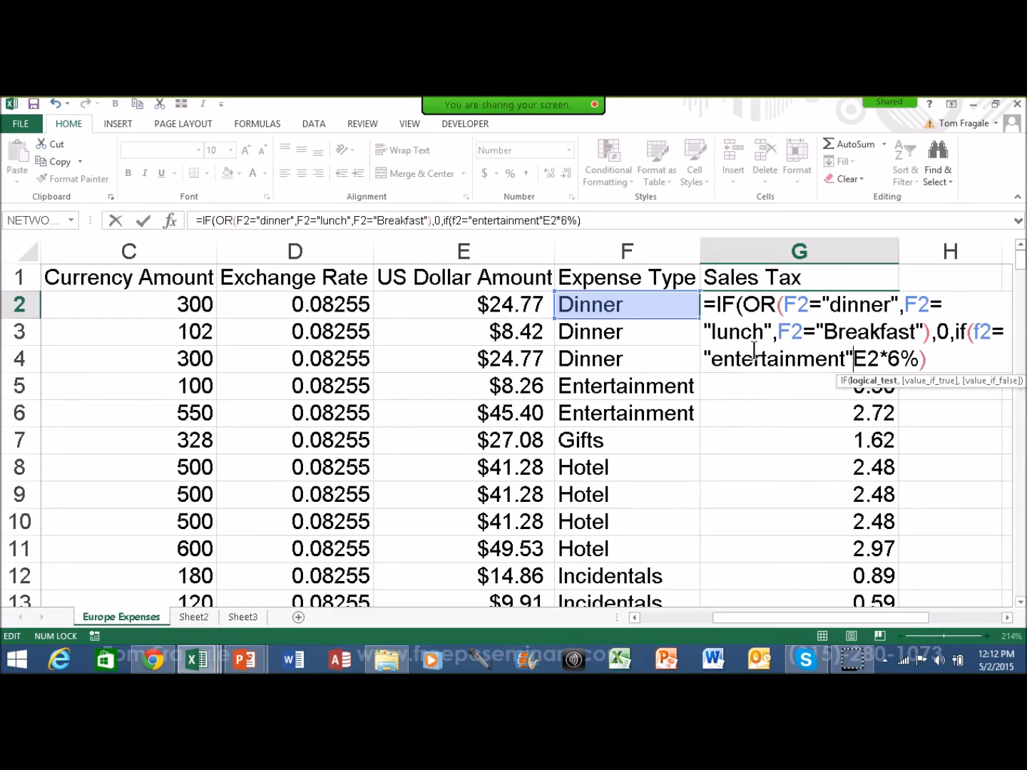
text(,)
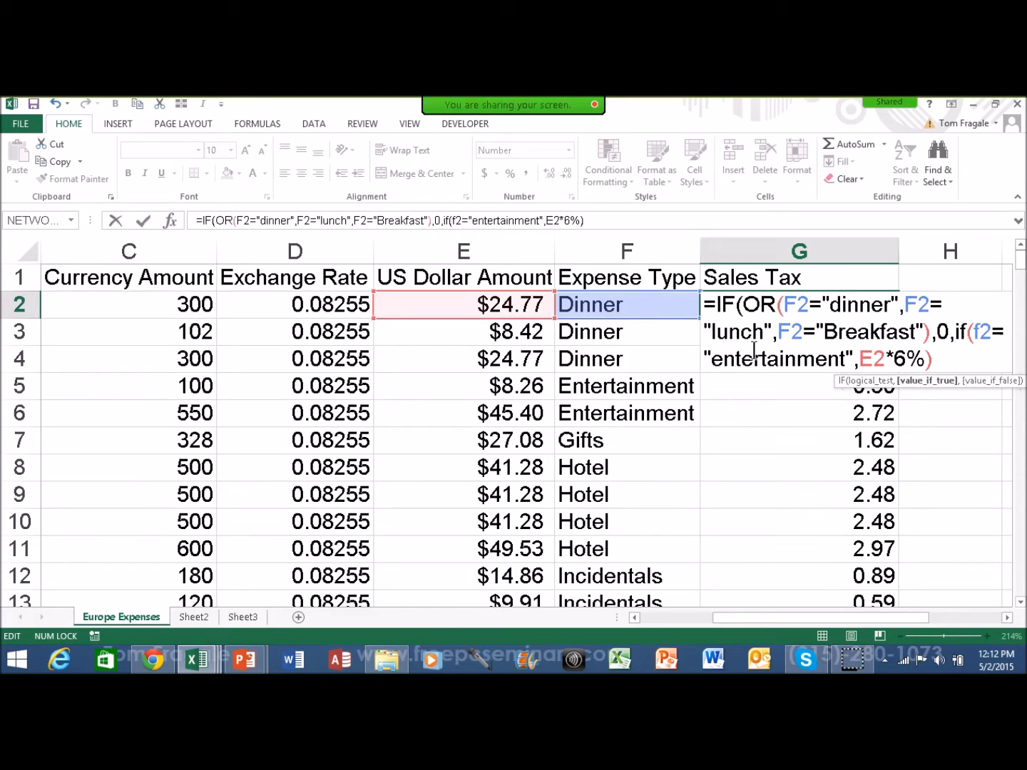
text(e2)
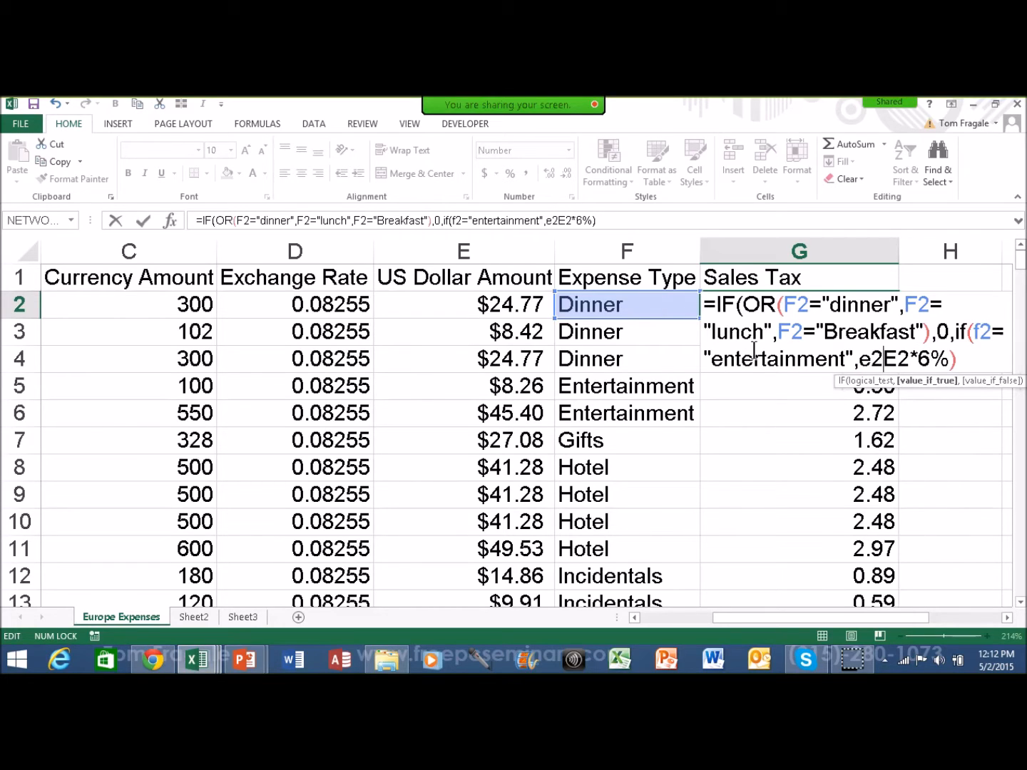
text(*10)
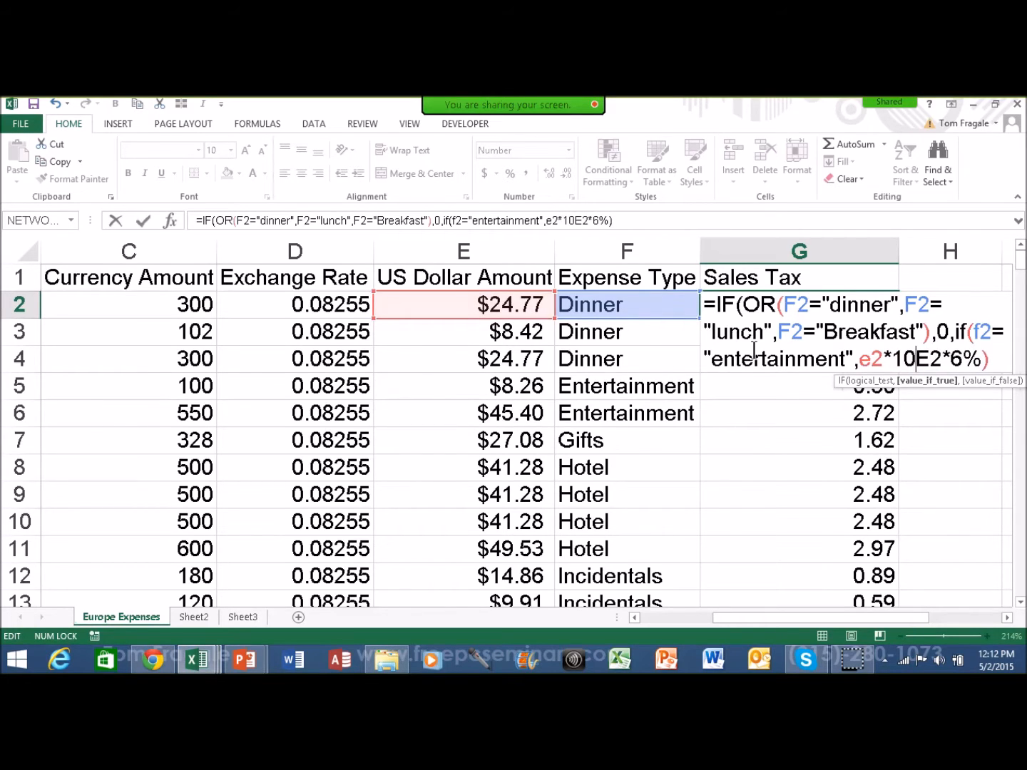
text(%)
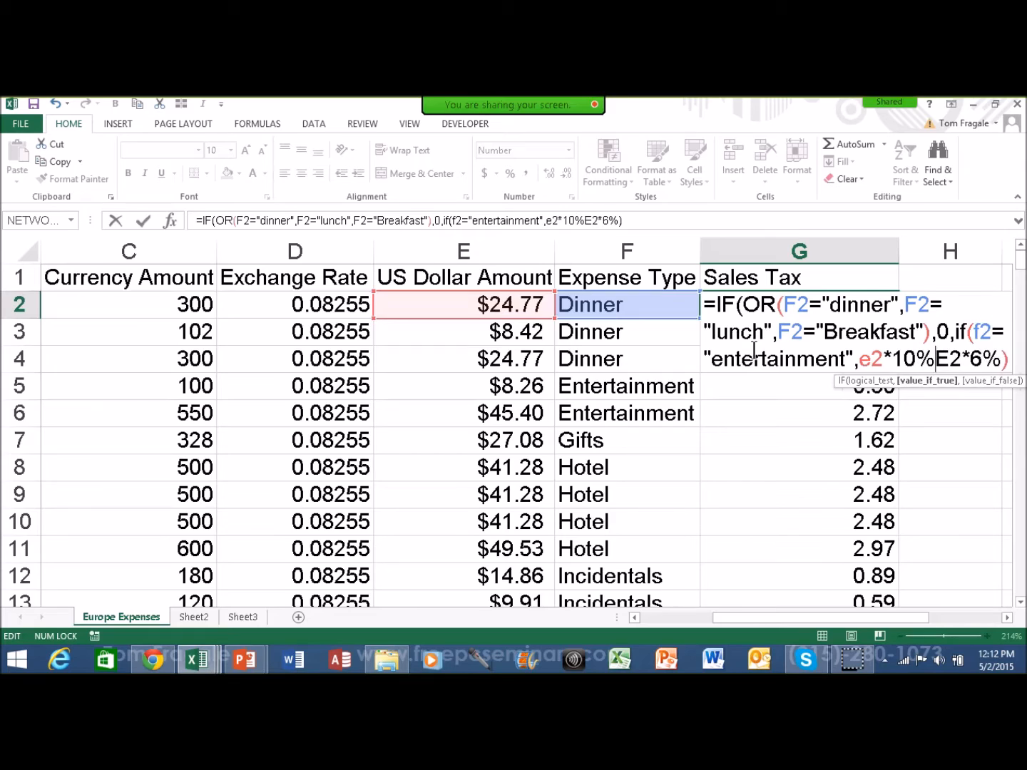
text(,E2*6%)
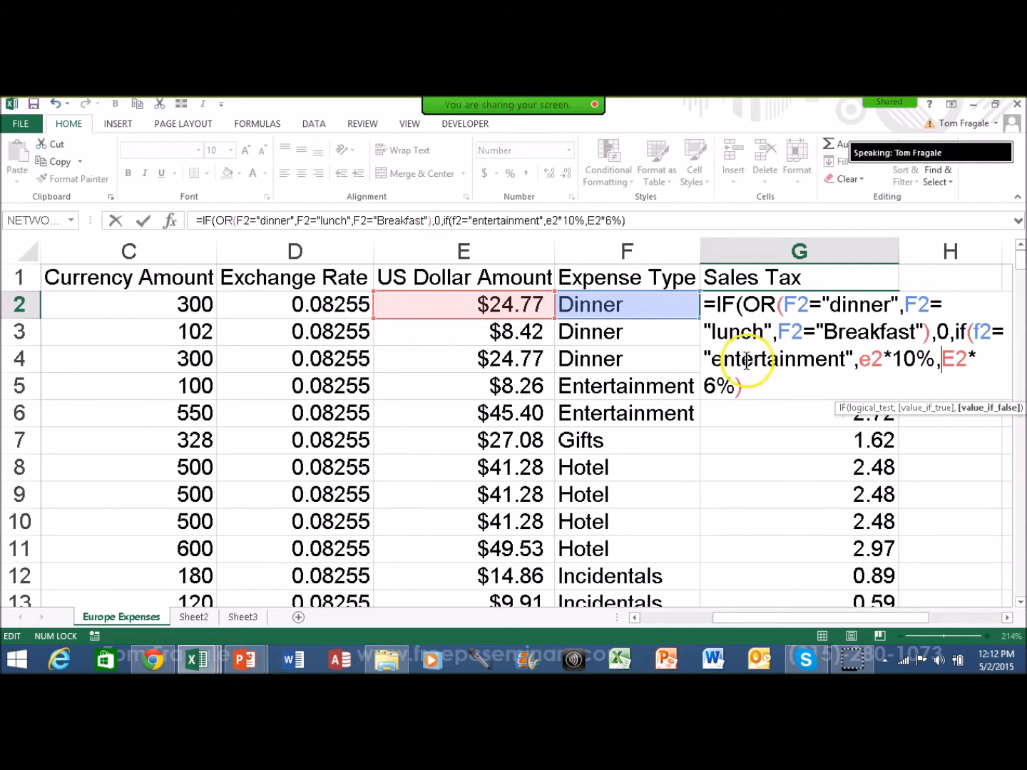
text())
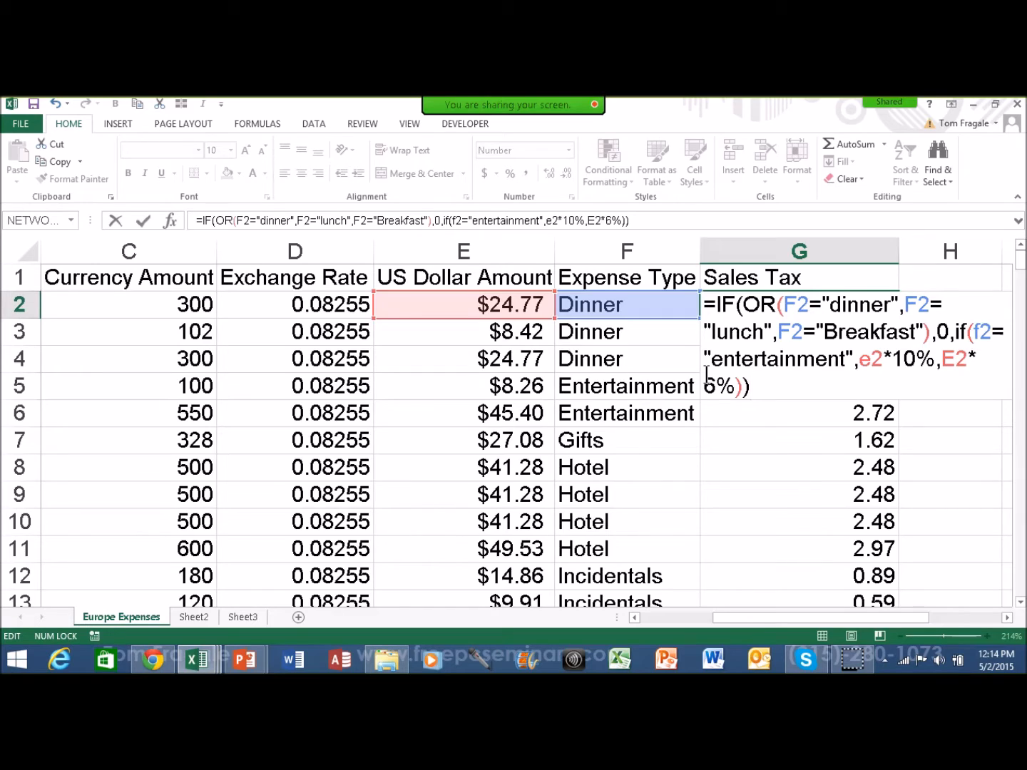
key(Return)
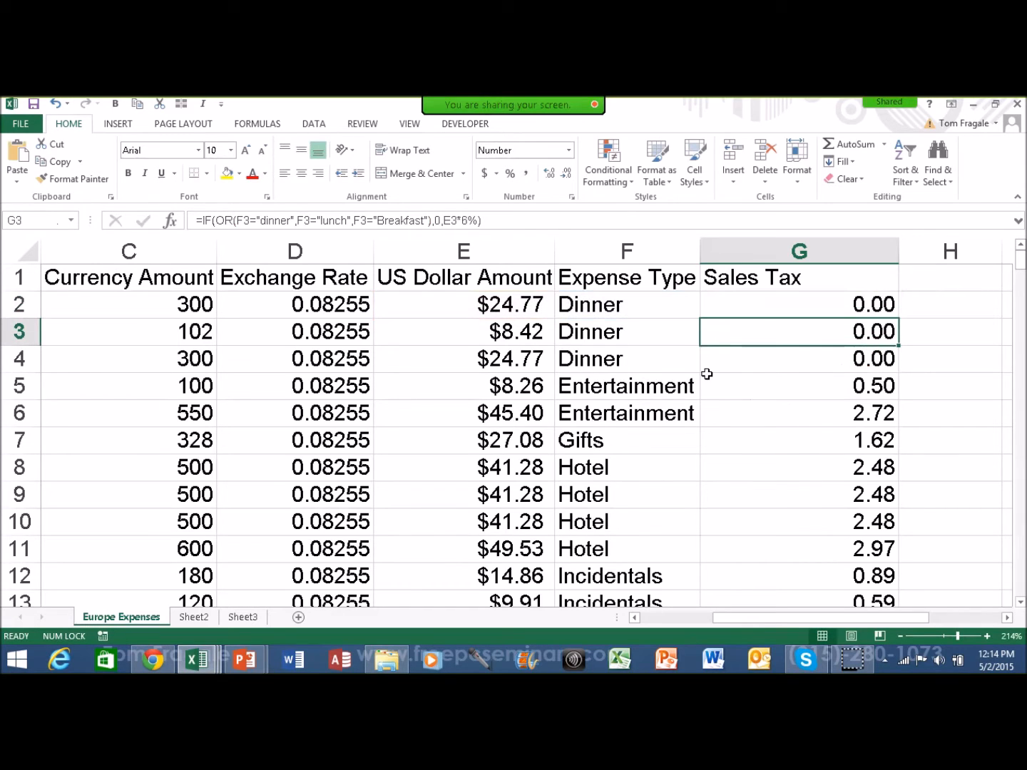
Step: Fill the nested IF formula from G2 down the whole Sales Tax column and check the Entertainment rows in G5 and G6
click(767, 304)
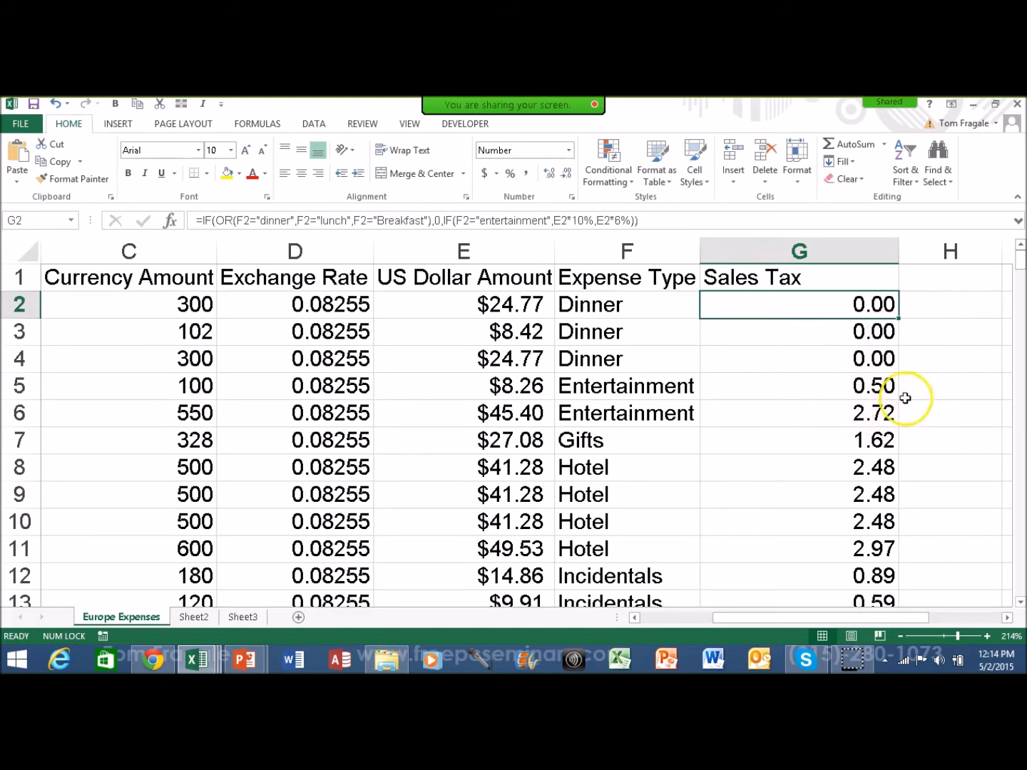
double_click(900, 319)
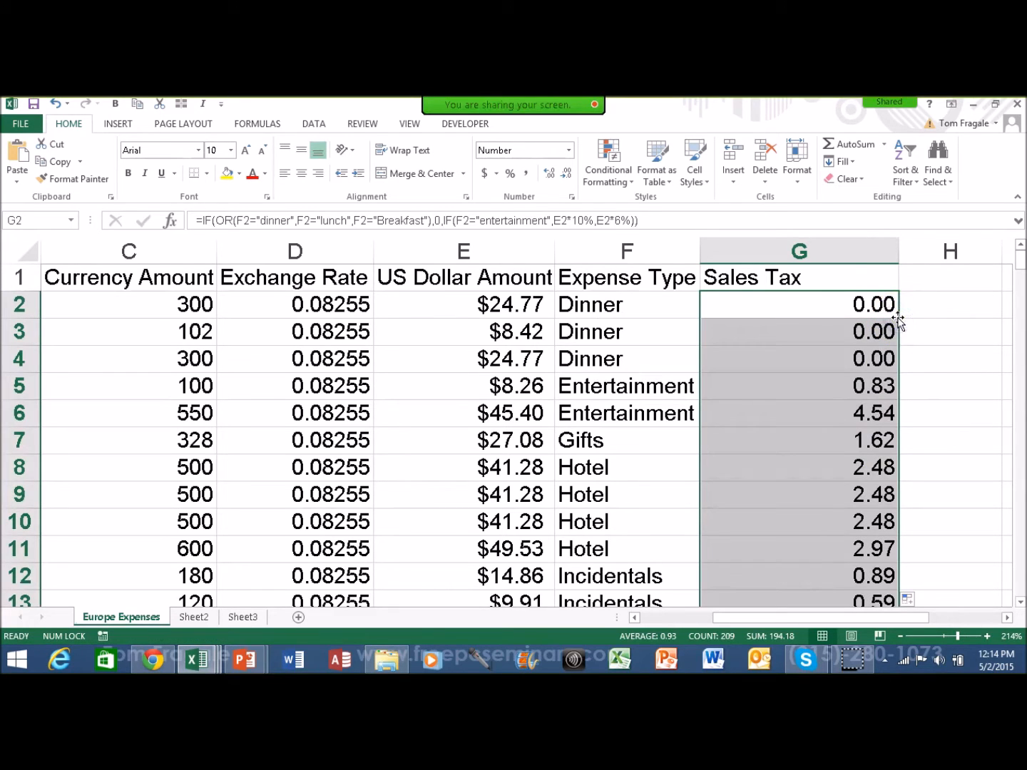
click(844, 392)
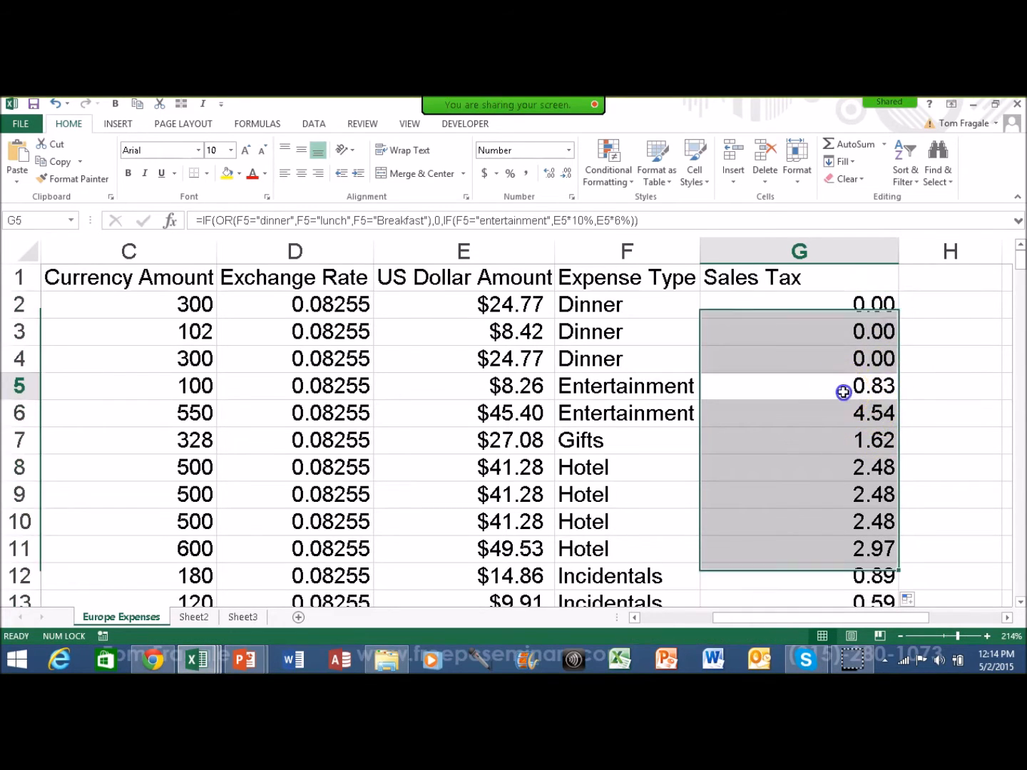
click(850, 418)
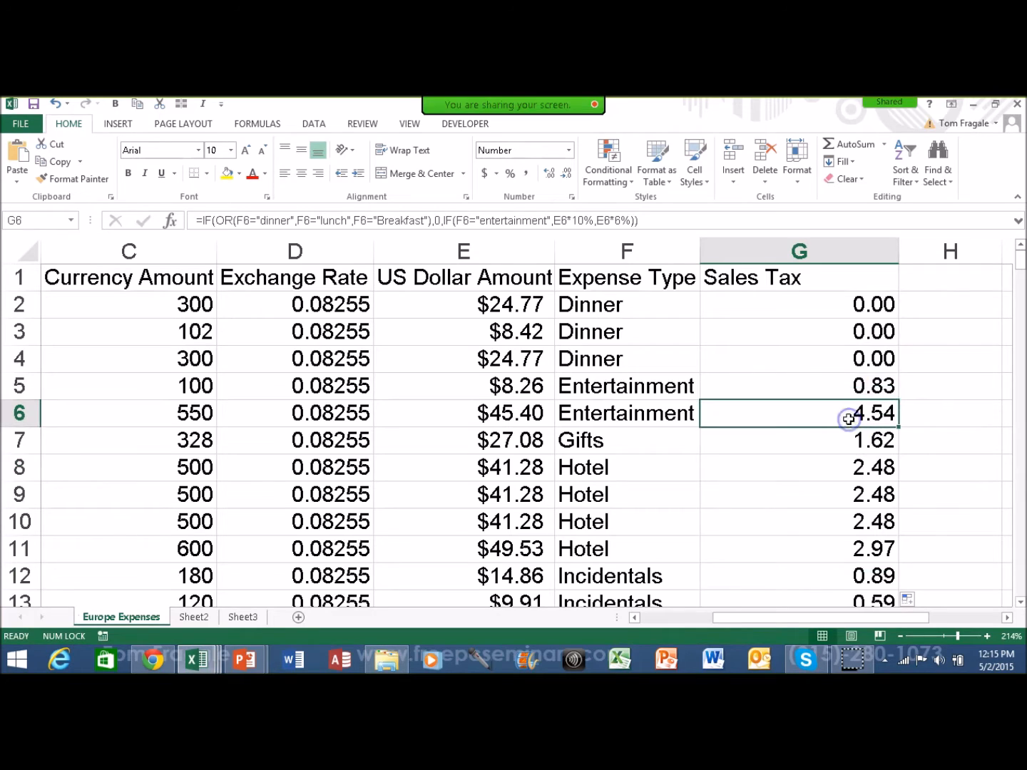
mouse_move(1021, 261)
mouse_down()
mouse_move(1022, 273)
mouse_move(1022, 260)
mouse_up()
click(798, 300)
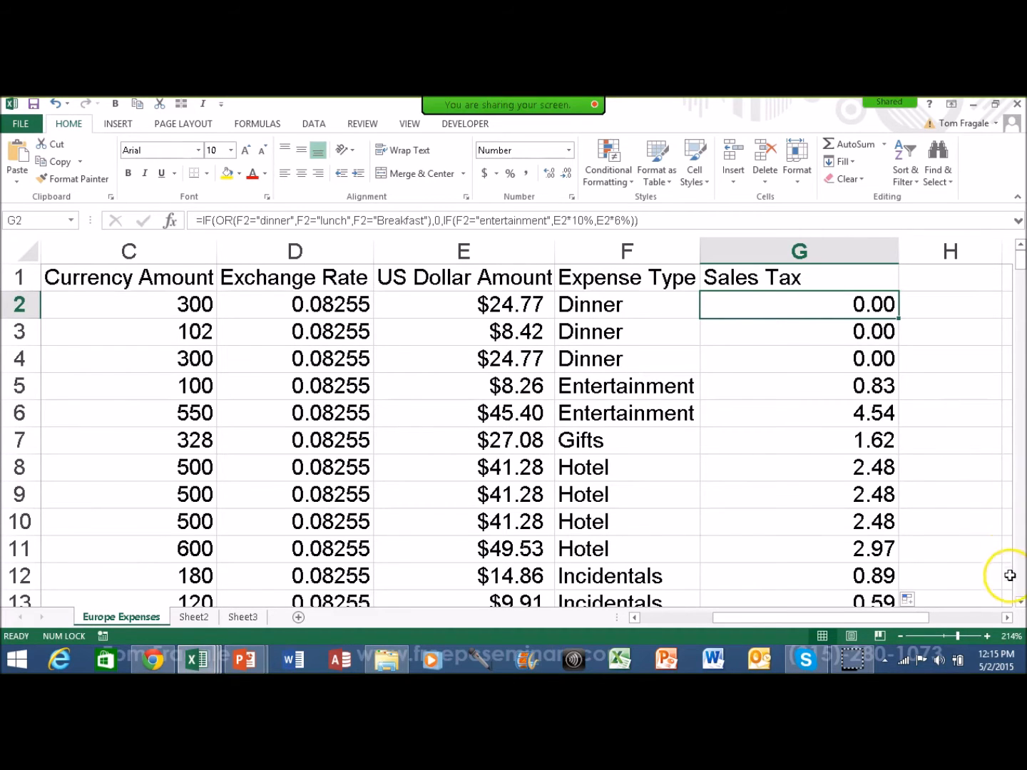
Step: Enter the heading "Dinner > 30" in H1 and auto-fit the width of column H
click(1005, 619)
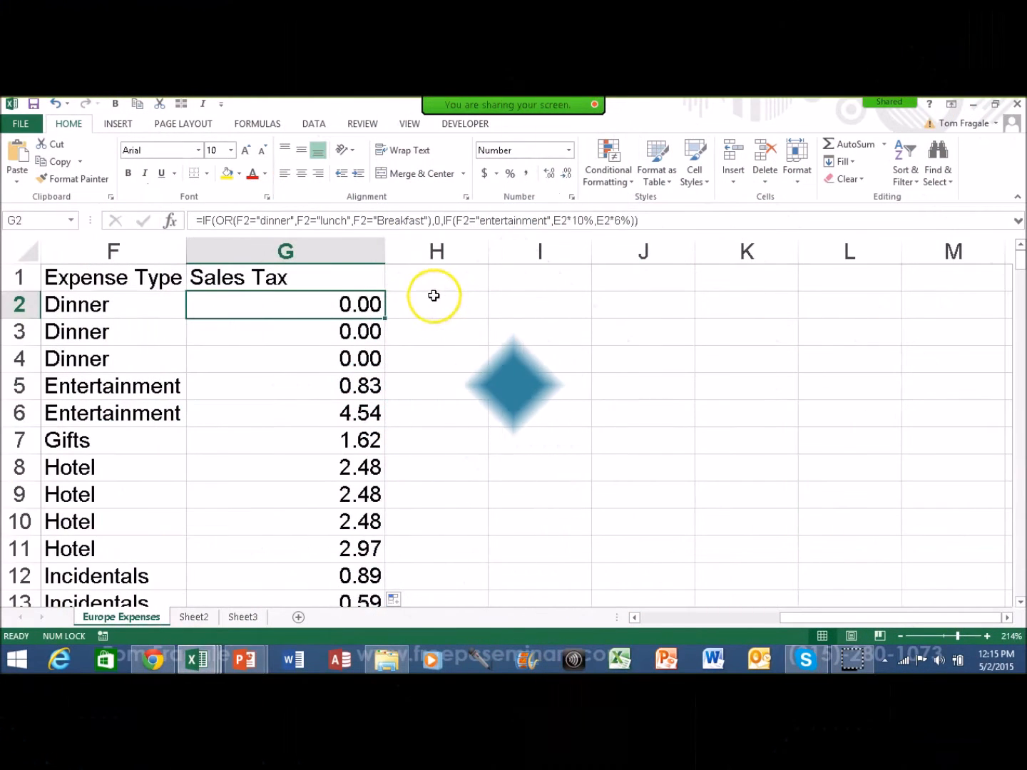
click(425, 279)
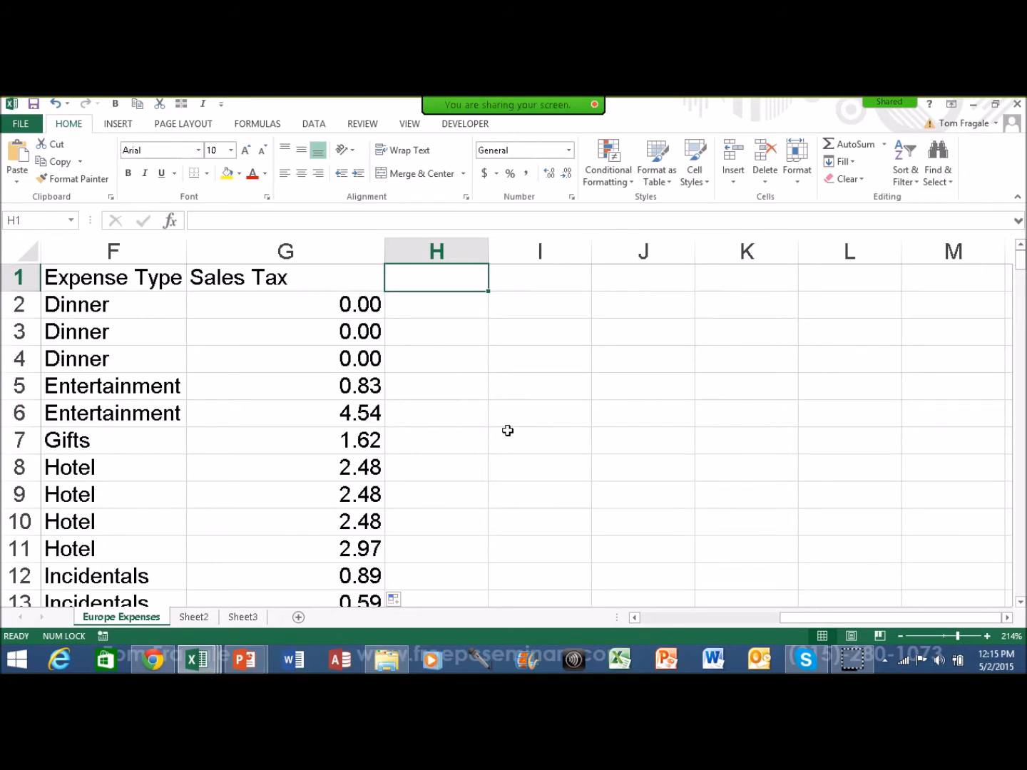
drag(795, 618, 781, 617)
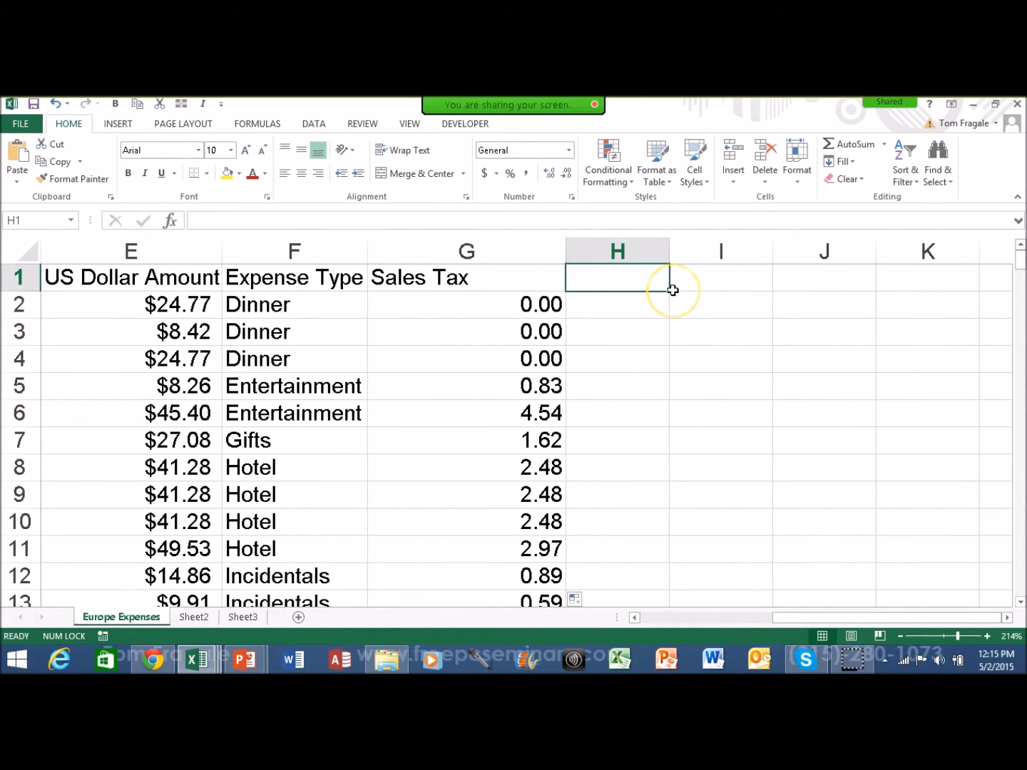
text(Dinner > 30)
key(Return)
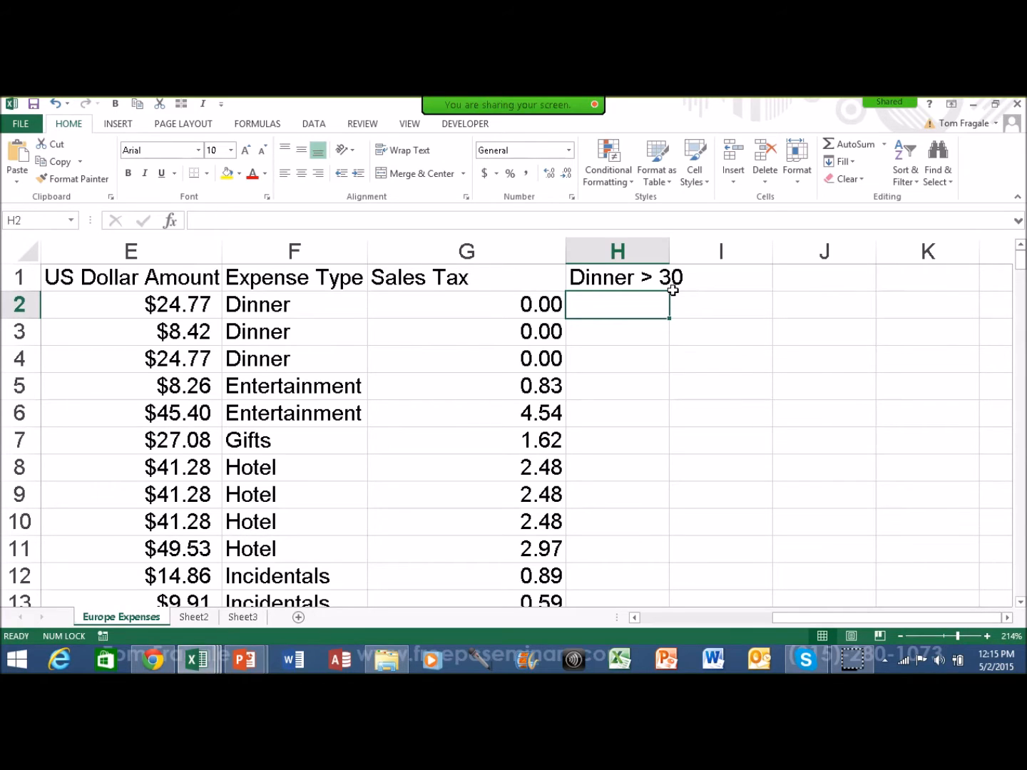
double_click(671, 246)
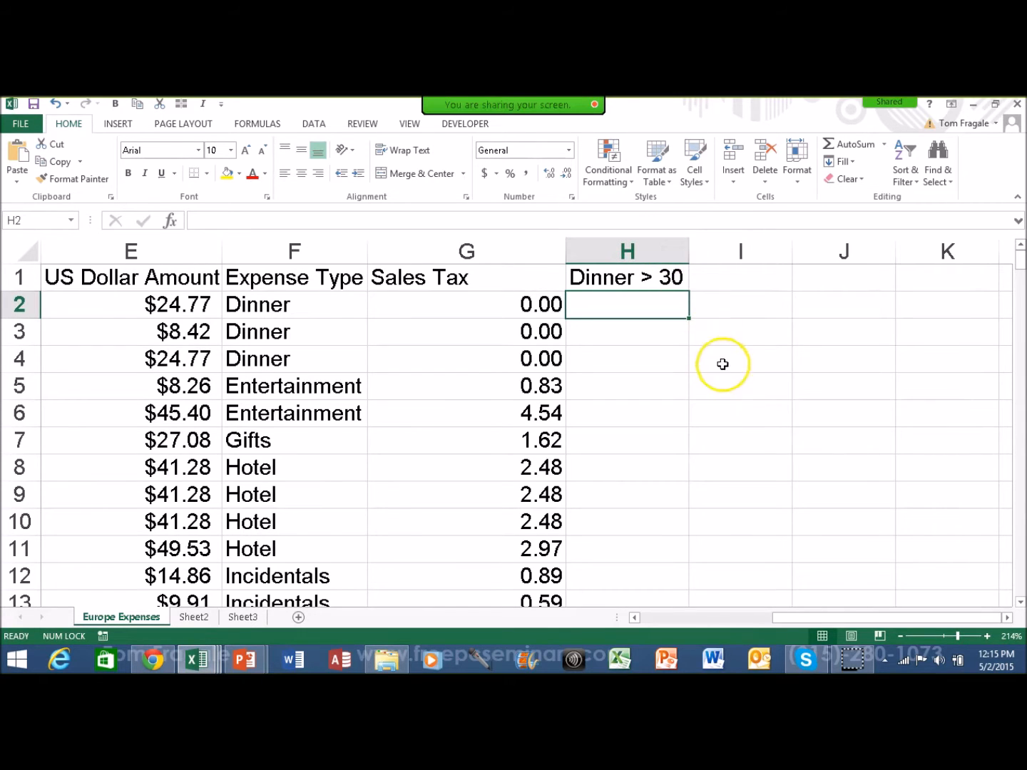
Step: Enter the formula =and(F2="dinner",E2>30) in H2 and select the cell to review it
text(=a)
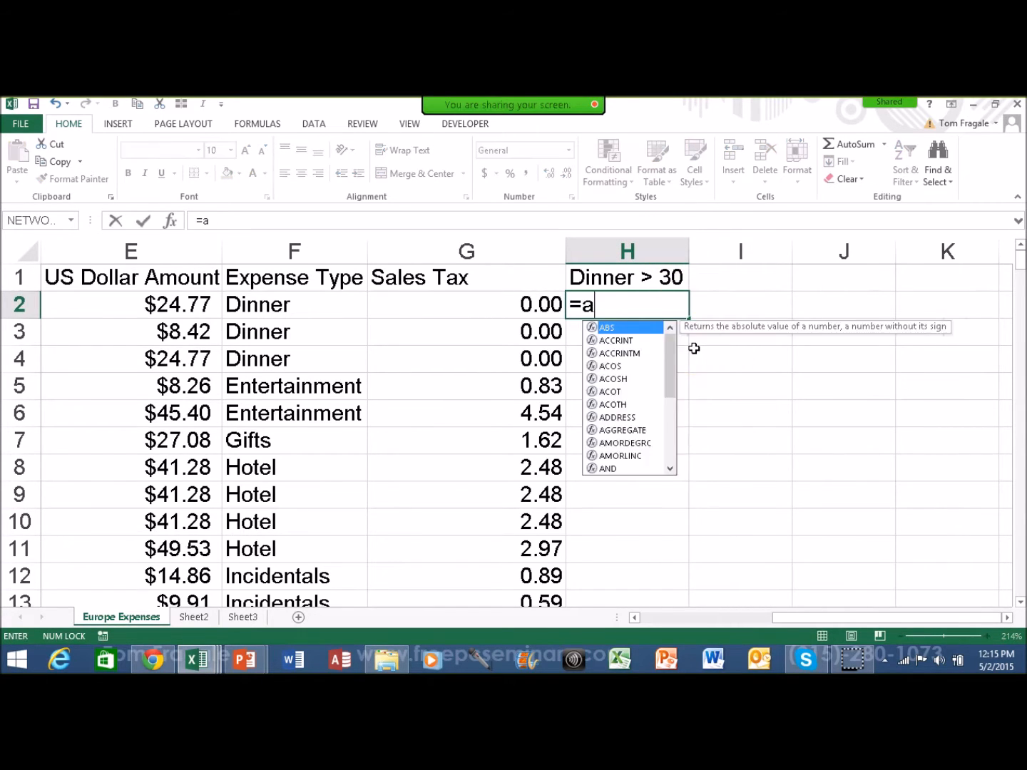
text(nd()
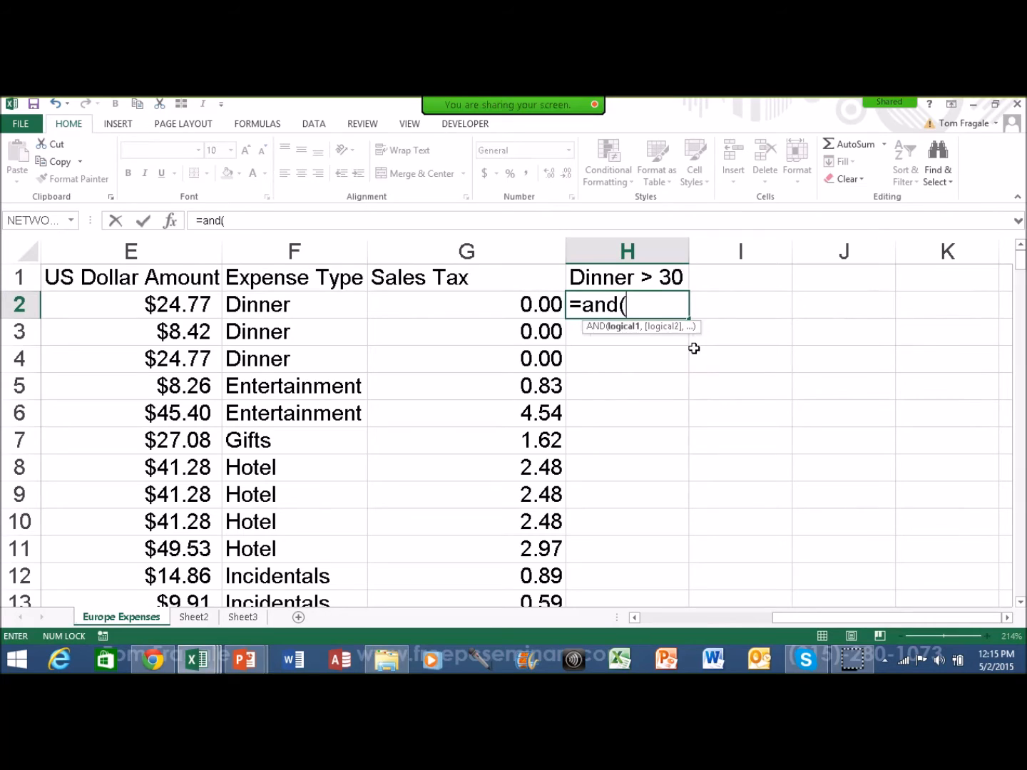
click(280, 305)
text(="dinner")
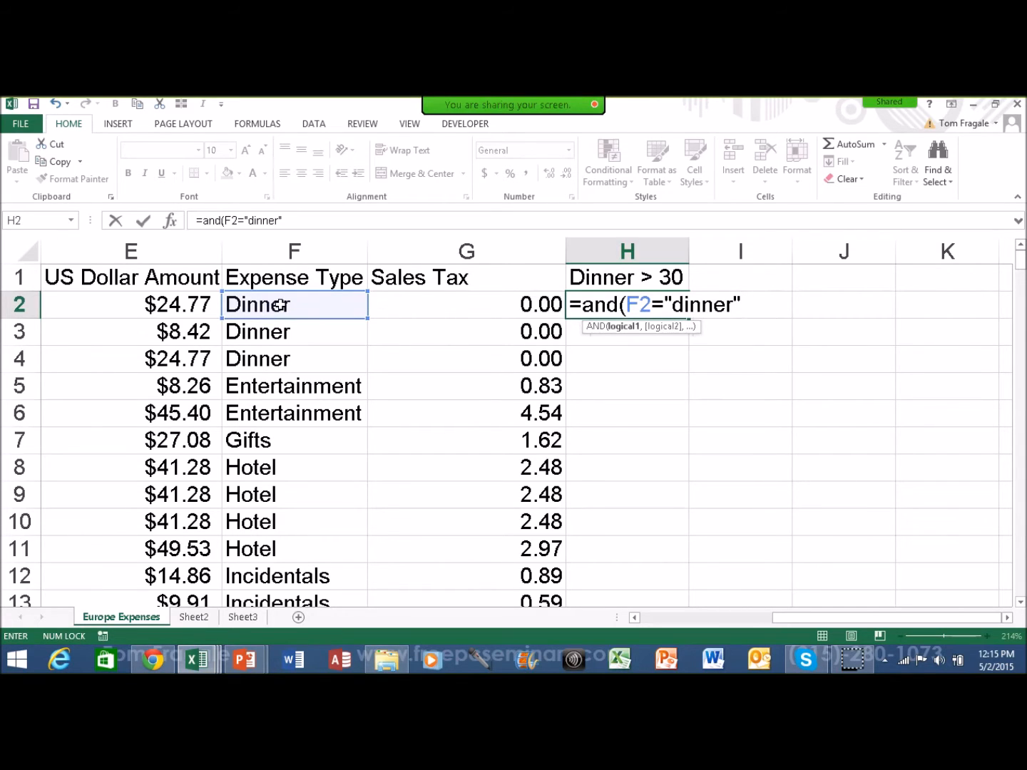
text(,)
click(141, 308)
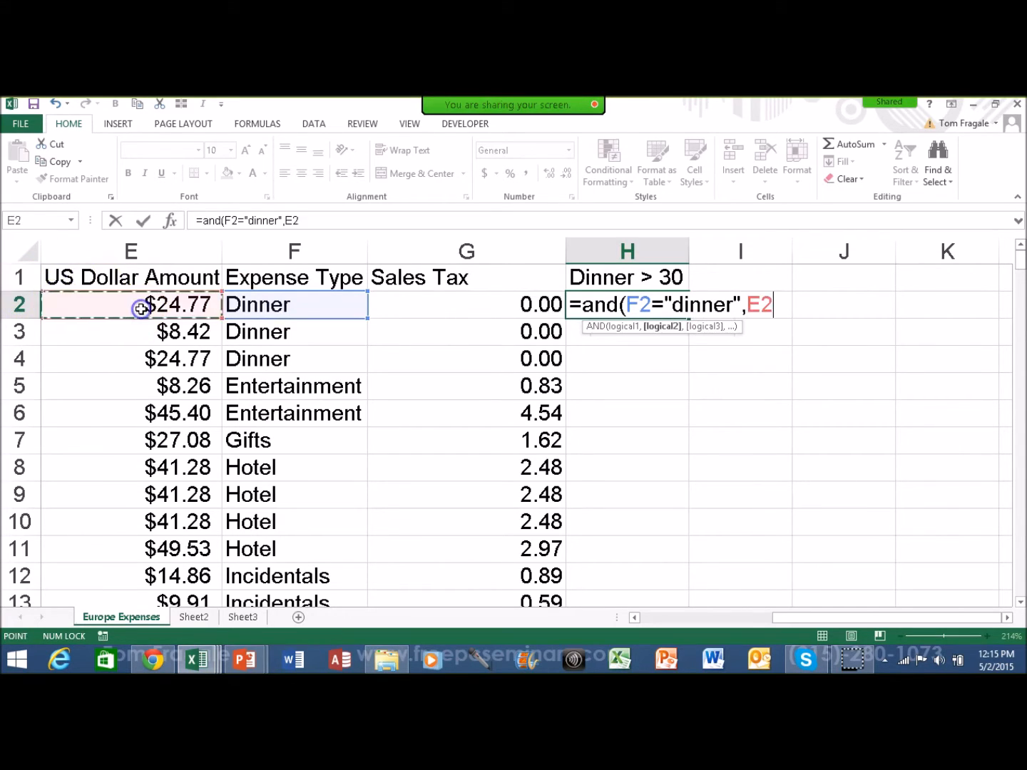
text(>30)
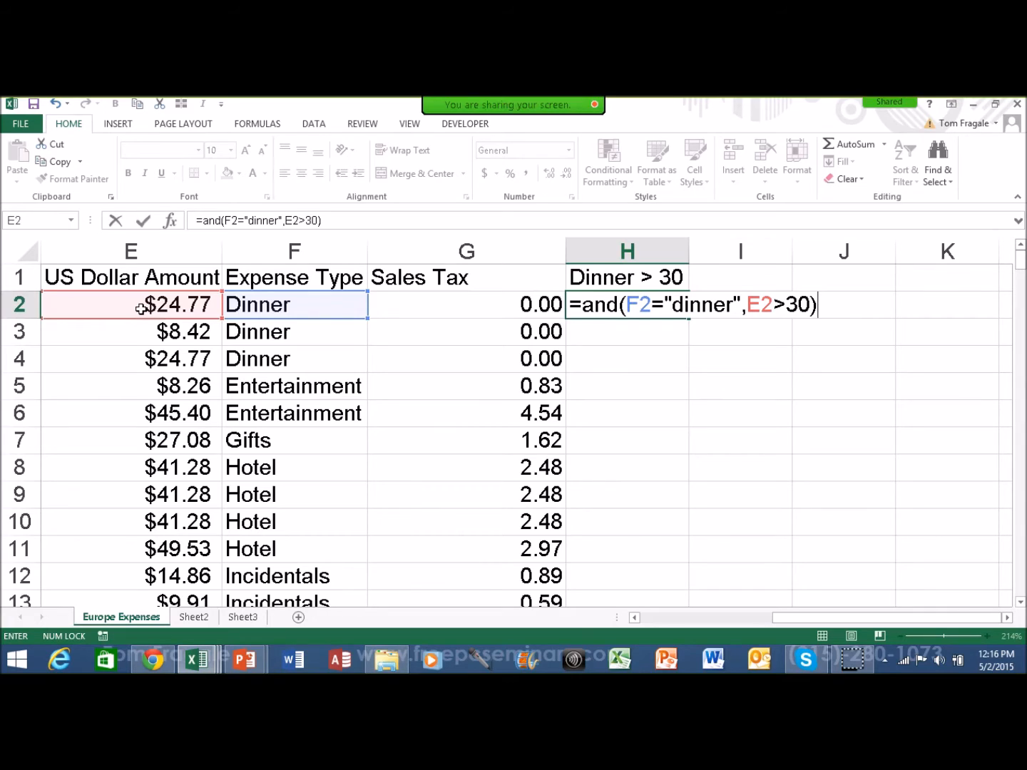
key(Return)
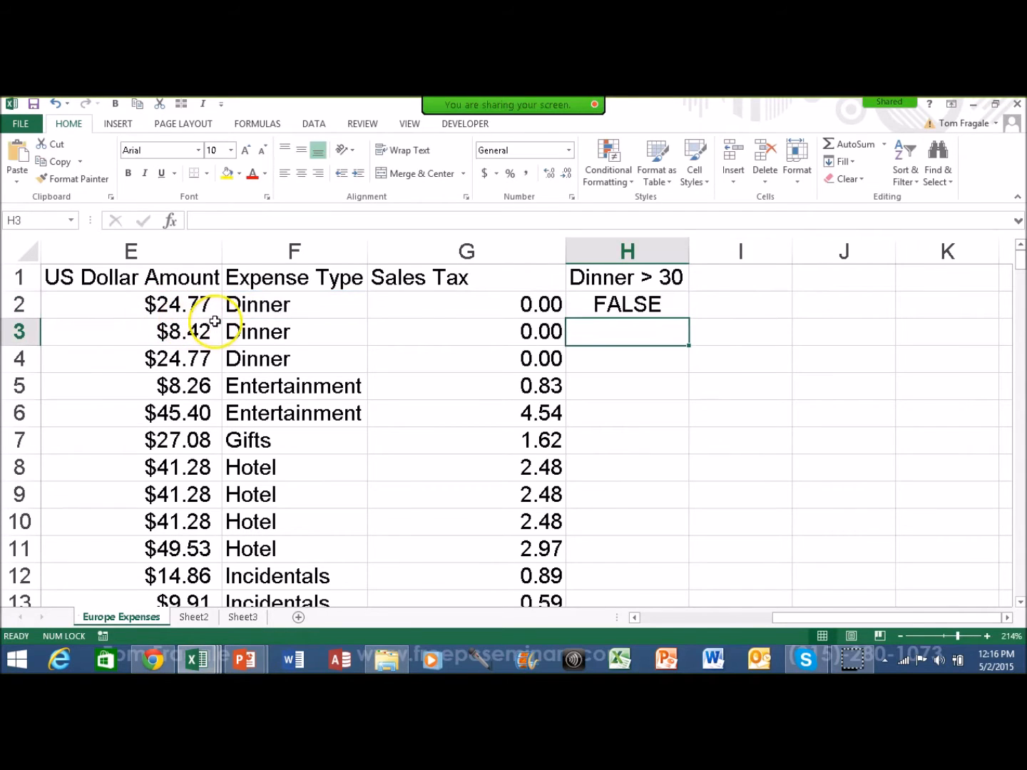
click(657, 305)
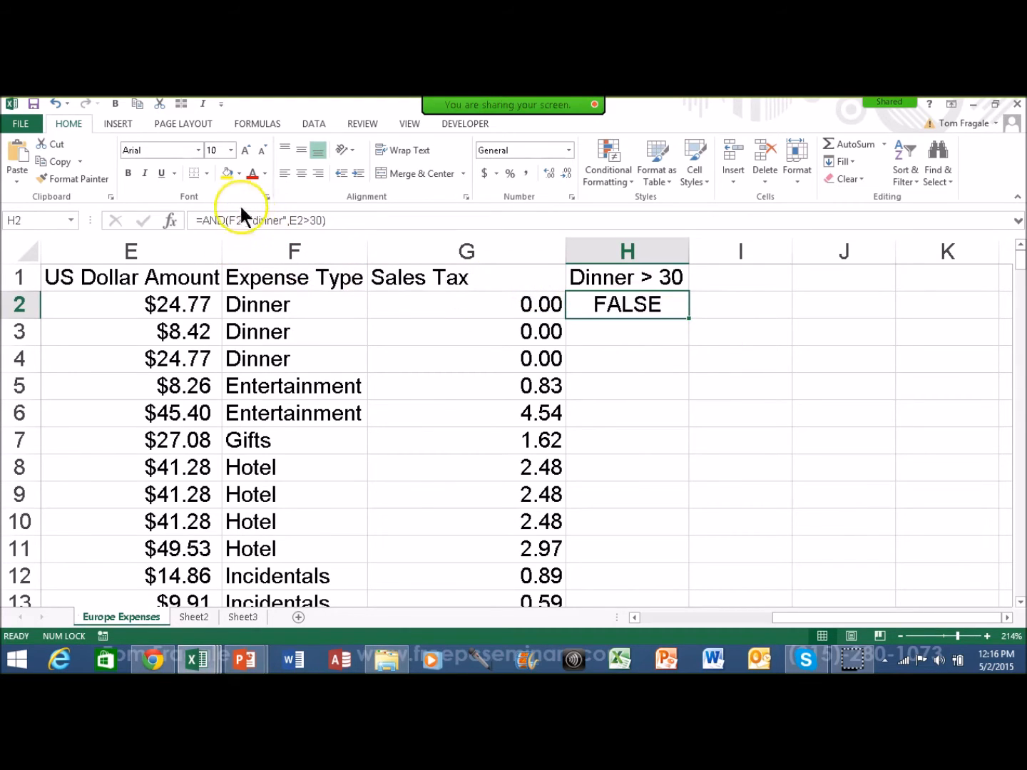
Step: Fill the AND formula from H2 down column H and check H53 against that row's amount and expense type
double_click(690, 318)
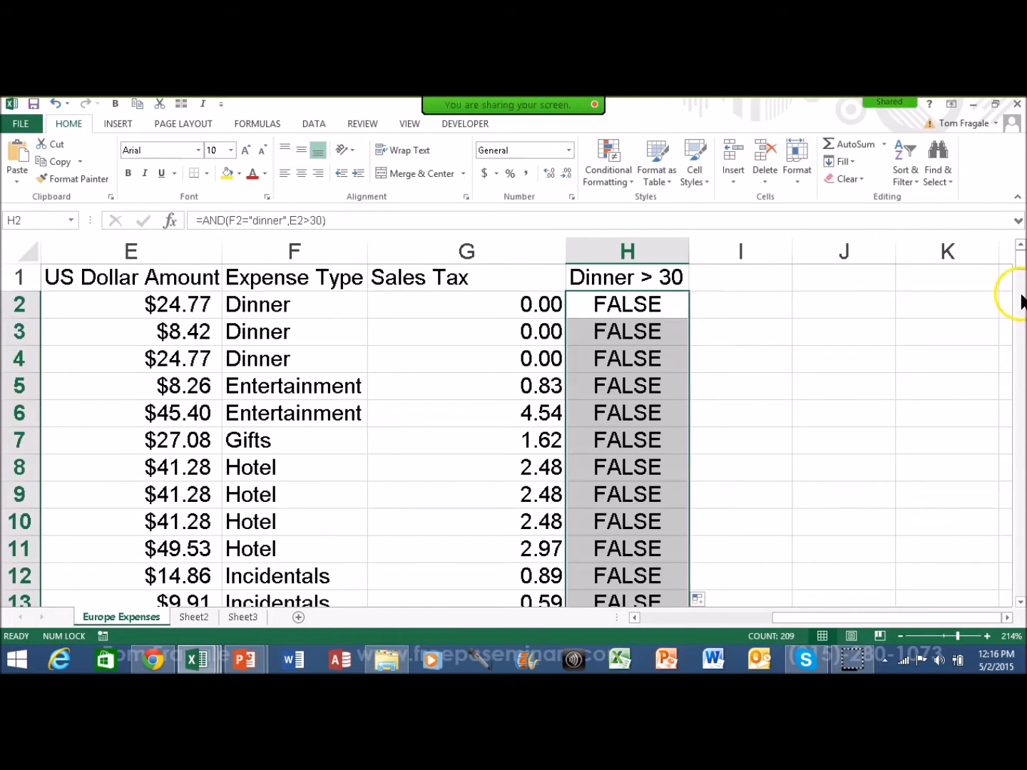
drag(1022, 254, 1020, 343)
mouse_move(622, 385)
mouse_down()
mouse_move(626, 401)
mouse_move(617, 388)
mouse_up()
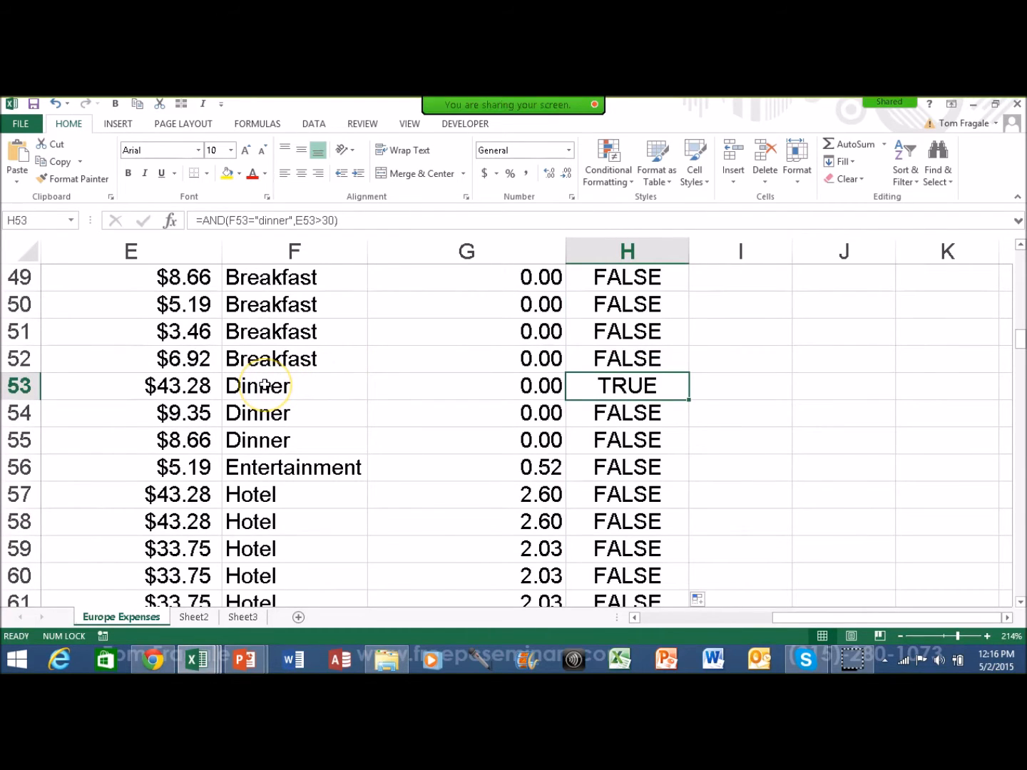
click(189, 385)
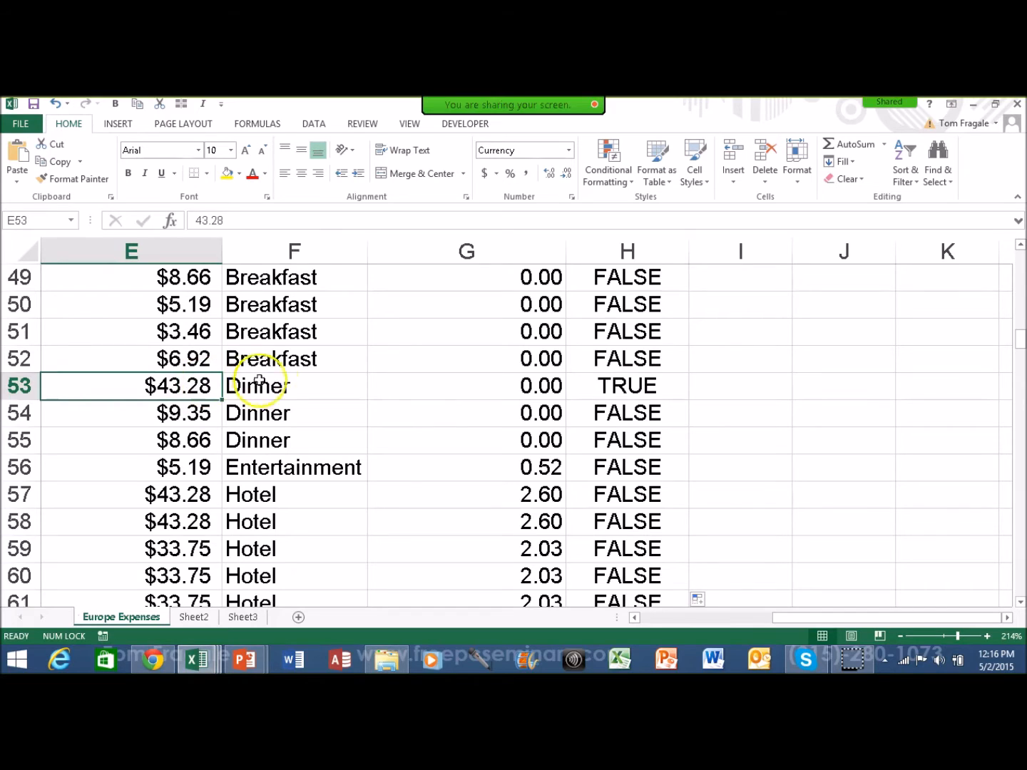
click(286, 385)
click(624, 389)
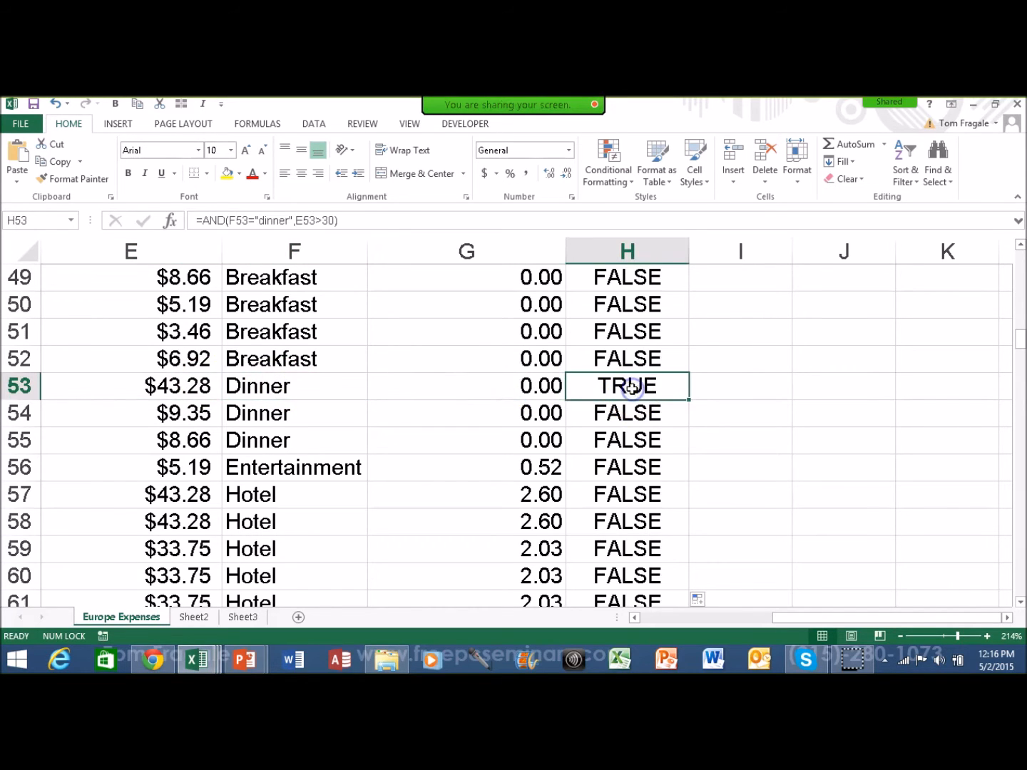
Step: Check the AND formula's result in H110 against the row's expense type and amount, and compare the Dinner row 112
drag(1022, 335, 1022, 433)
click(615, 360)
click(255, 361)
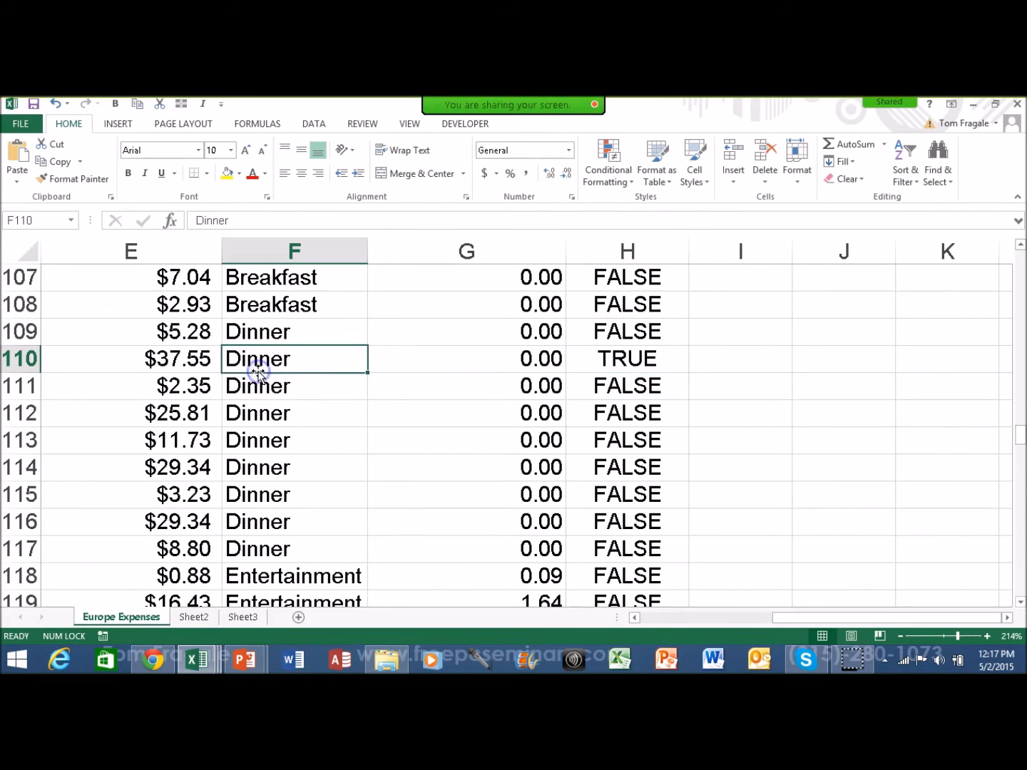
click(186, 360)
drag(218, 372, 270, 414)
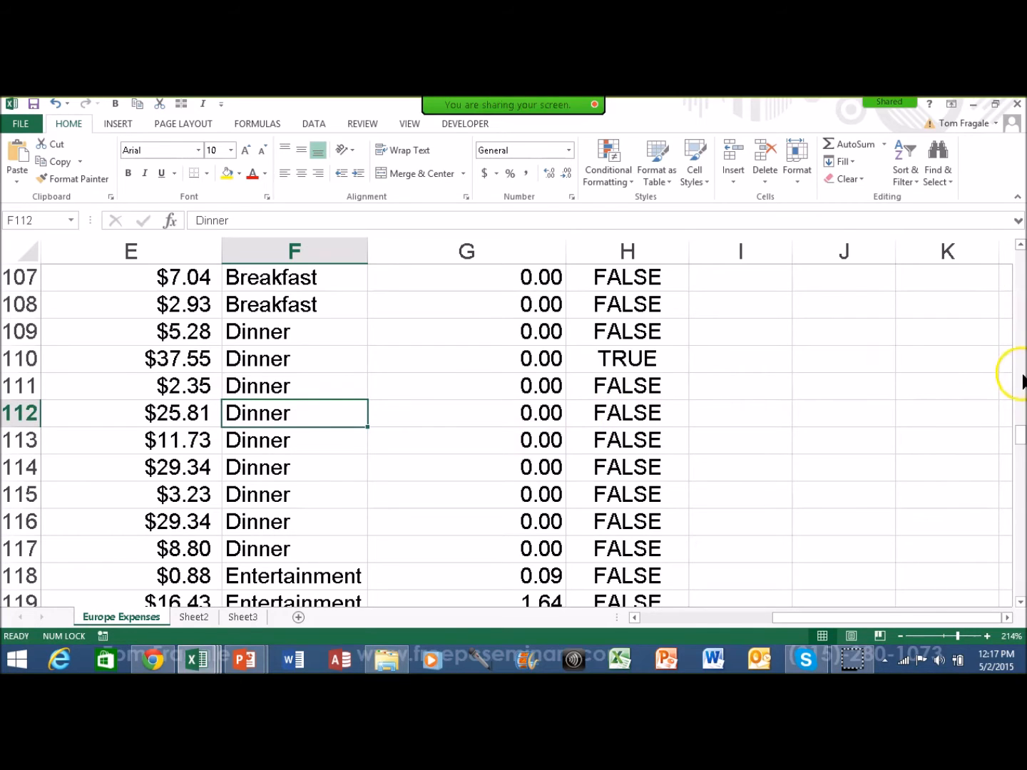
Step: Examine the two conditions of the AND formula in H2 and re-enter it without changes
drag(1021, 435, 1022, 246)
click(607, 305)
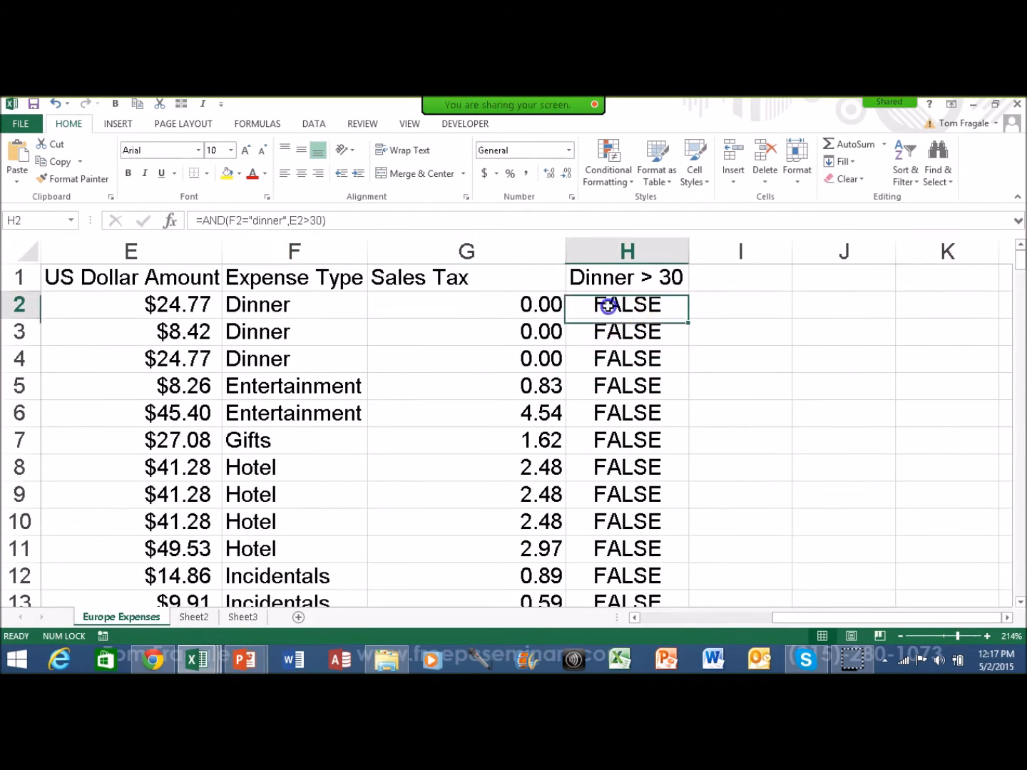
click(262, 221)
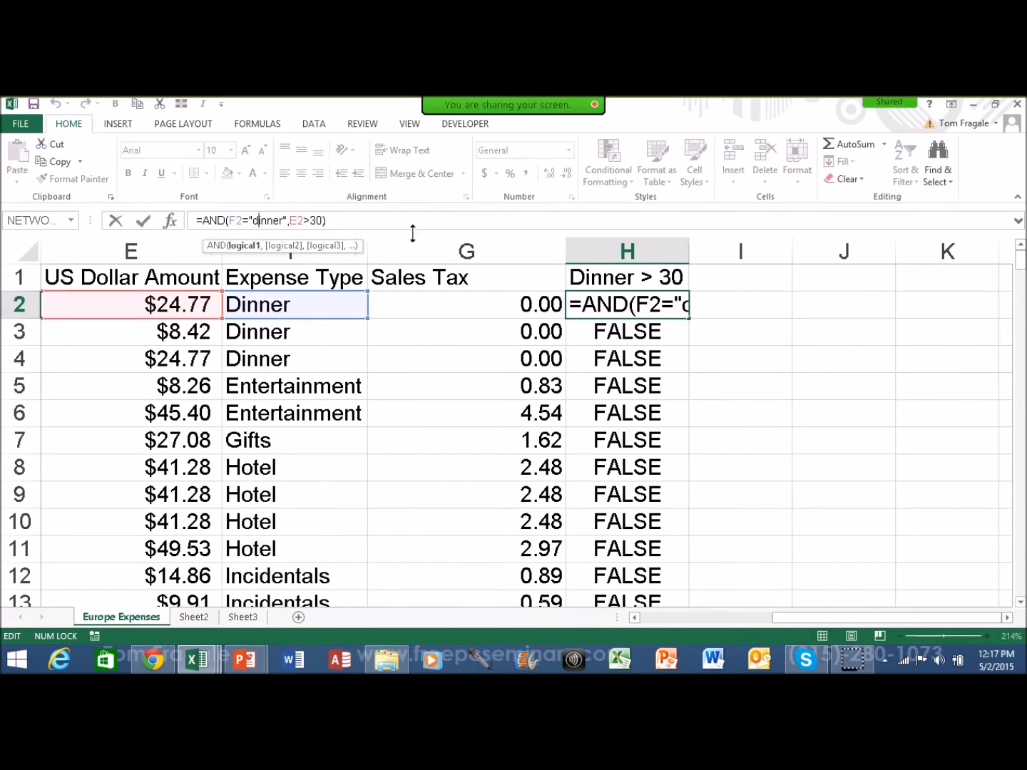
click(635, 306)
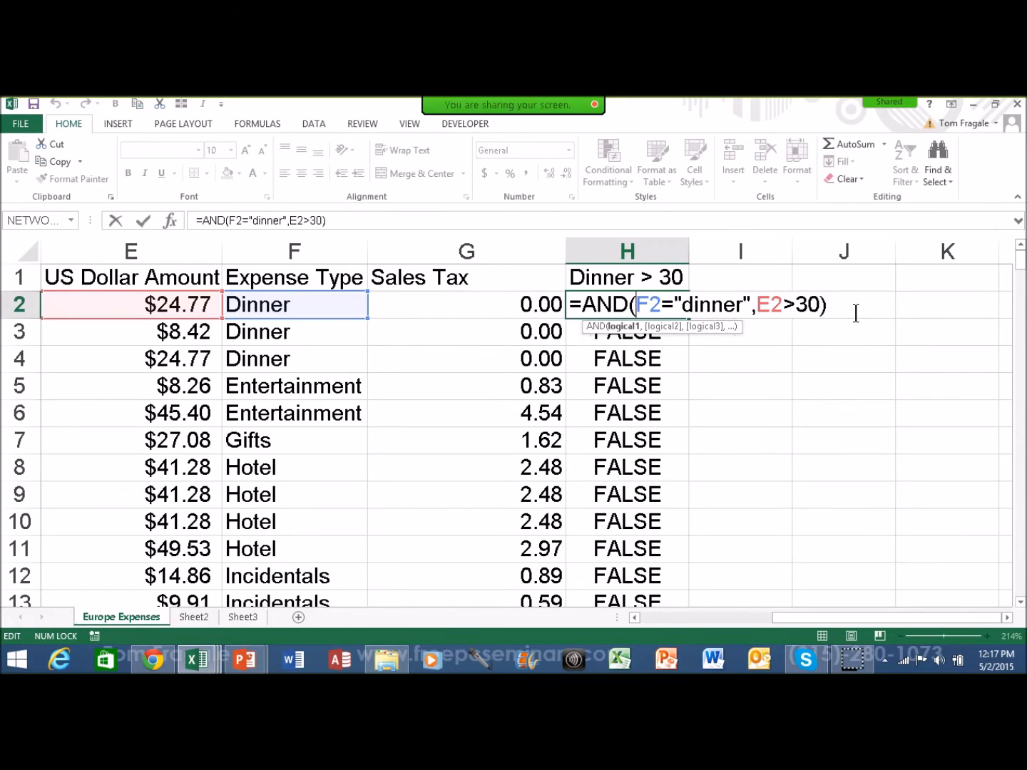
click(805, 301)
key(ctrl+Return)
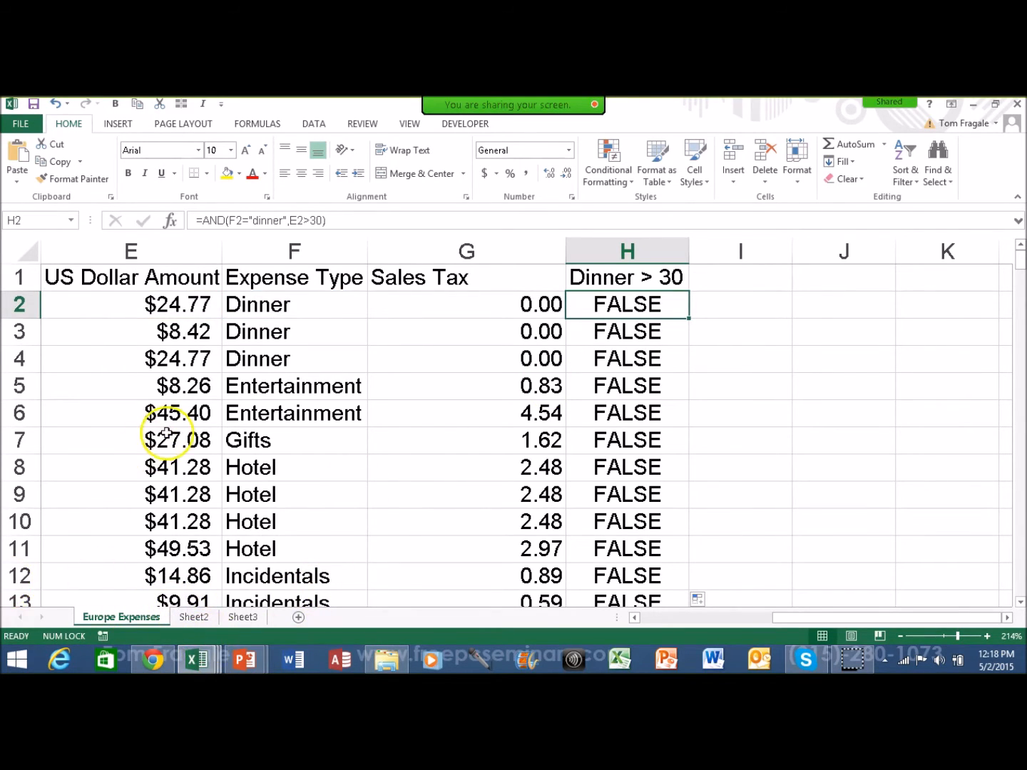
Step: Switch to the basic lookup examples workbook and open its intro example sheet
click(408, 125)
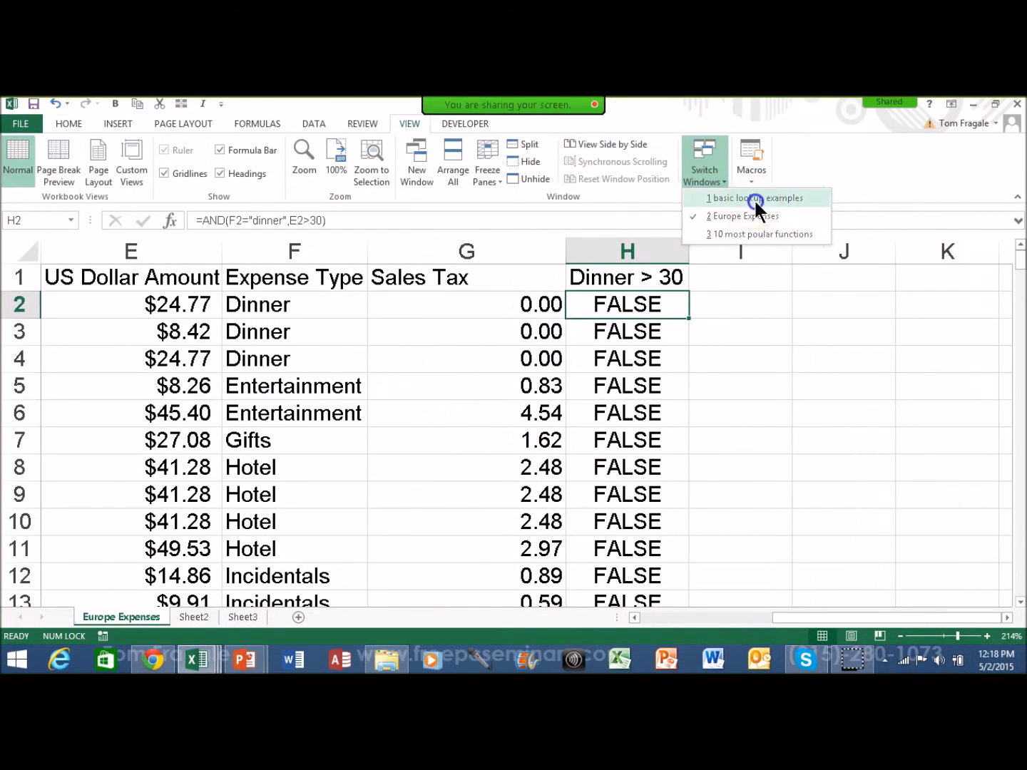
click(756, 202)
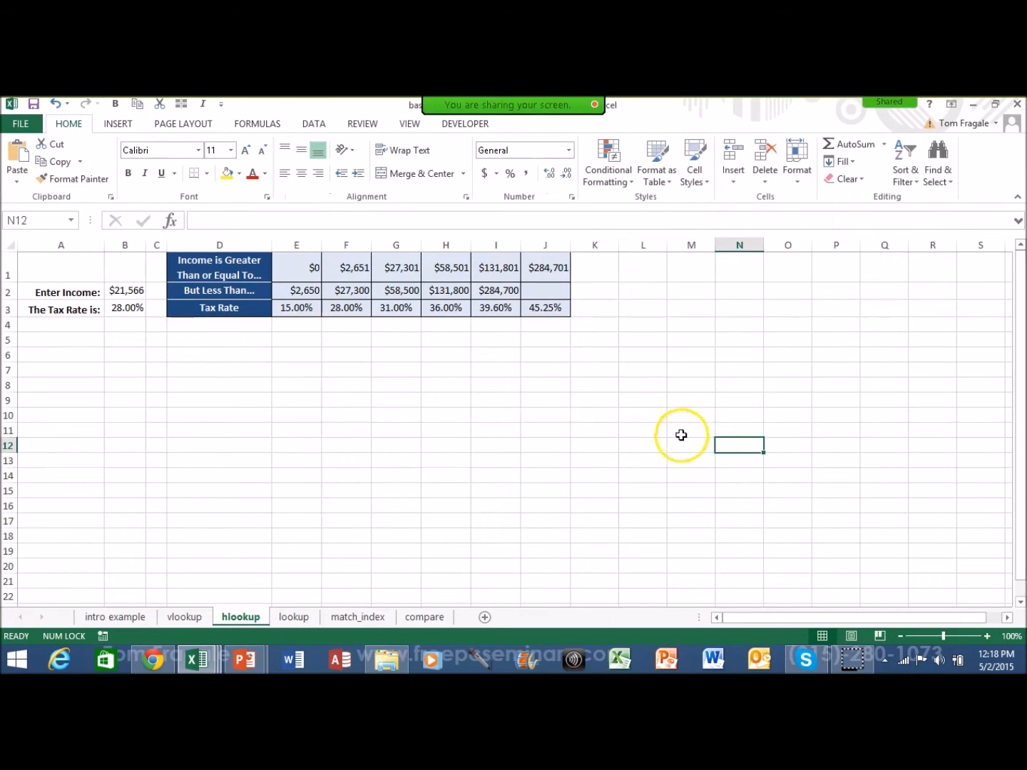
click(137, 617)
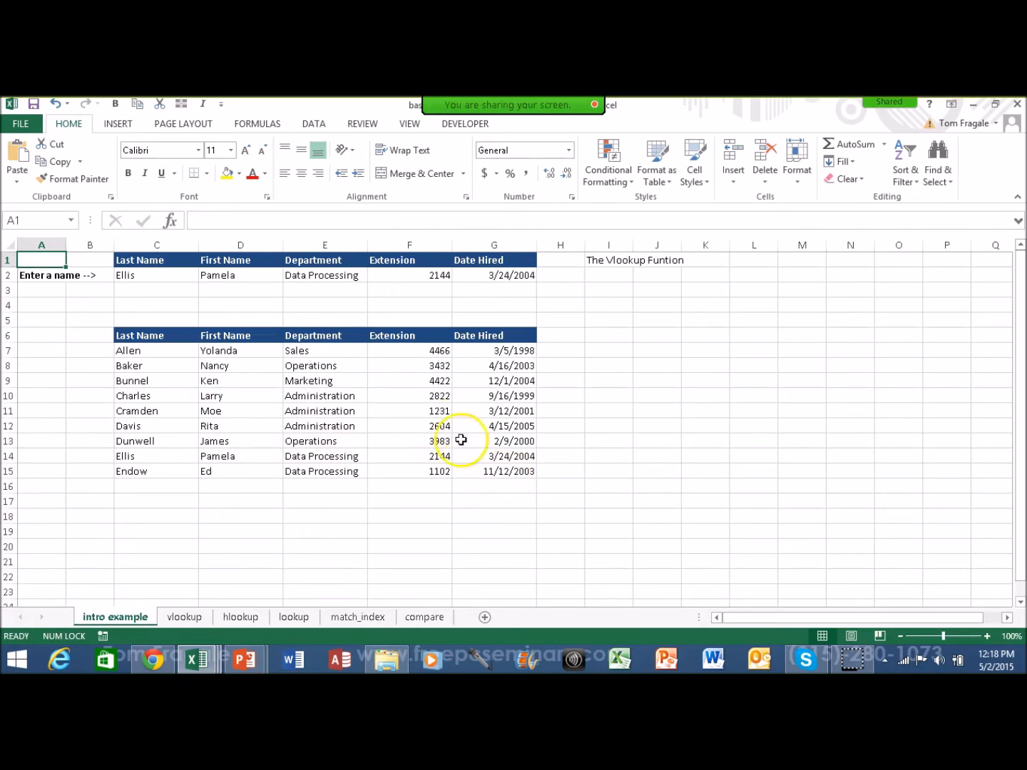
Step: Replace the last name in lookup cell C2 with the one listed in row 8 of the employee table
click(134, 279)
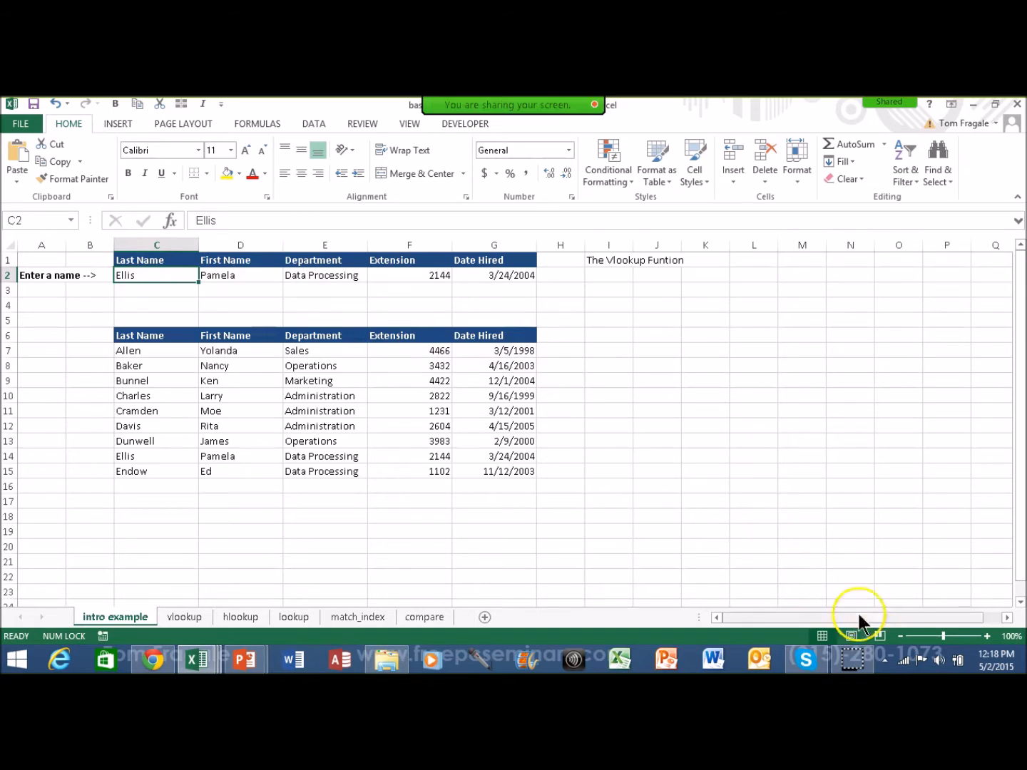
drag(944, 635, 955, 637)
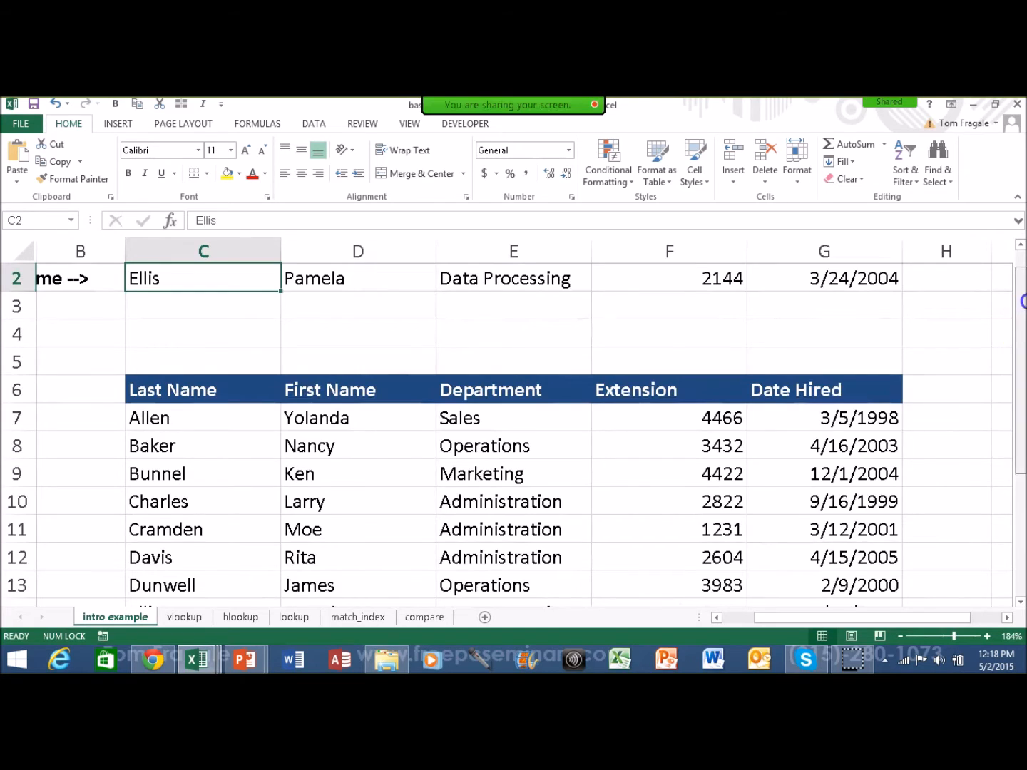
scroll(1021, 307, up, 1)
click(282, 331)
click(203, 305)
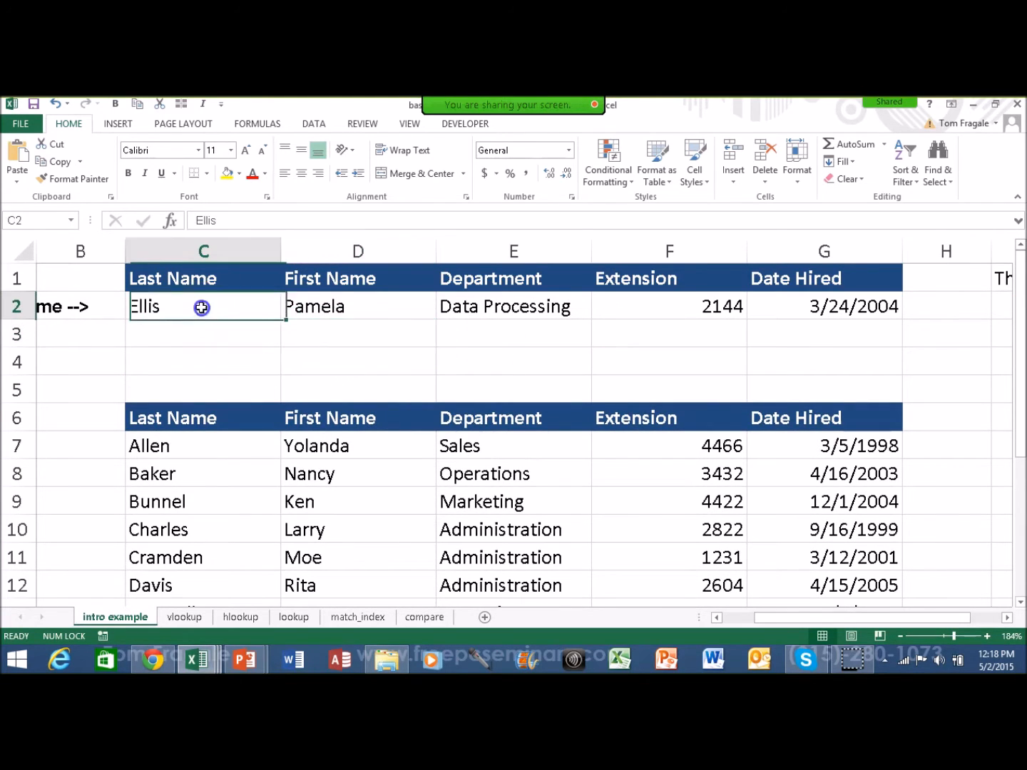
text(Ba)
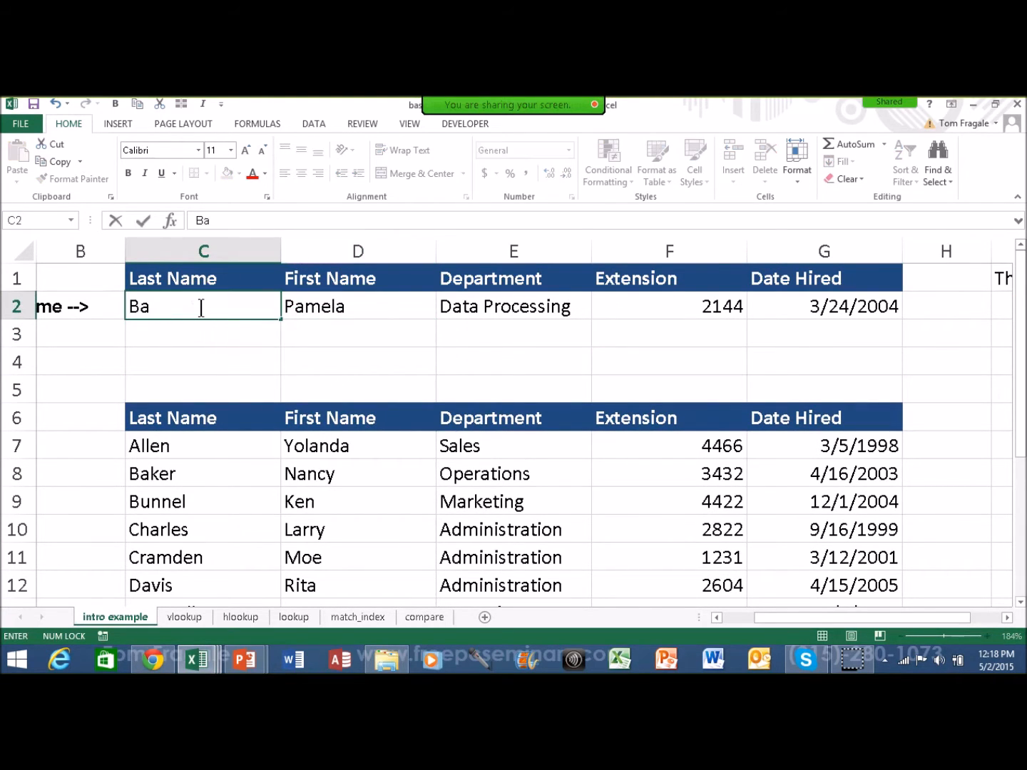
text(ker)
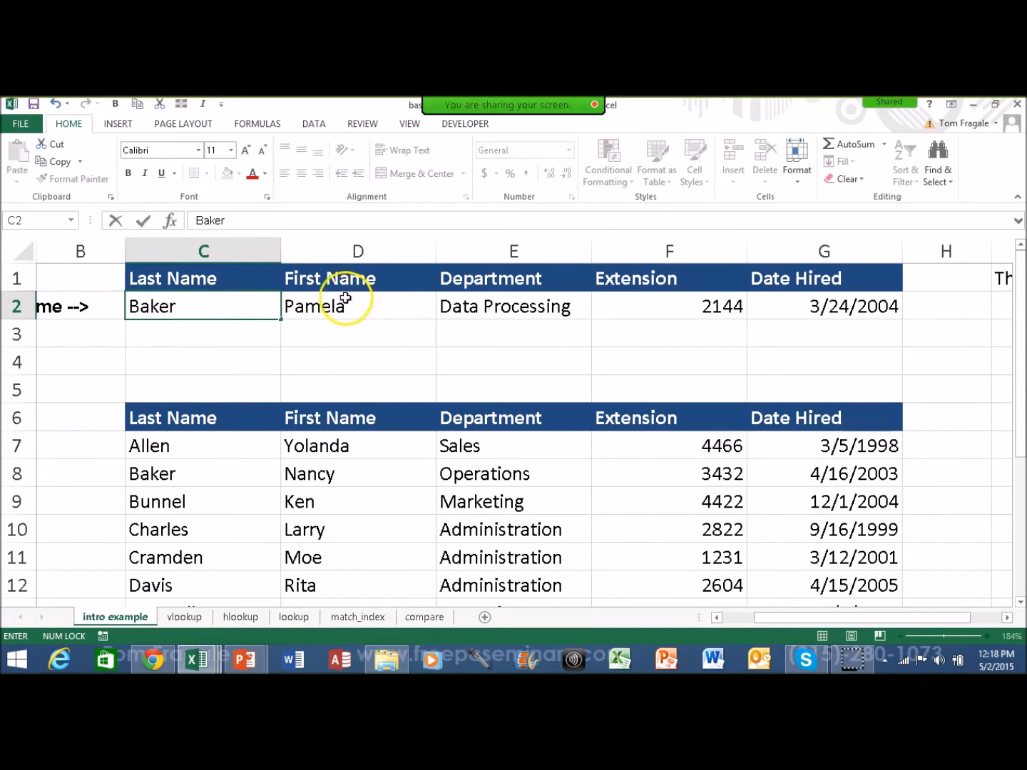
key(Return)
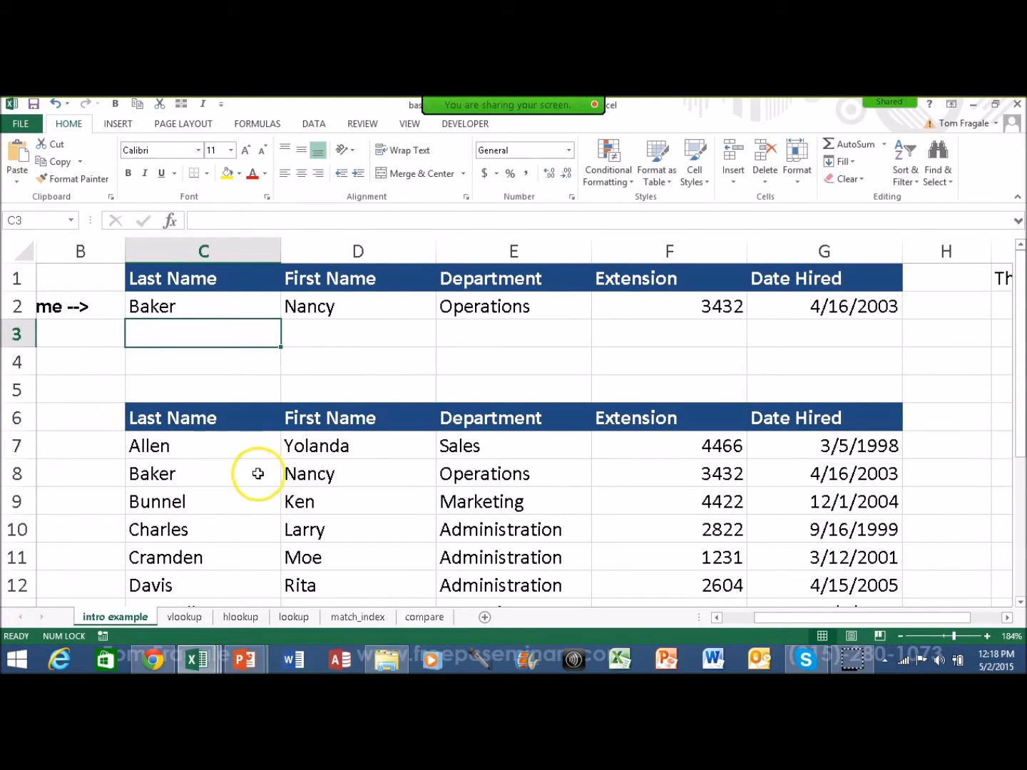
Step: Examine the VLOOKUP formula in D2 and its lookup value C2, leaving the formula without saving any edit
click(352, 302)
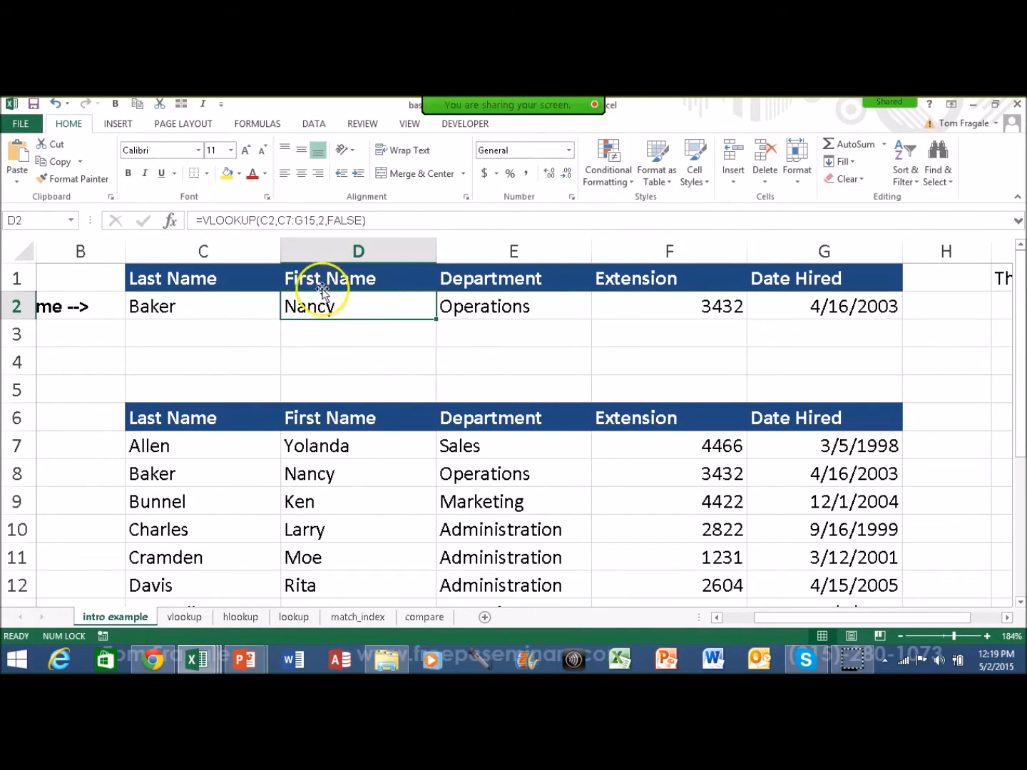
click(213, 220)
click(382, 306)
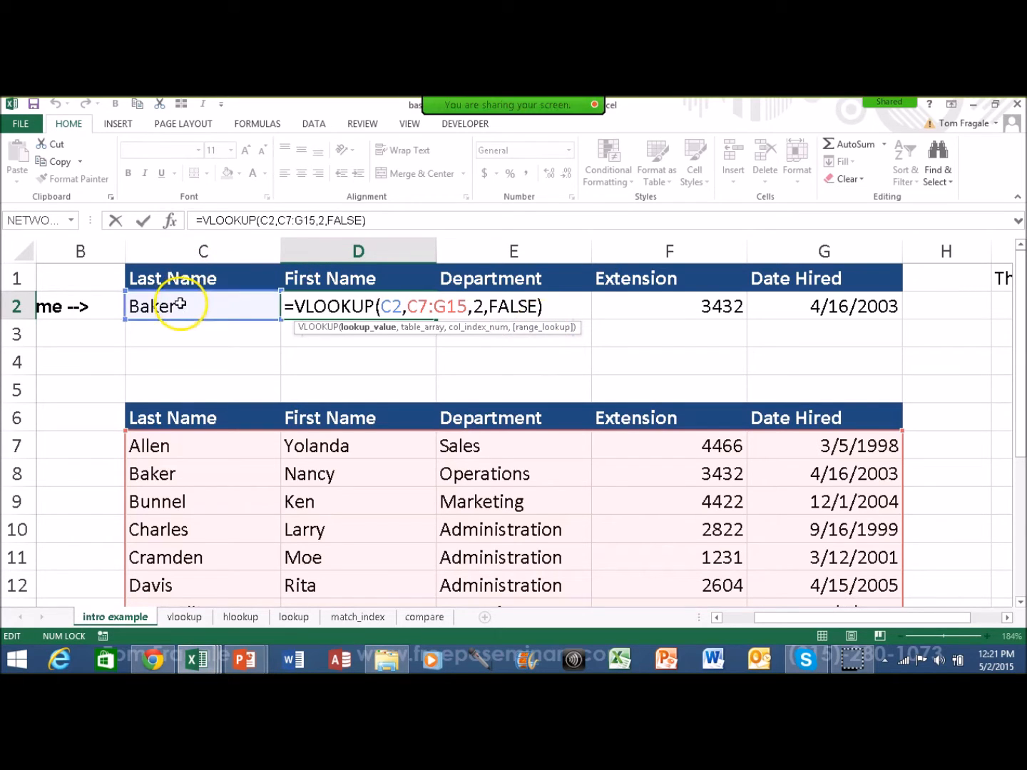
click(209, 305)
key(Escape)
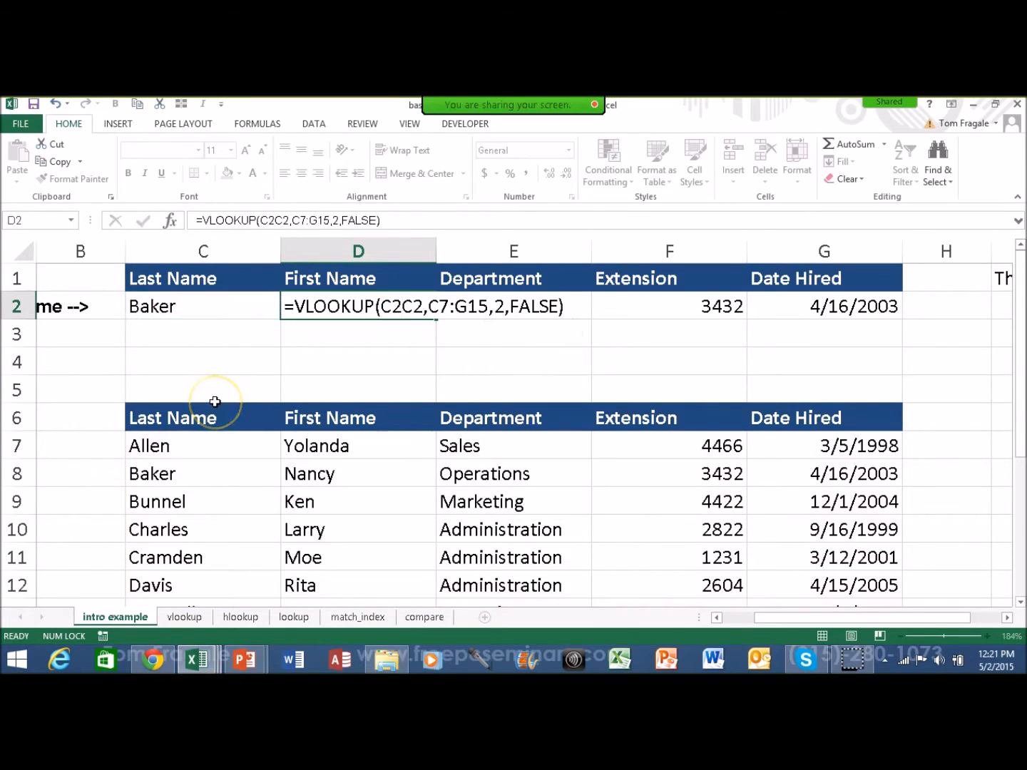
Step: Enter a last name that is missing from the employee table in C2 and inspect the VLOOKUP in D2
click(158, 299)
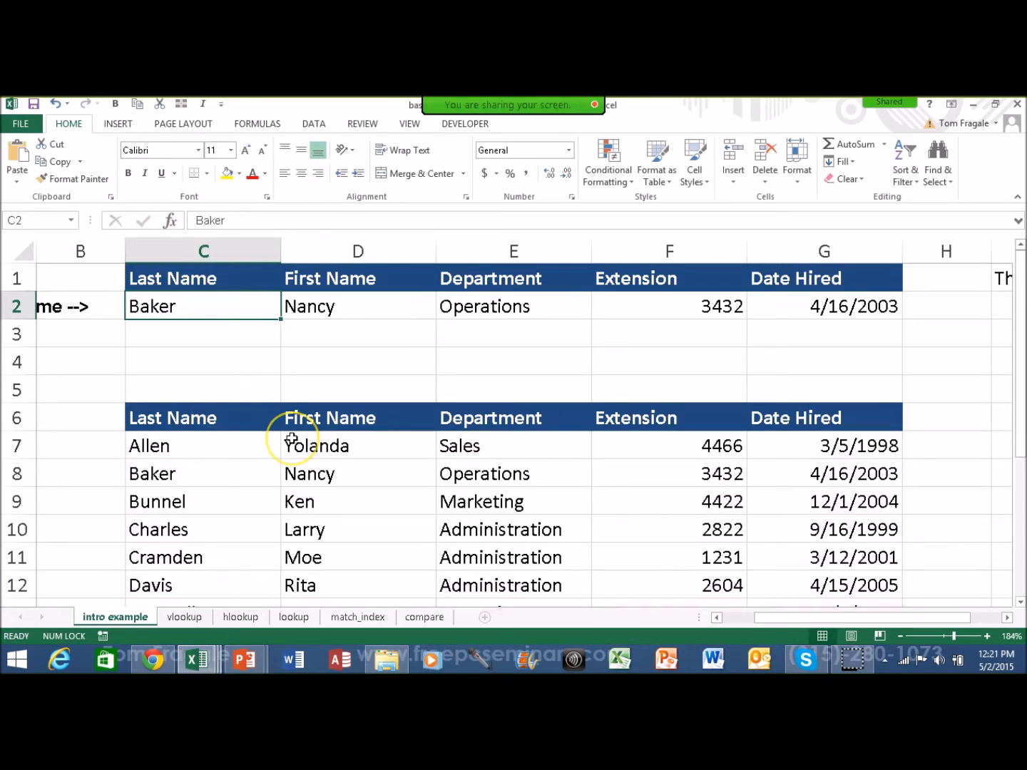
text(Becker)
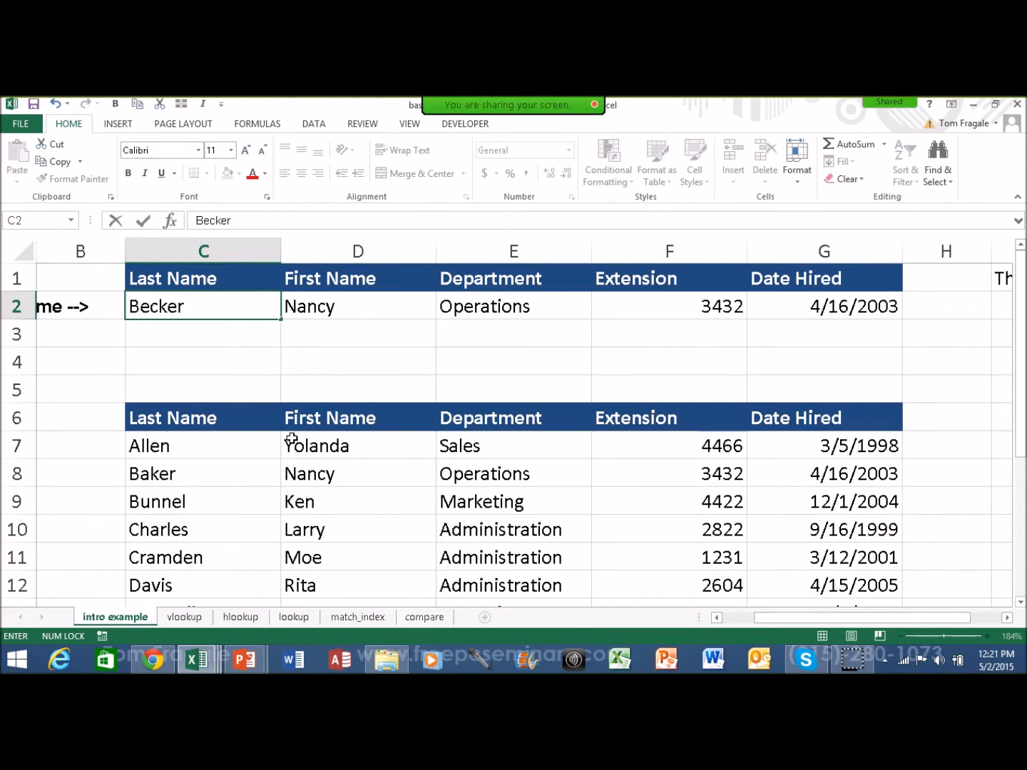
key(Return)
click(376, 306)
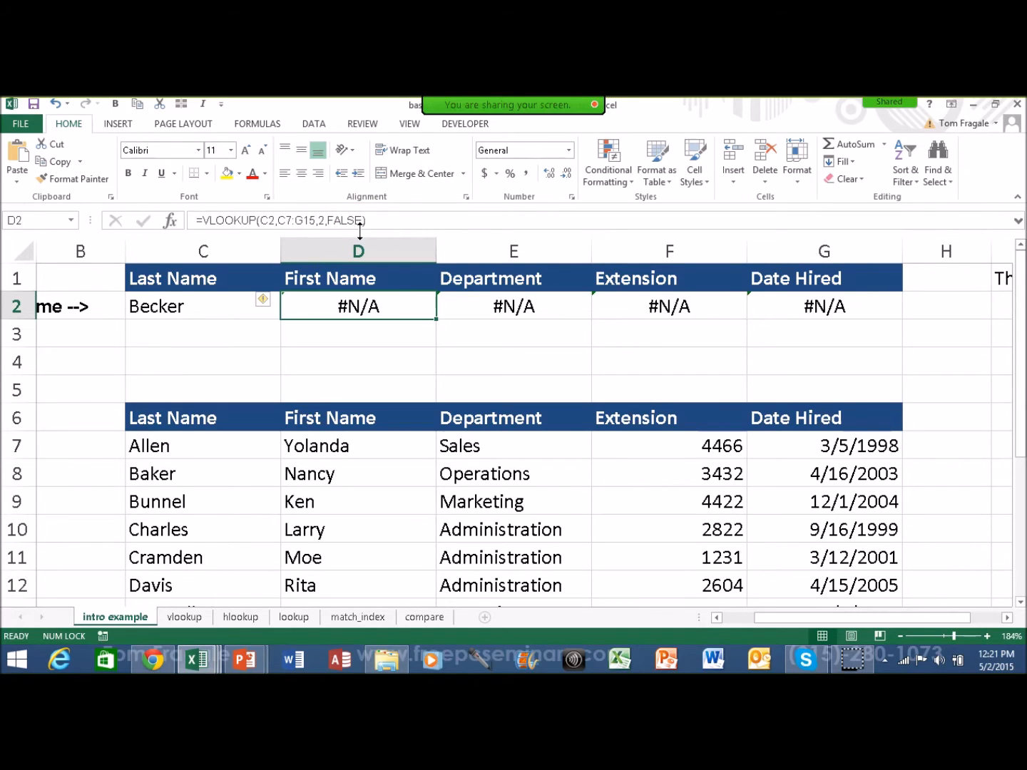
Step: Set C2 back to the last name listed in row 8 of the employee table
click(232, 307)
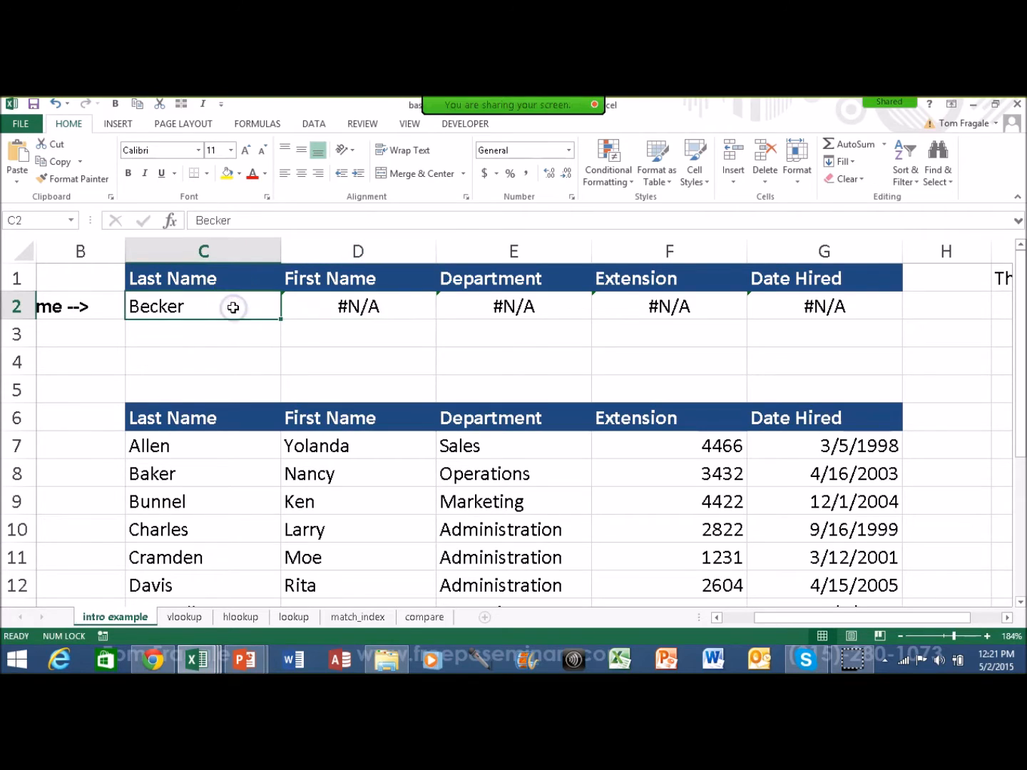
text(Baker)
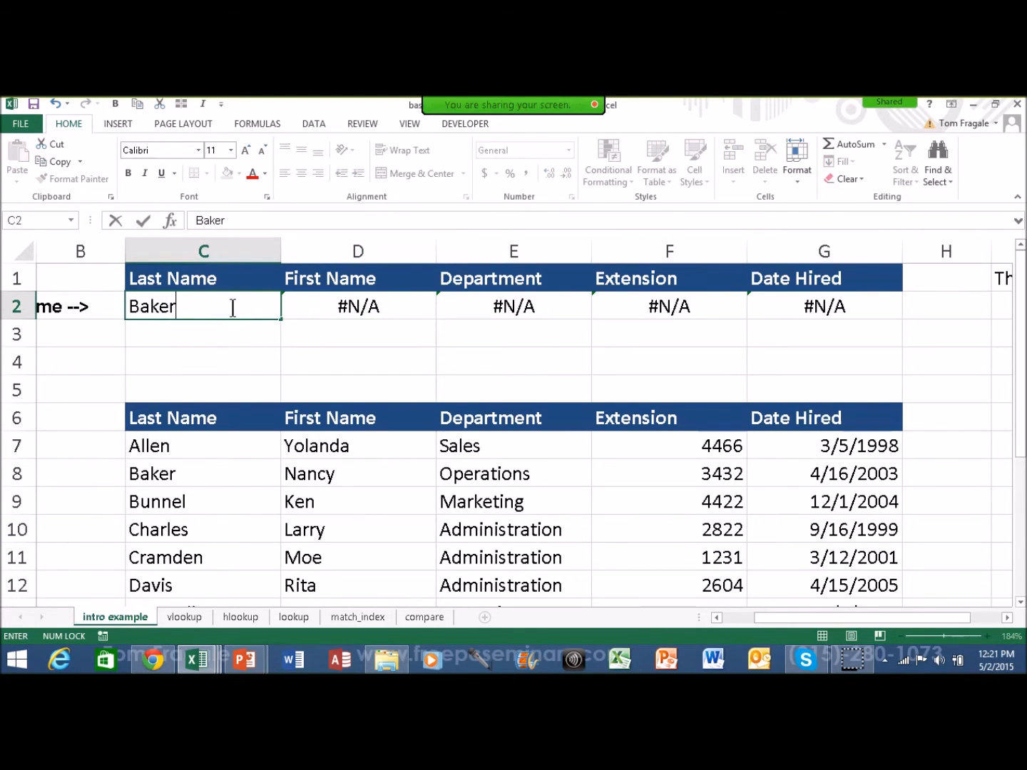
key(Return)
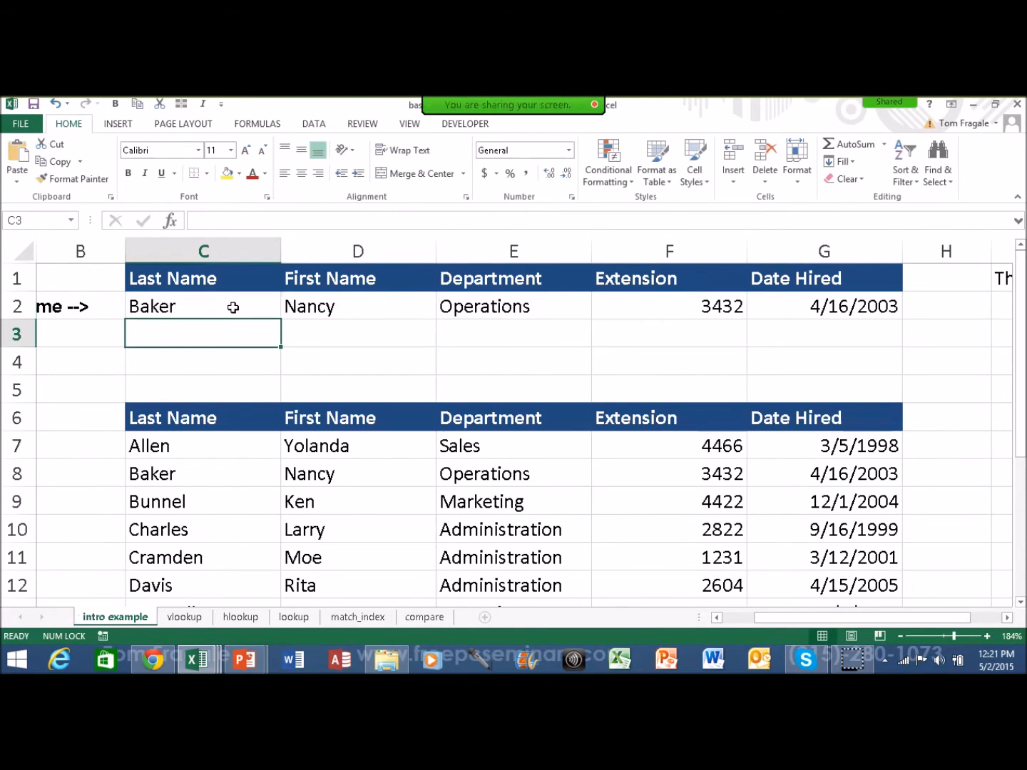
Step: Review the First Name VLOOKUP arguments in D2 and re-enter the formula as it is
click(351, 305)
click(252, 222)
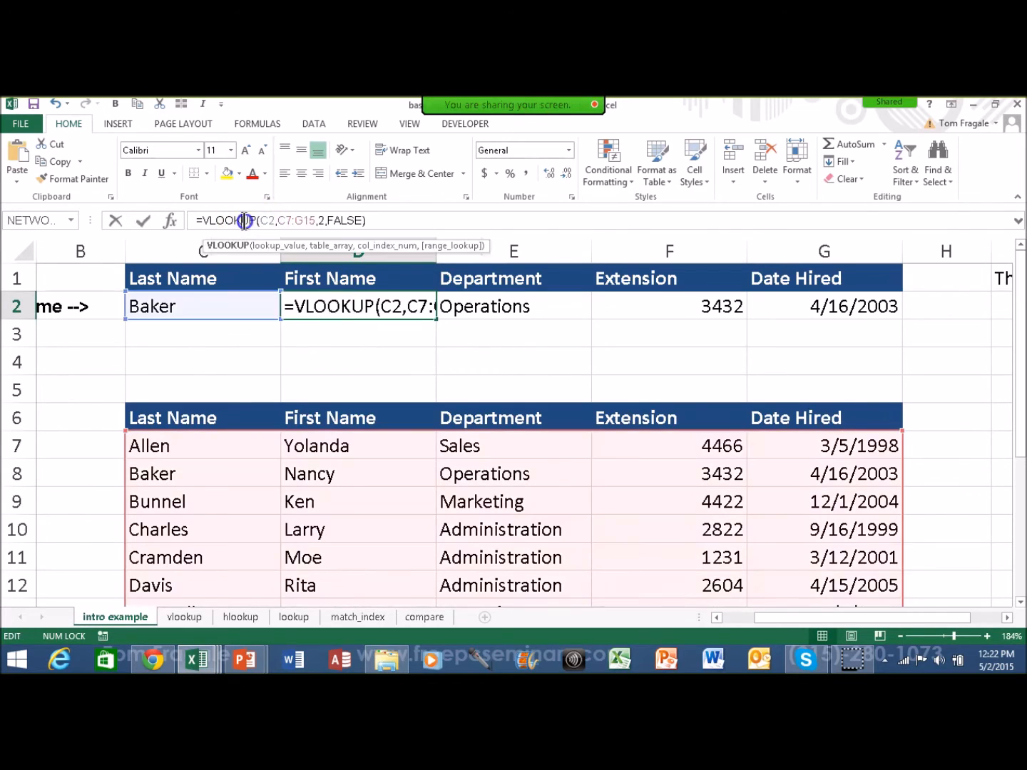
click(316, 309)
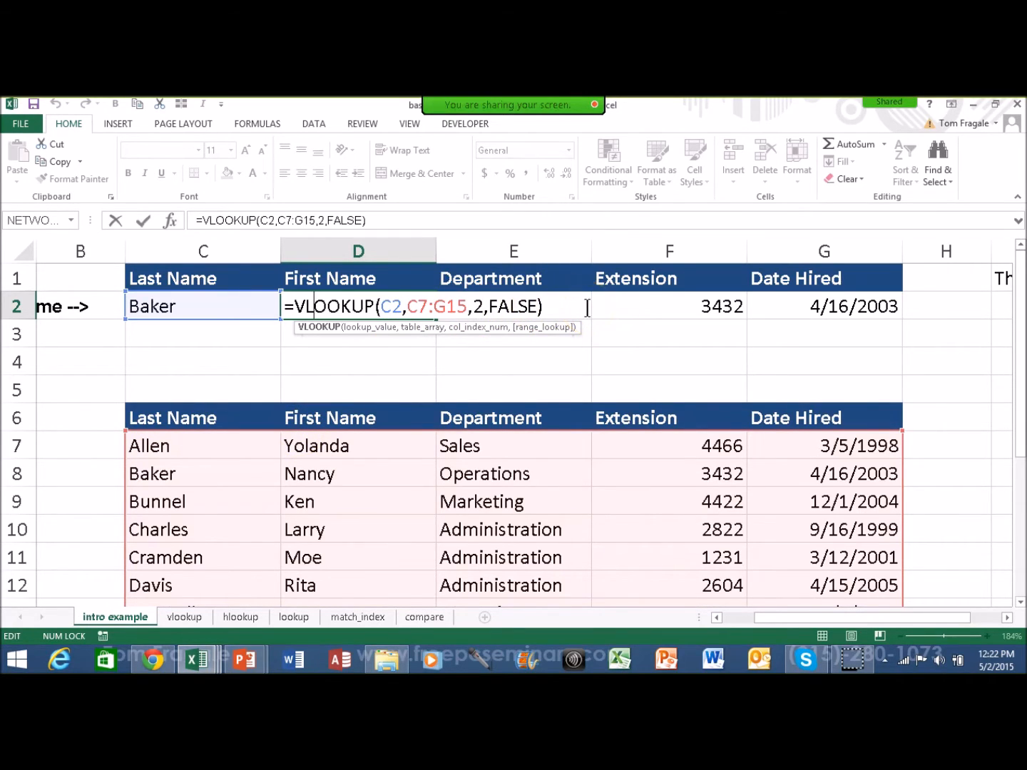
key(Return)
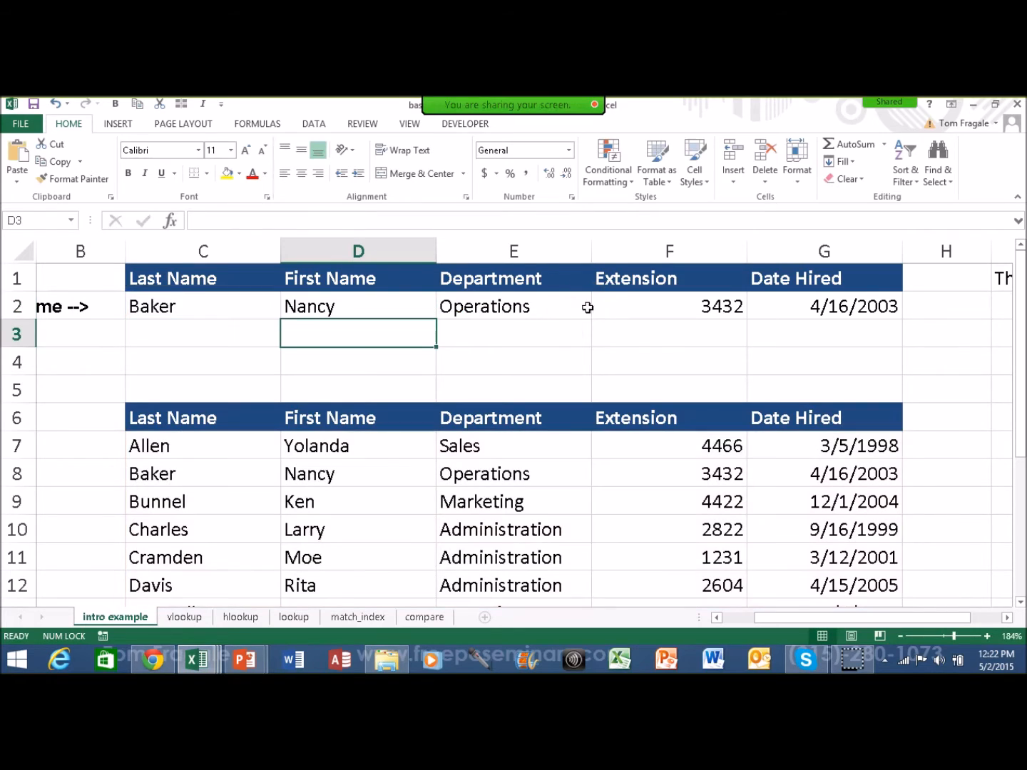
Step: Review the Department VLOOKUP in E2, focusing on its column index argument, and re-enter the formula as it is
click(468, 308)
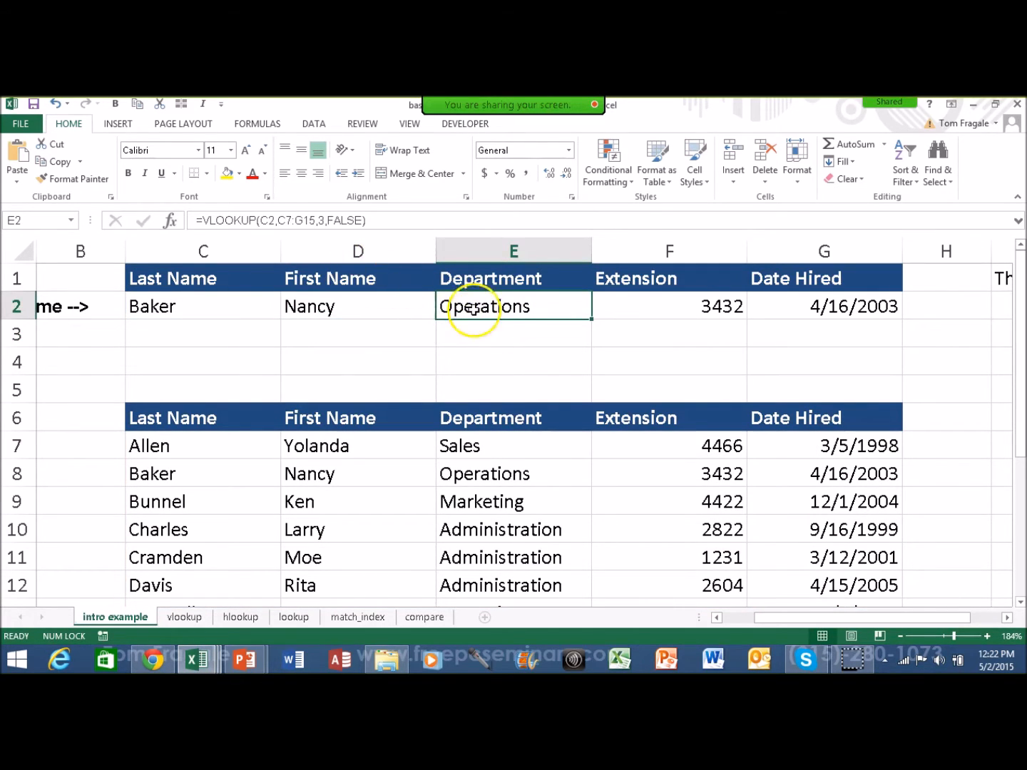
double_click(488, 299)
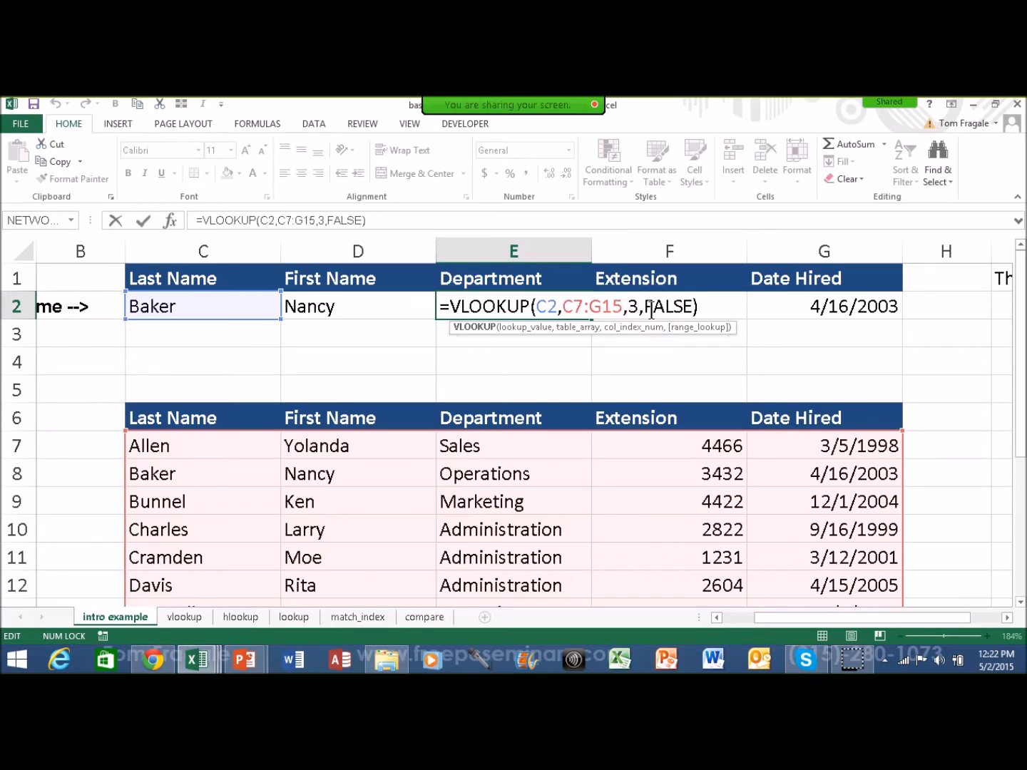
click(637, 312)
key(Return)
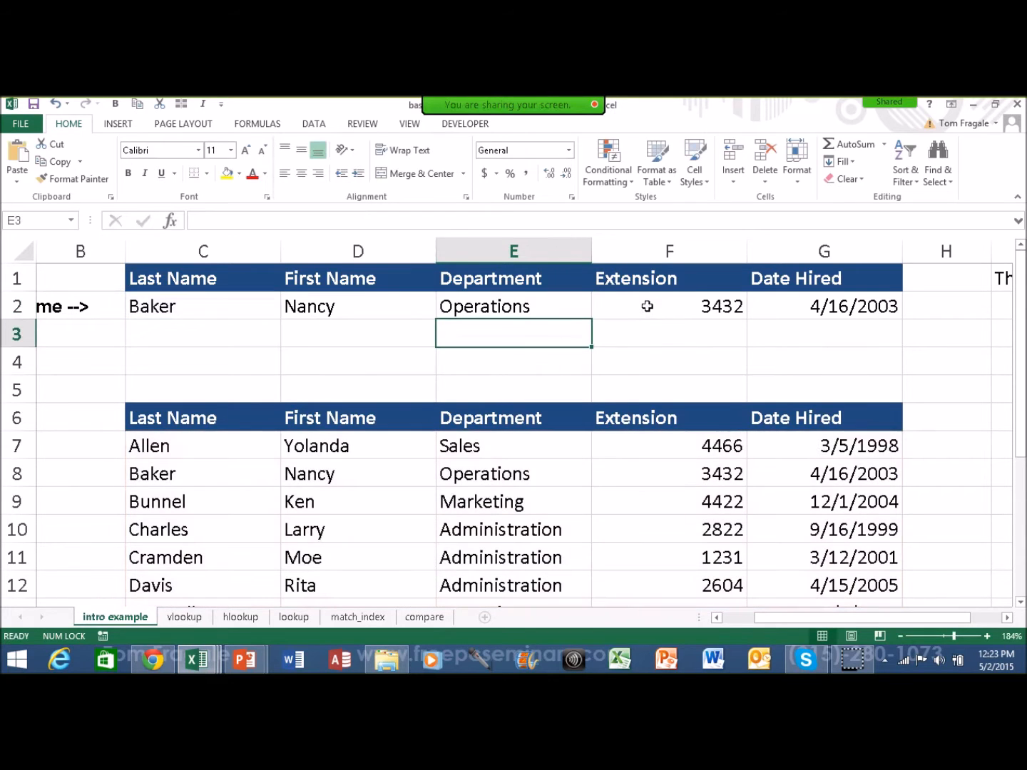
Step: Review the Extension and Date Hired VLOOKUP formulas in F2 and G2, re-entering both as they are
double_click(687, 303)
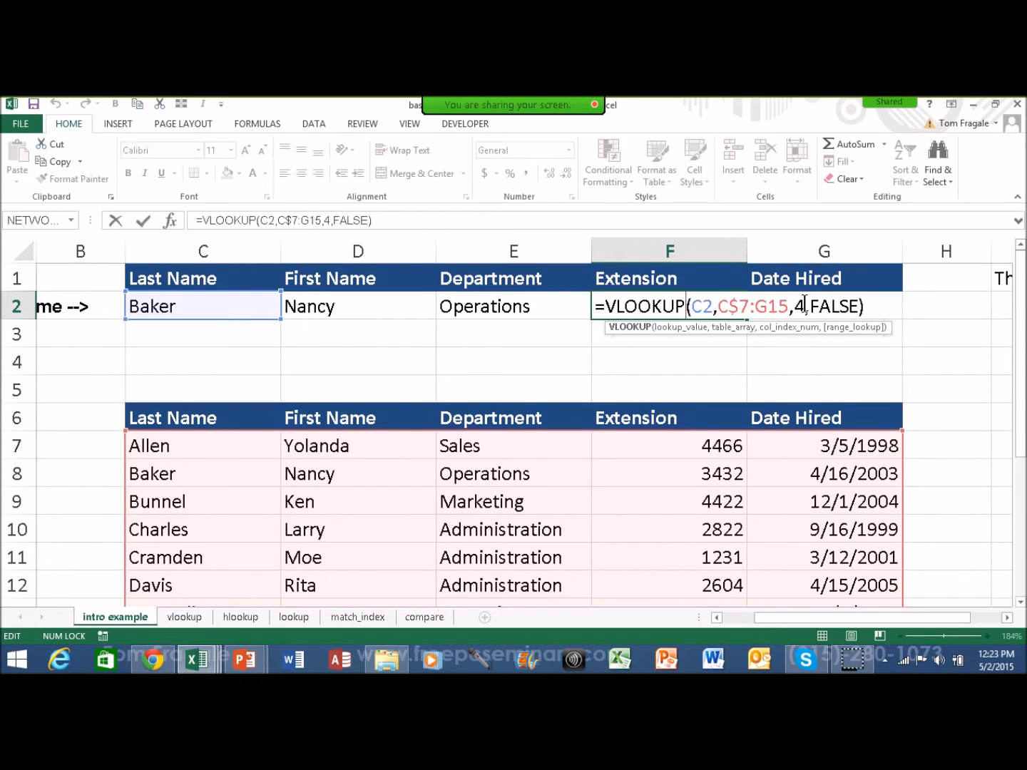
key(Return)
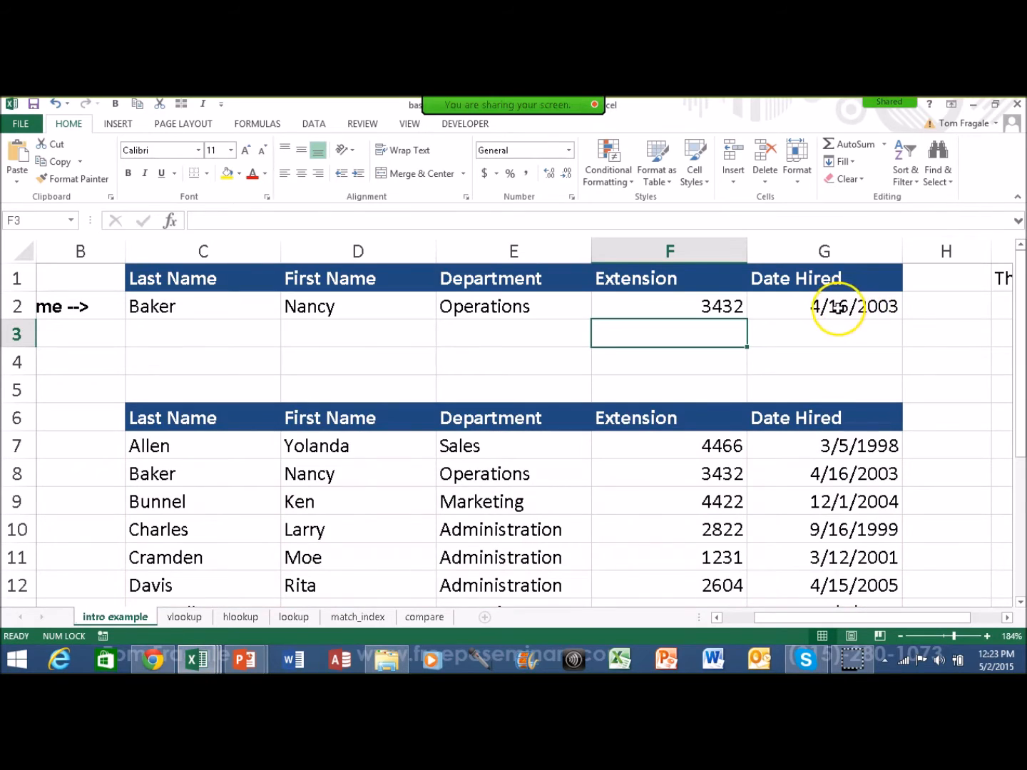
double_click(837, 307)
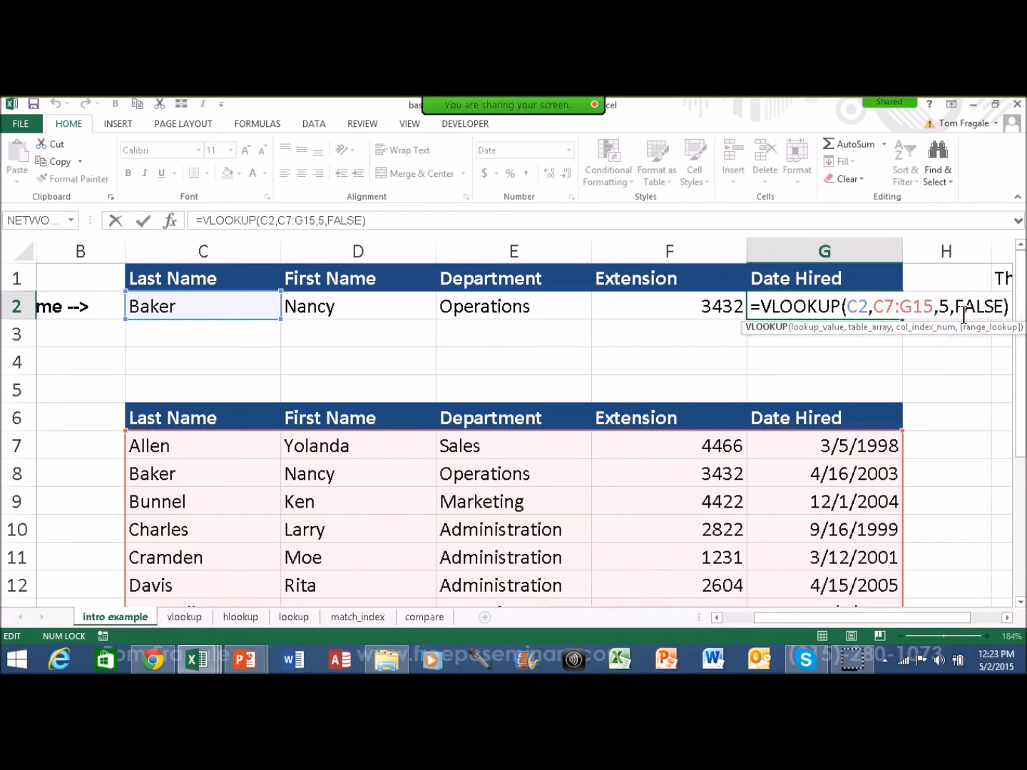
click(950, 306)
key(Return)
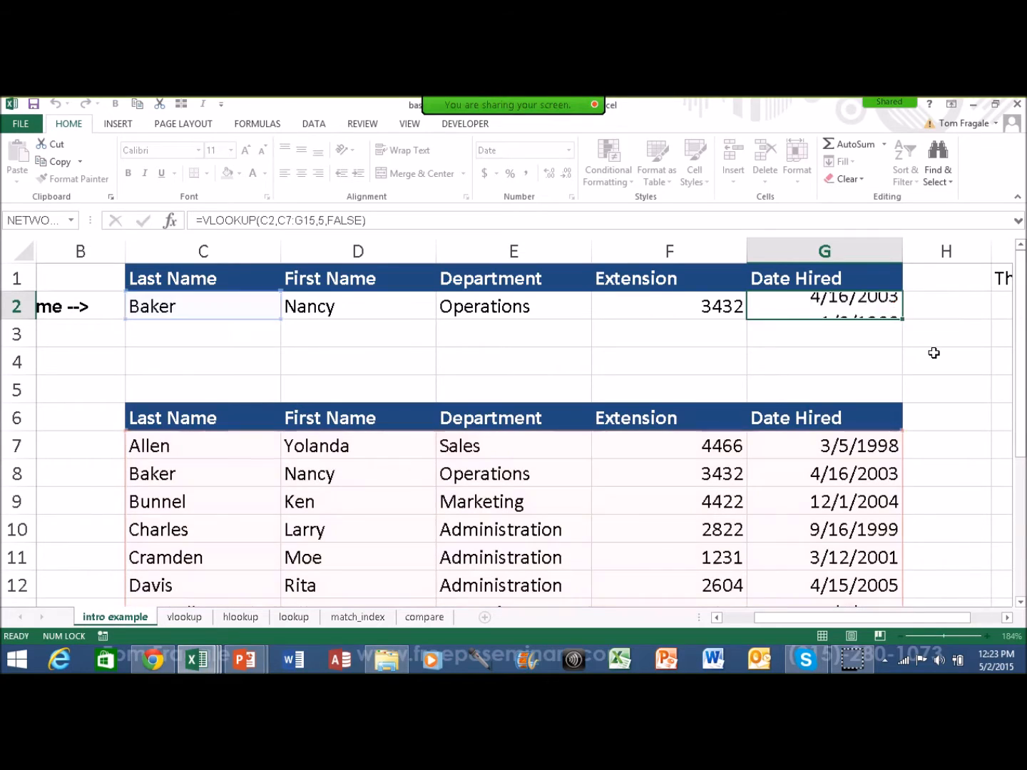
Step: Enter a different listed employee's last name in C2 and check the lookup cells D2 through G2
click(153, 312)
text(Elii)
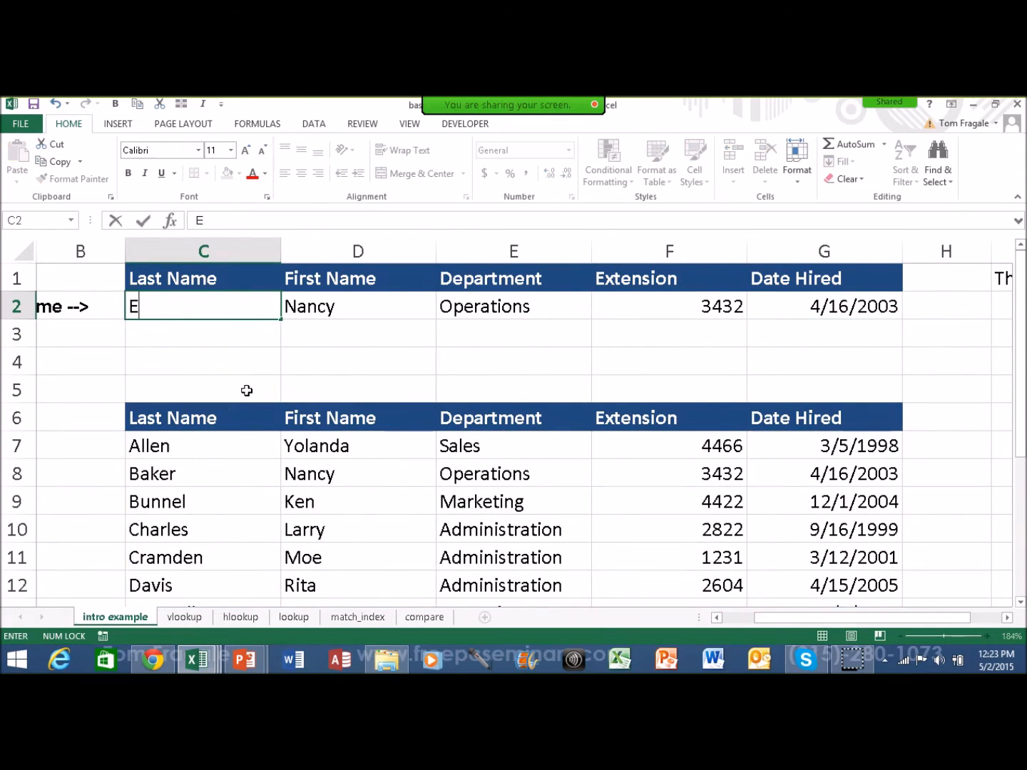
key(BackSpace)
key(BackSpace)
text(lis)
key(Return)
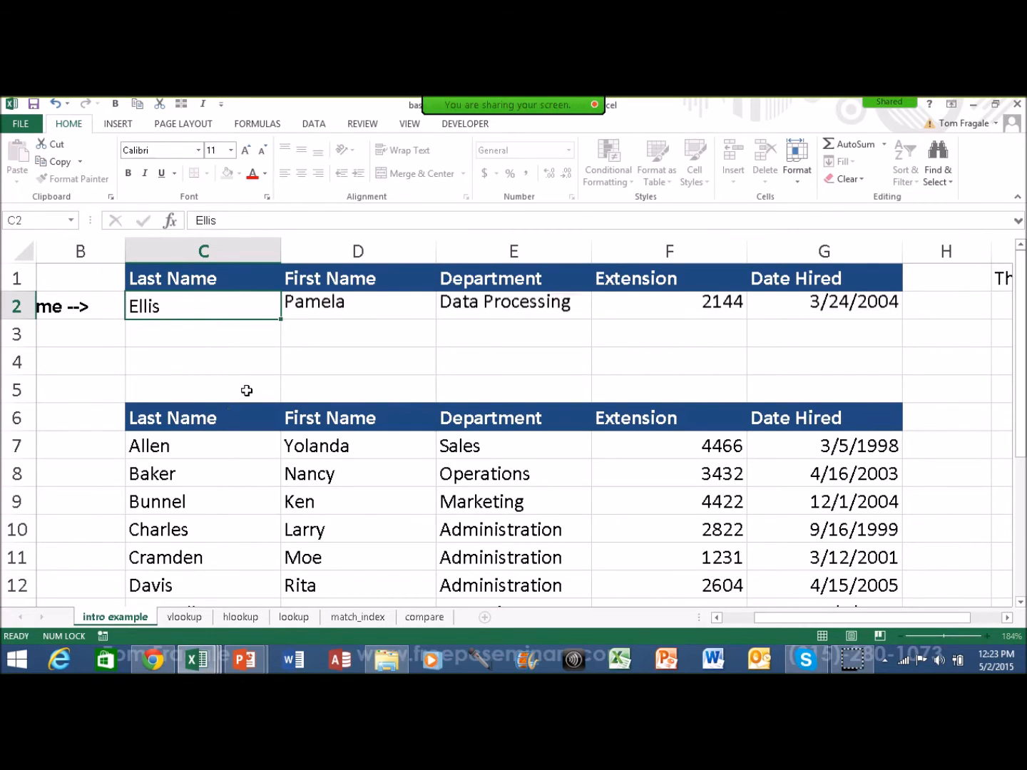
click(350, 307)
click(450, 310)
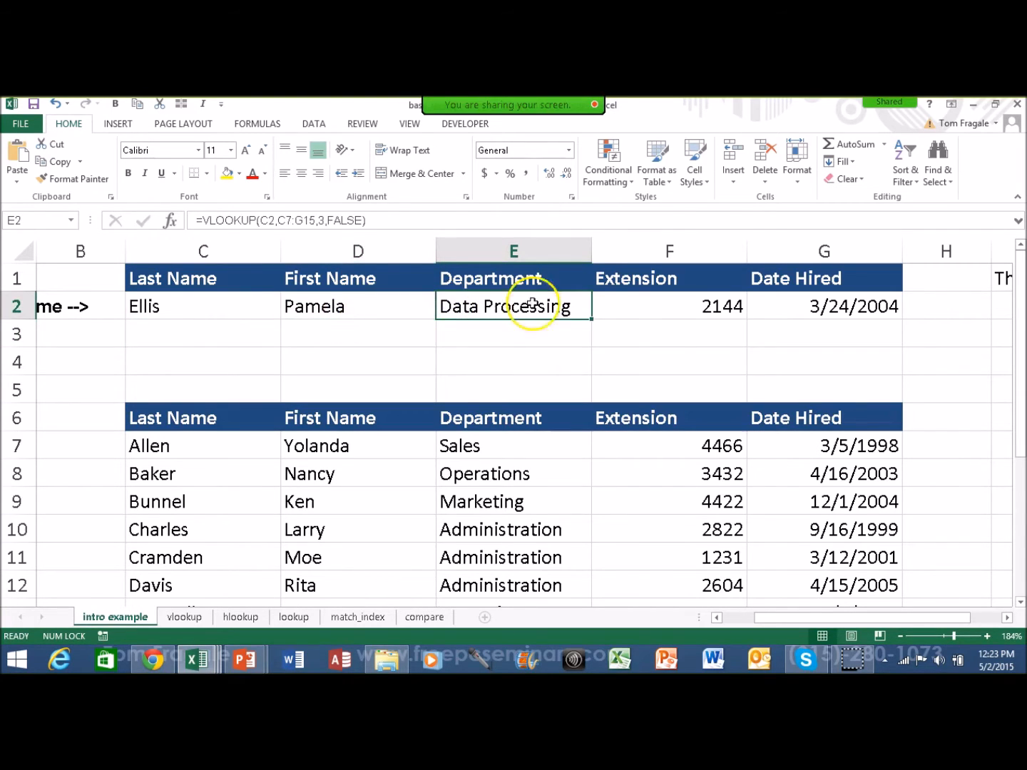
click(629, 303)
click(768, 296)
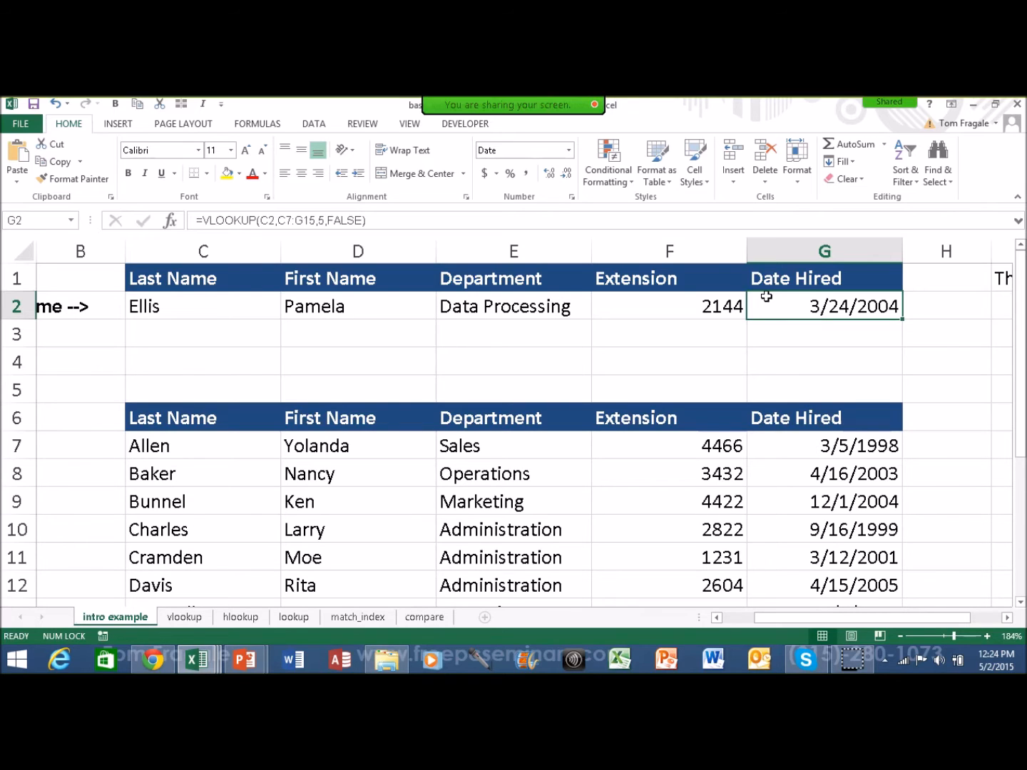
Step: Enter a last name in C2 that does not exist in the employee table
click(178, 305)
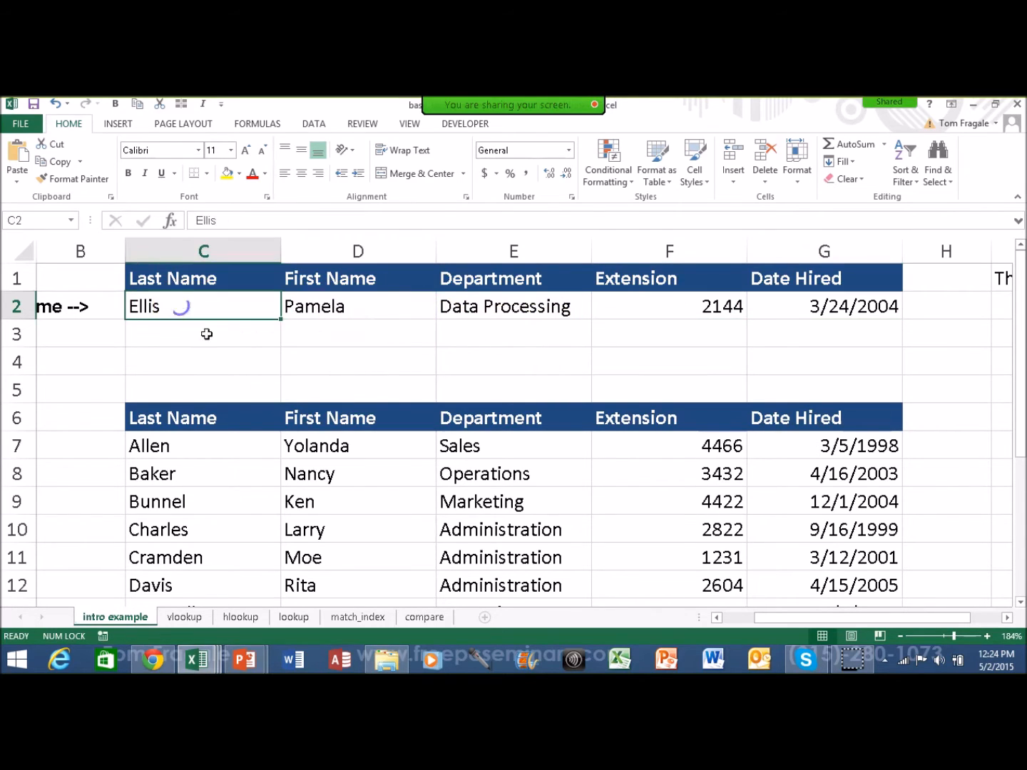
text(Becker)
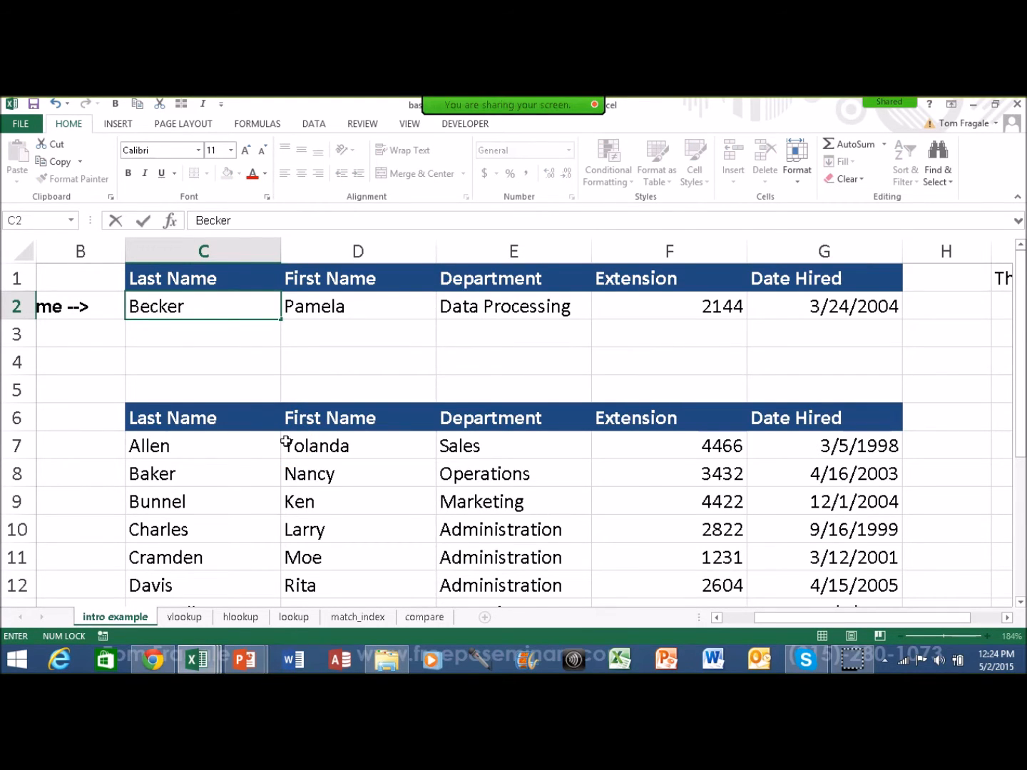
key(Return)
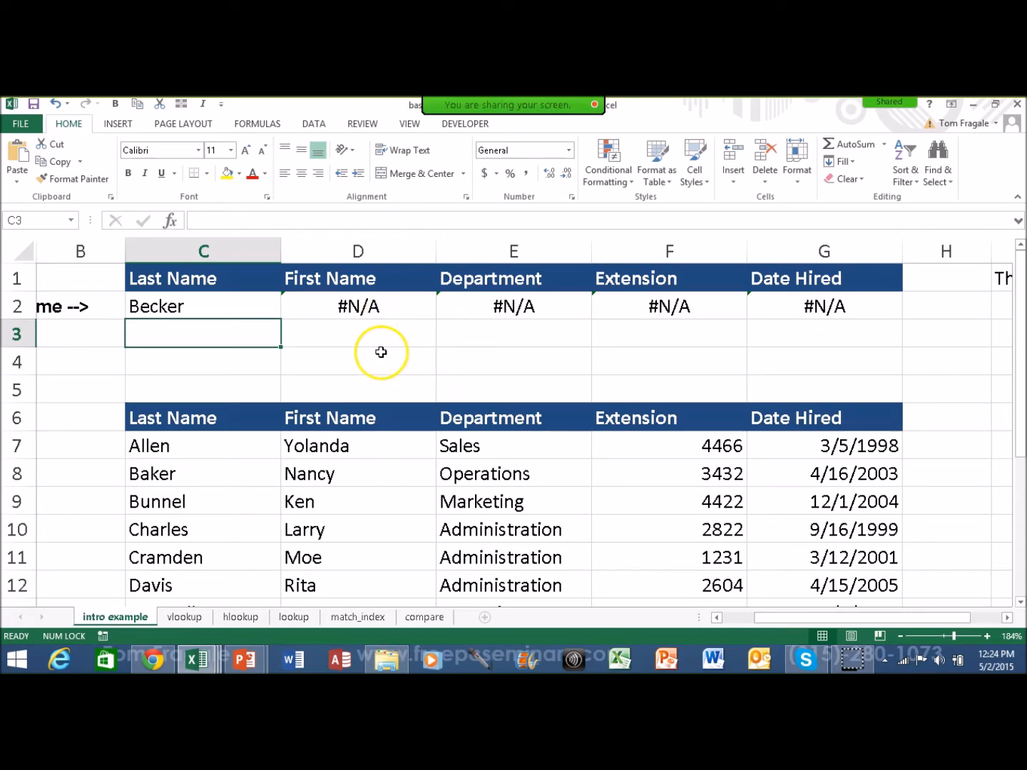
Step: Wrap the First Name VLOOKUP in D2 in IFERROR with "Not Found" as the error value
click(393, 308)
click(380, 305)
double_click(379, 305)
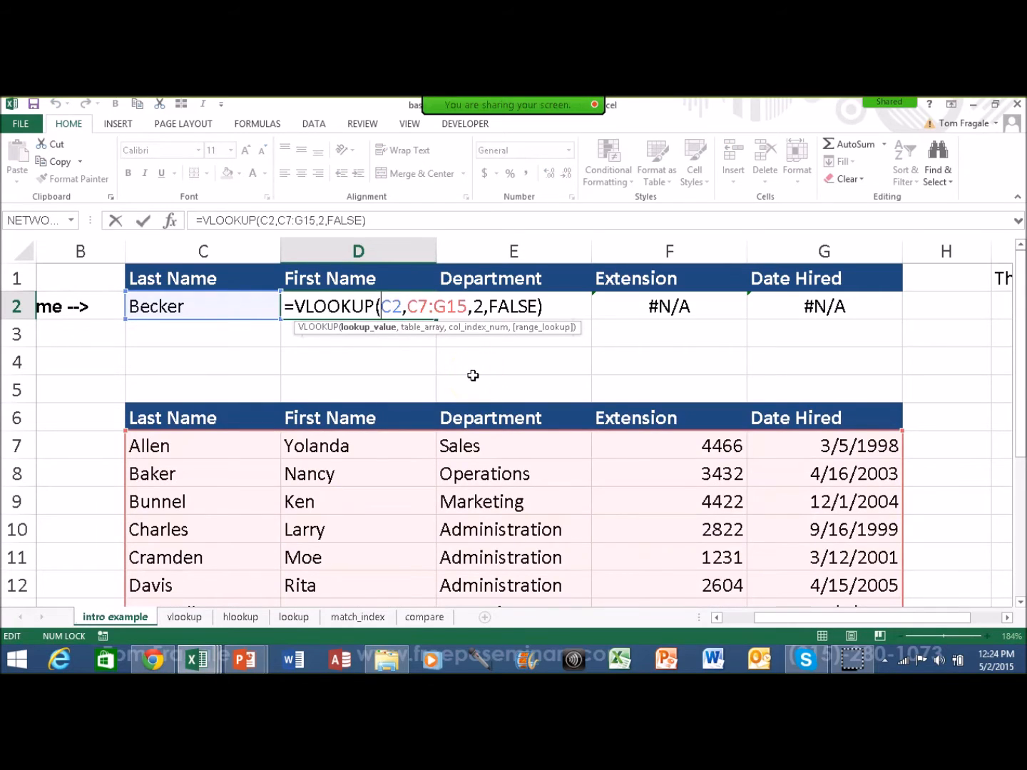
click(293, 303)
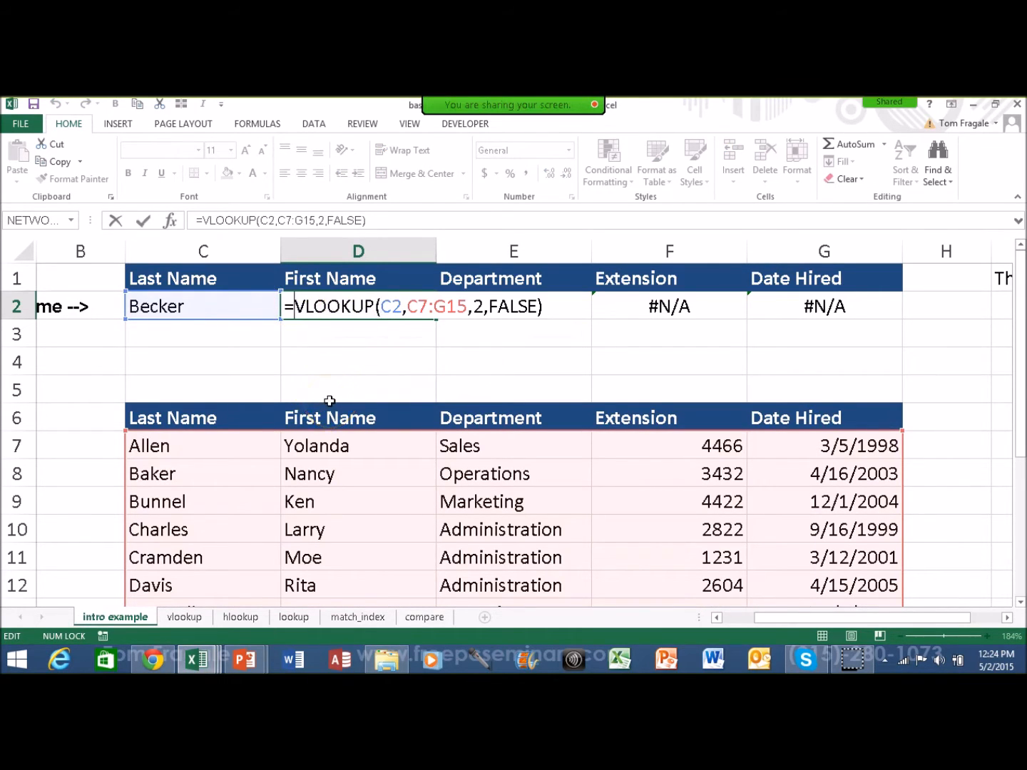
text(iferro)
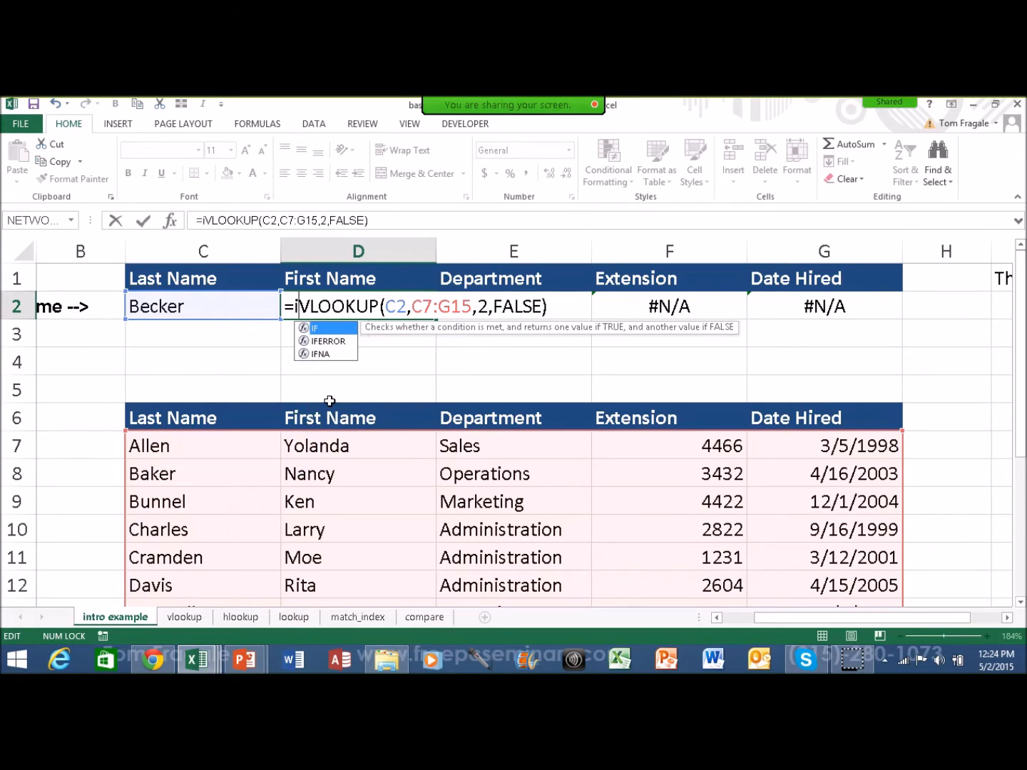
text(r)
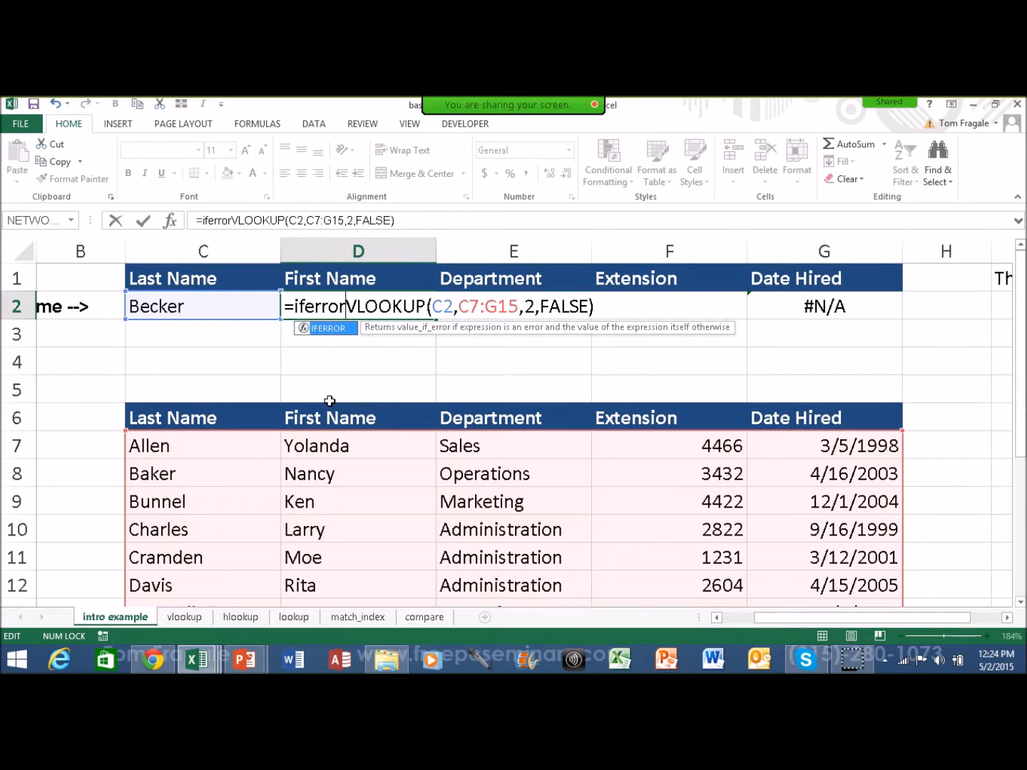
text(()
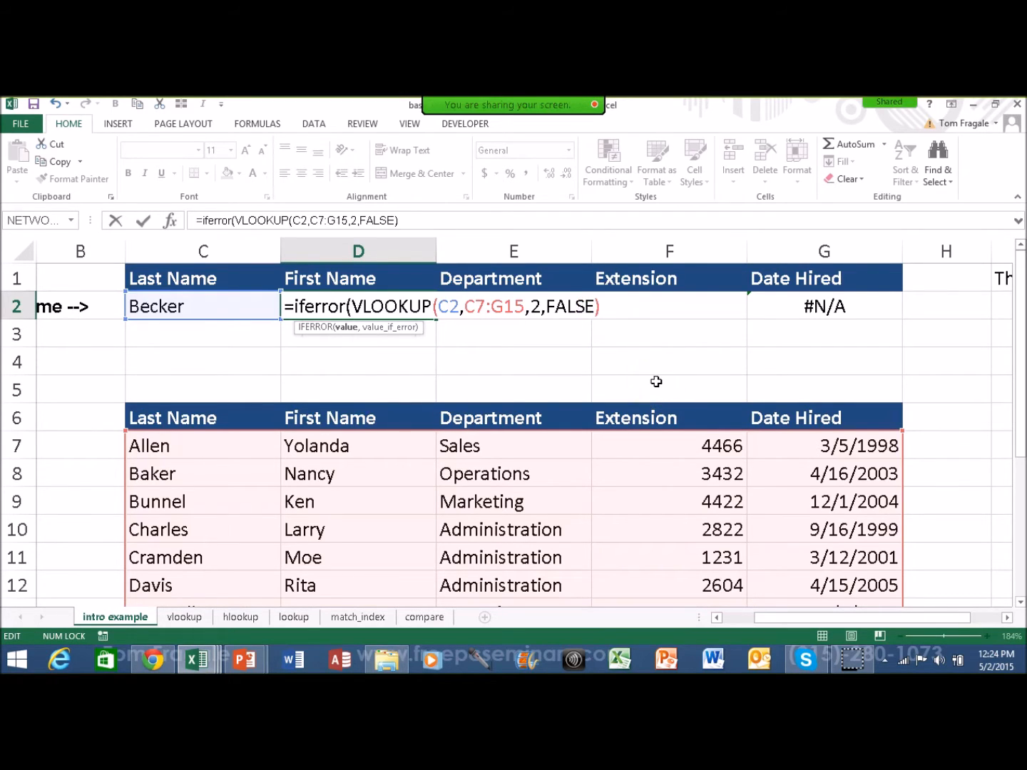
text(,)
text("not)
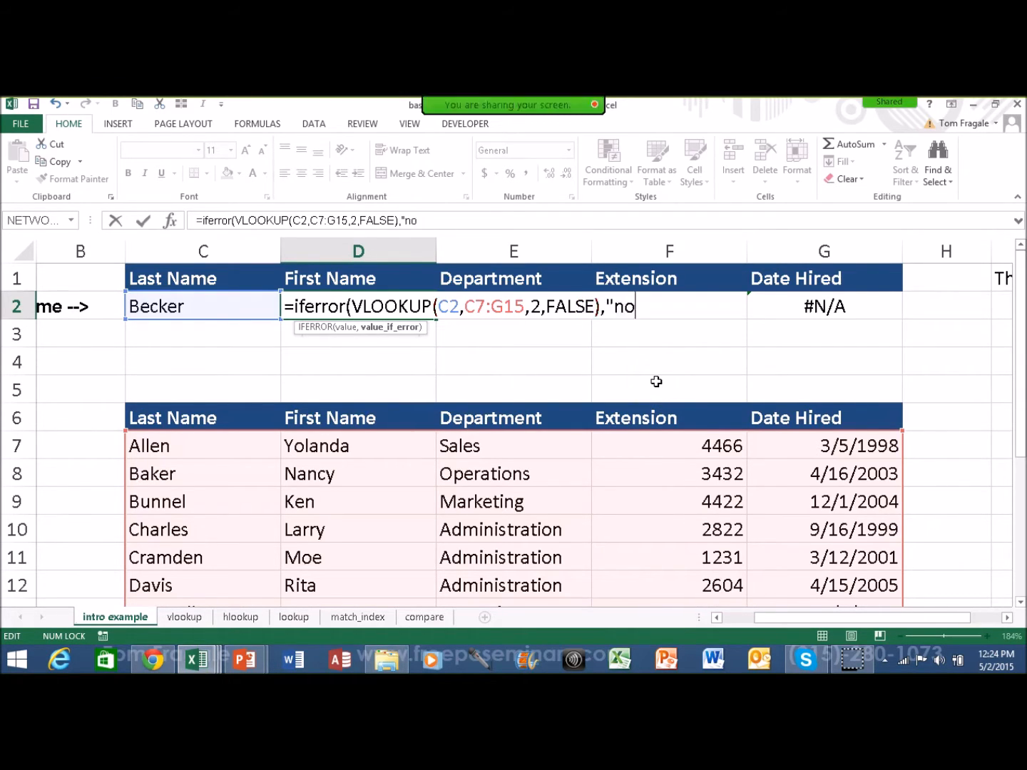
key(BackSpace)
key(BackSpace)
key(BackSpace)
text(Not Found)
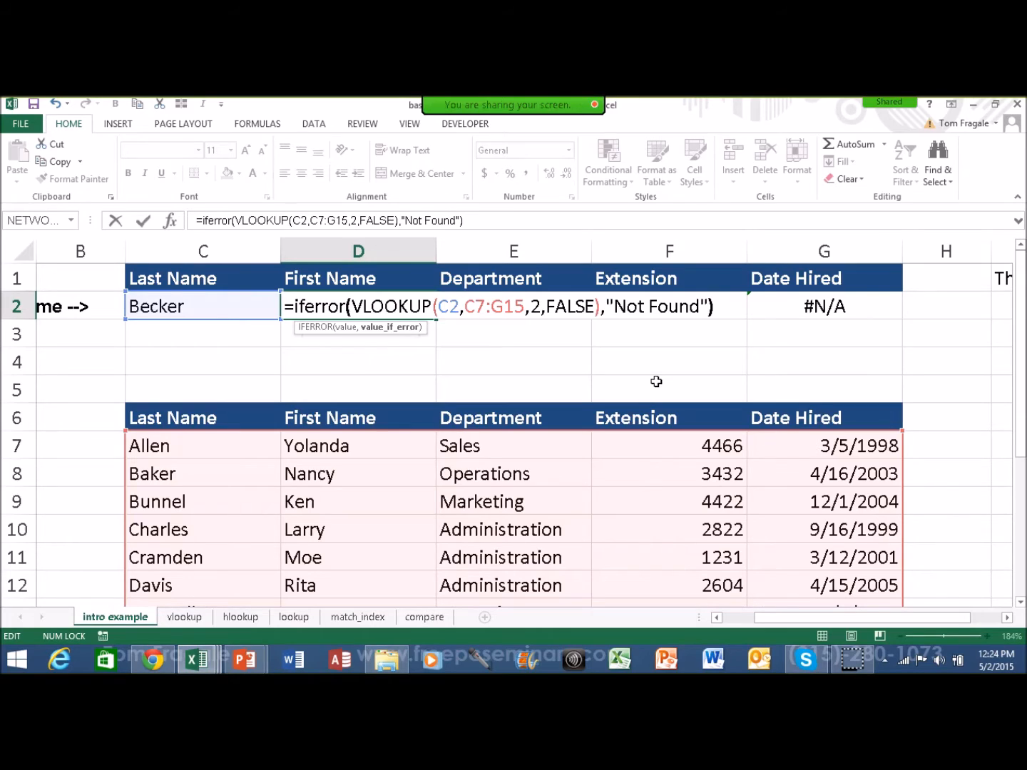
key(End)
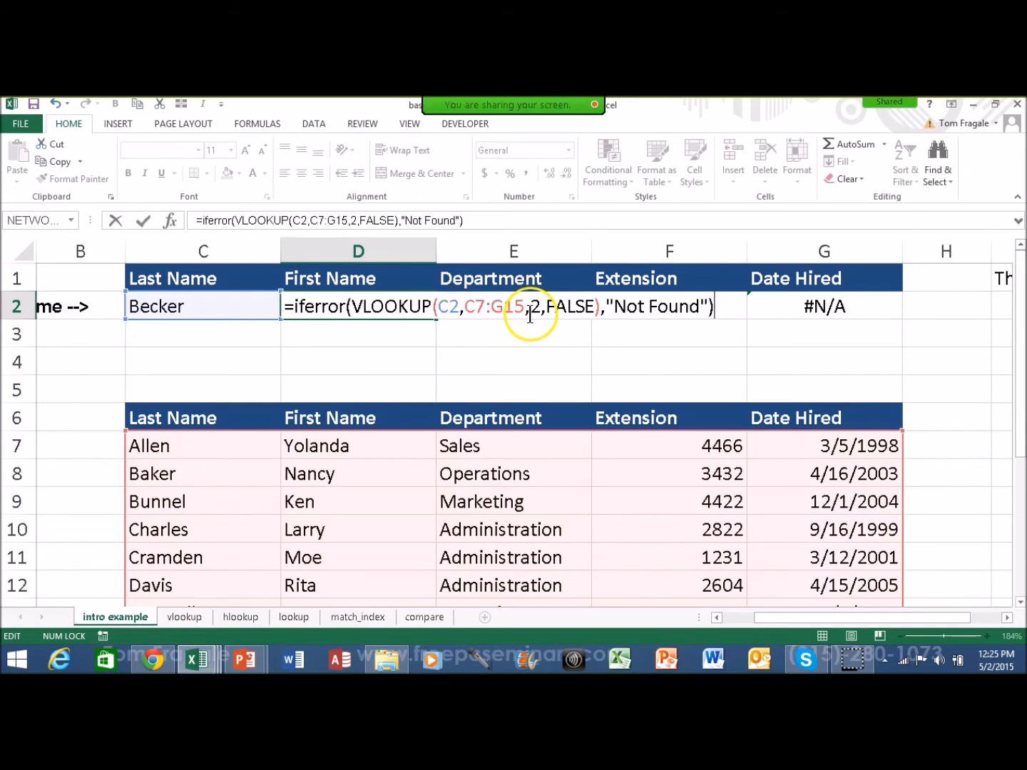
click(570, 314)
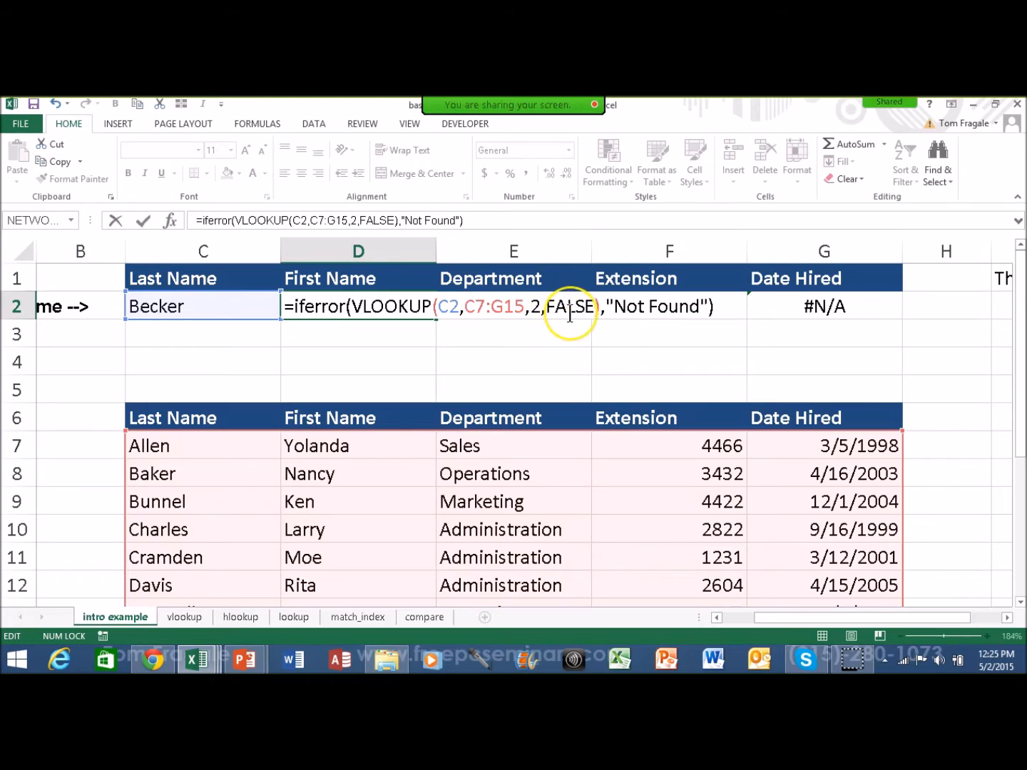
click(595, 313)
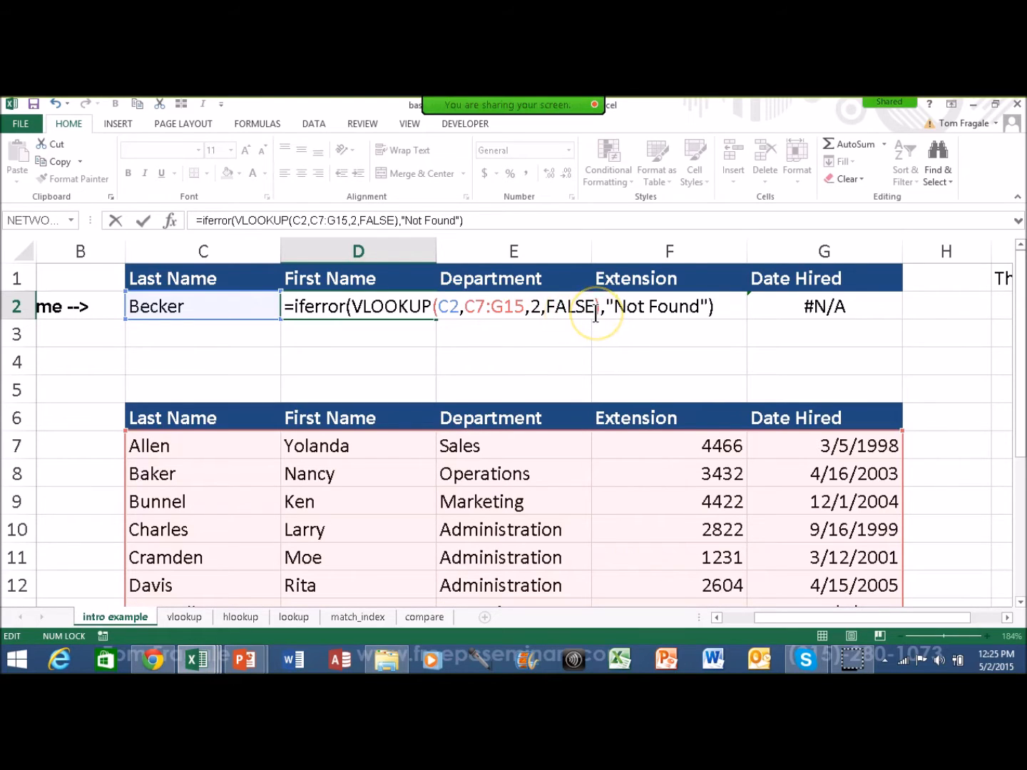
click(607, 312)
key(Return)
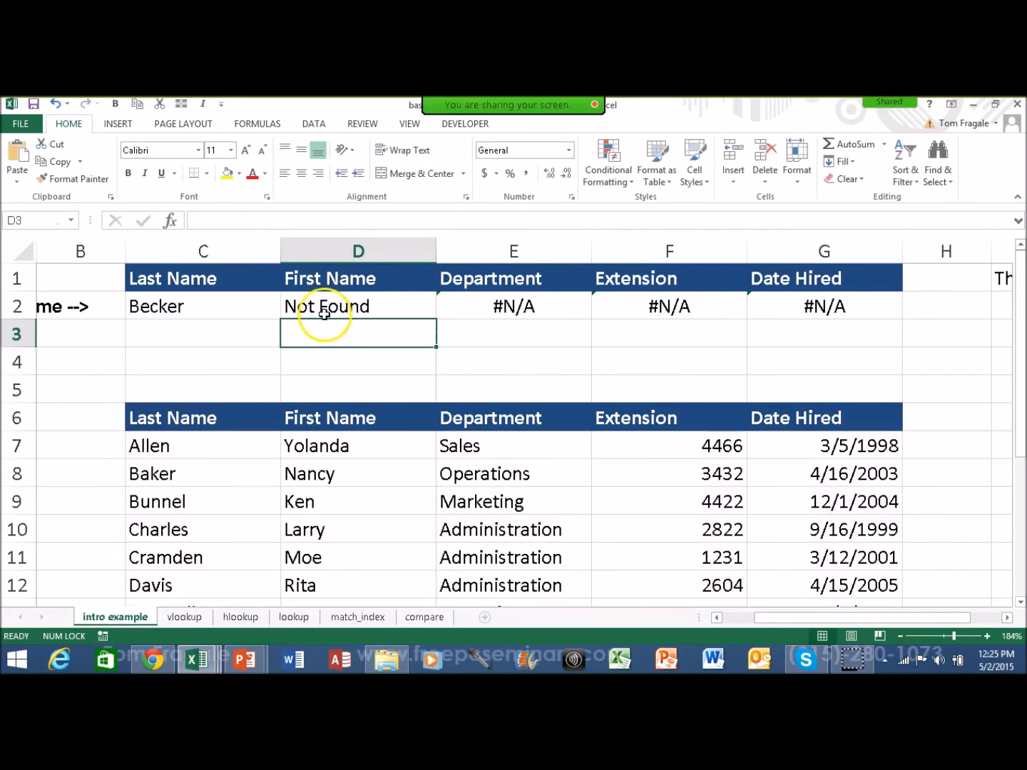
Step: Inspect the IFERROR formula in D2, set C2 to the last name in row 8, and recheck D2
click(186, 312)
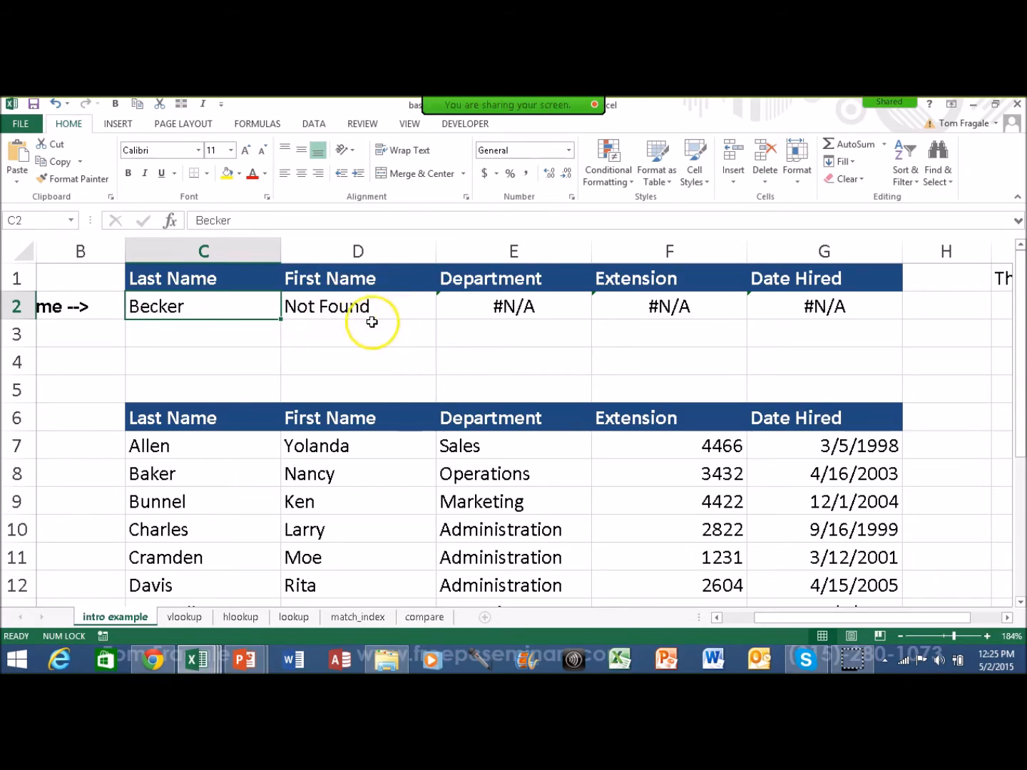
click(341, 307)
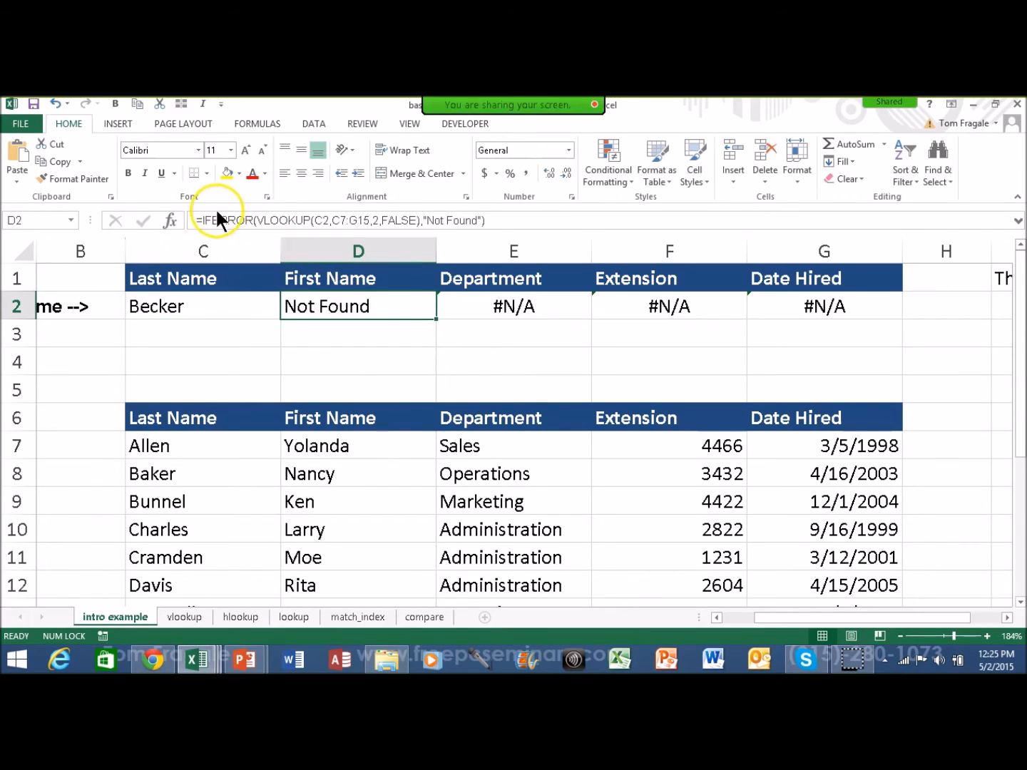
click(238, 300)
text(Baker)
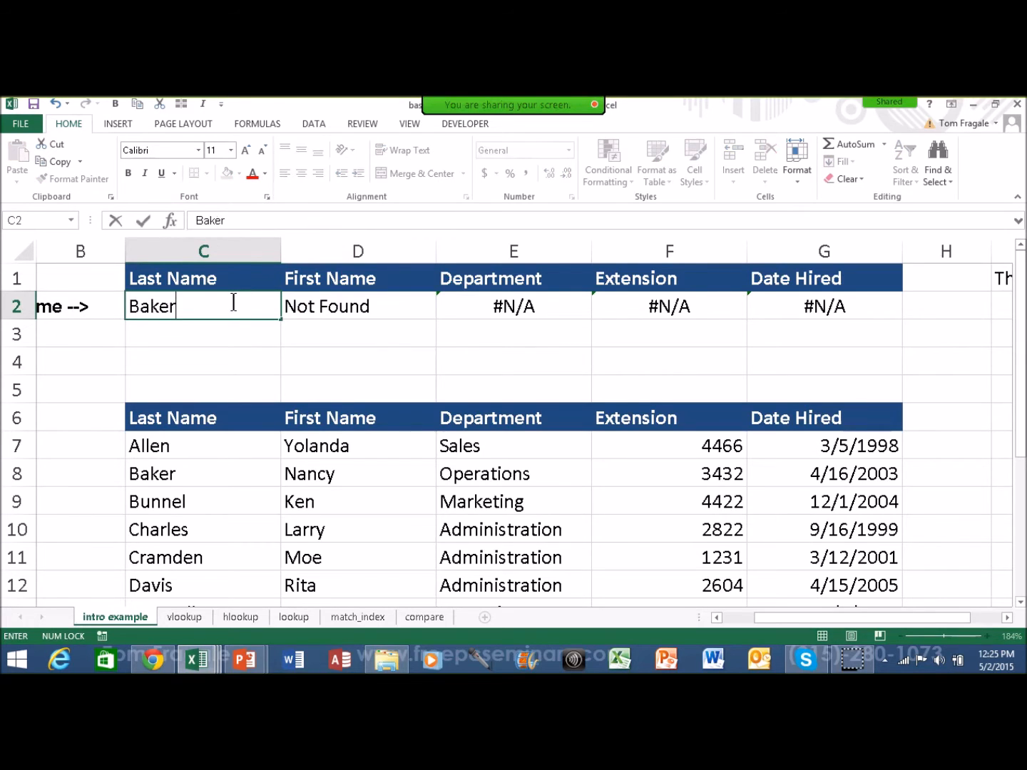
key(Return)
click(343, 303)
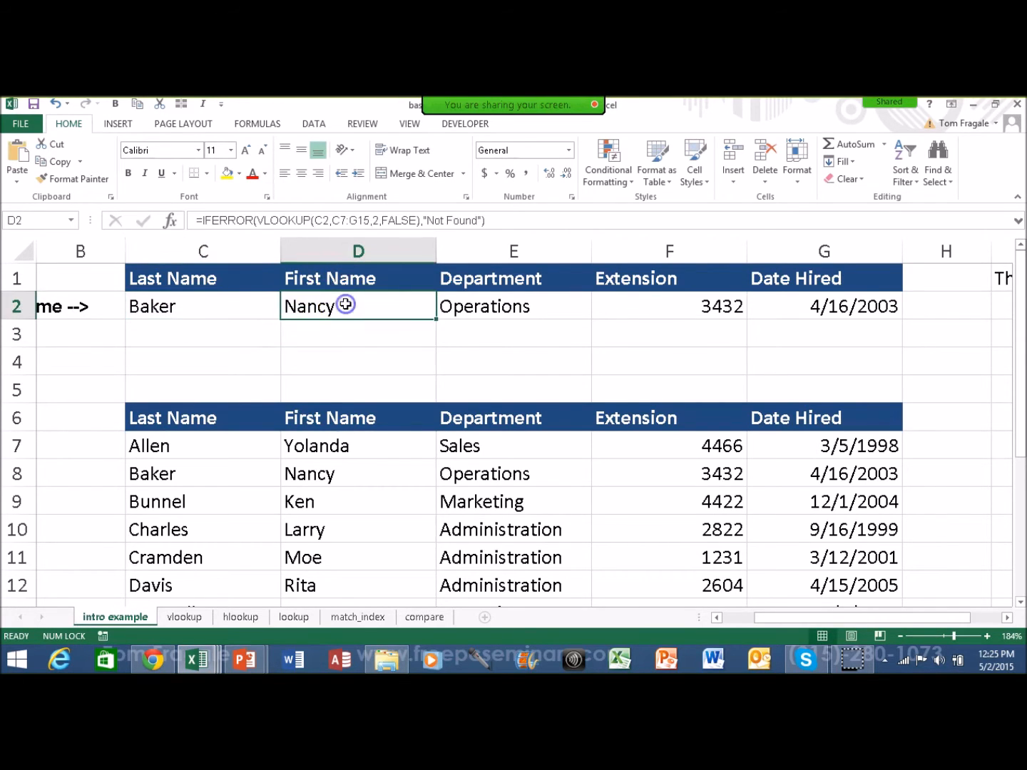
Step: Set C2 back to the unlisted last name and check the IFERROR formula in D2
click(186, 302)
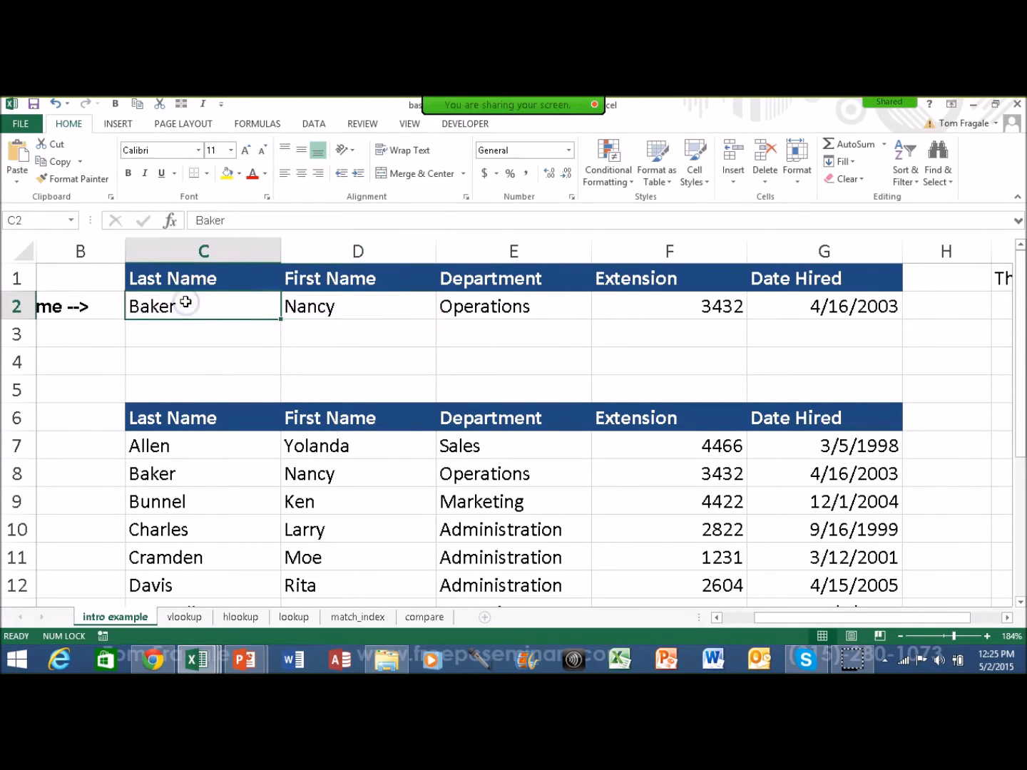
text(Becke)
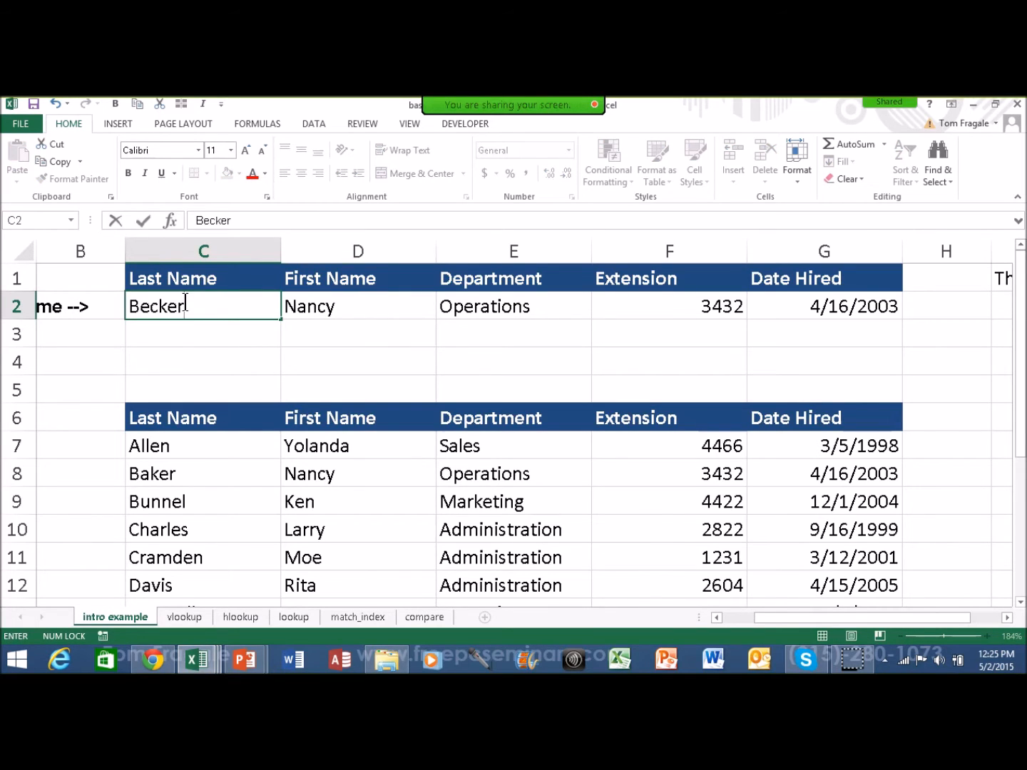
key(Return)
click(338, 308)
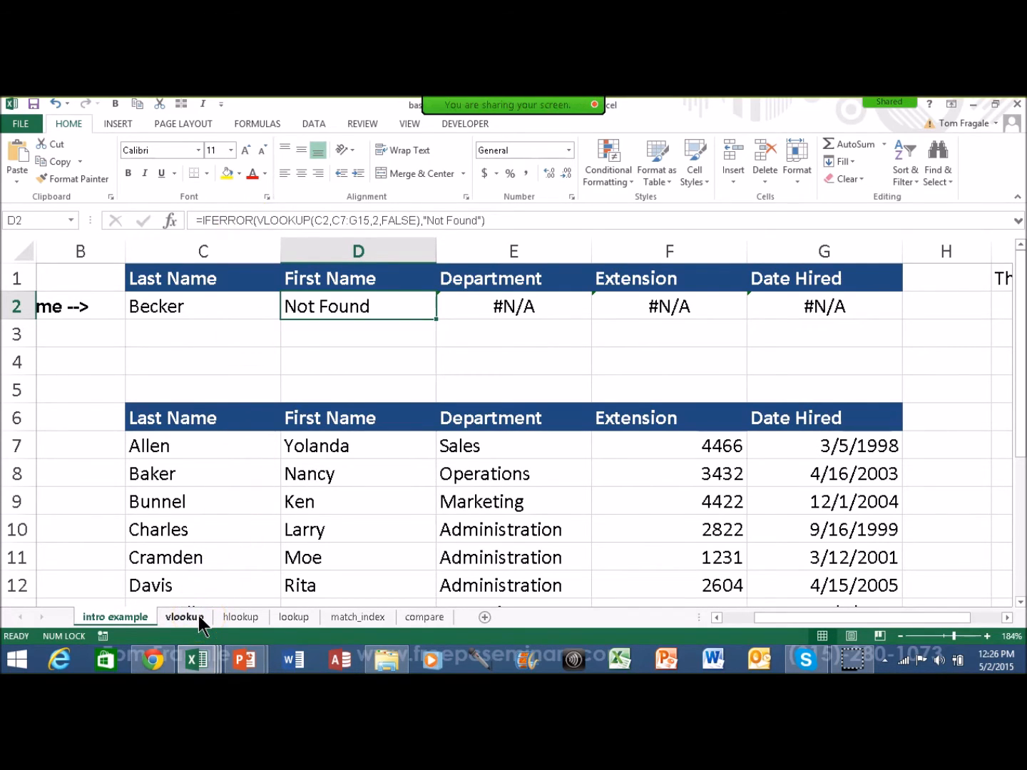
Step: Switch to the vlookup sheet and set the income in B2 to 40000
click(184, 619)
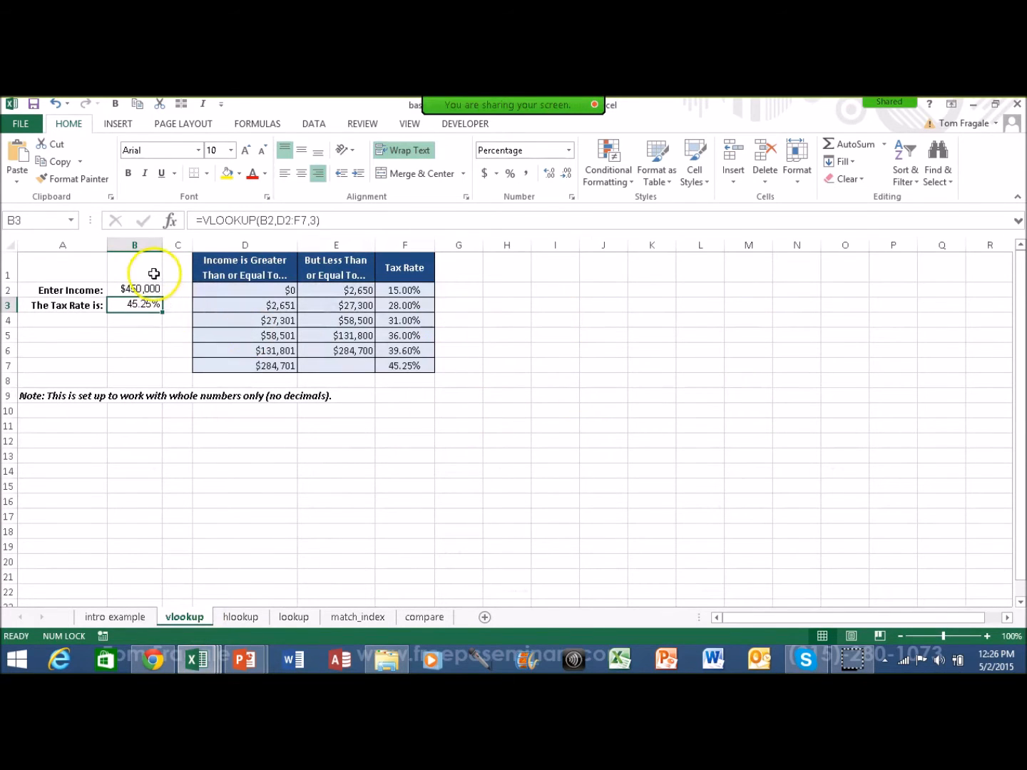
click(131, 288)
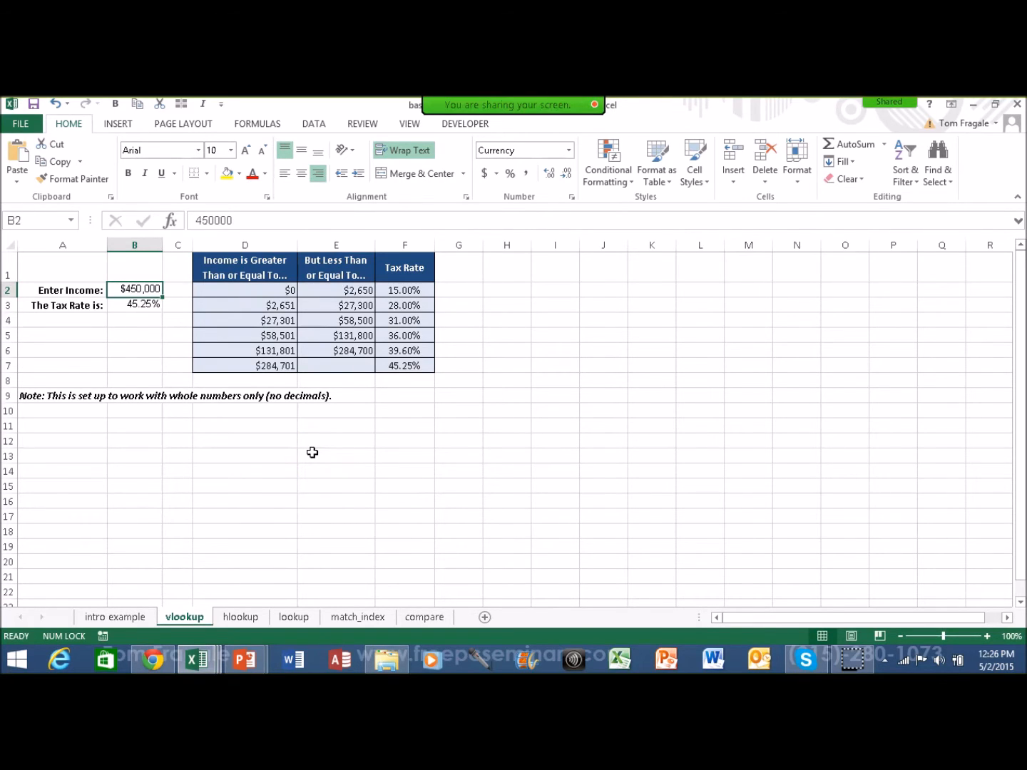
text(400)
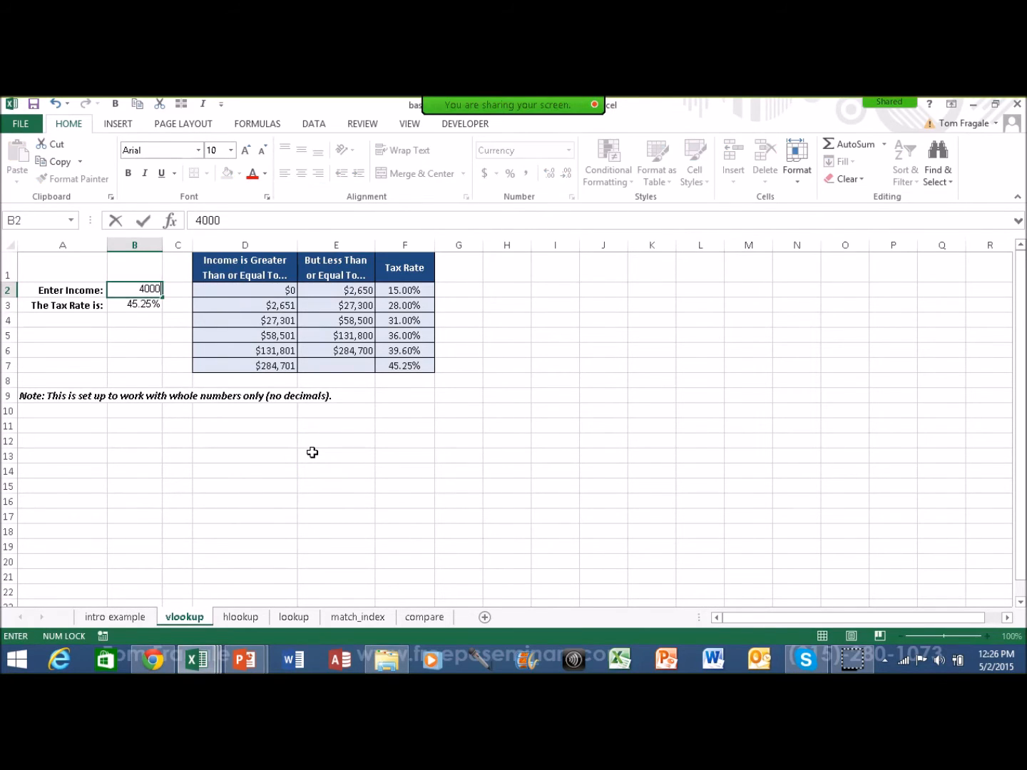
key(Return)
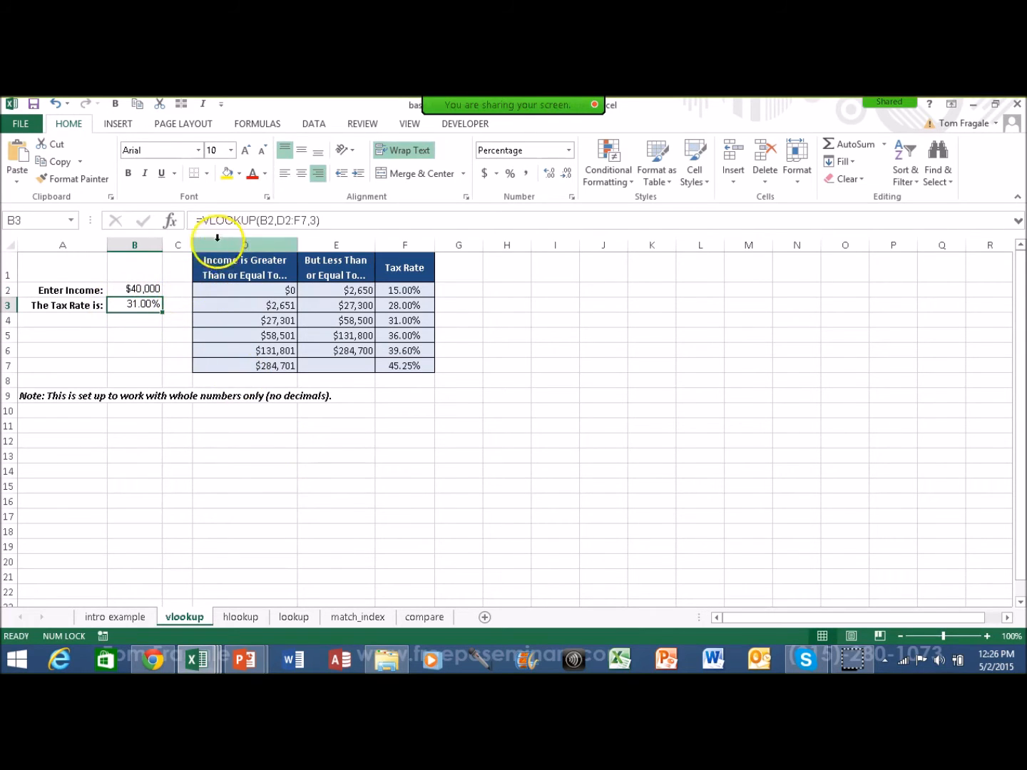
Step: Inspect the VLOOKUP formula in B3 and the tax table range it references, leaving the formula as it is
double_click(131, 304)
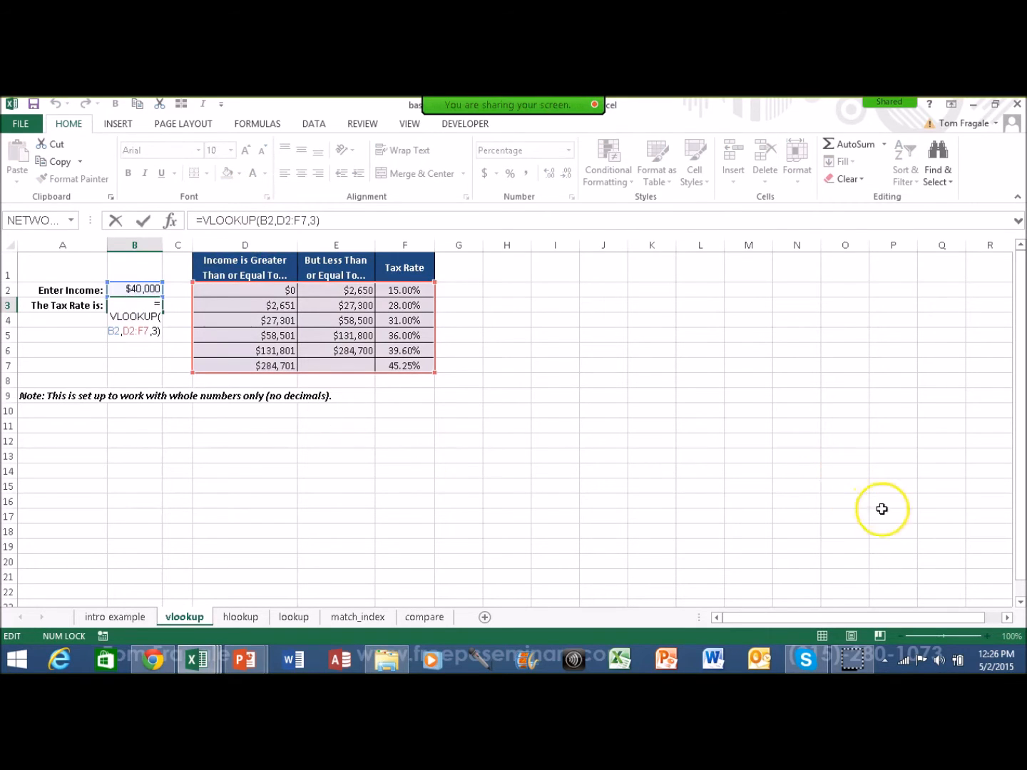
key(Escape)
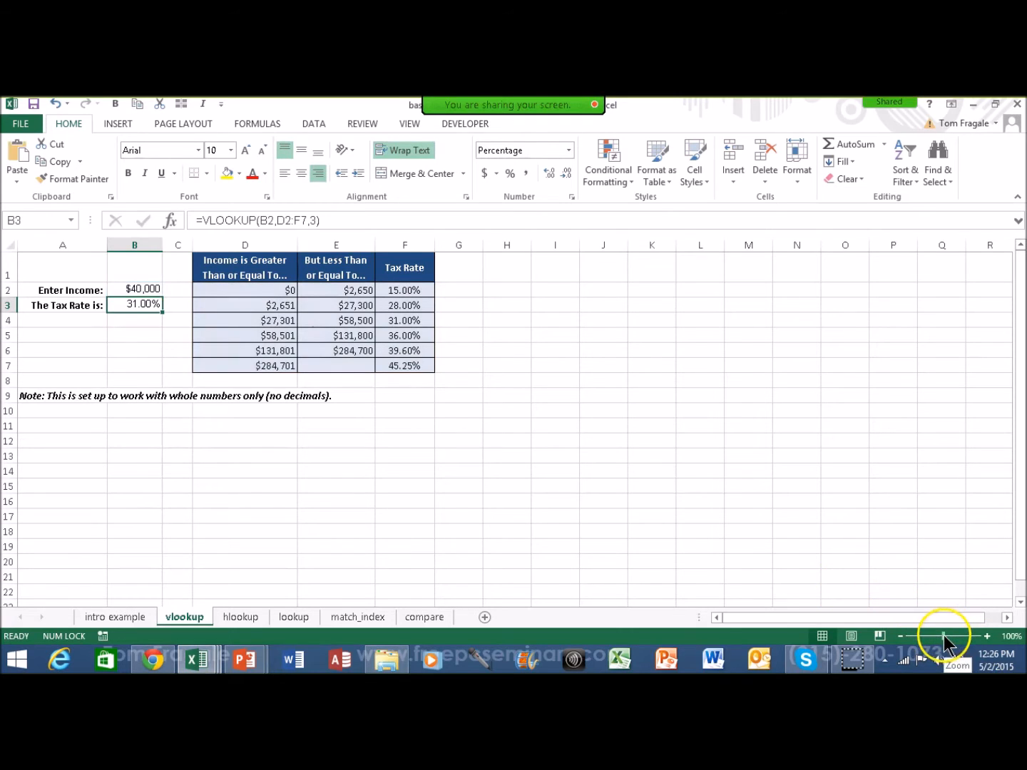
mouse_move(944, 636)
mouse_down()
mouse_move(972, 637)
mouse_move(963, 637)
mouse_up()
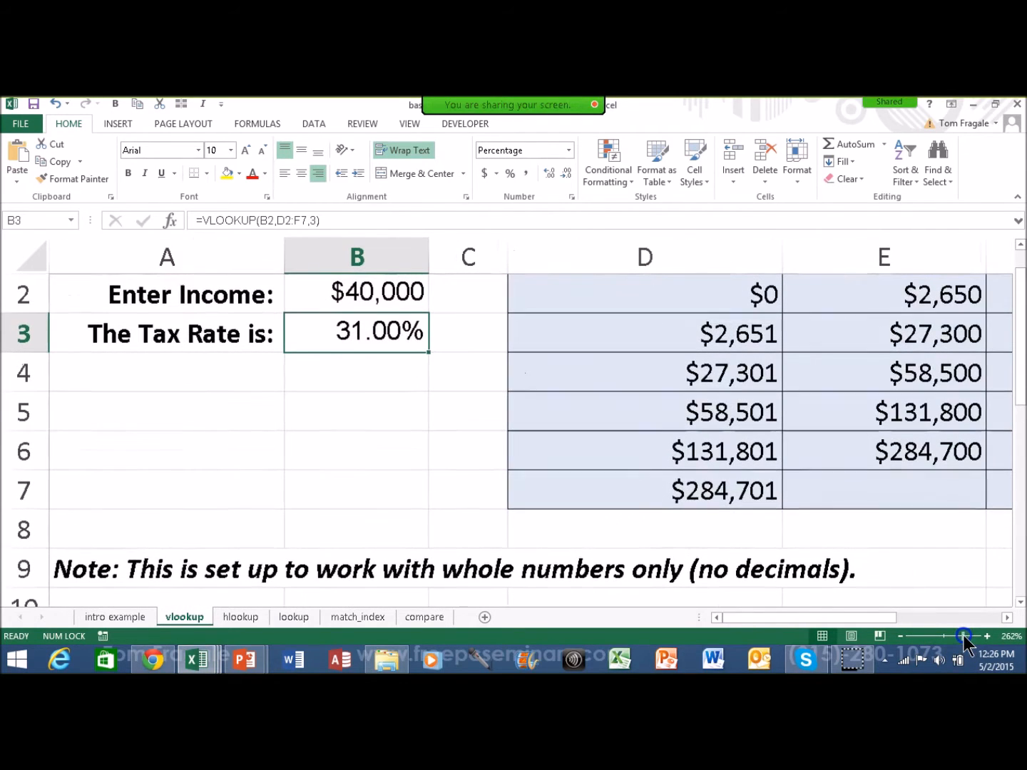
double_click(353, 340)
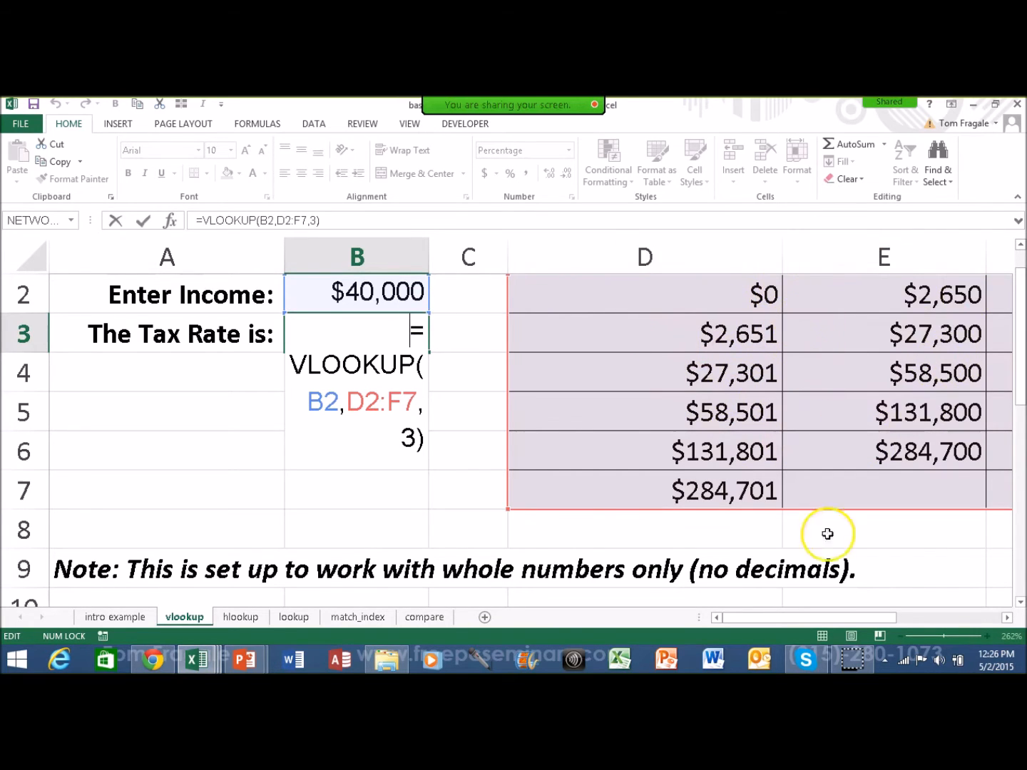
drag(874, 615, 907, 617)
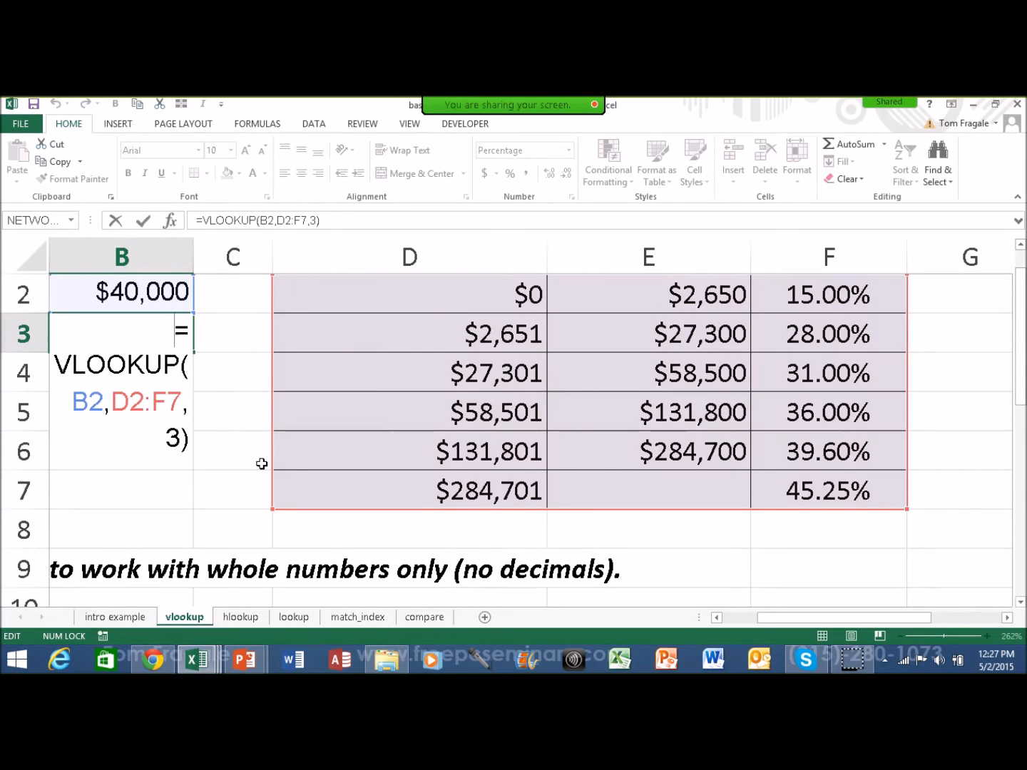
key(ctrl+Return)
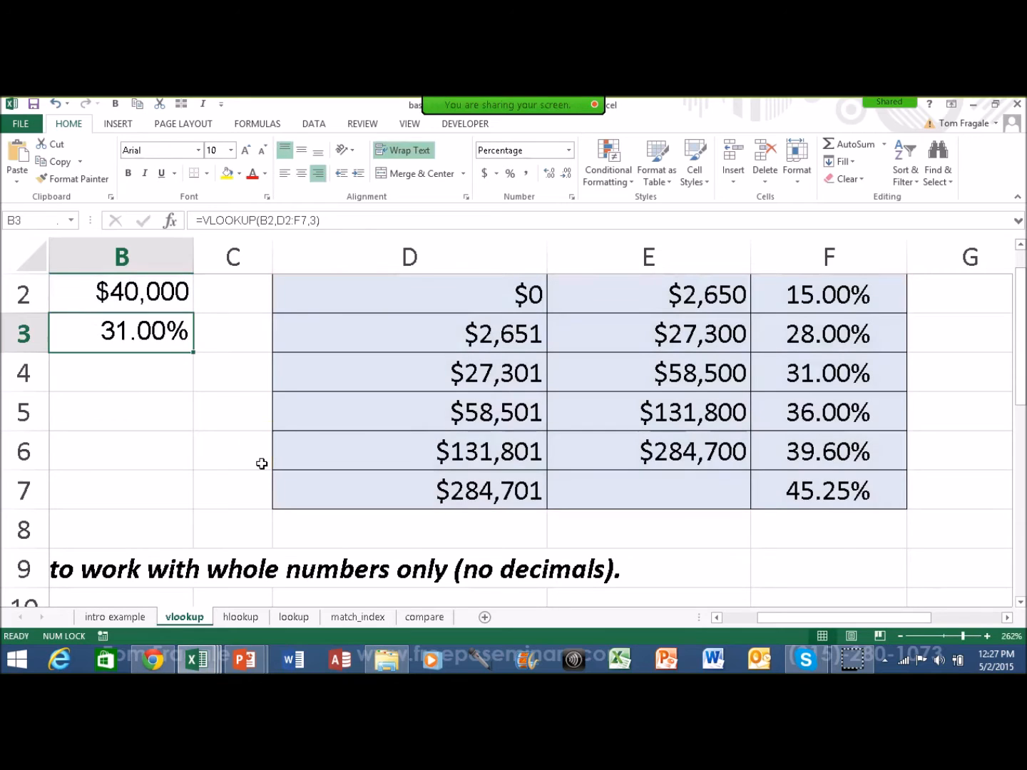
click(235, 402)
click(136, 330)
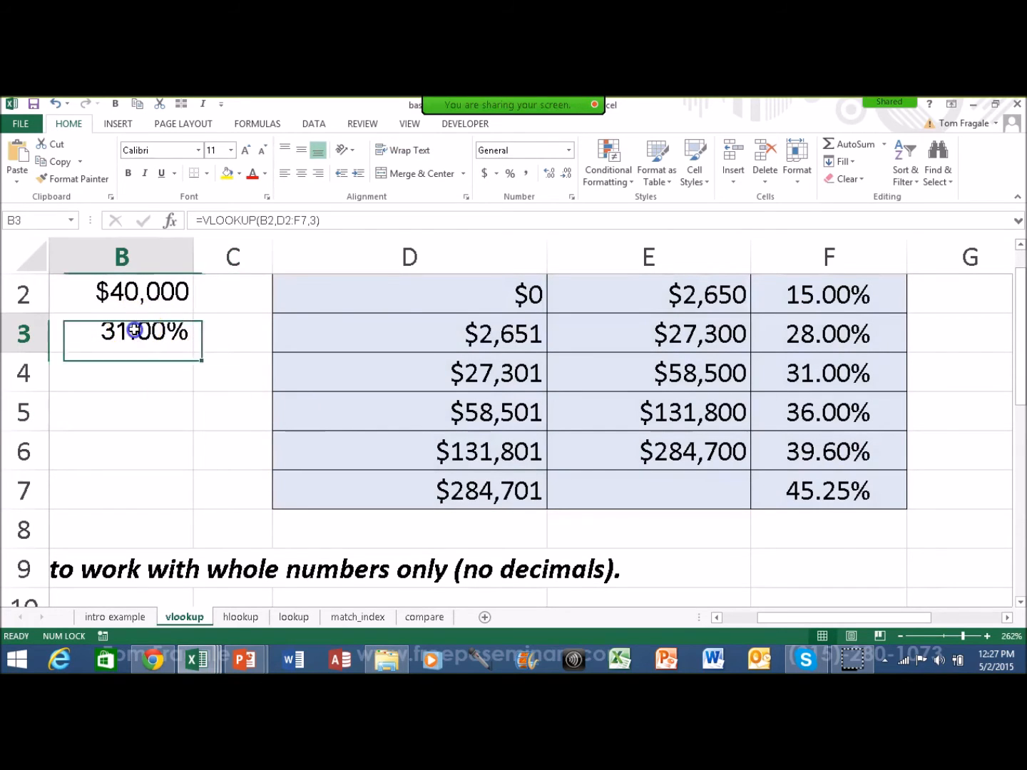
Step: Review the function arguments of the VLOOKUP in B3, including the description of Range_lookup, keeping Range_lookup empty
click(170, 217)
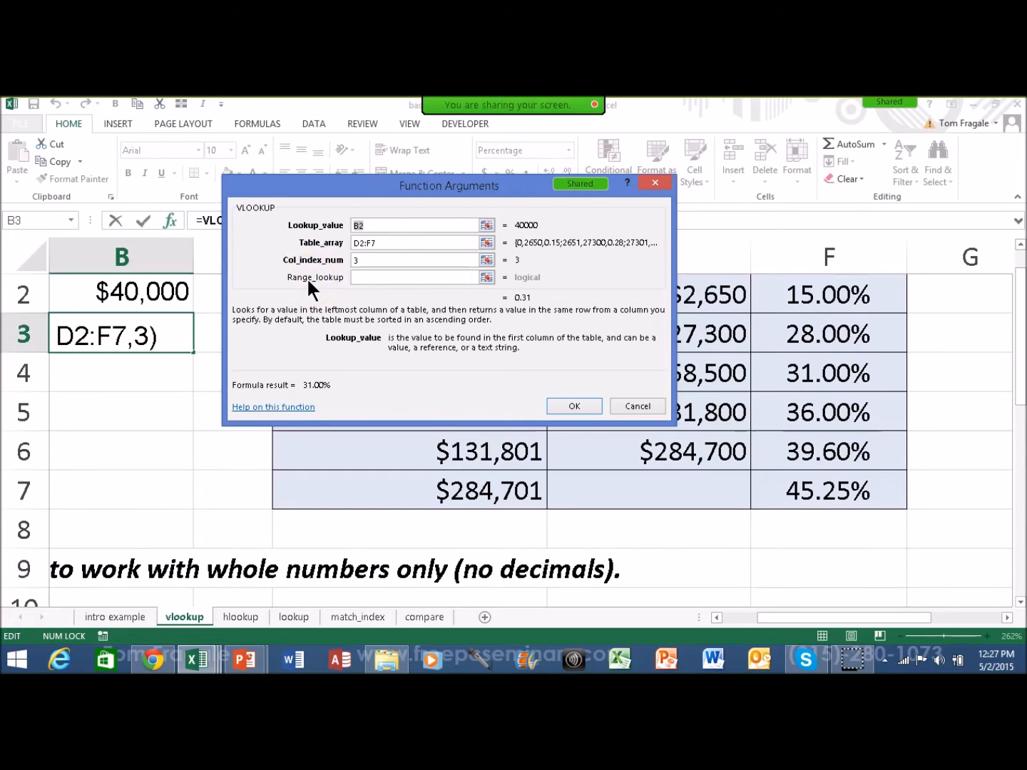
click(318, 246)
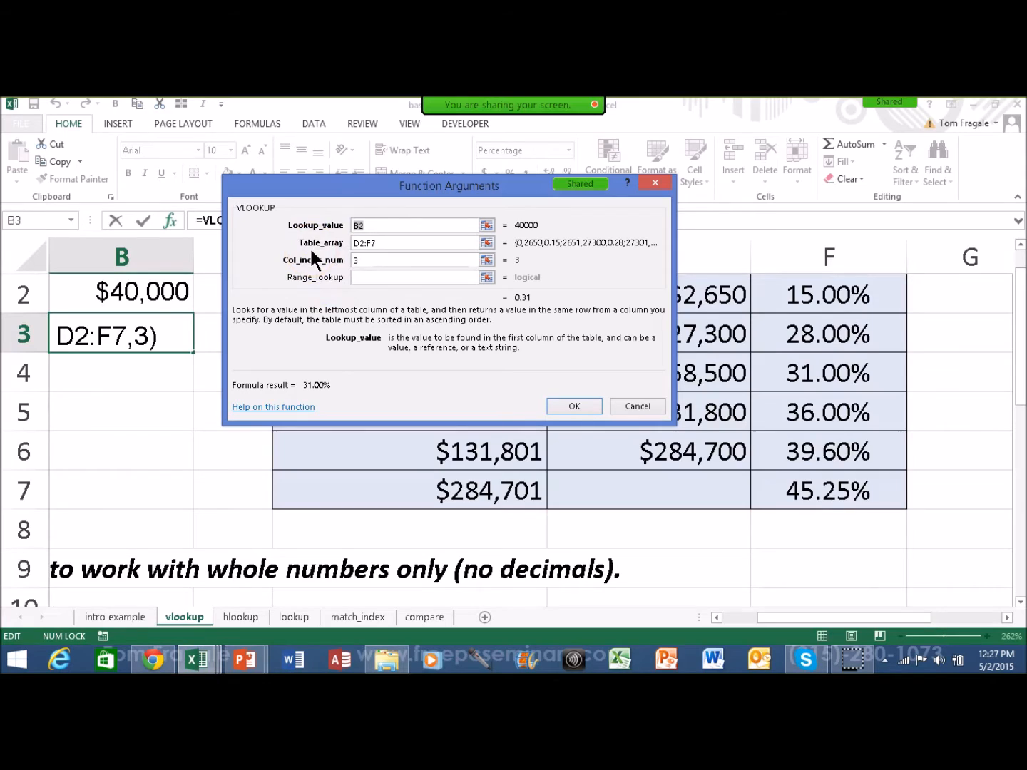
click(377, 281)
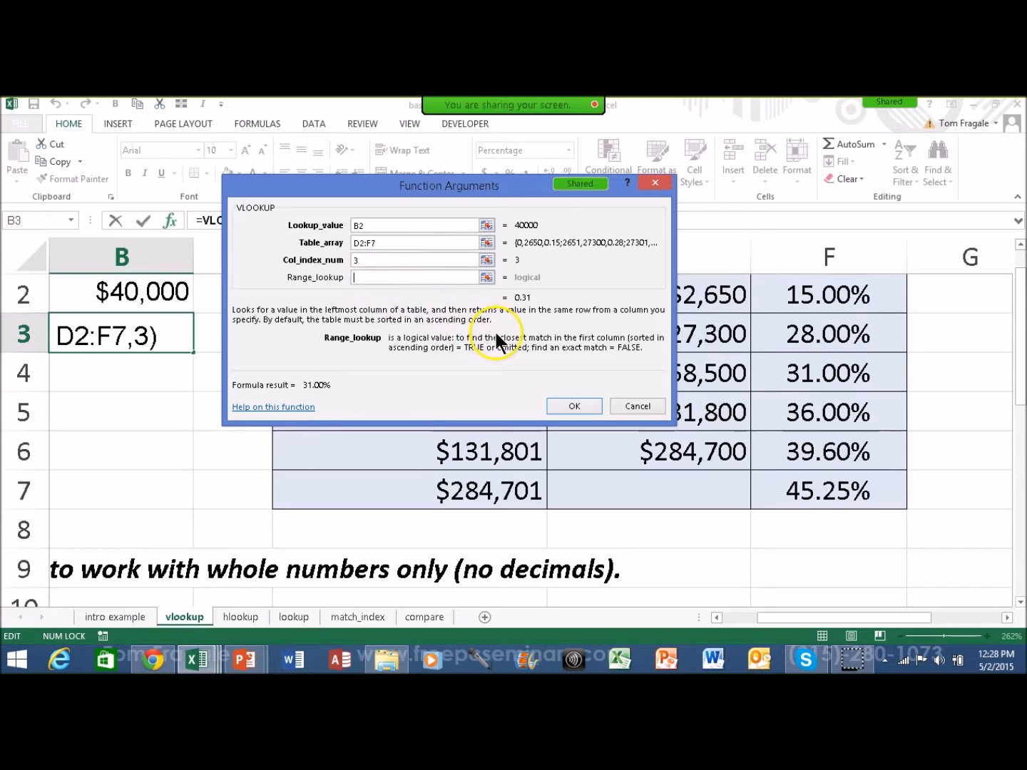
click(376, 281)
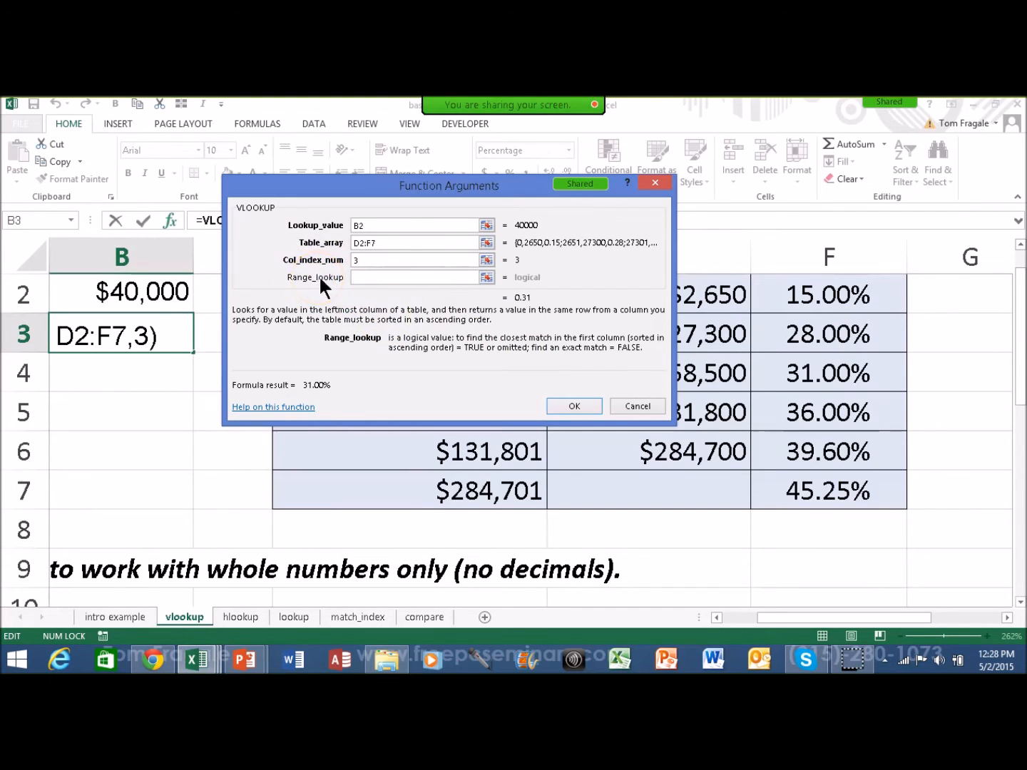
click(573, 408)
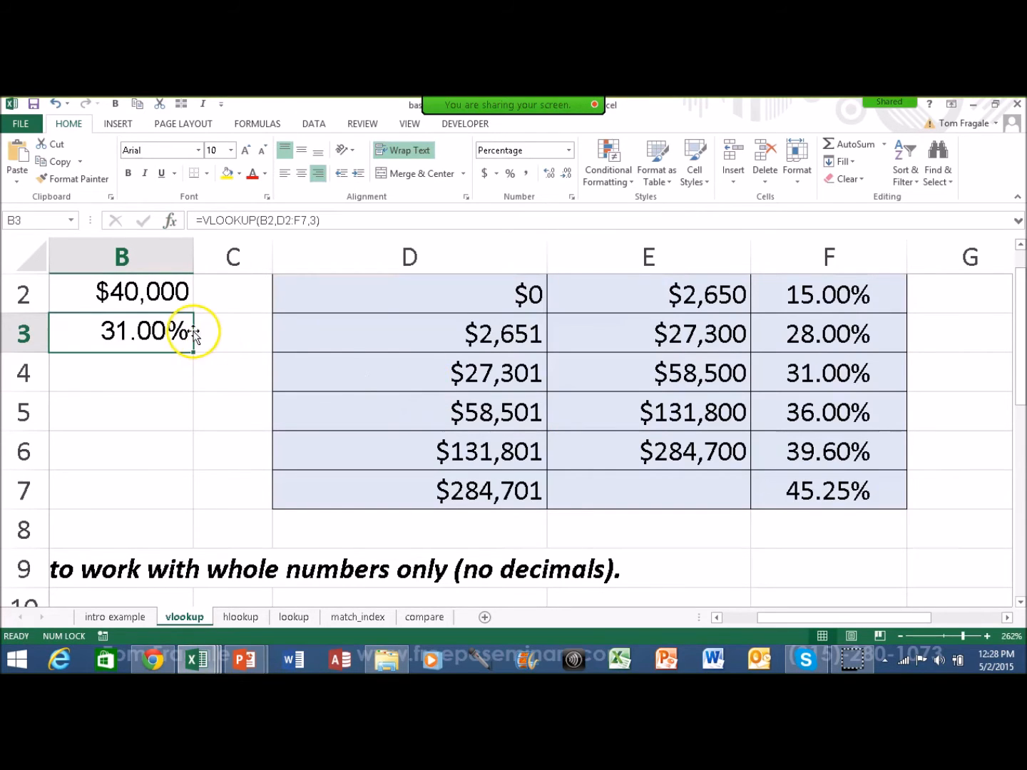
Step: Compare the income in B2 with the lower limits in D4 and D5, and check the matching tax rate in F4
click(138, 292)
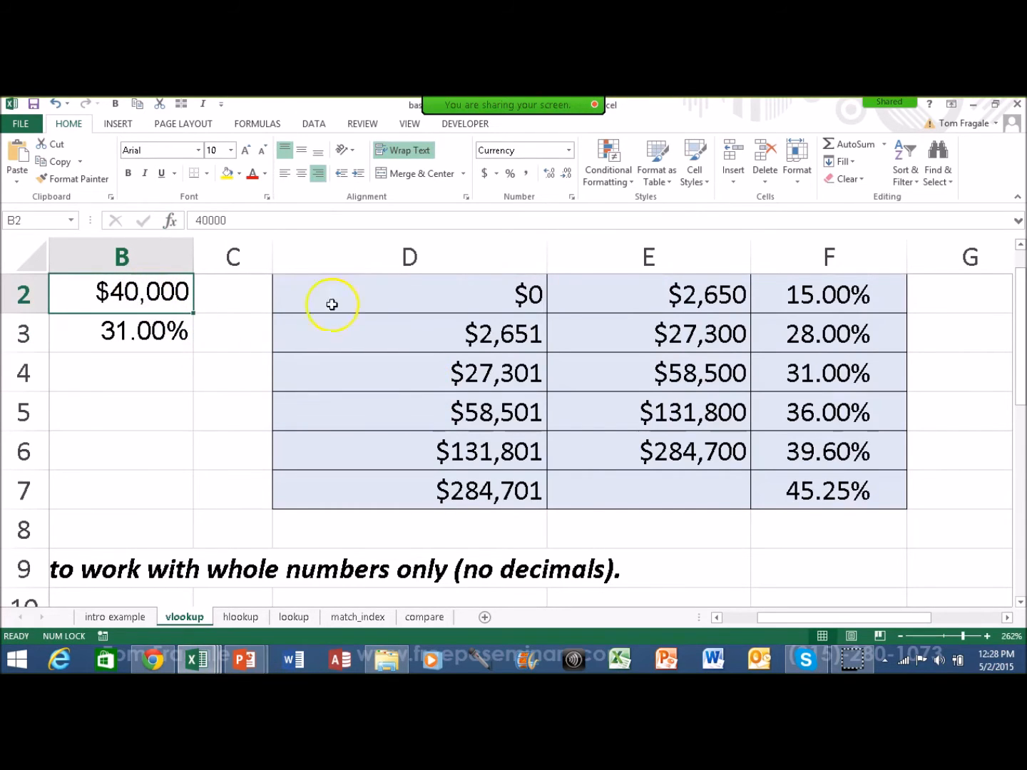
click(490, 371)
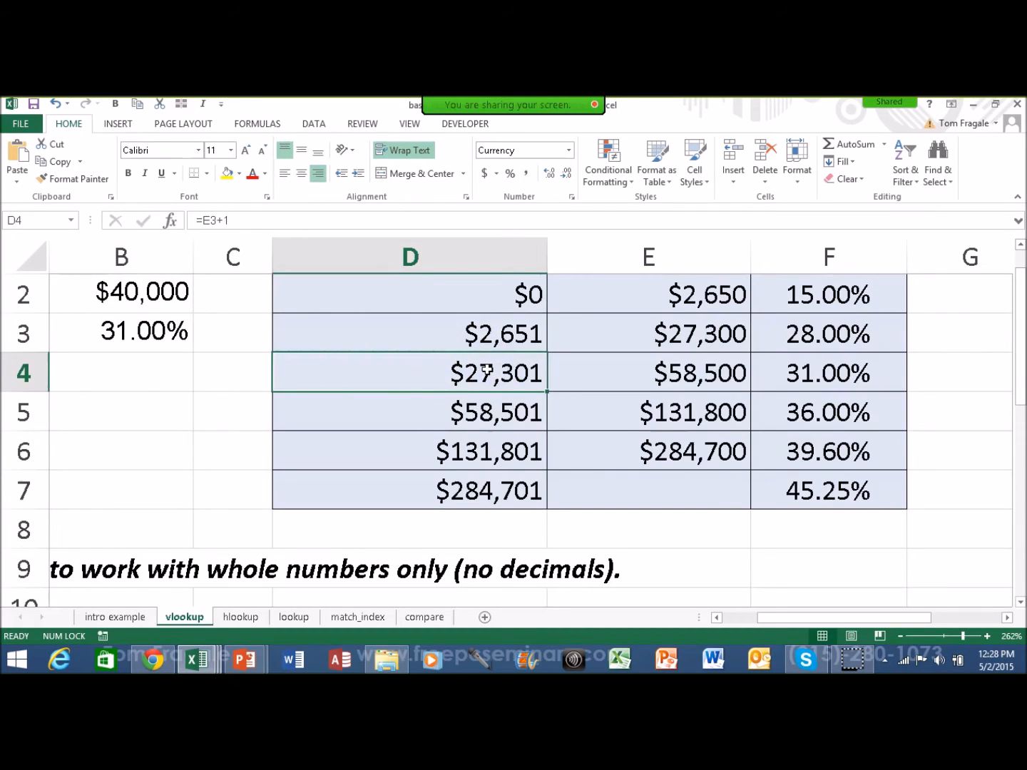
click(481, 413)
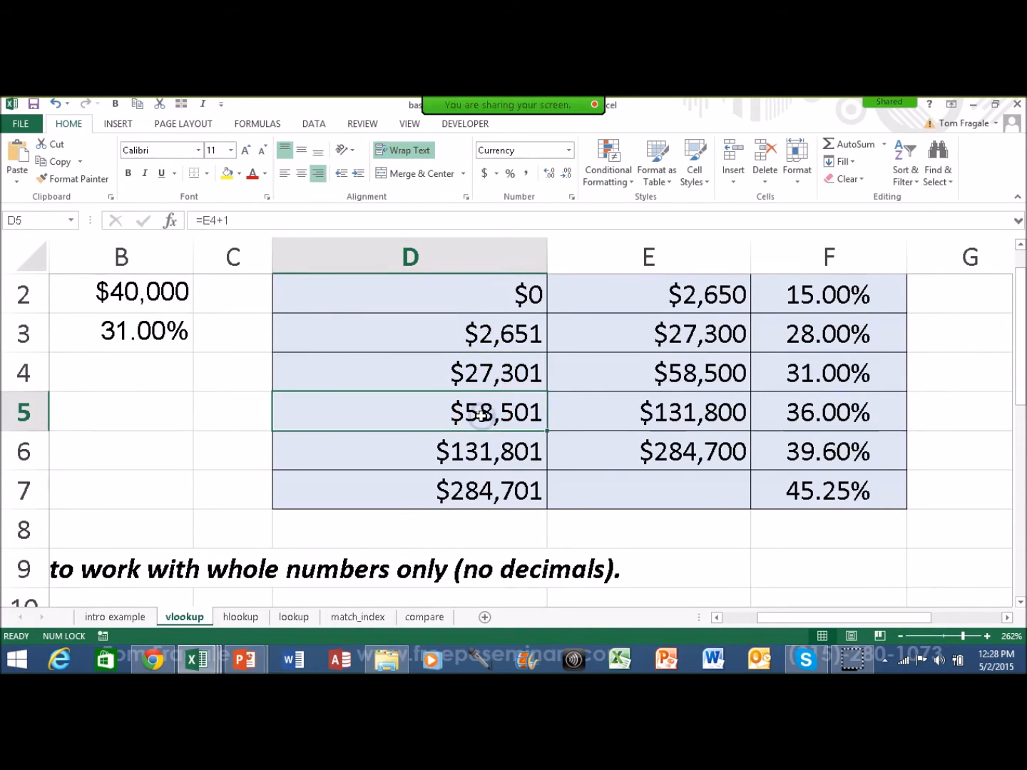
click(485, 378)
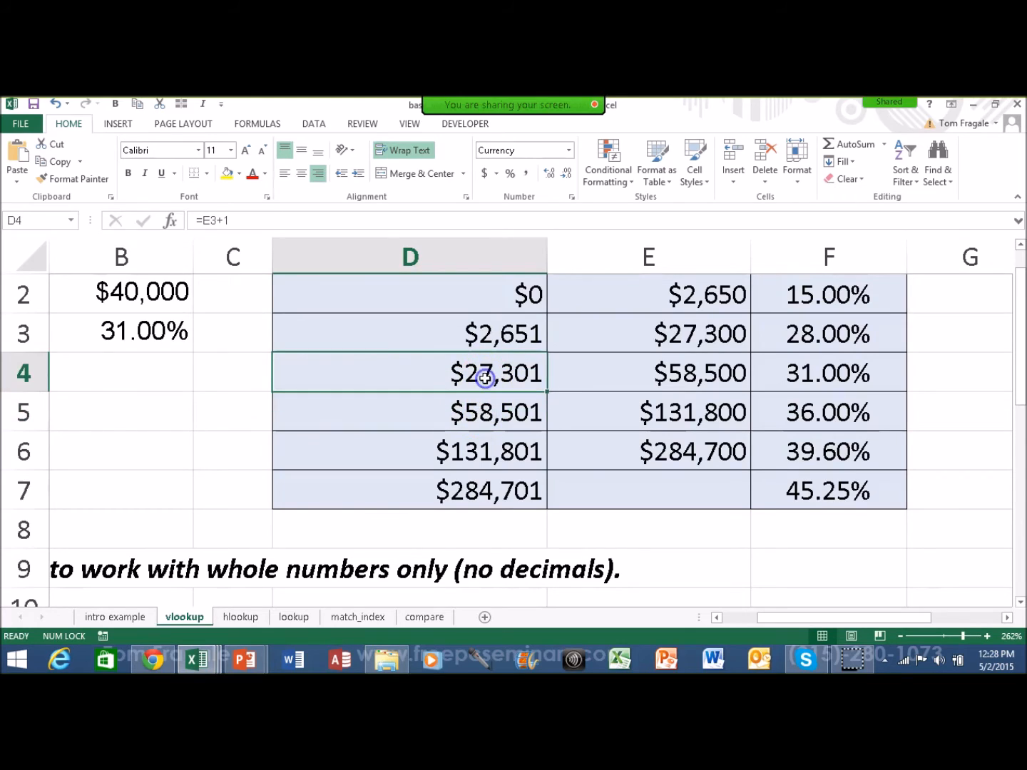
click(794, 375)
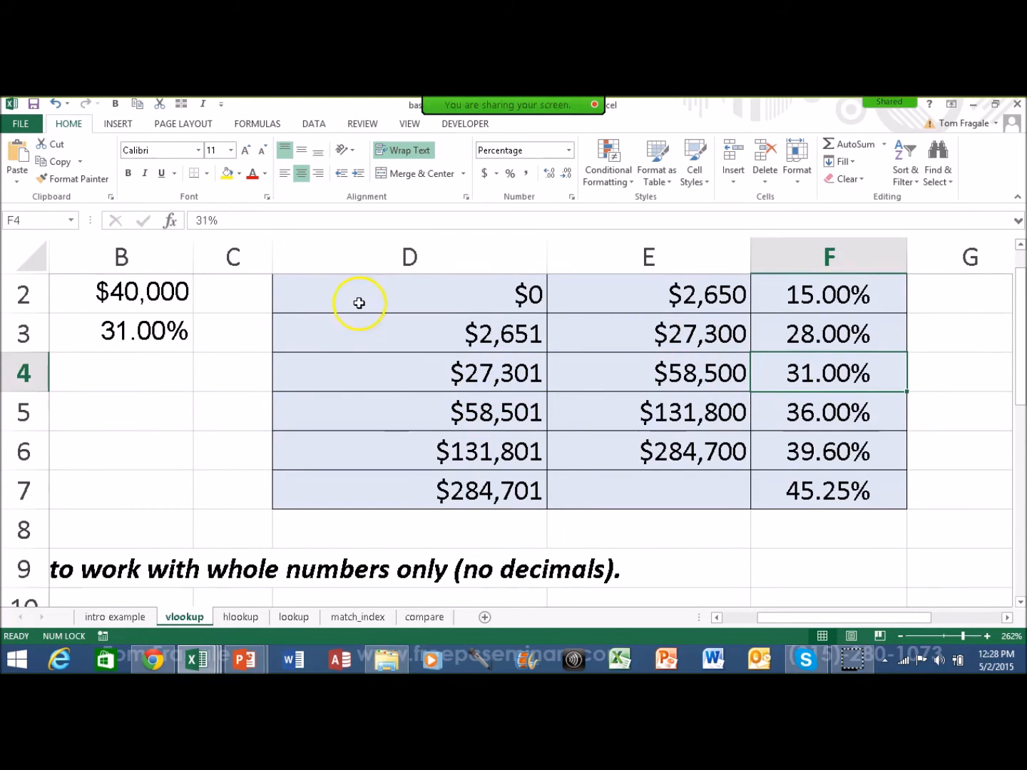
Step: Set the income in B2 to 60000 and check the tax rate formula in B3
click(145, 292)
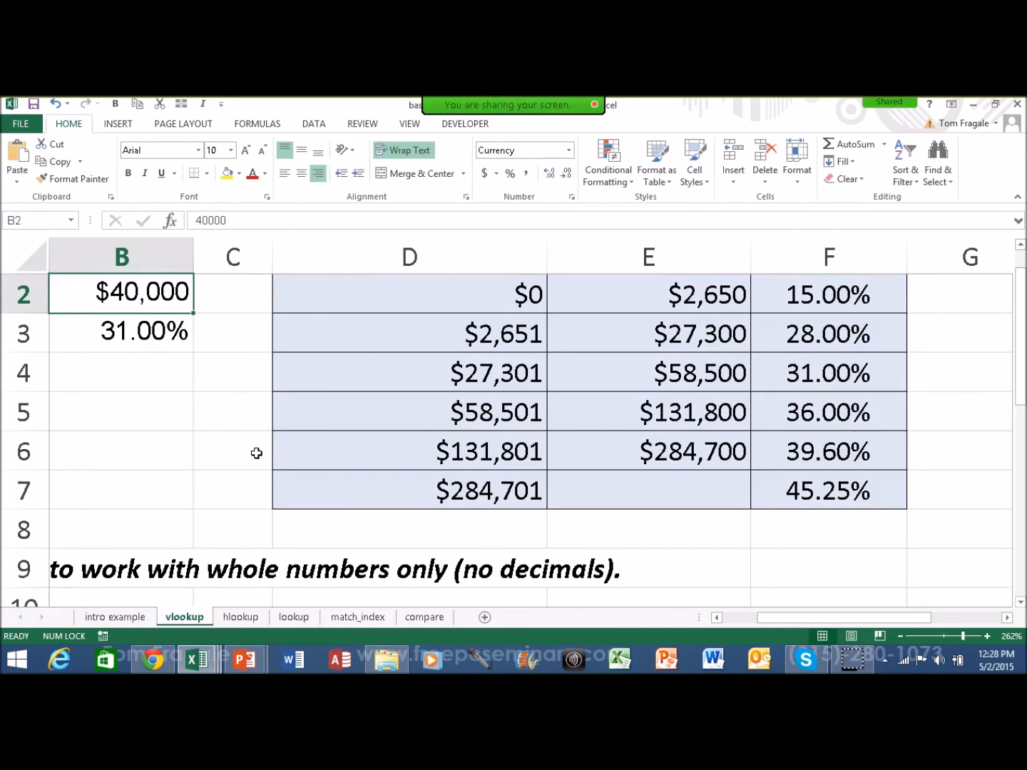
text(600)
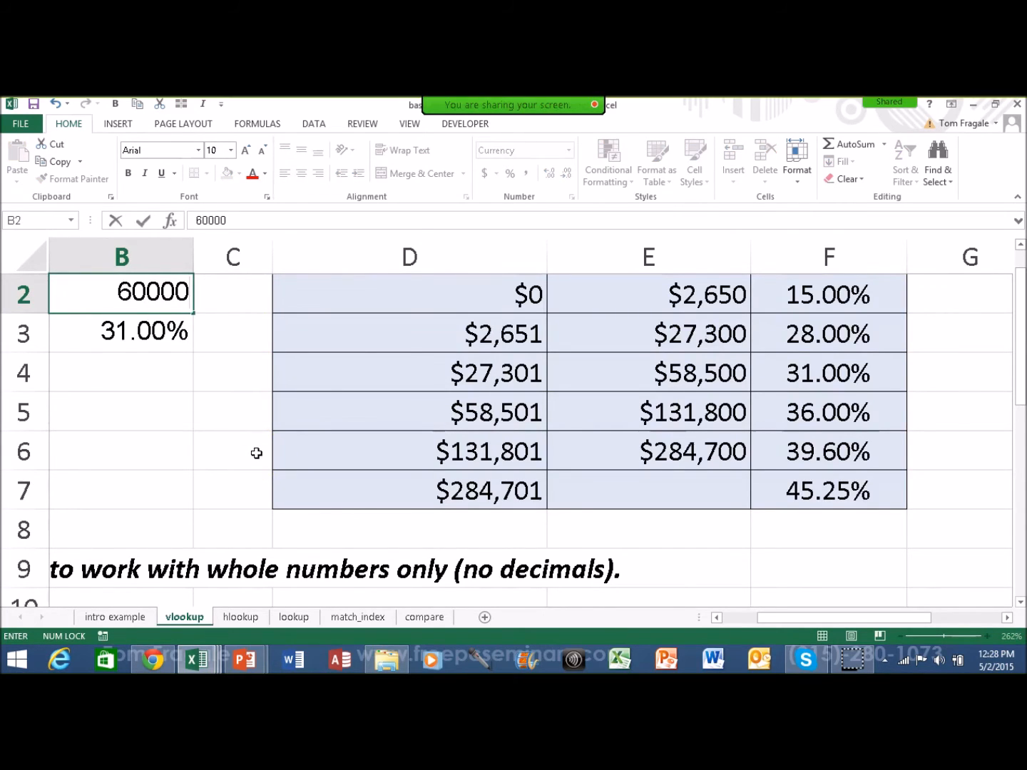
key(Return)
click(141, 343)
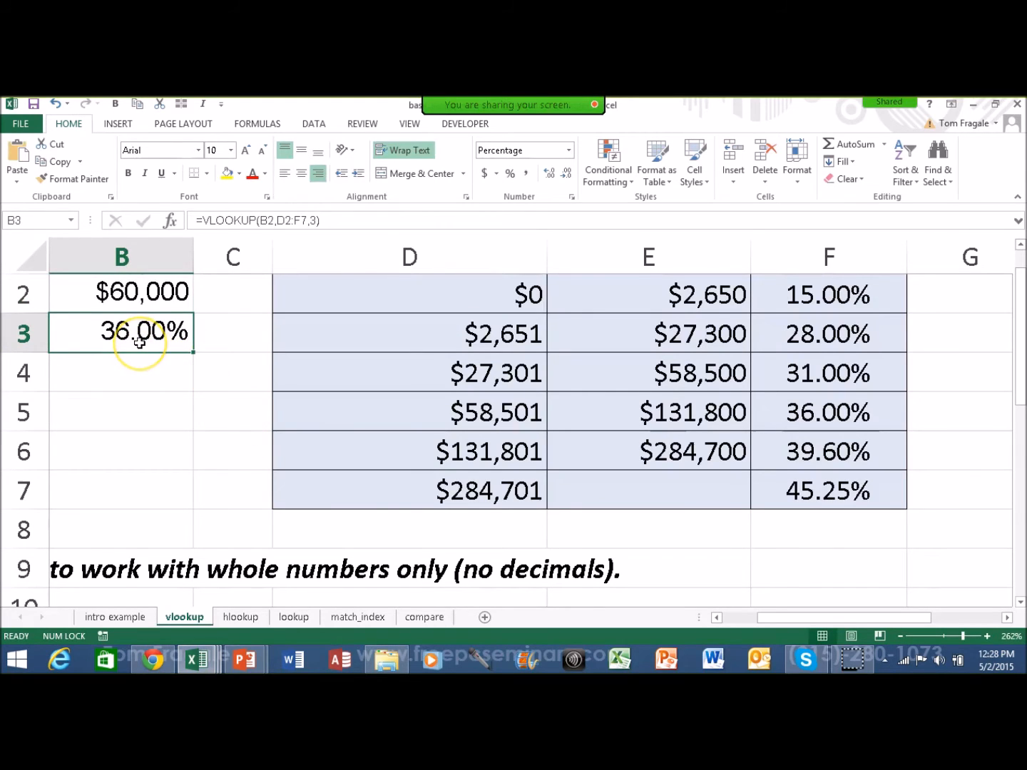
Step: Trace the new income to the lower limit in D5 and the rate in F5, and compare them with B2 and B3
click(446, 413)
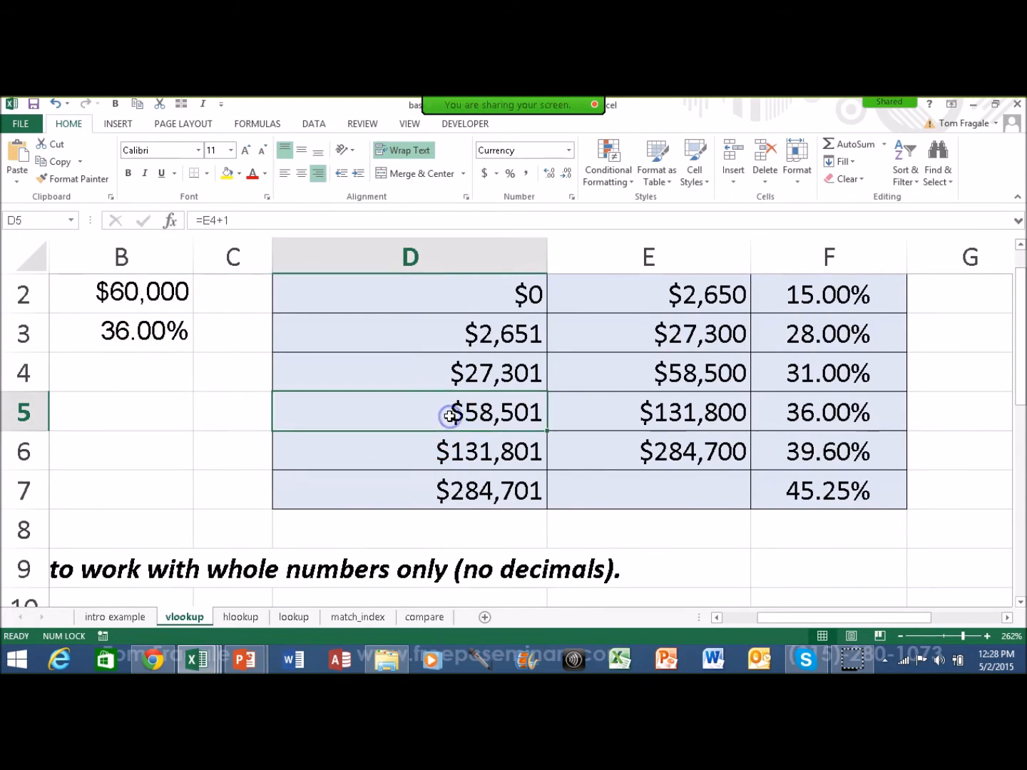
click(485, 412)
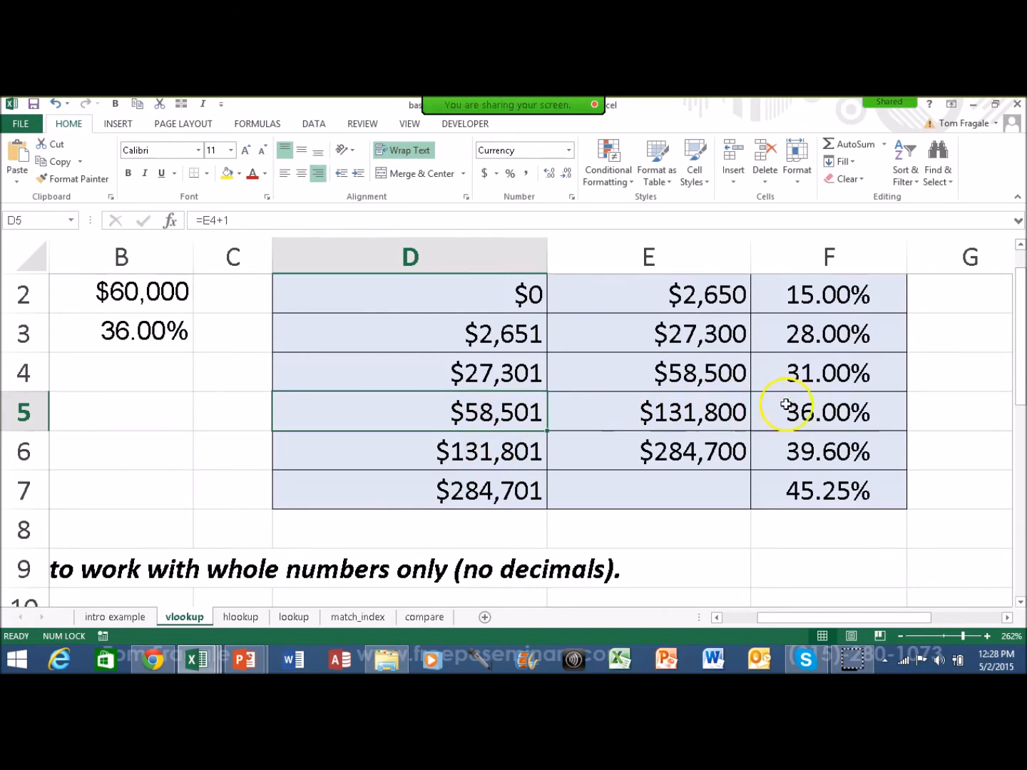
click(810, 413)
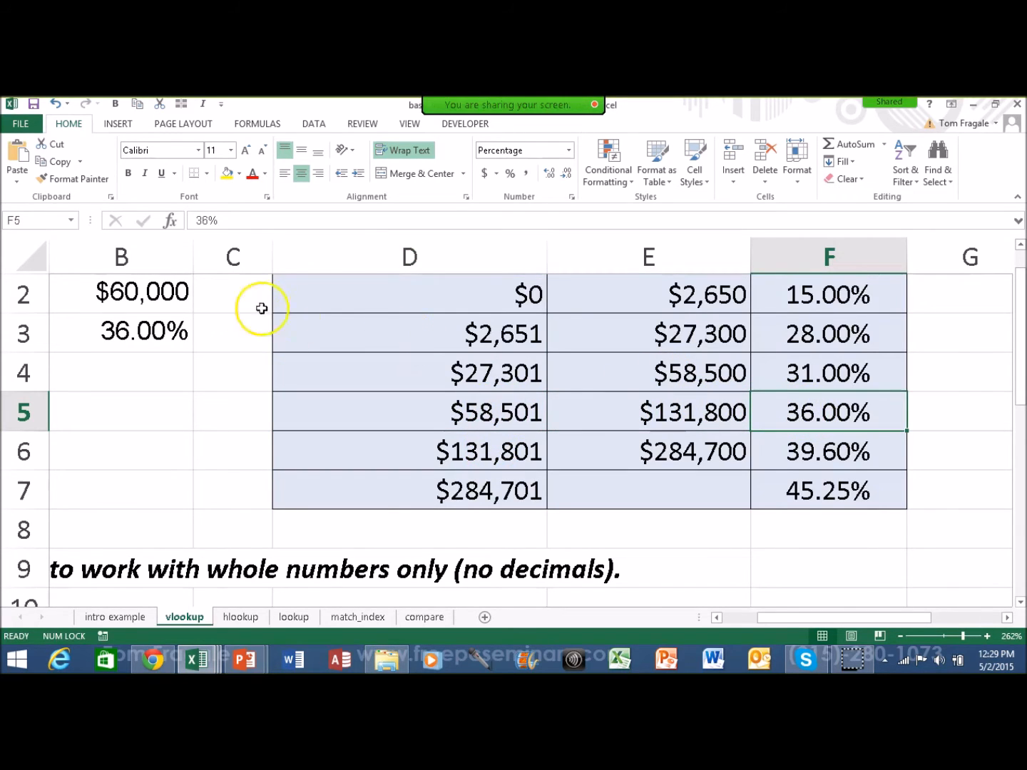
click(168, 293)
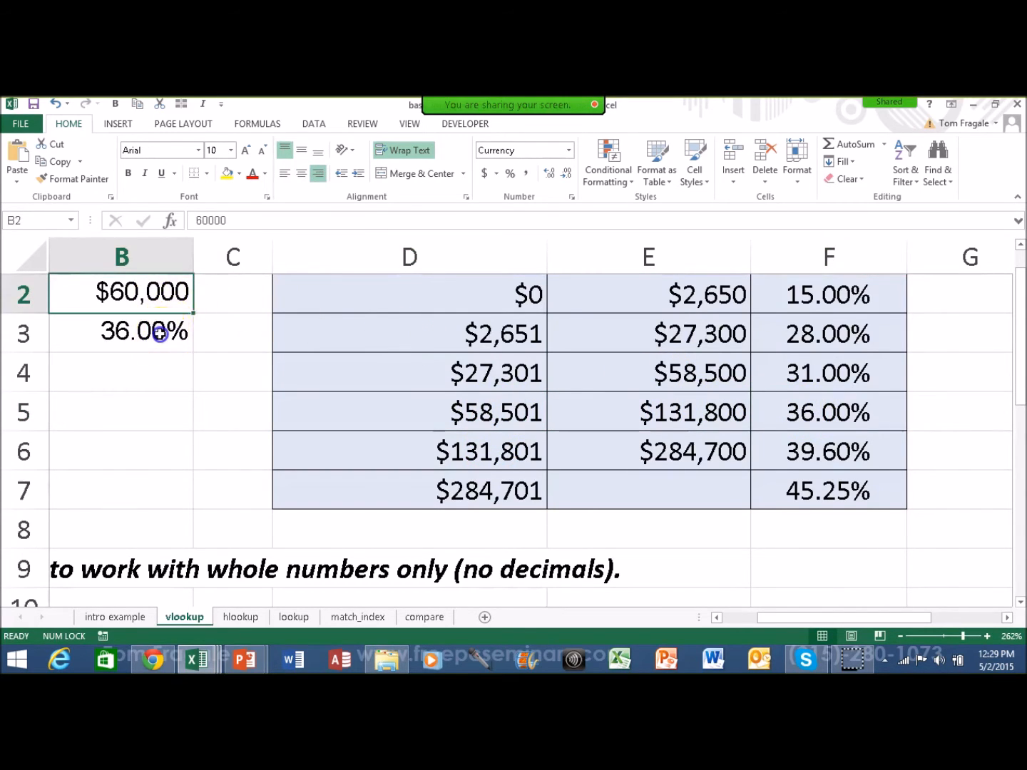
click(161, 329)
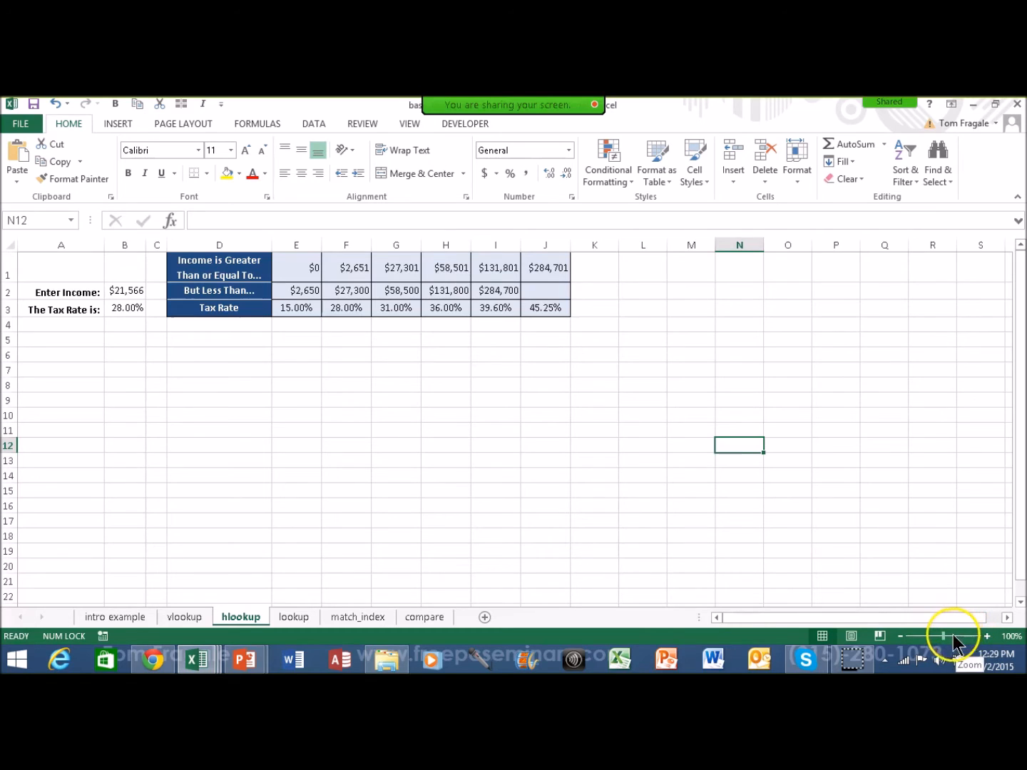
Step: Bring the start of the hlookup sheet's tax table into view and set the income in B2 to 40000
click(941, 634)
drag(945, 636, 959, 637)
drag(1020, 420, 1017, 308)
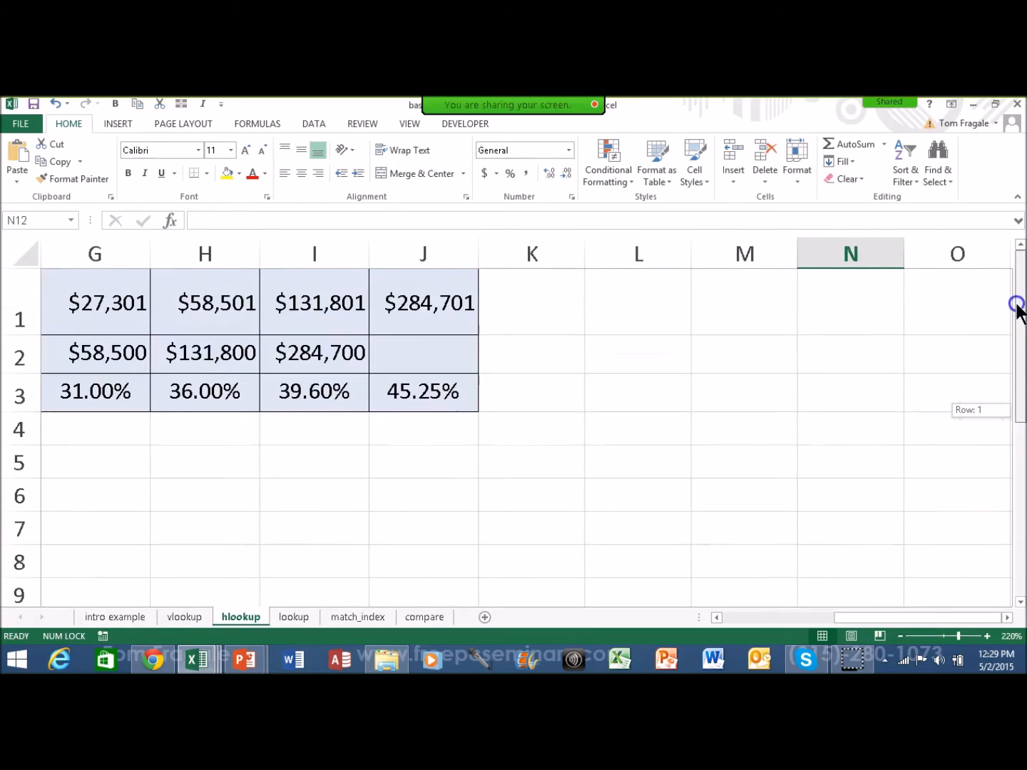
drag(859, 618, 740, 629)
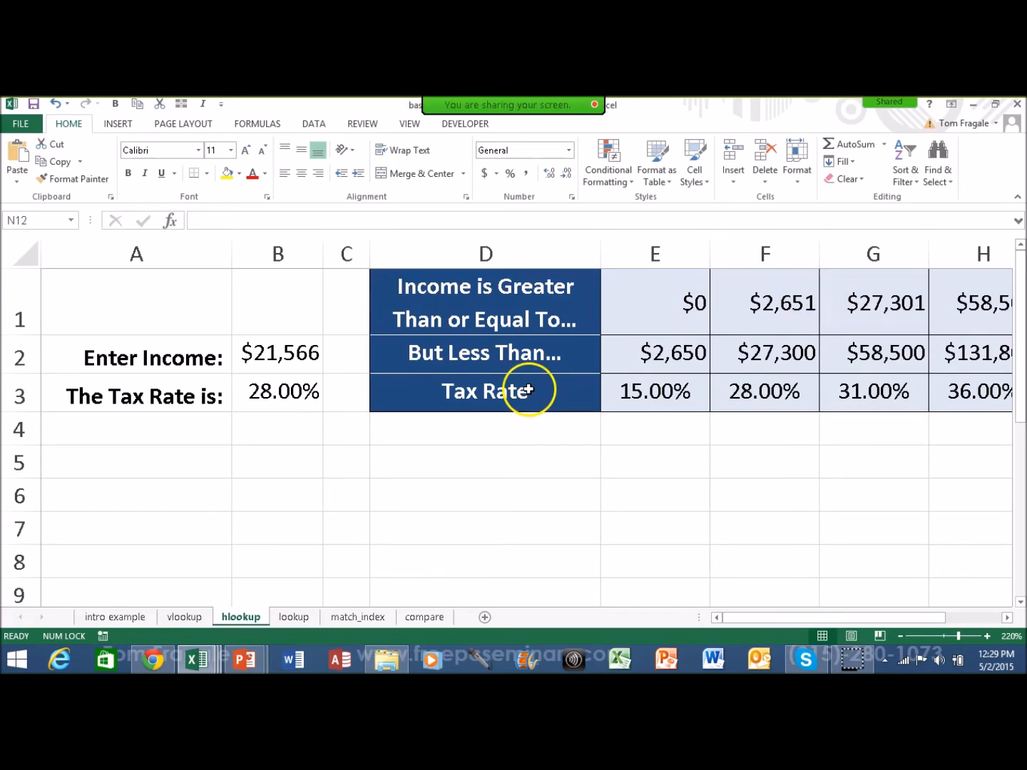
click(279, 354)
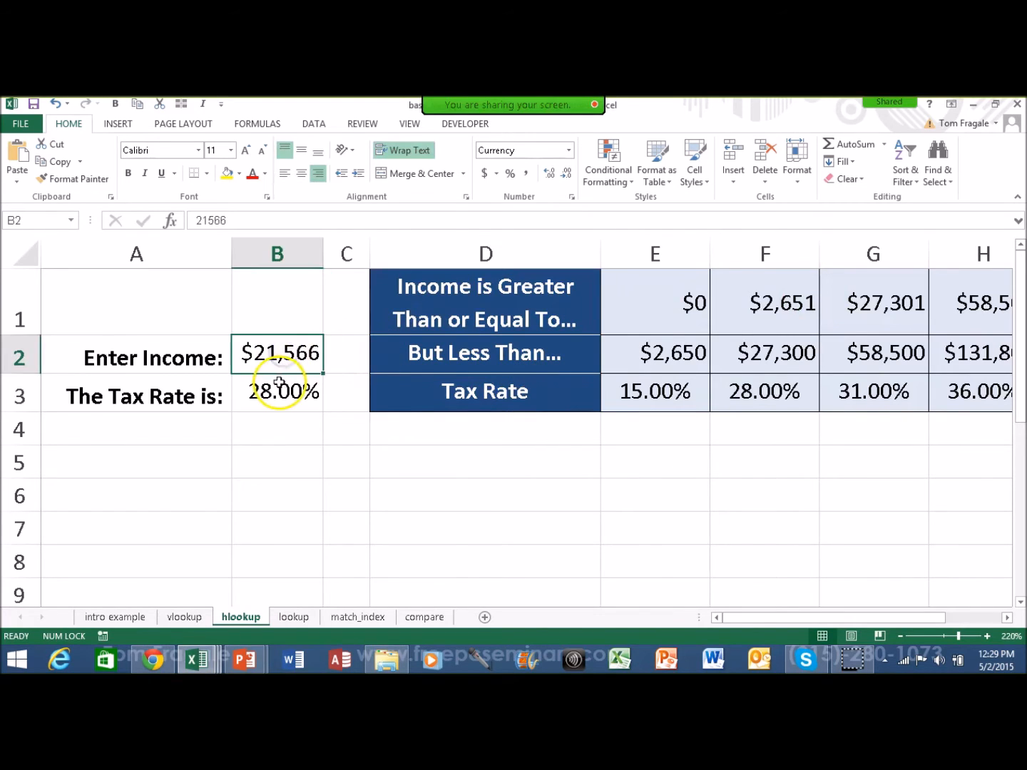
text(40000)
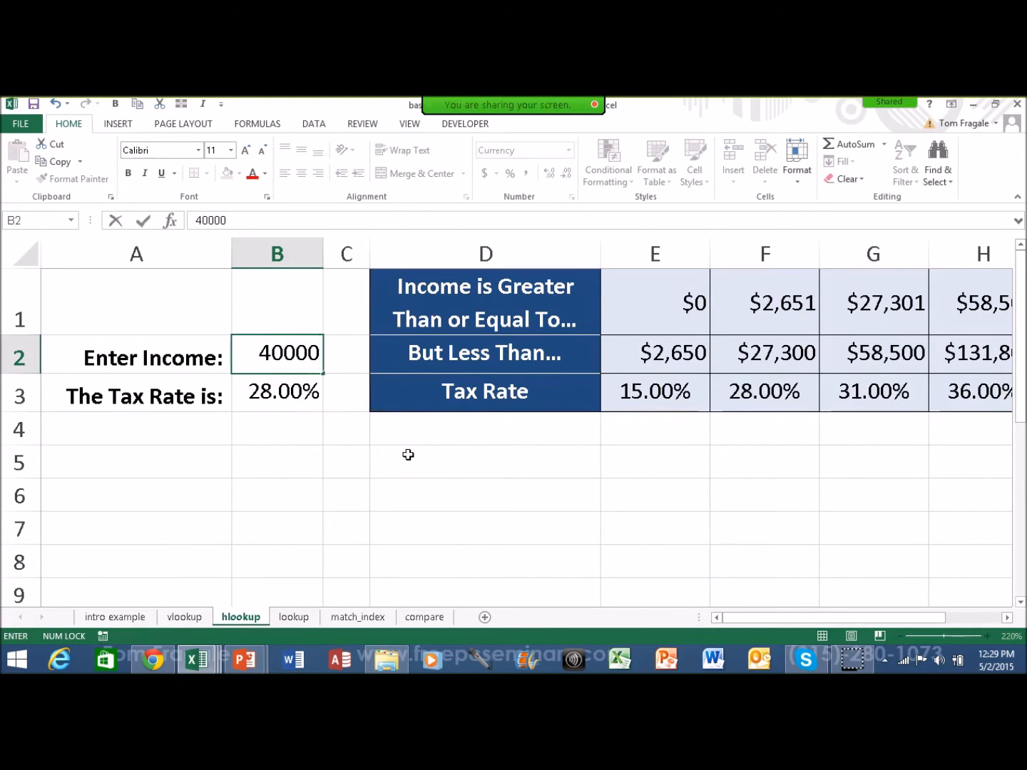
key(Return)
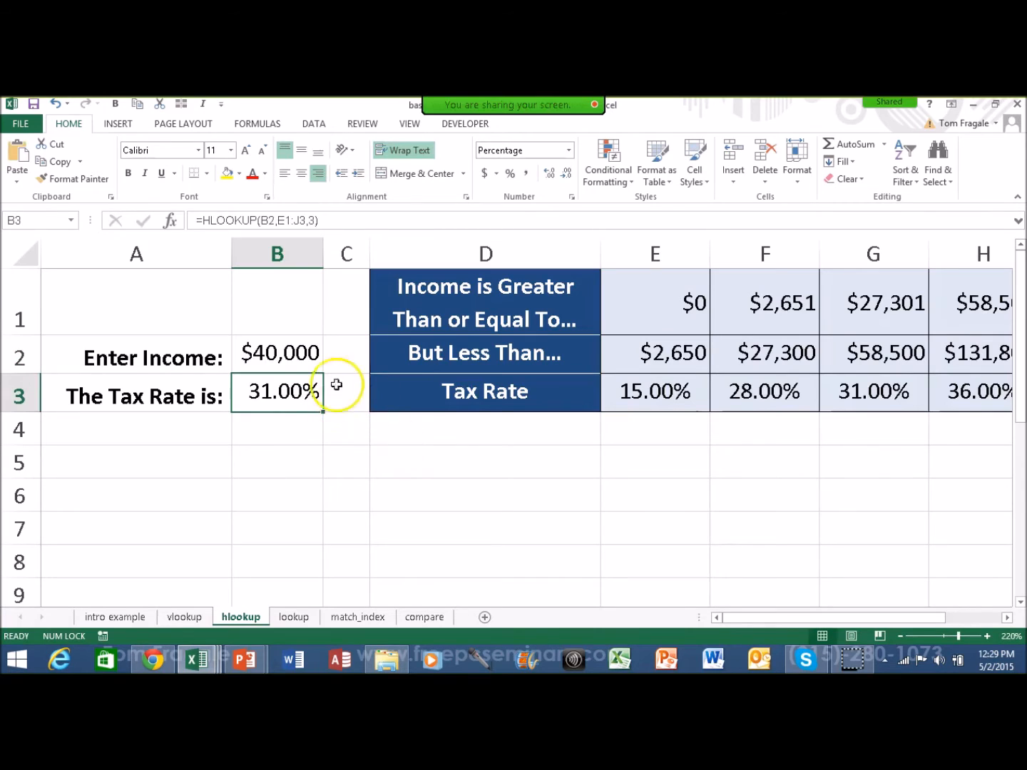
Step: Review the HLOOKUP formula in B3 and set the income in B2 to 60000
double_click(276, 388)
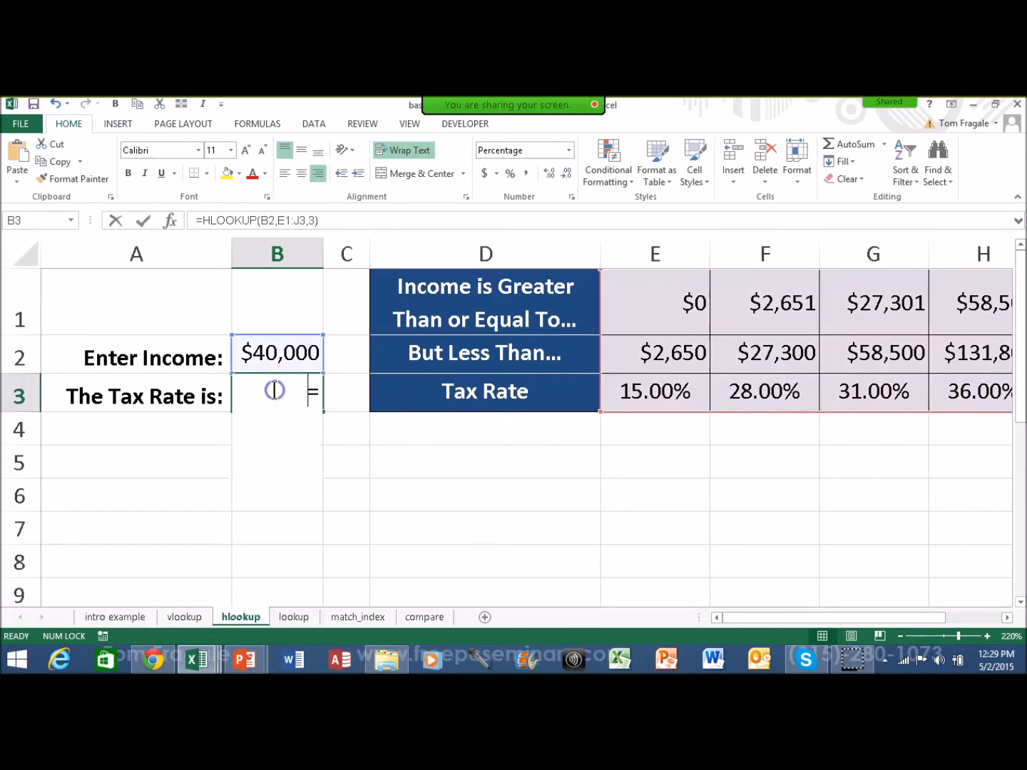
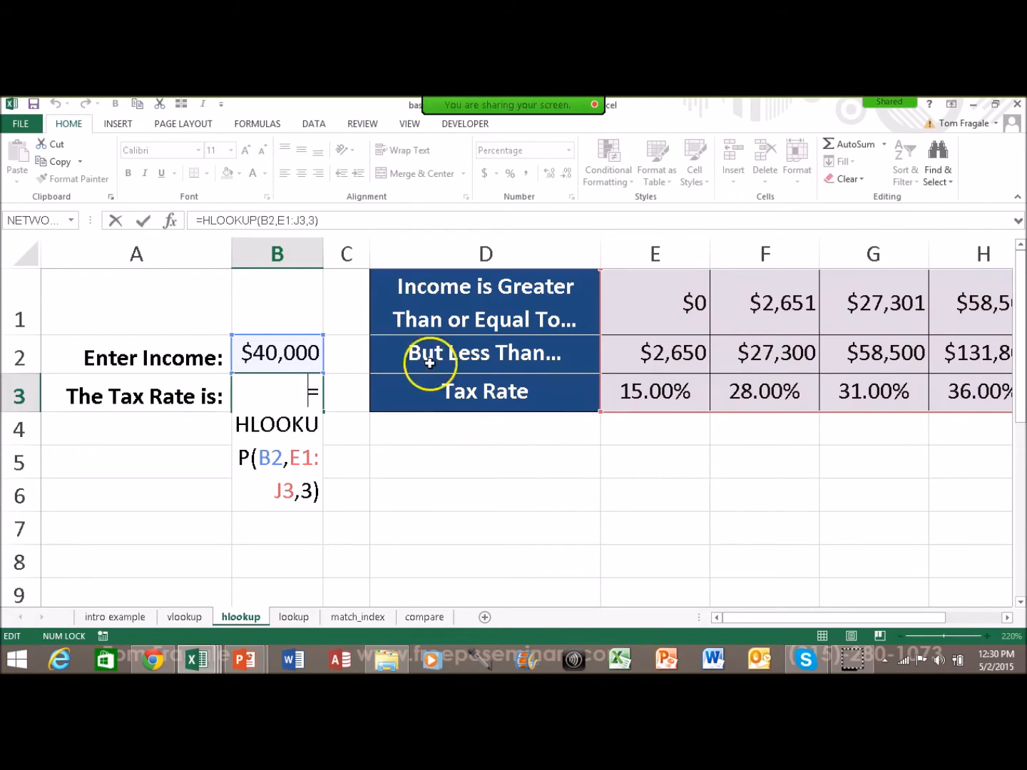
key(ctrl+Return)
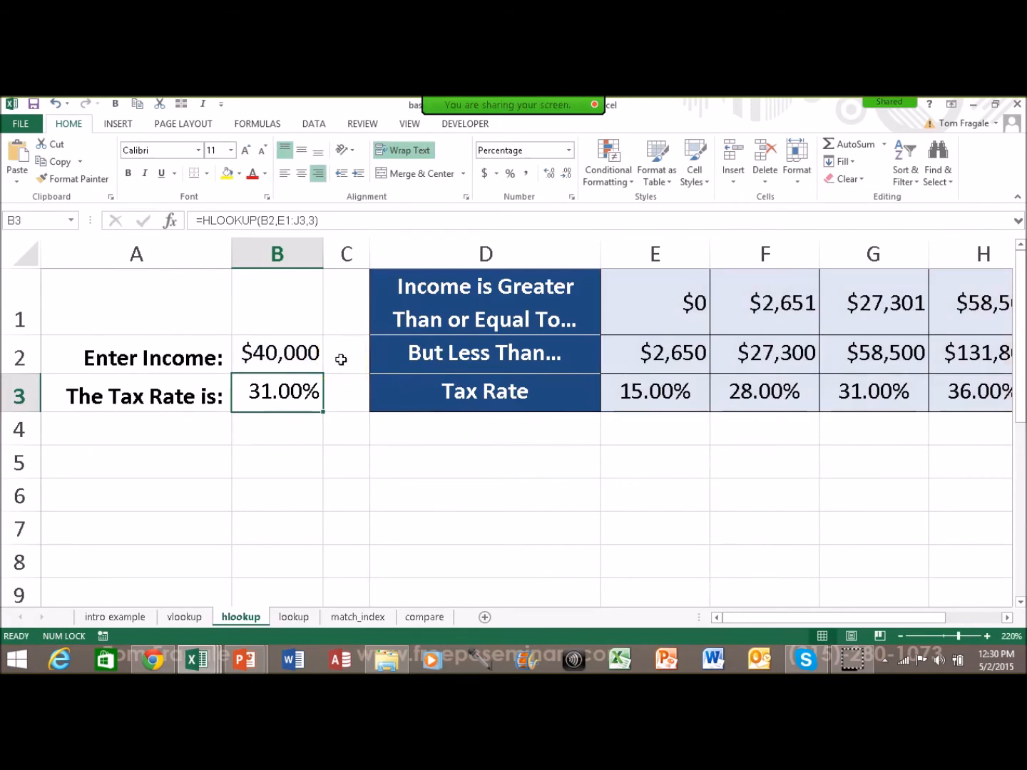
click(280, 353)
text(60000)
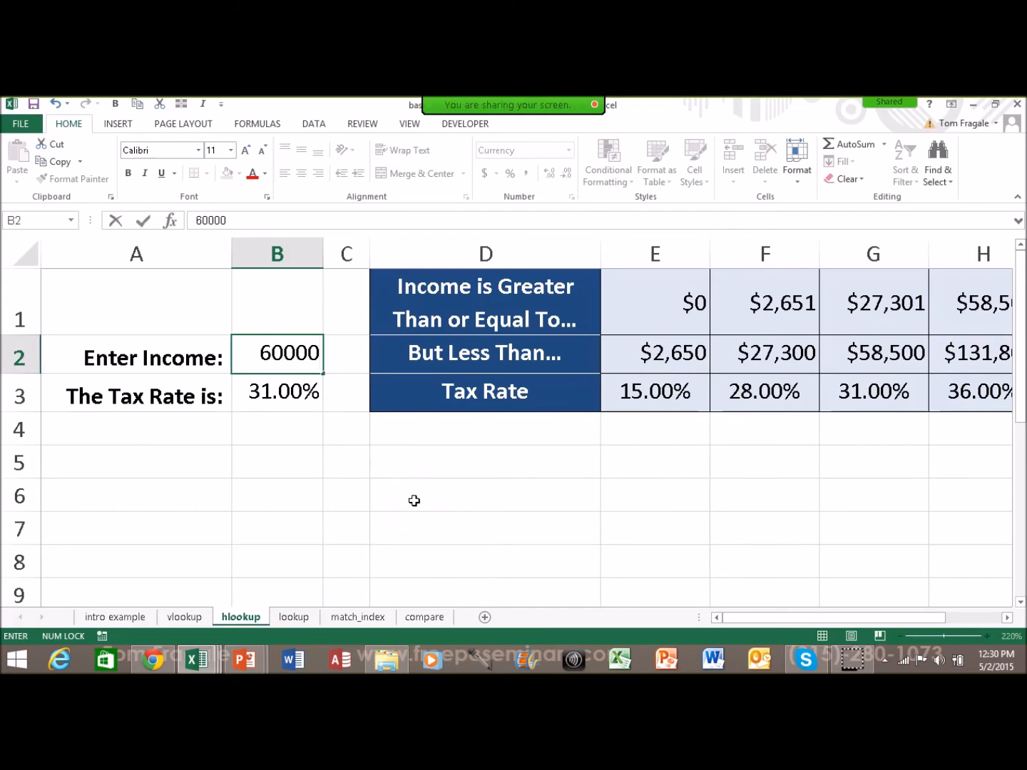
key(Return)
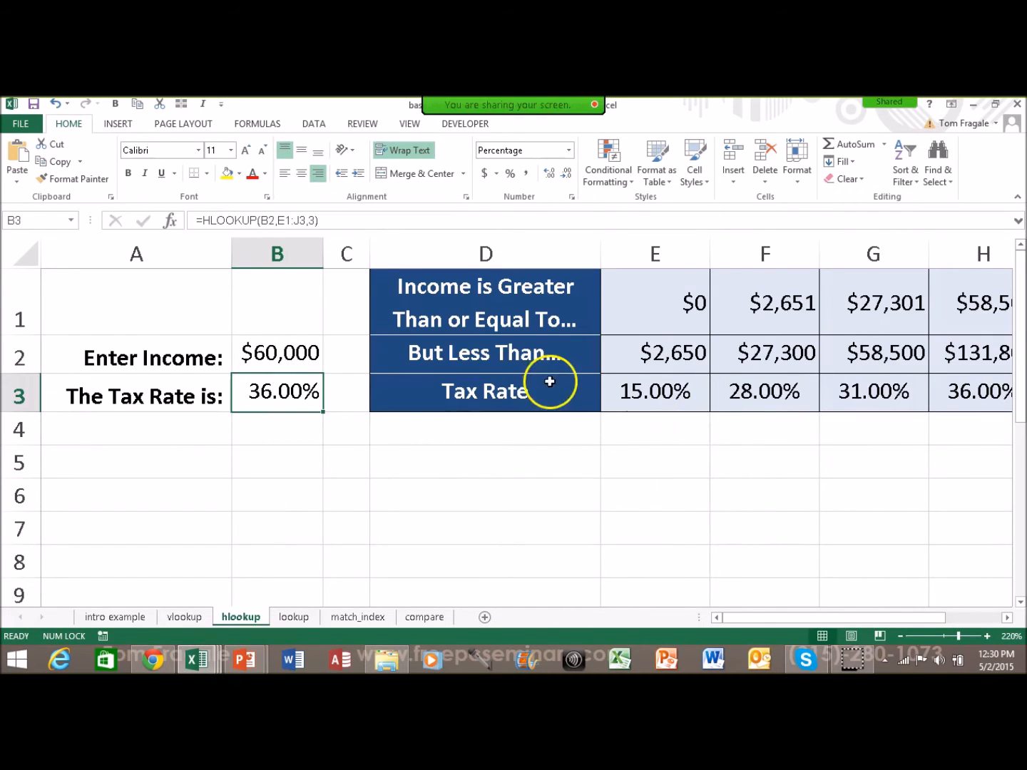
Step: Compare the lower limits in H1 and I1 with the new income, and check the matching tax rate in H3
click(1006, 617)
click(1006, 618)
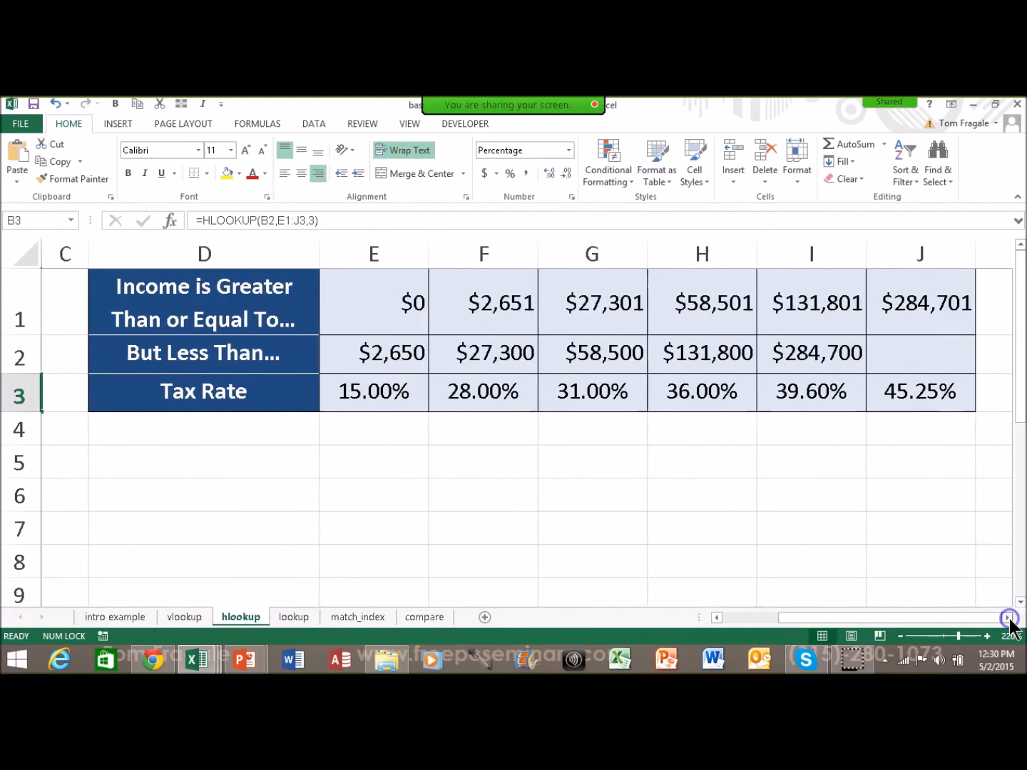
click(693, 292)
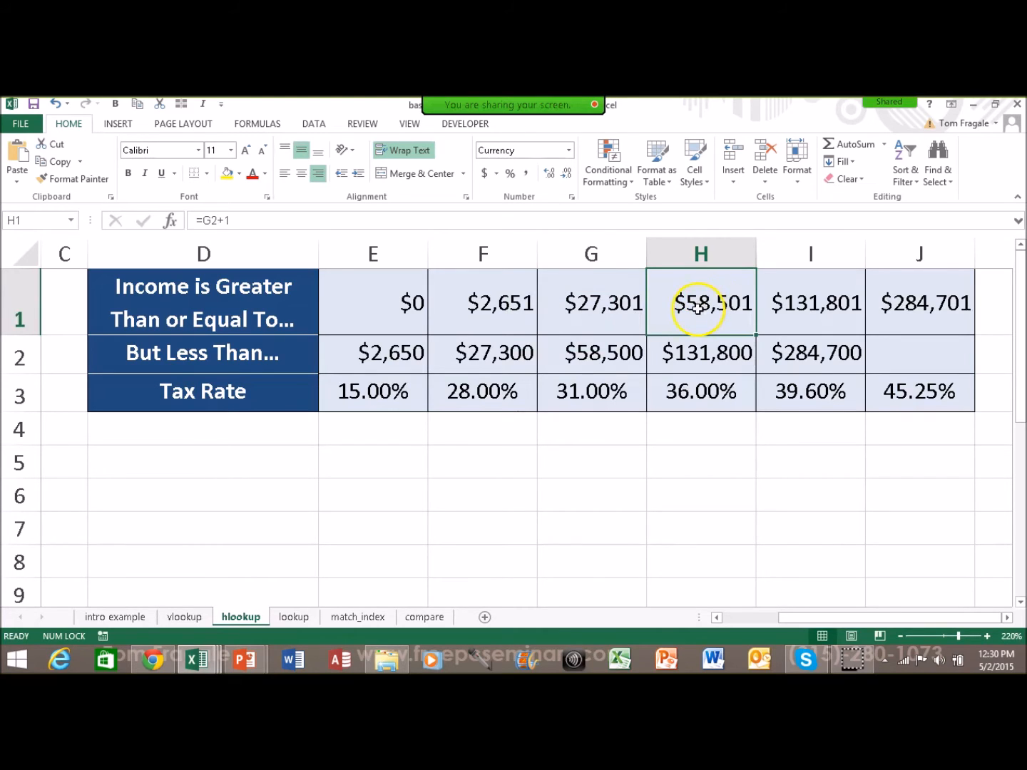
click(813, 307)
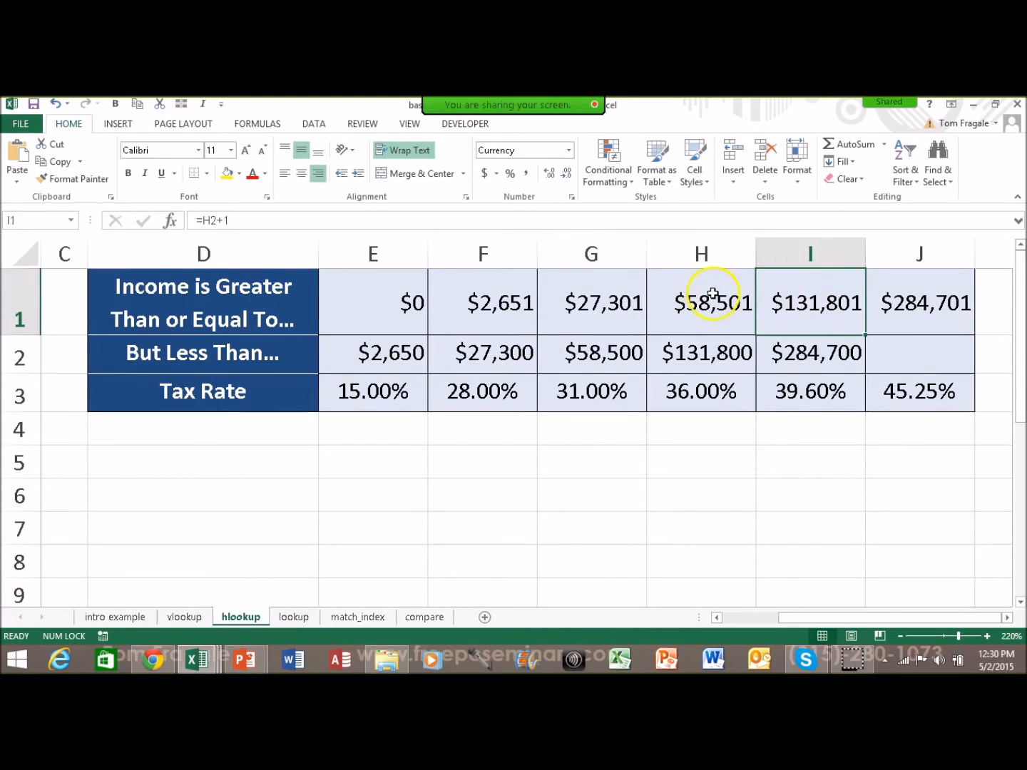
click(710, 294)
click(706, 393)
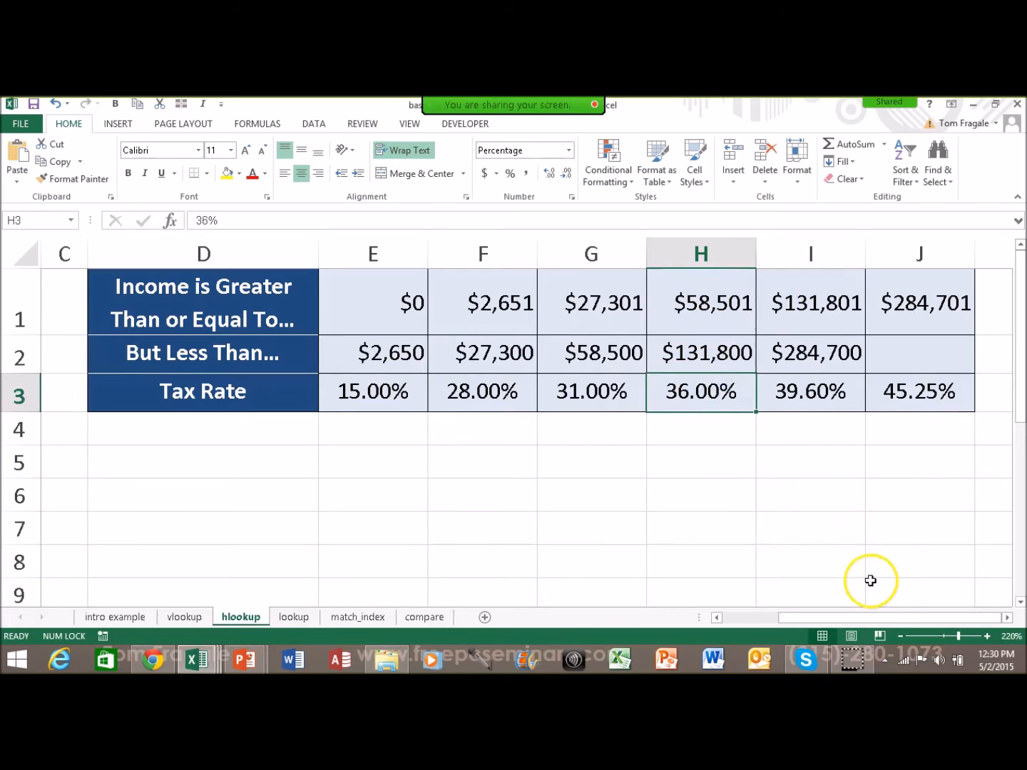
drag(872, 623, 738, 623)
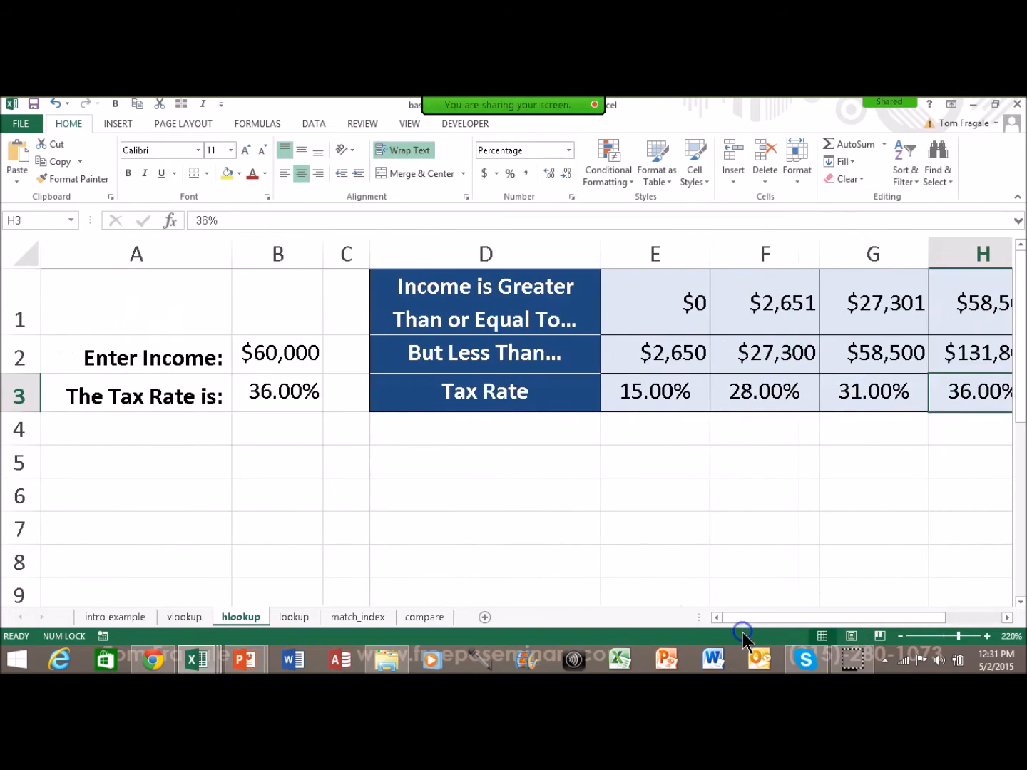
Step: Widen column B so the whole HLOOKUP formula in B3 fits on one line, and review its arguments
double_click(266, 395)
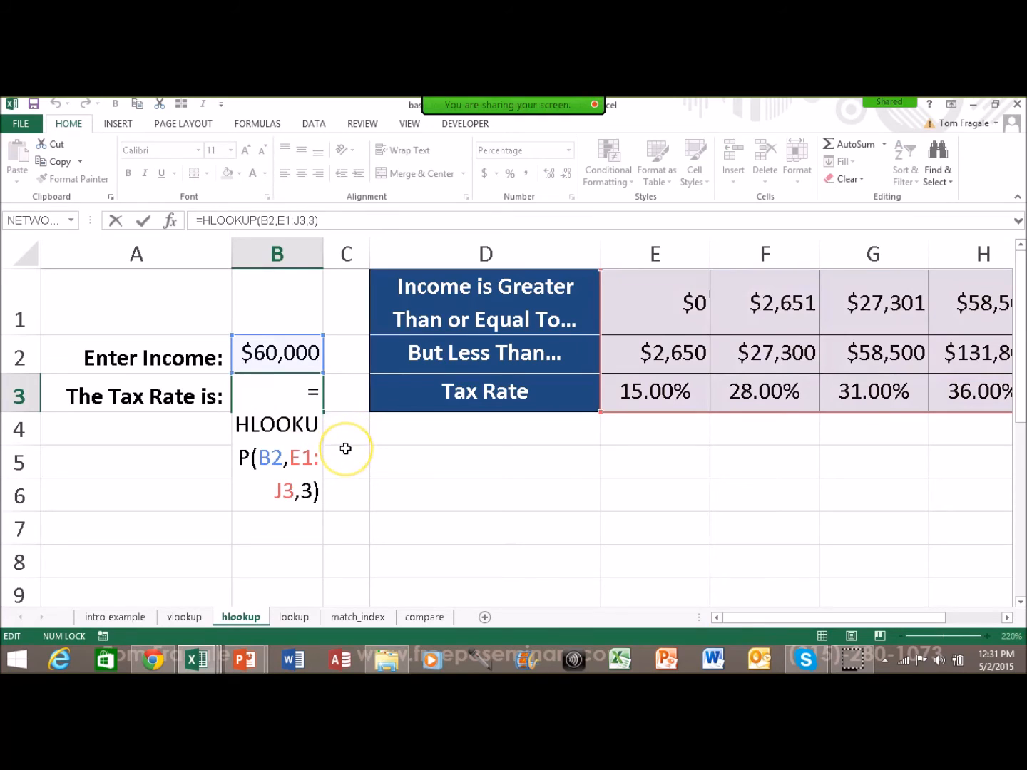
key(Escape)
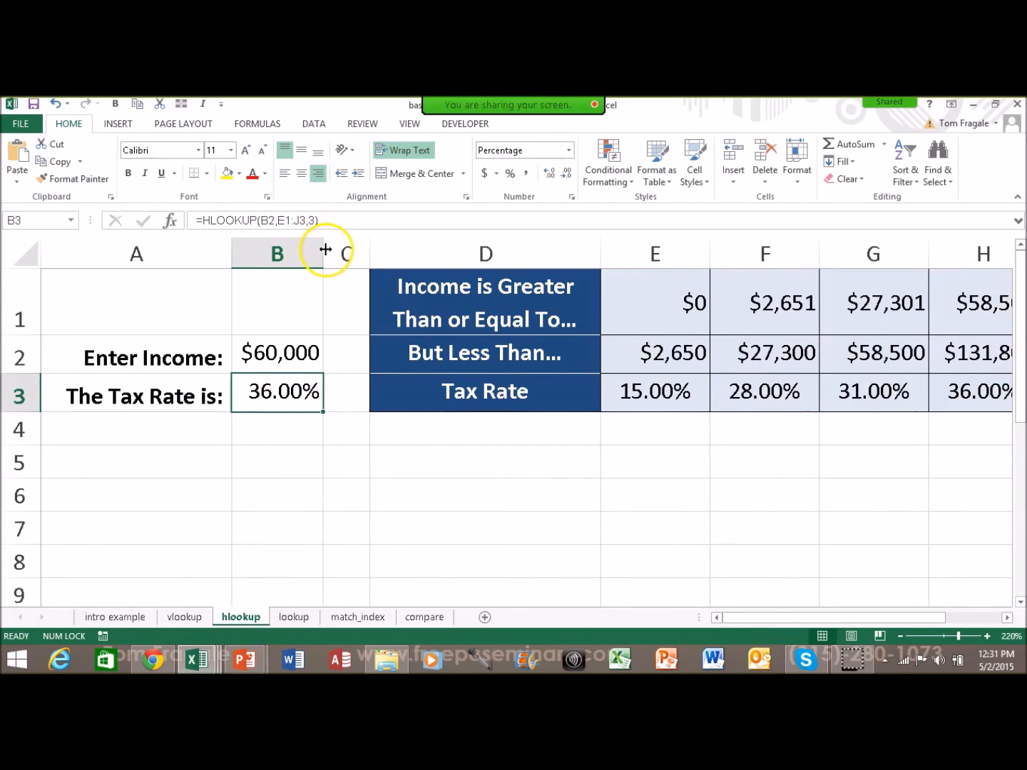
drag(324, 249, 469, 257)
double_click(350, 389)
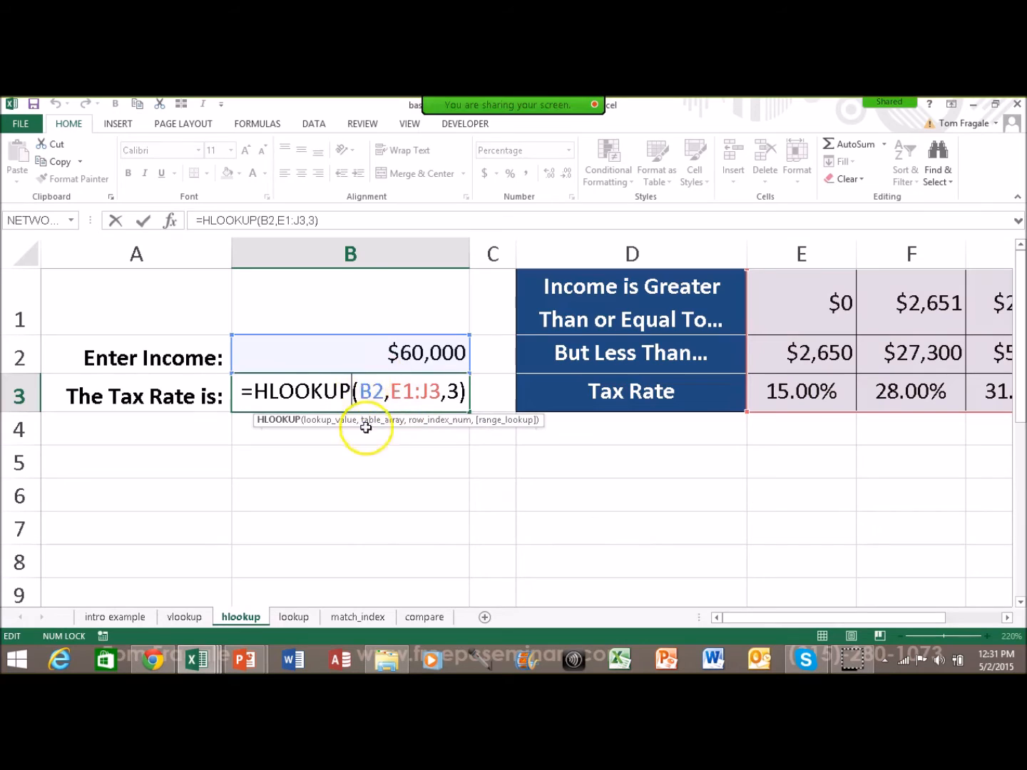
click(460, 392)
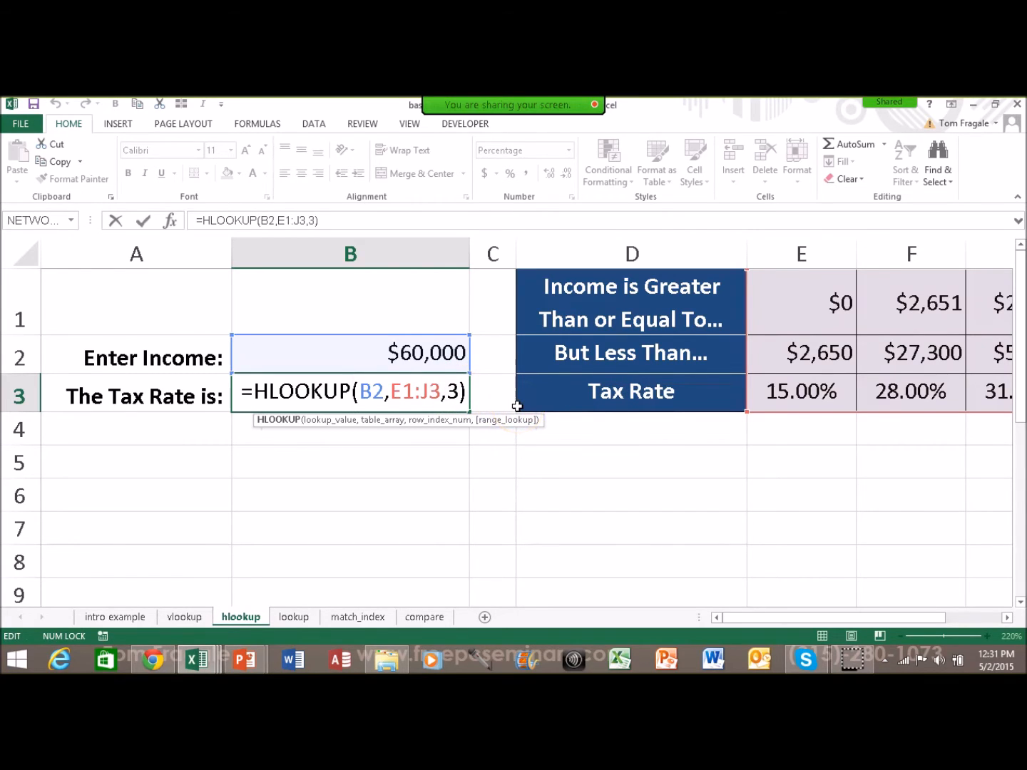
key(ctrl+Return)
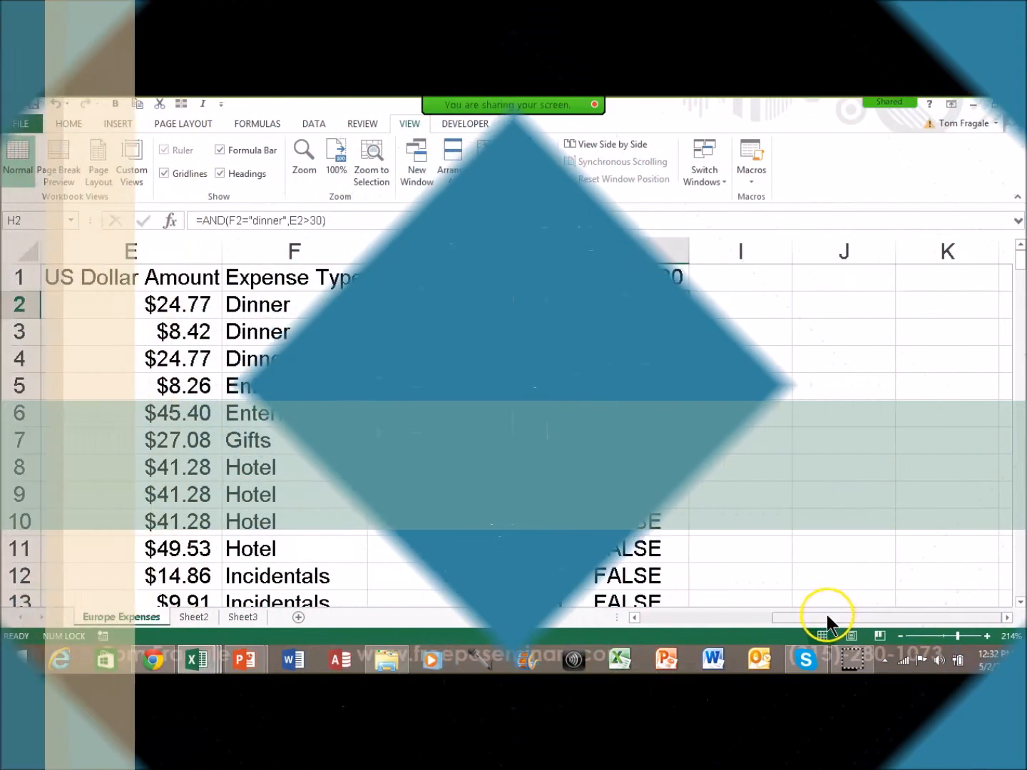
Step: Enter the label Dinner in cell J2 of the Europe Expenses sheet
drag(828, 627, 806, 621)
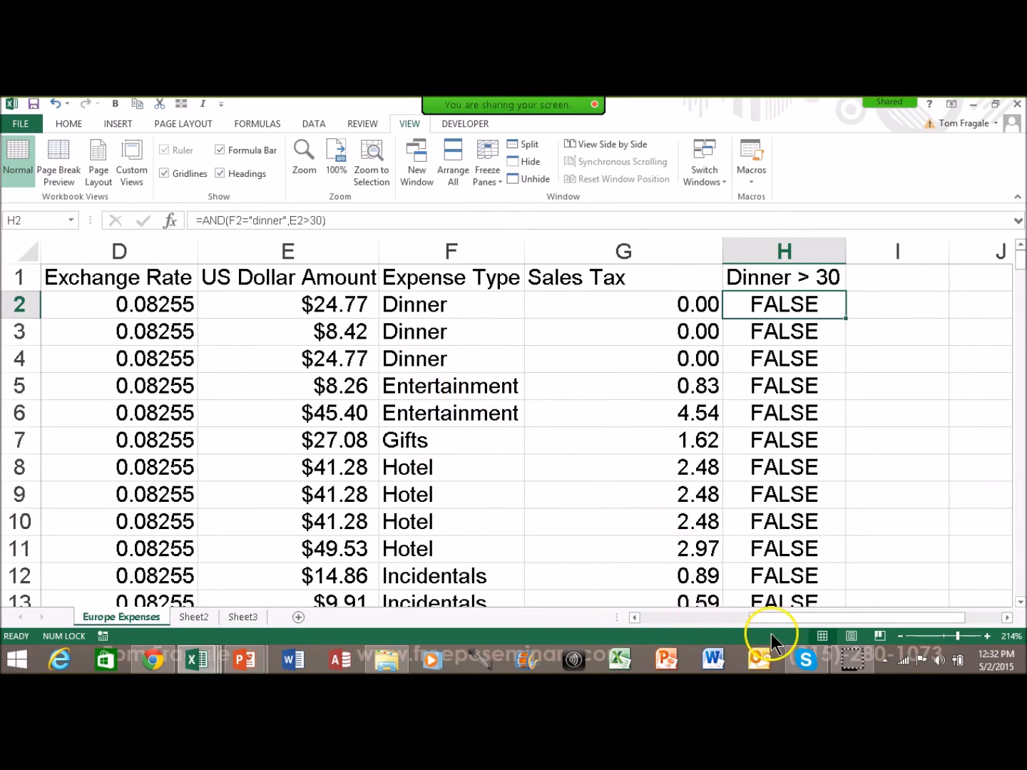
drag(778, 621, 837, 625)
click(812, 331)
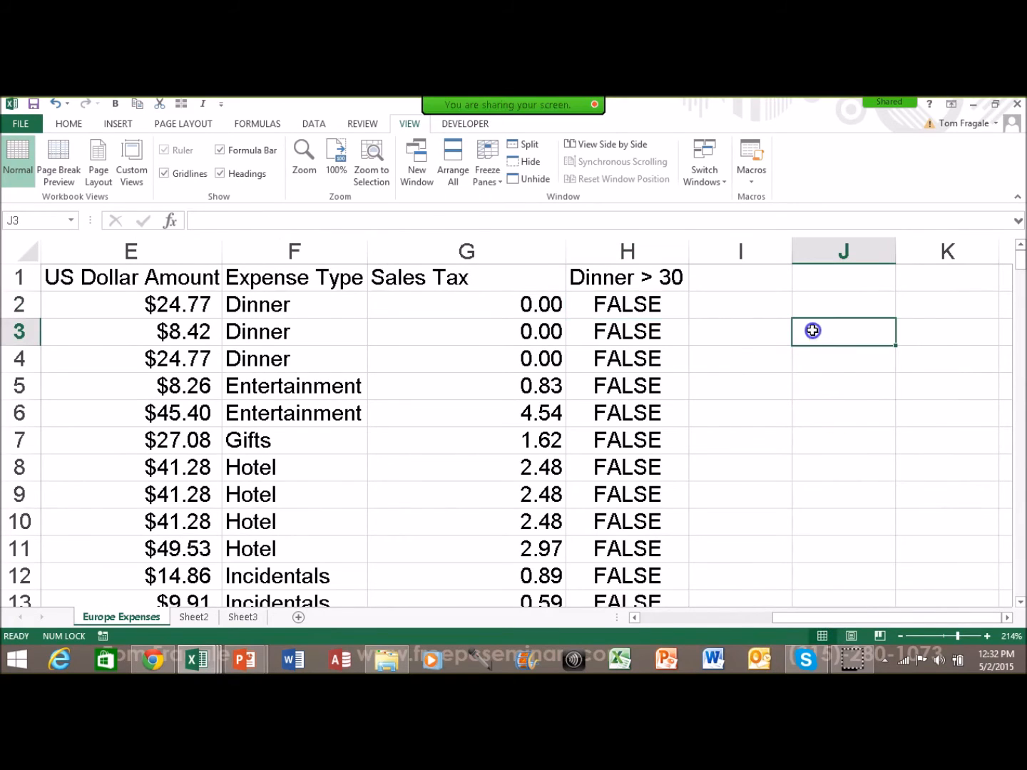
click(800, 305)
text(Dinner)
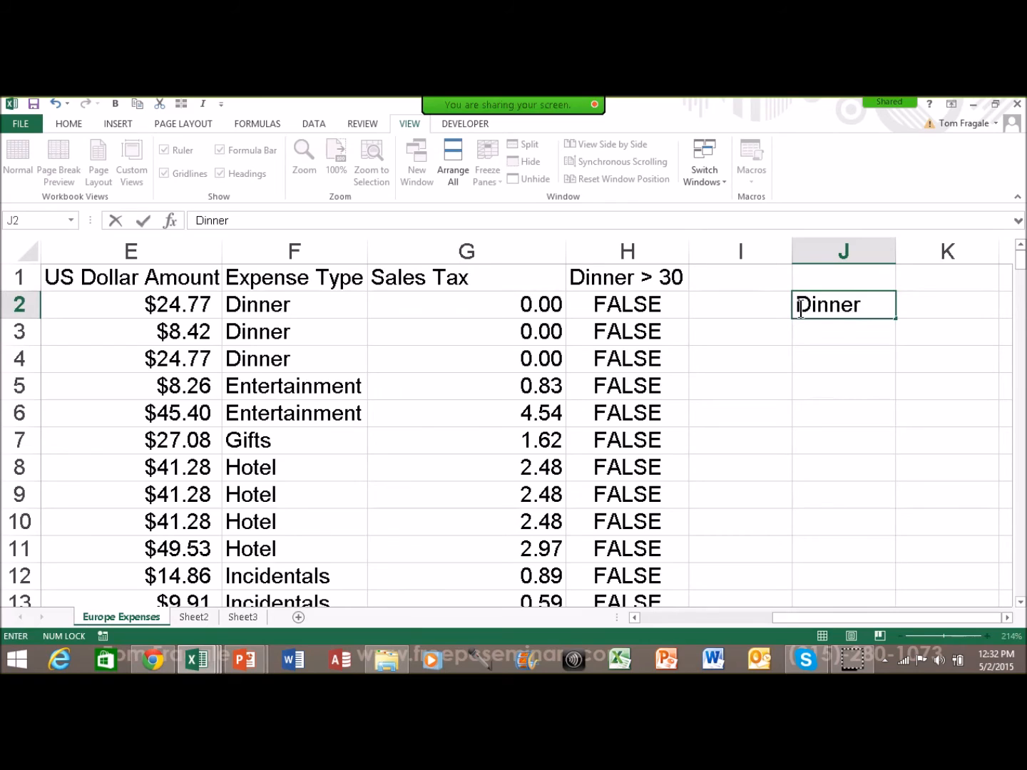
Step: Start a SUMIF formula in K2 with the whole Expense Type column F as its range
click(935, 316)
click(1007, 618)
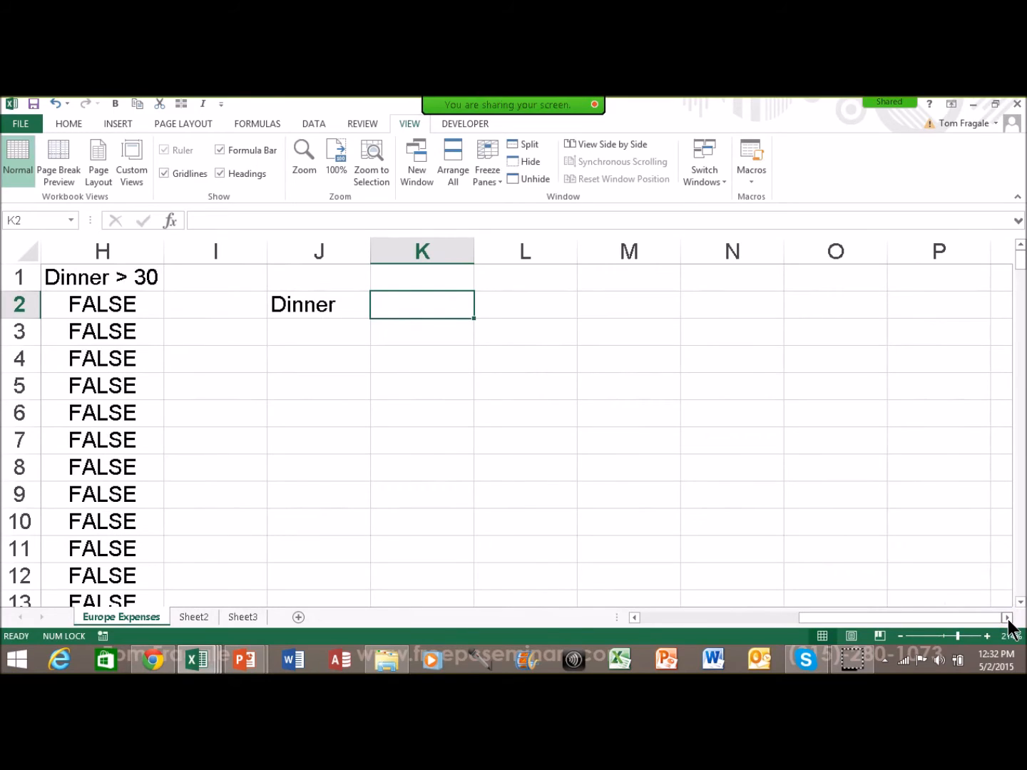
text(=sumif)
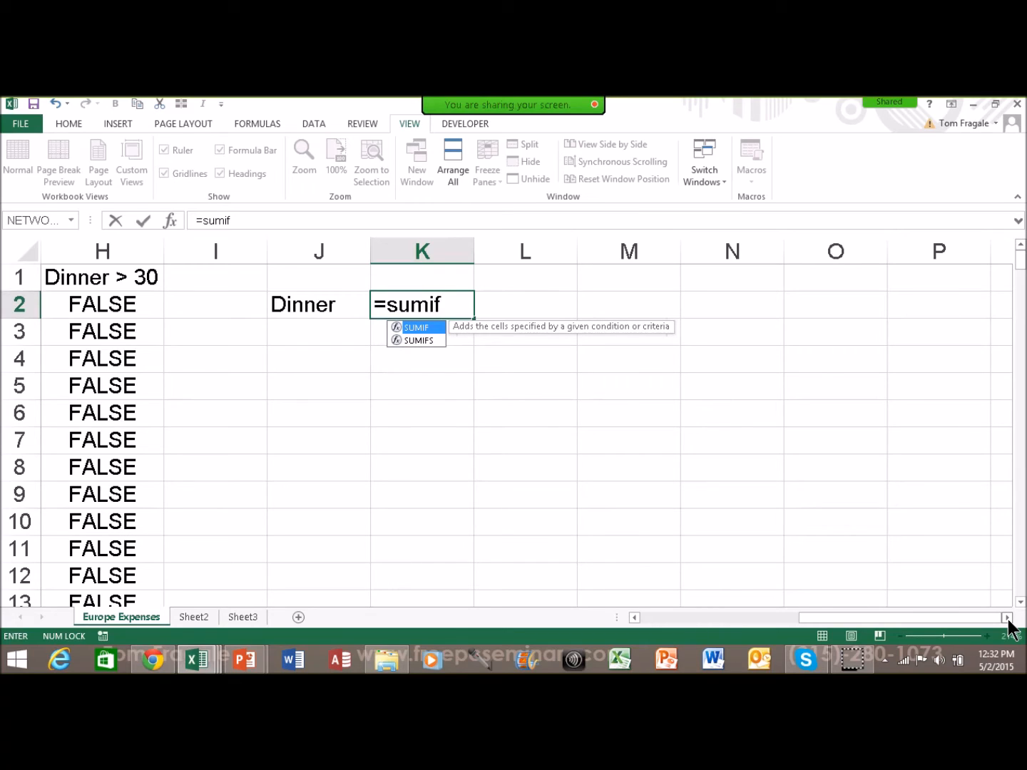
text(()
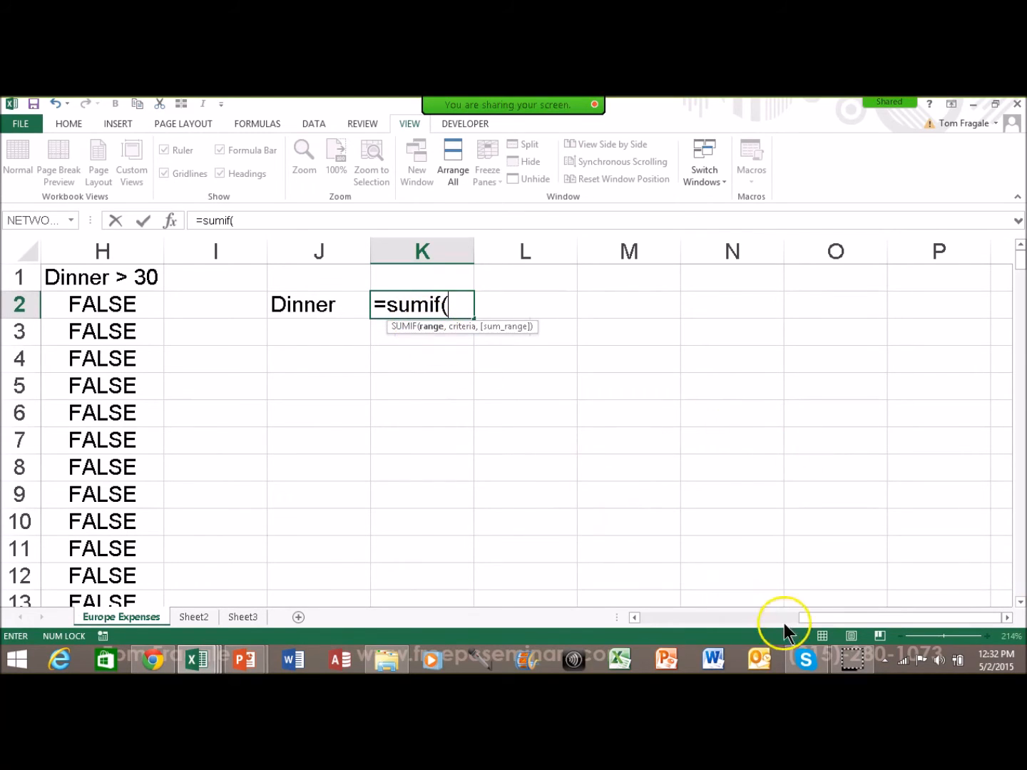
drag(821, 619, 755, 620)
click(271, 250)
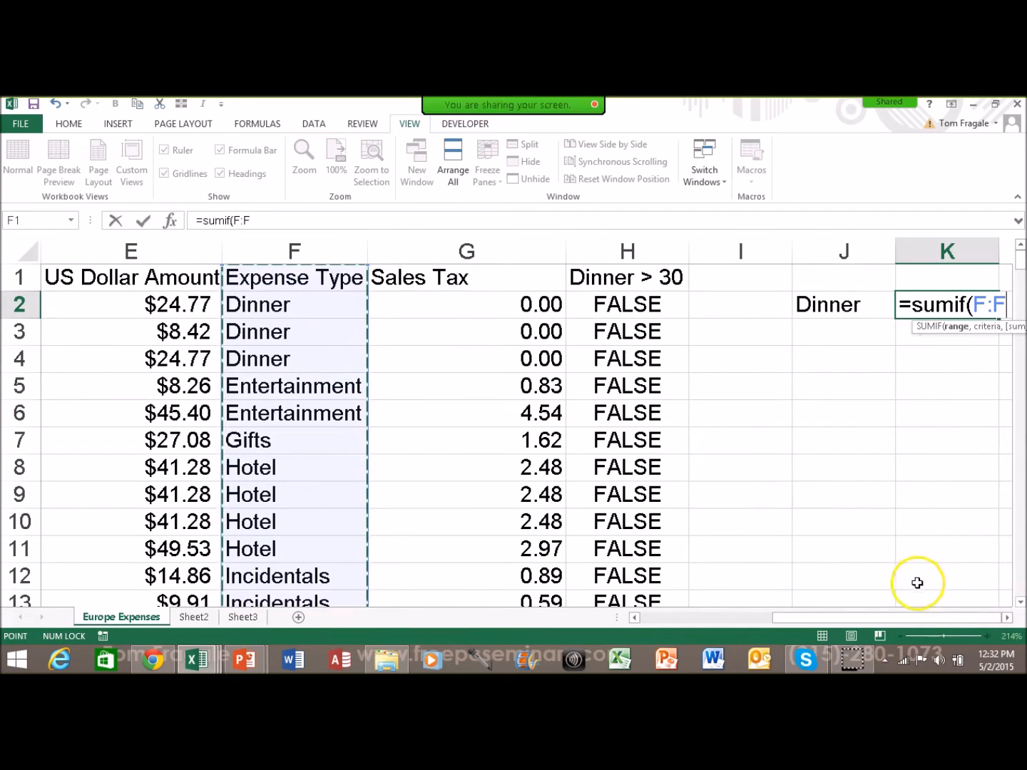
Step: Add the Dinner label in J2 as the criteria of the SUMIF formula
click(1008, 620)
click(1007, 619)
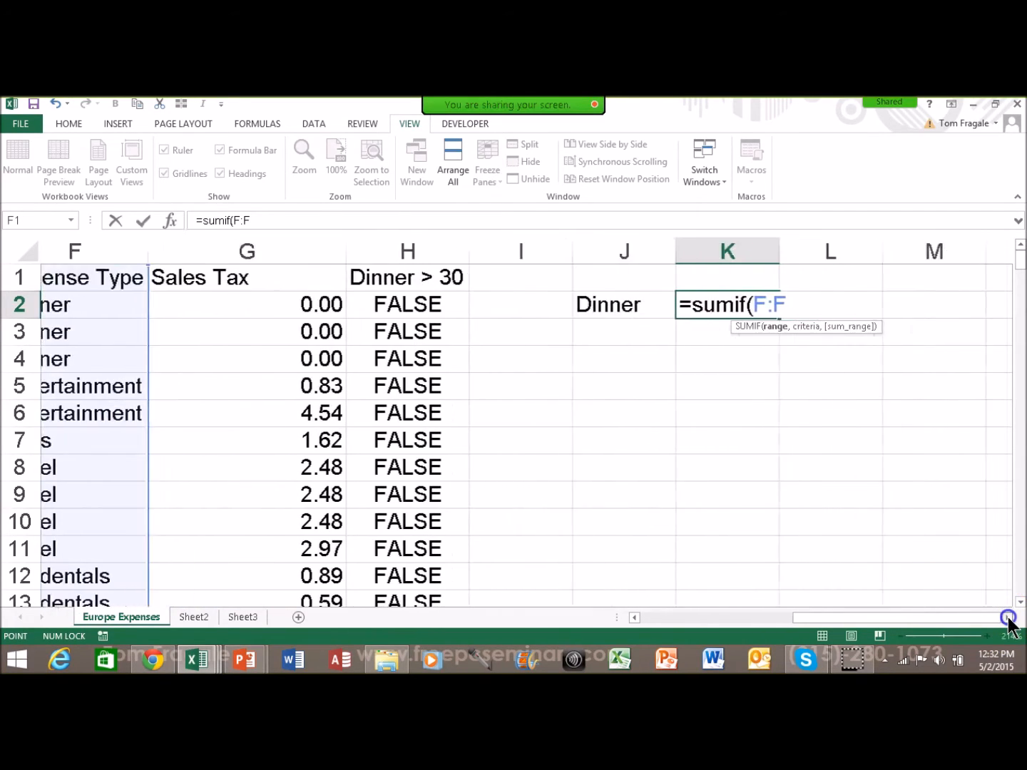
click(1008, 619)
text(,)
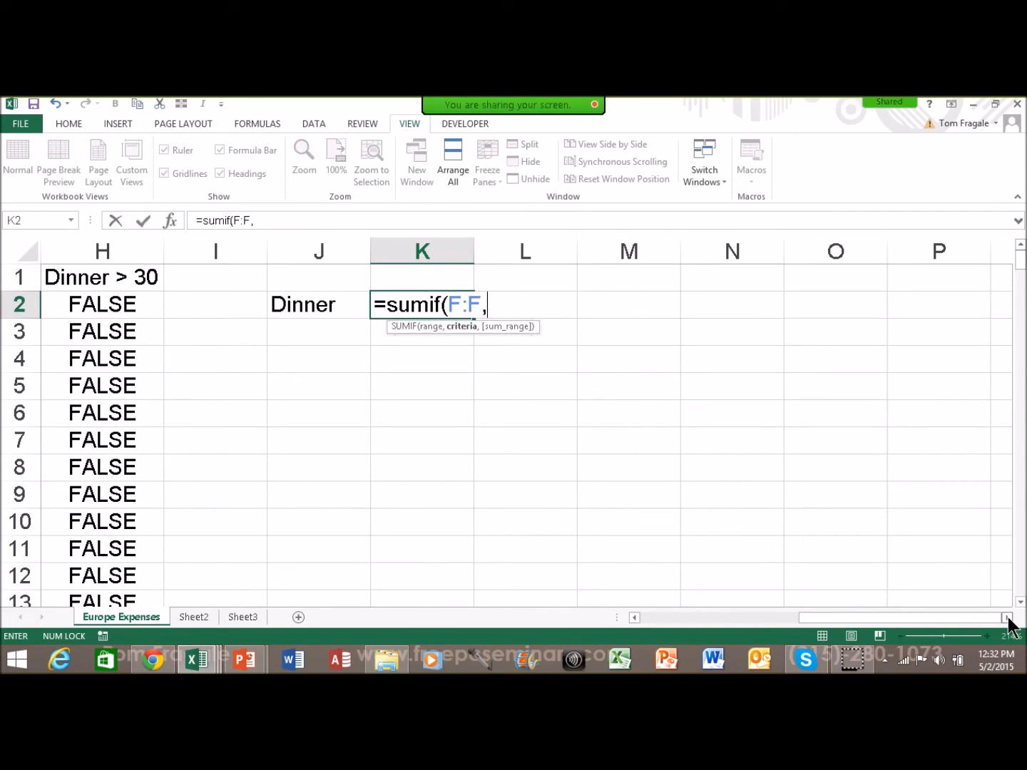
click(304, 303)
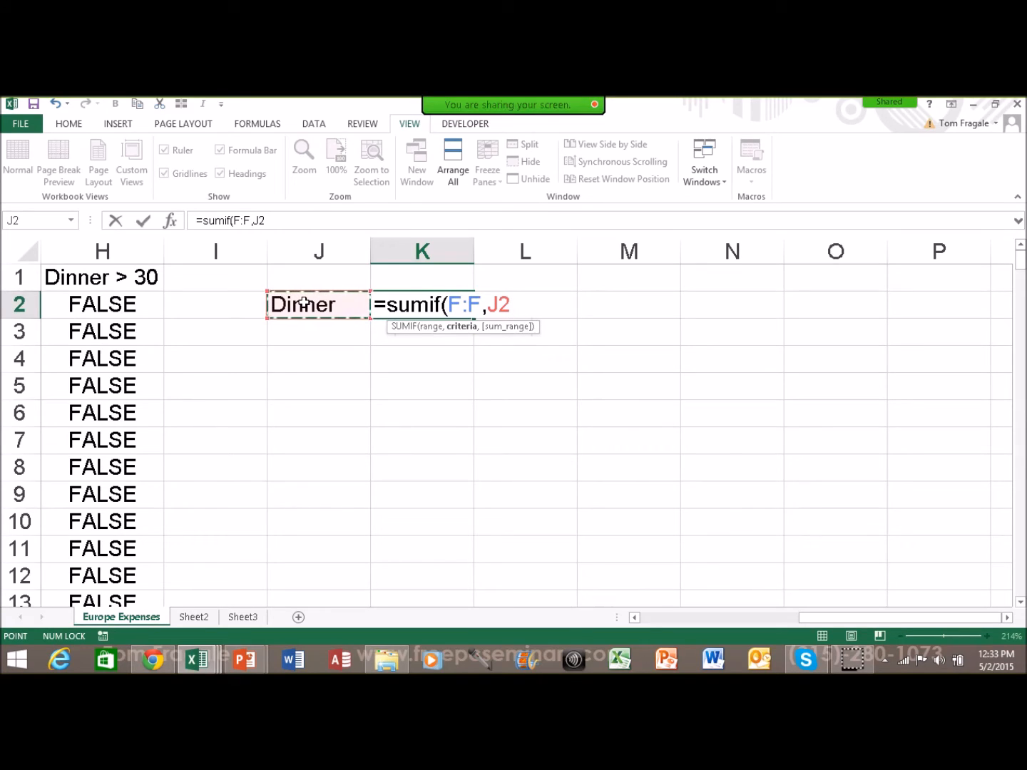
text(,)
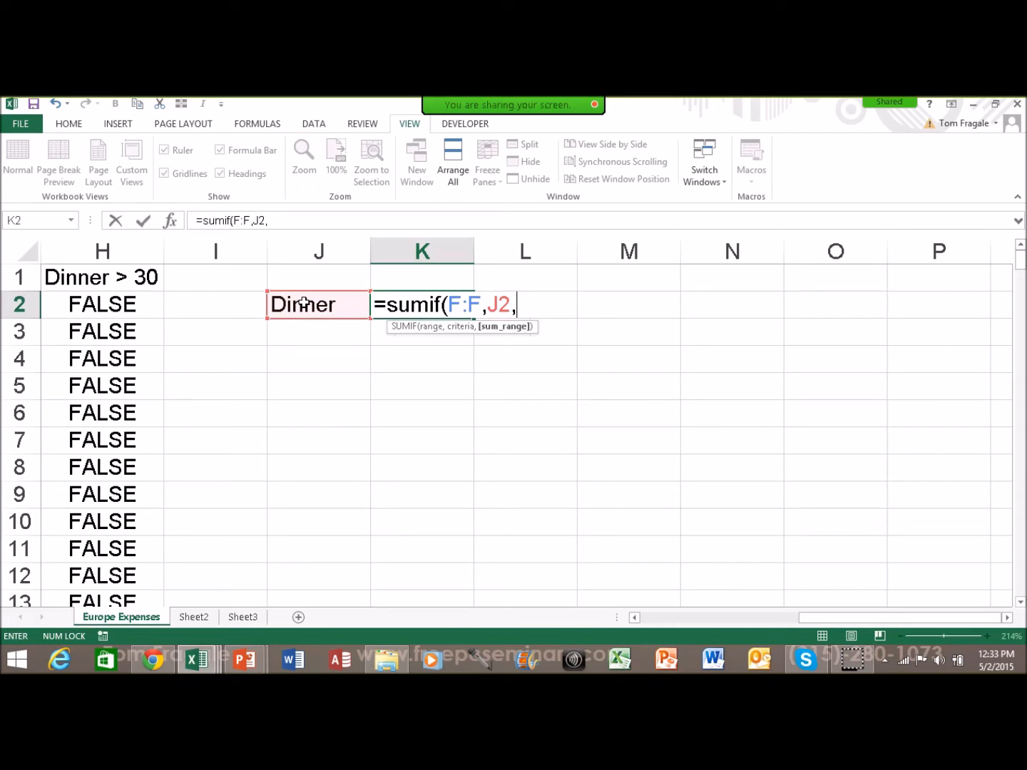
Step: Use the whole US Dollar Amount column E as the sum range of the SUMIF formula in K2
click(821, 618)
drag(821, 619, 740, 624)
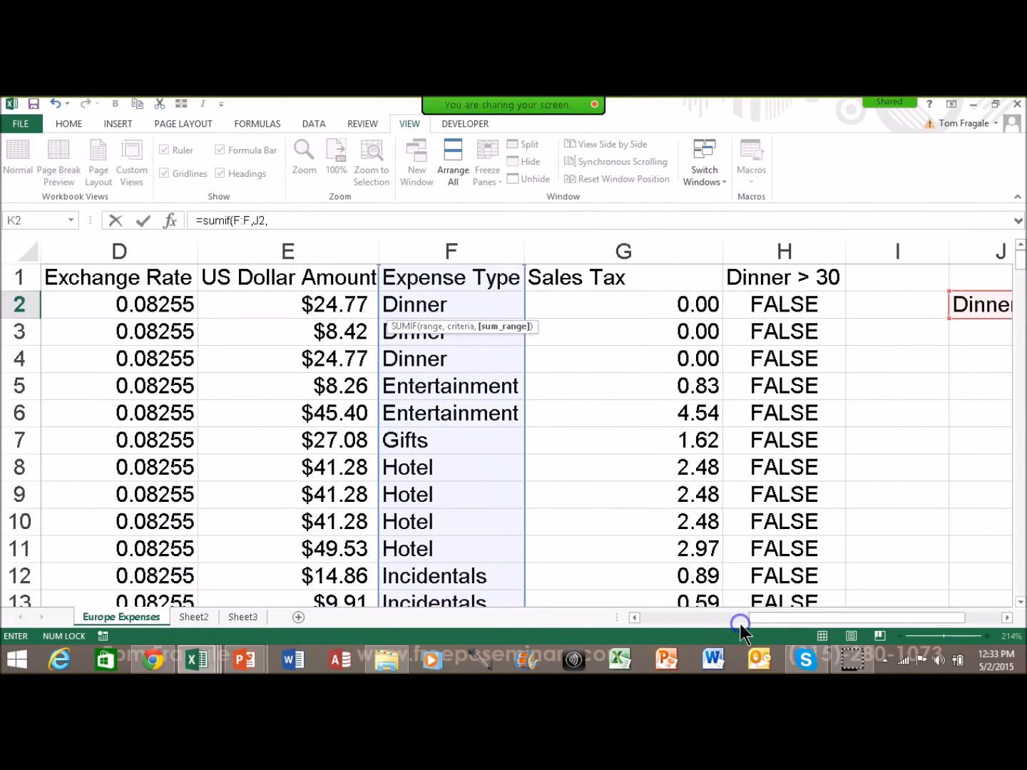
click(270, 246)
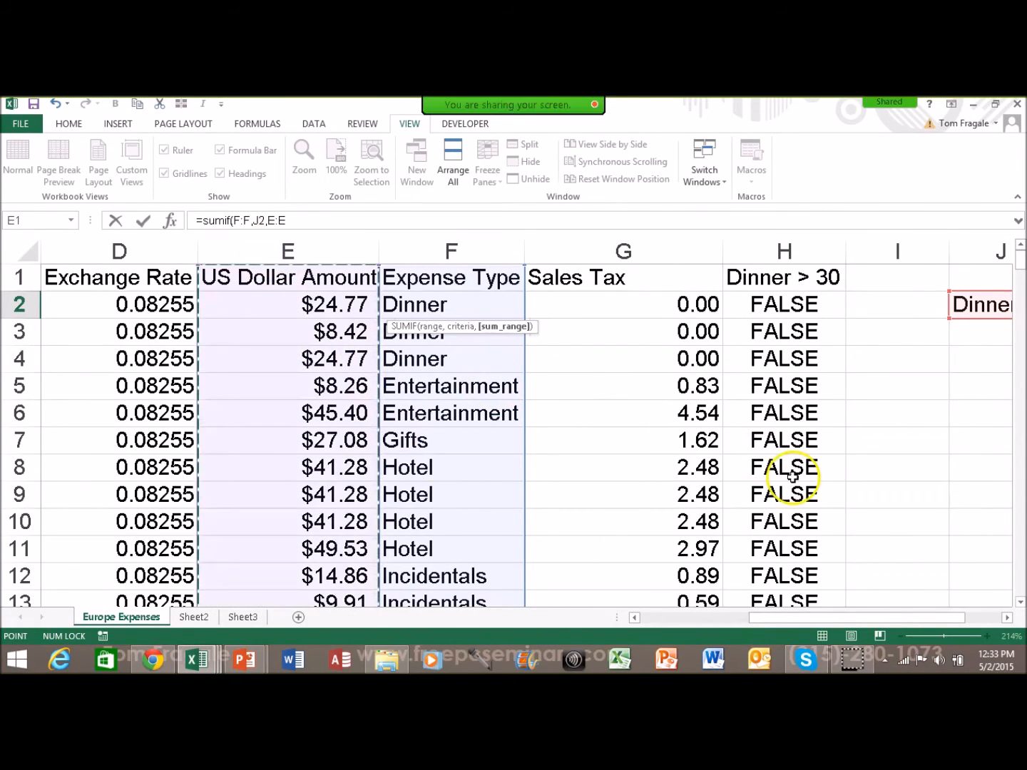
click(1008, 617)
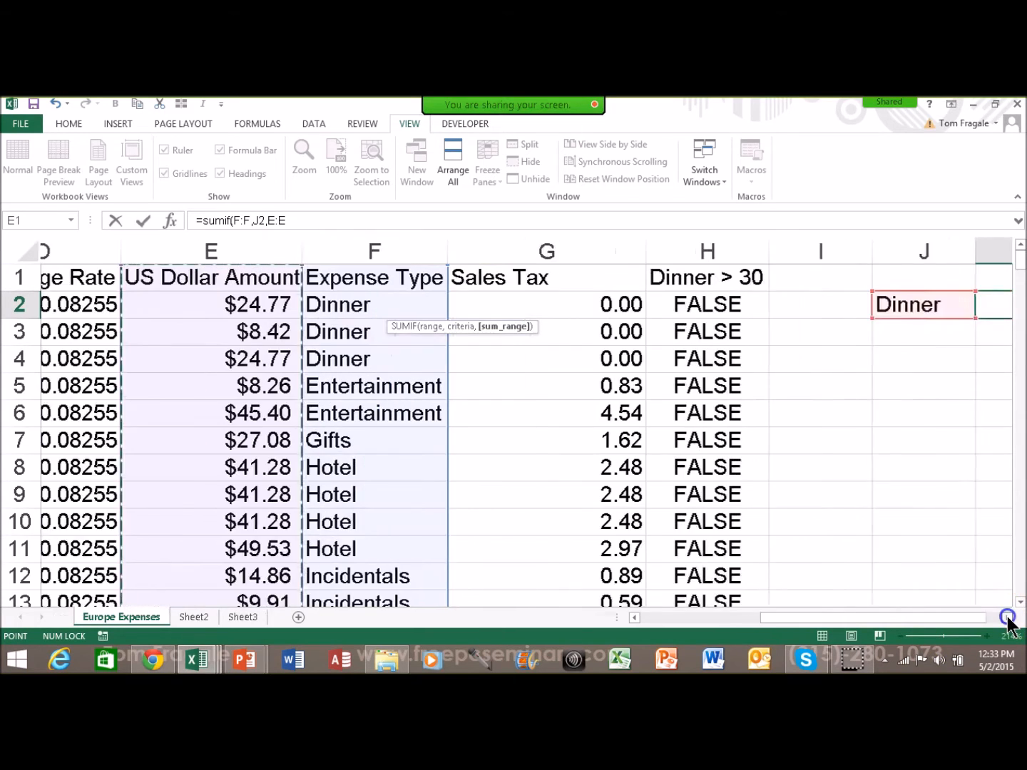
Step: Complete the formula =SUMIF(F:F,J2,E:E) in cell K2 and review its arguments
click(1008, 618)
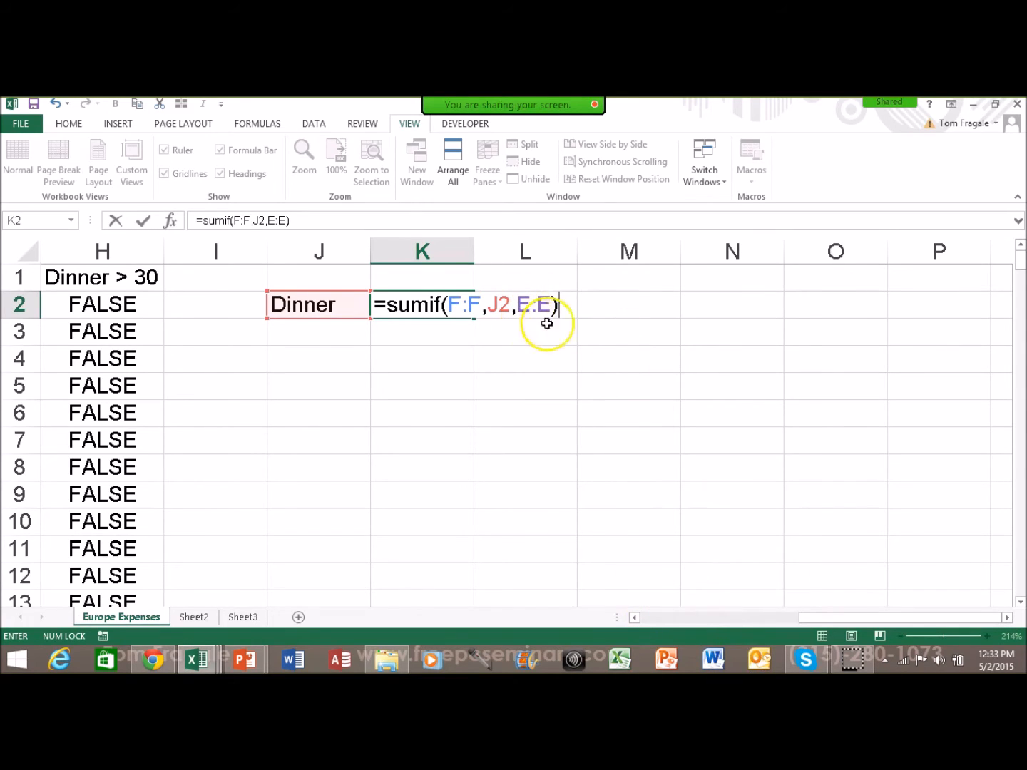
click(632, 620)
click(632, 619)
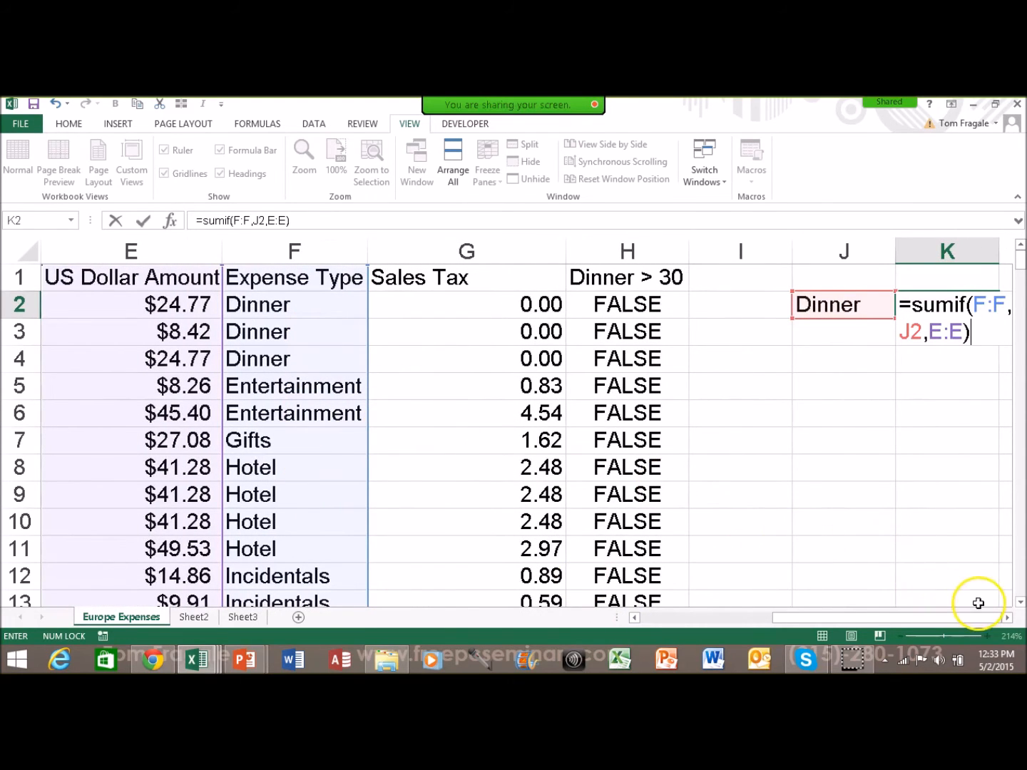
click(1007, 619)
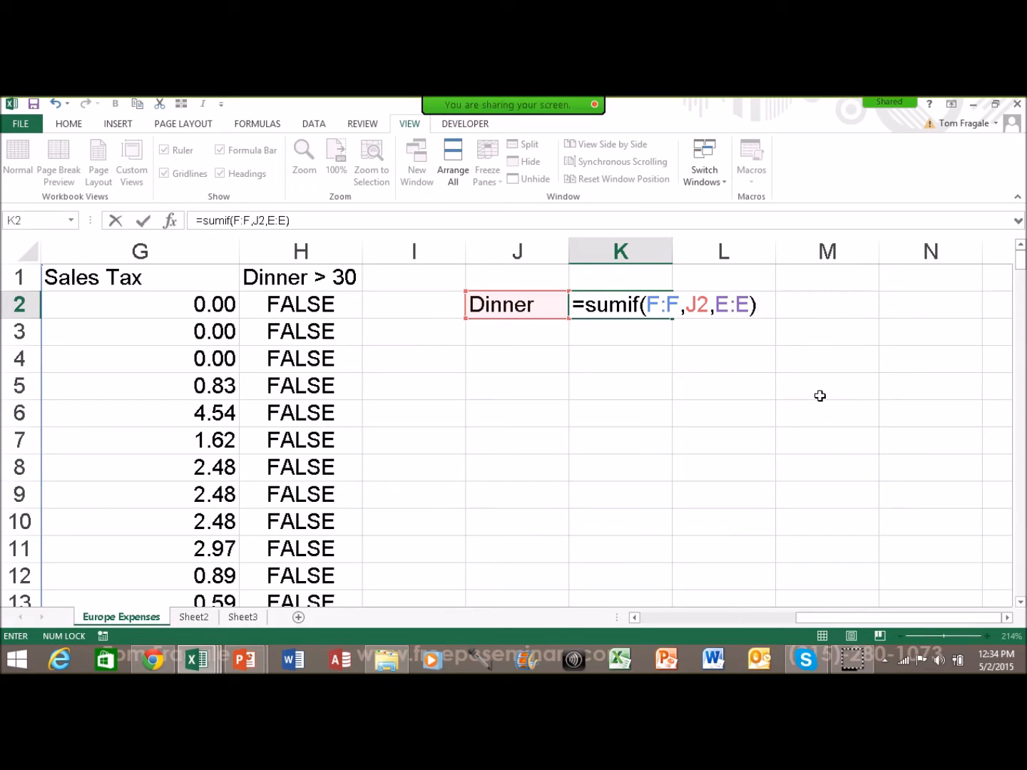
key(Return)
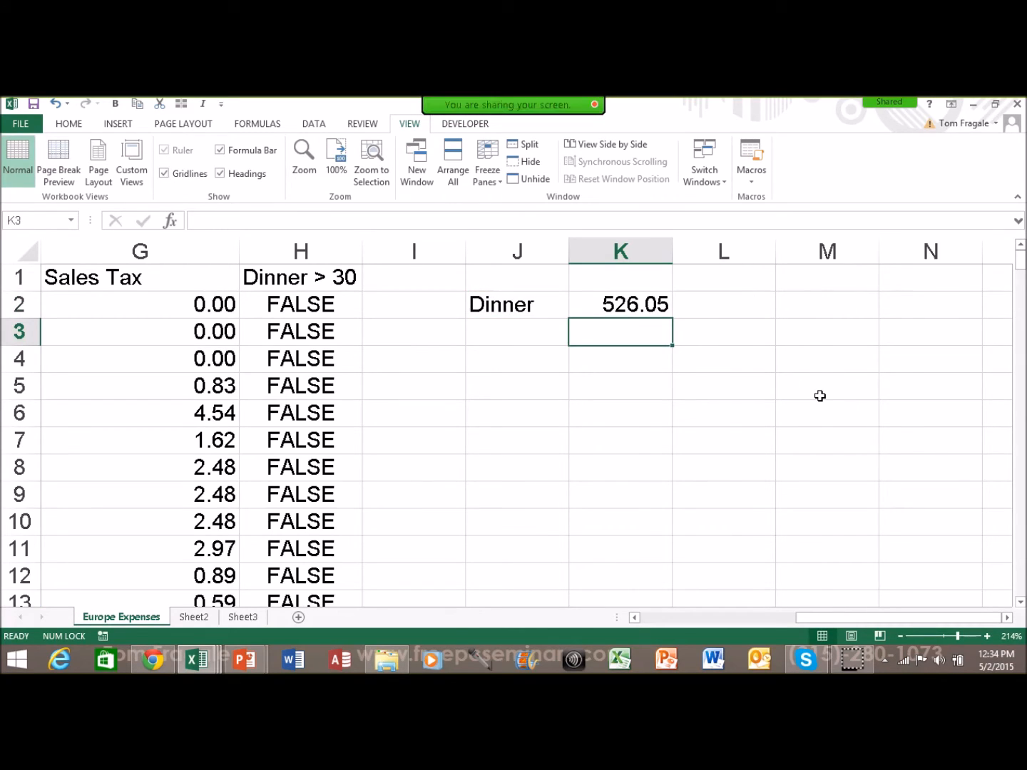
click(612, 305)
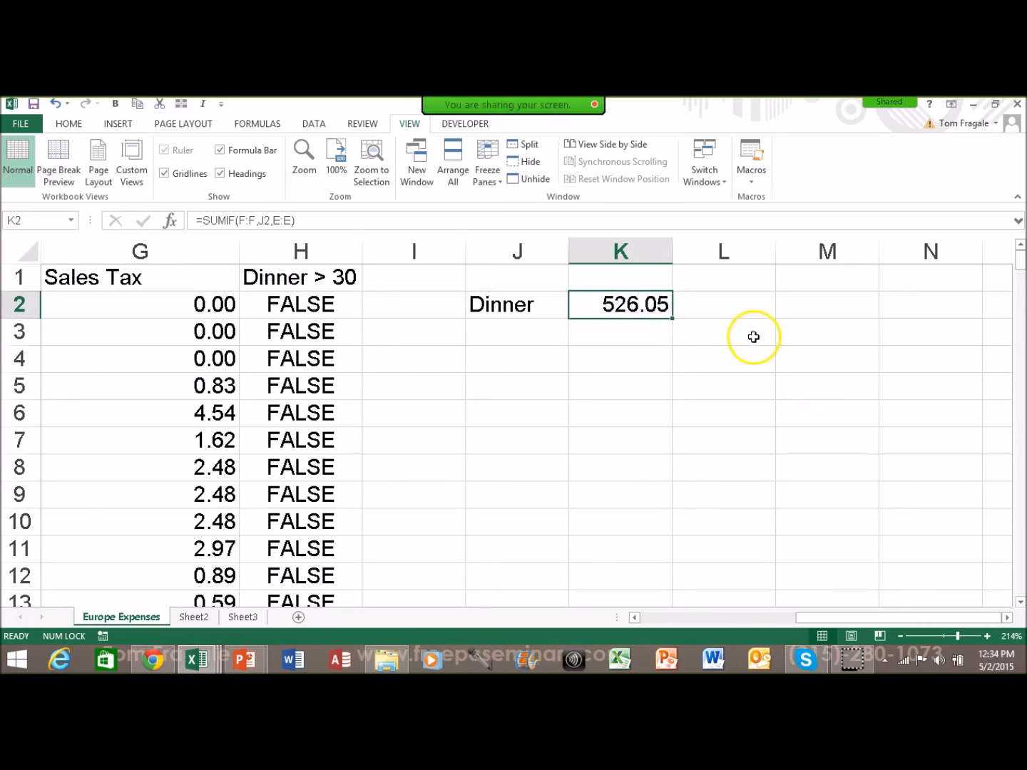
double_click(604, 301)
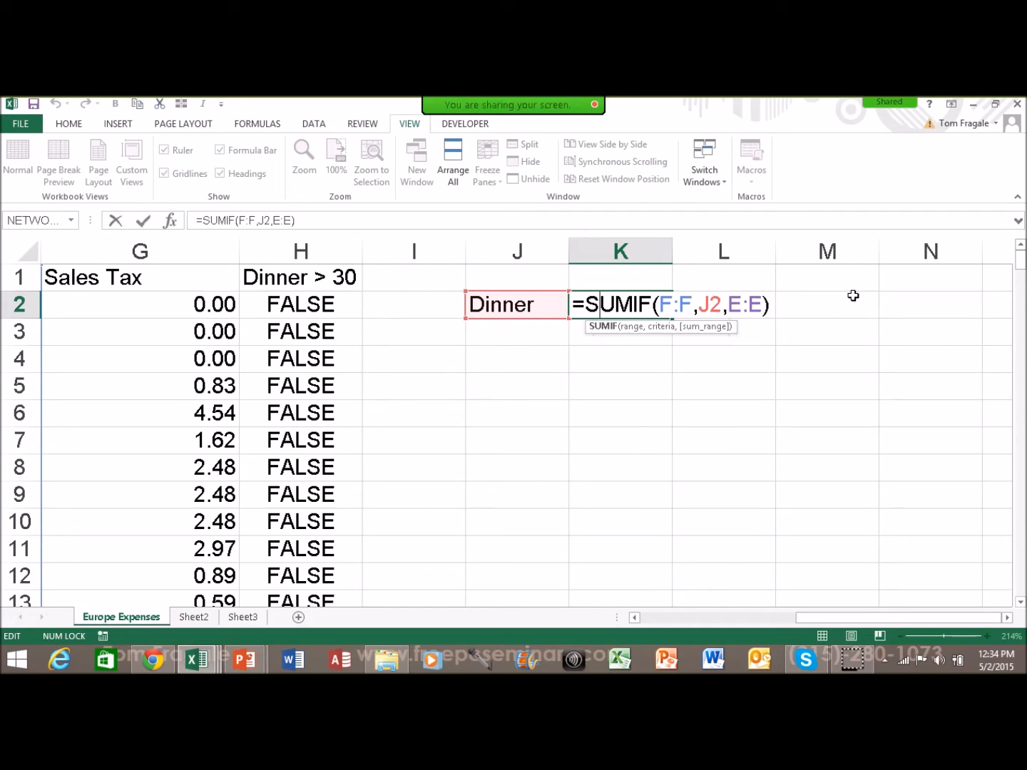
key(Return)
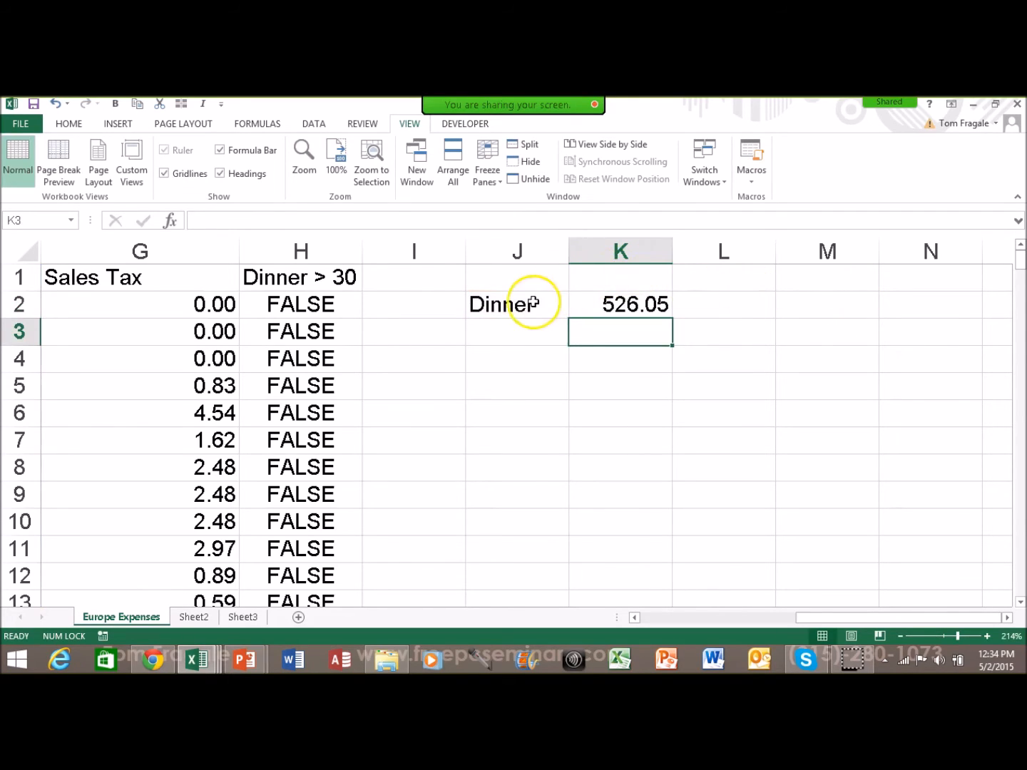
Step: Enter the headings Sum, Count and Average in cells K1, L1 and M1
click(529, 304)
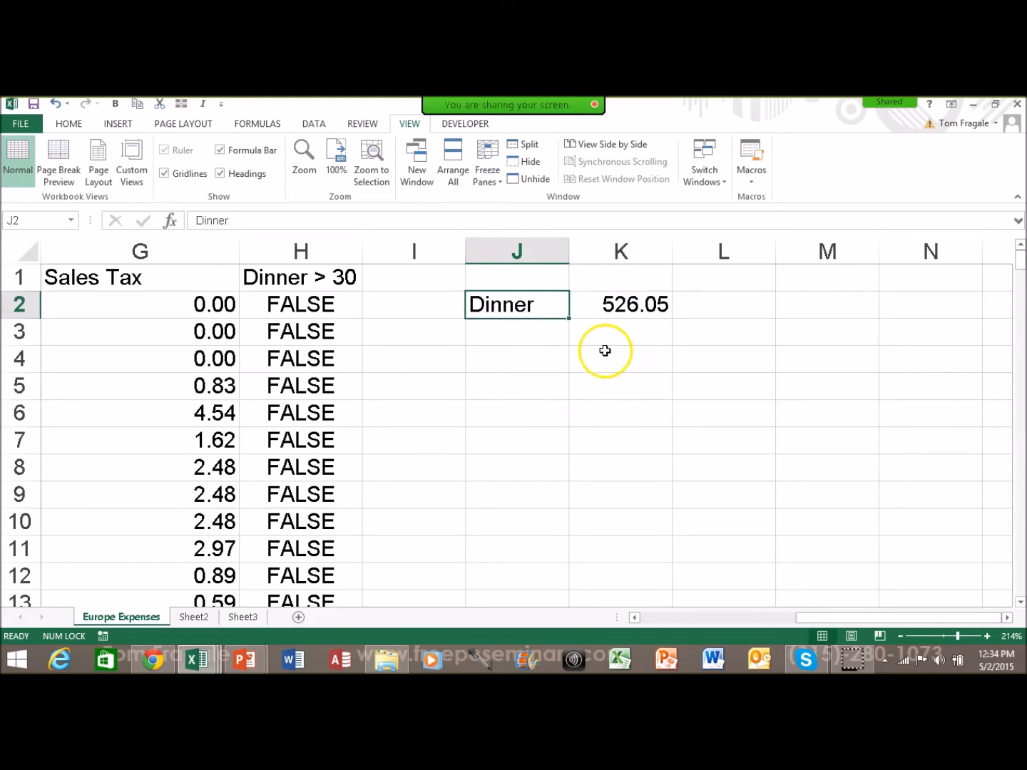
click(620, 282)
text(Sum)
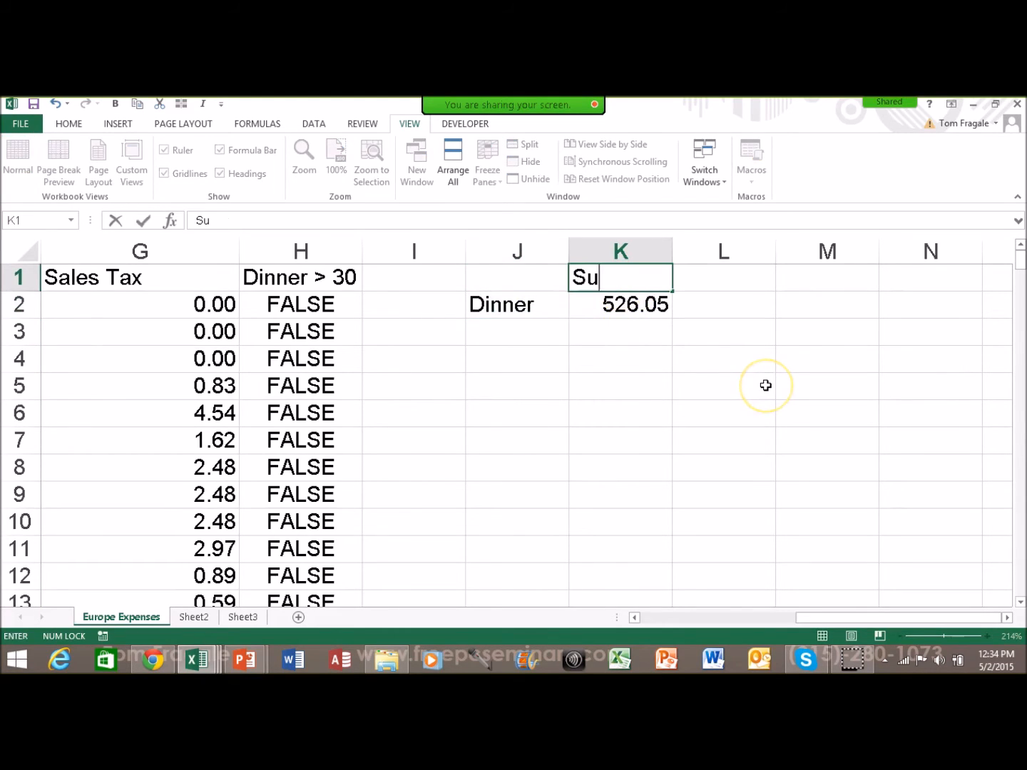
key(Tab)
text(Count)
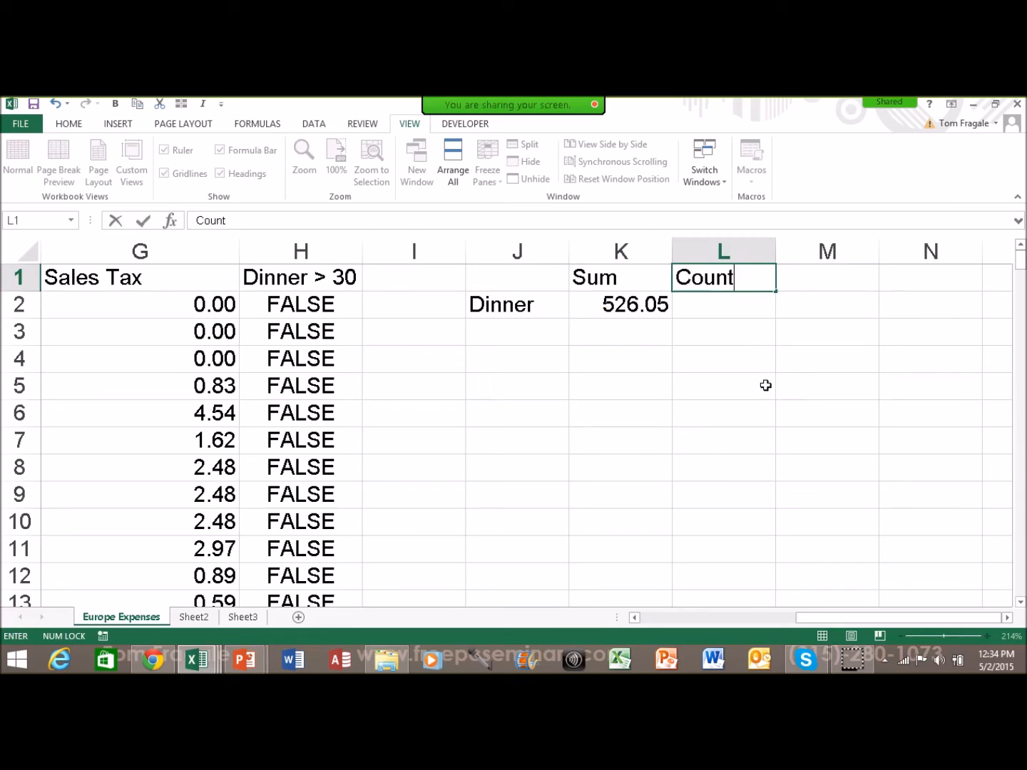
key(Tab)
text(Average)
key(Return)
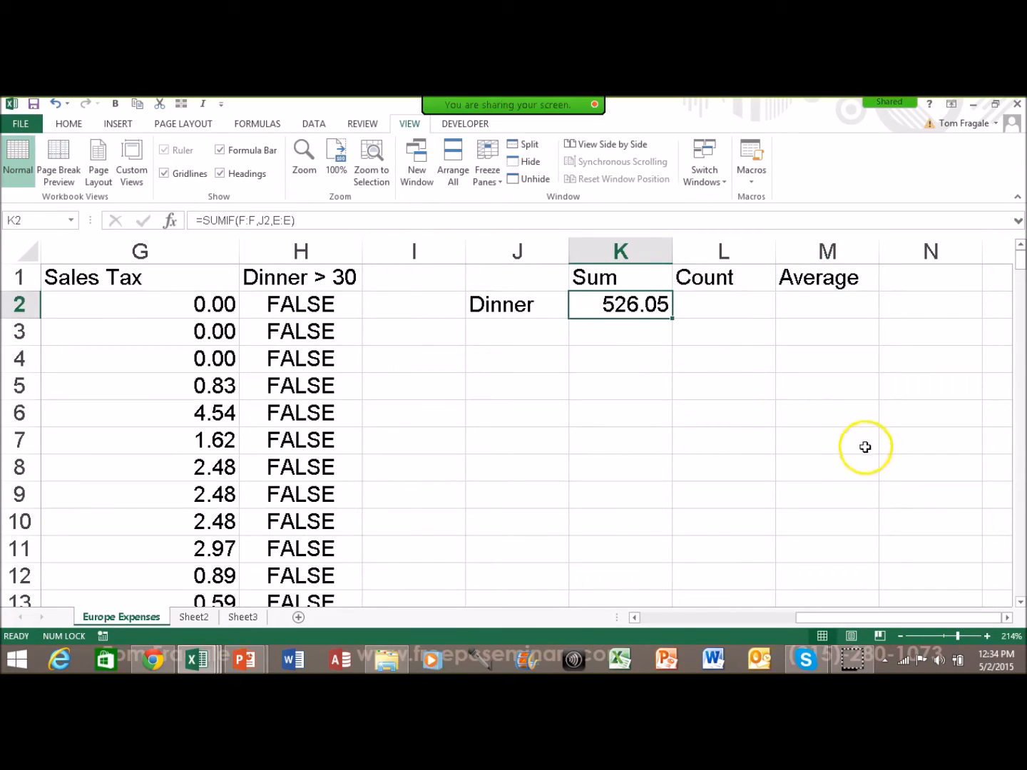
Step: List the expense types Lunch, Breakfast, Hotel, Taxi, Snack and Train below Dinner in cells J3 to J8
click(525, 306)
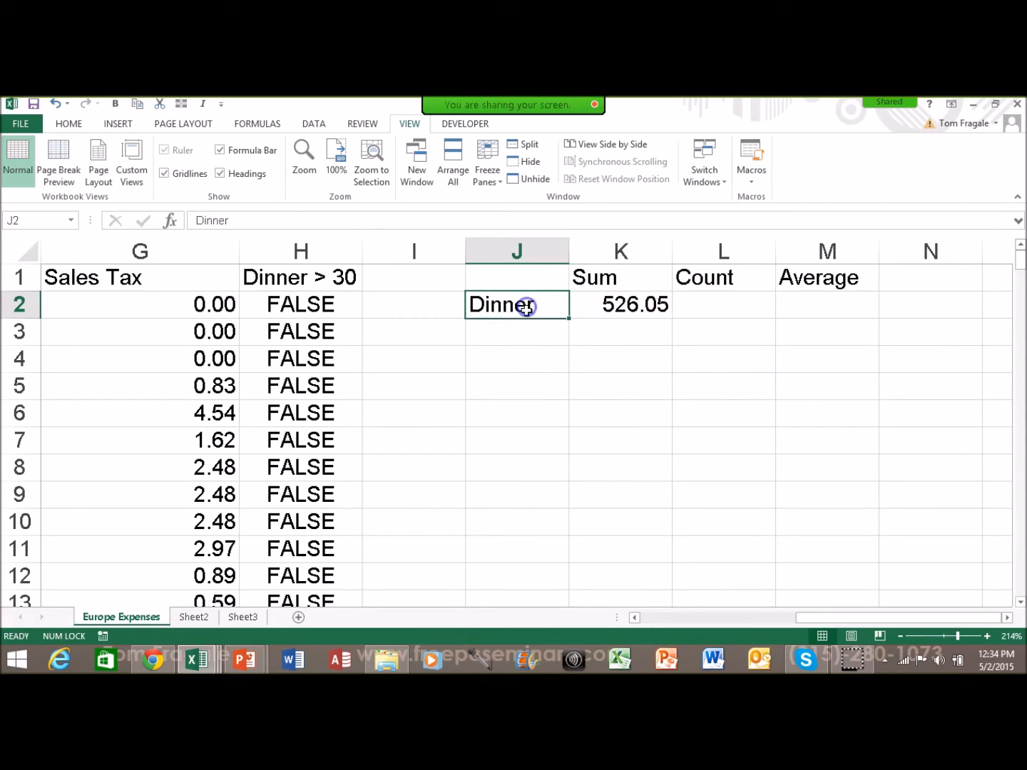
click(510, 332)
text(Lunch)
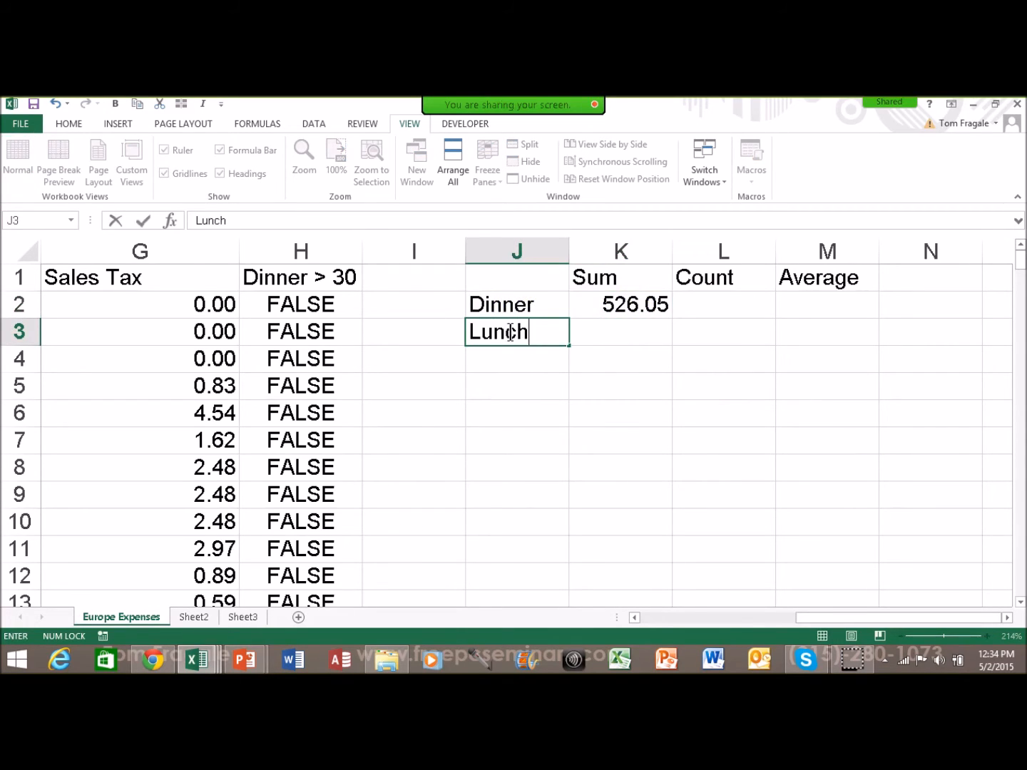
key(Return)
text(Bre)
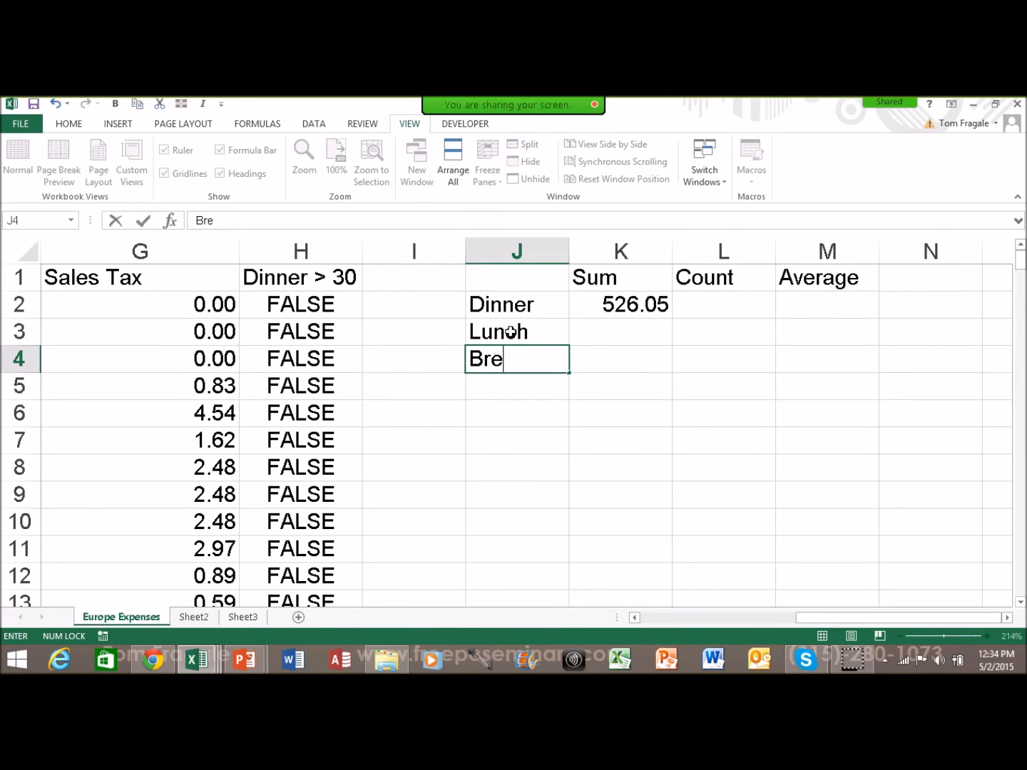
text(akfast)
key(Return)
text(Hotel)
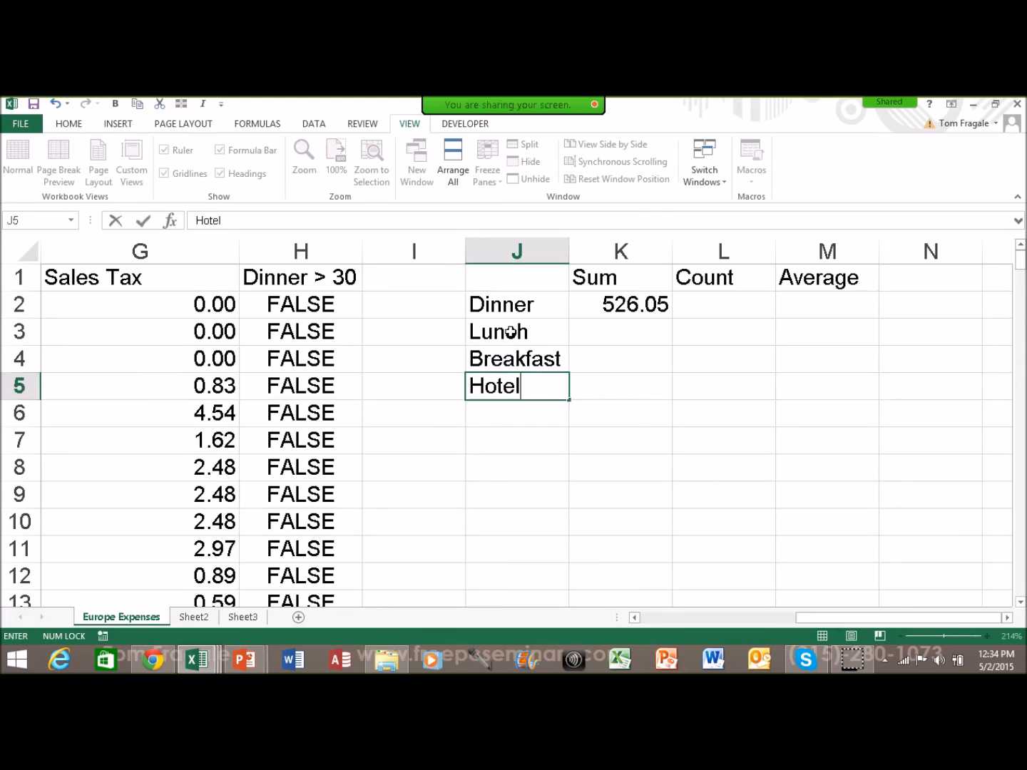
key(Return)
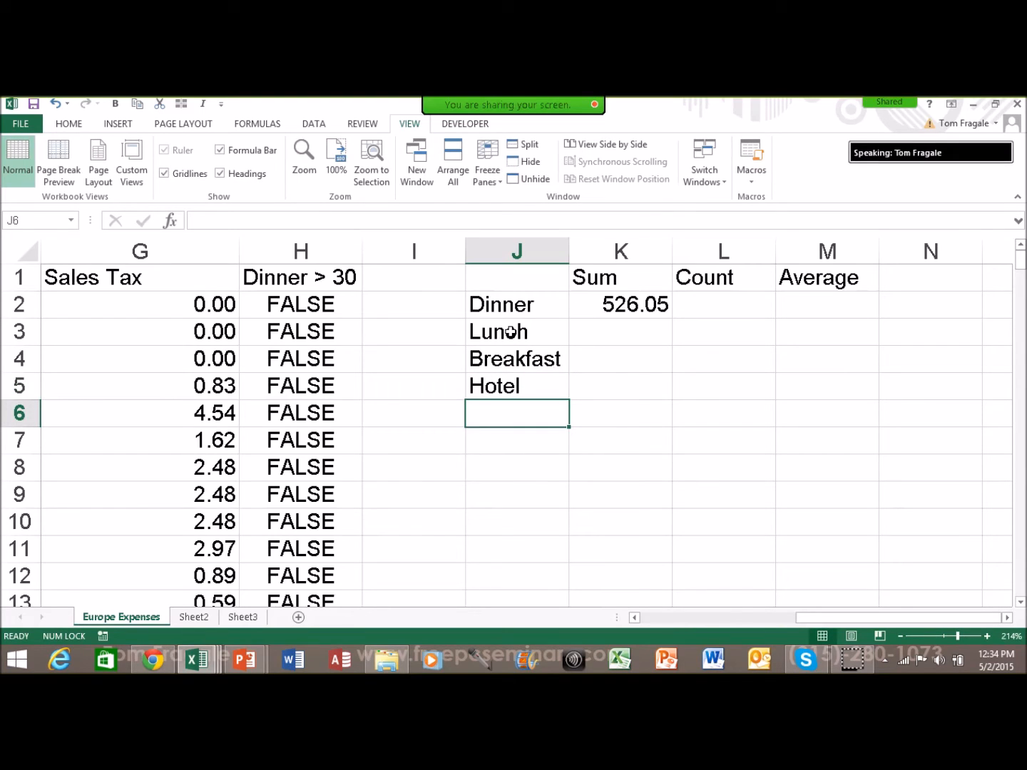
text(Taxi)
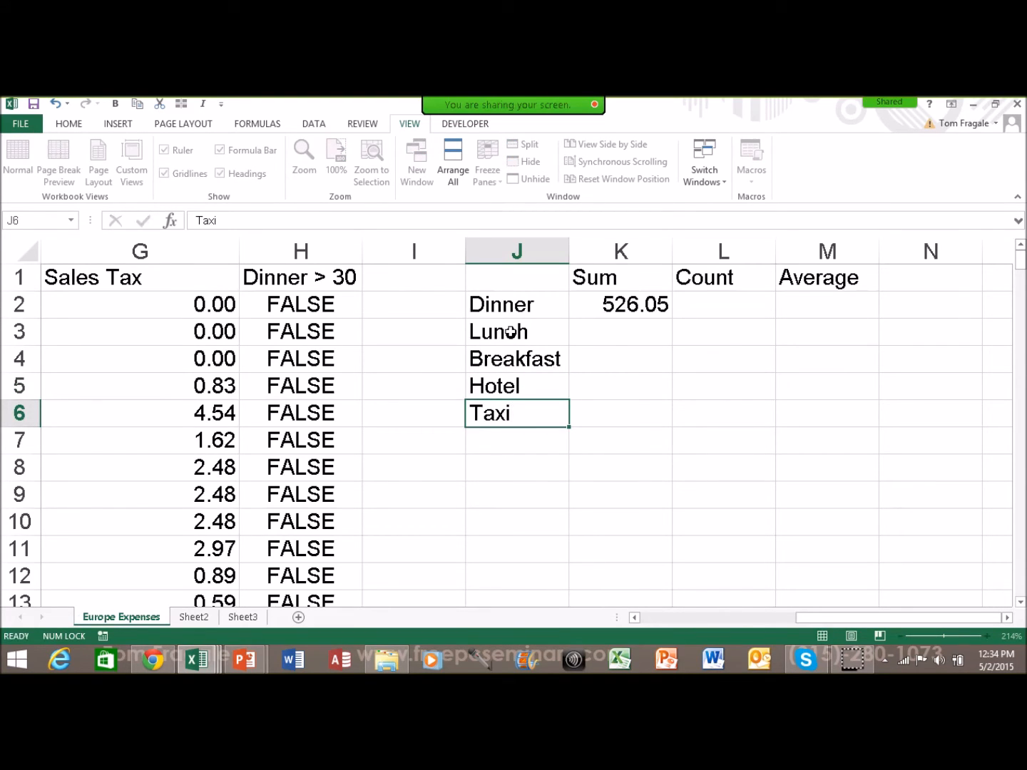
key(Return)
text(Snac)
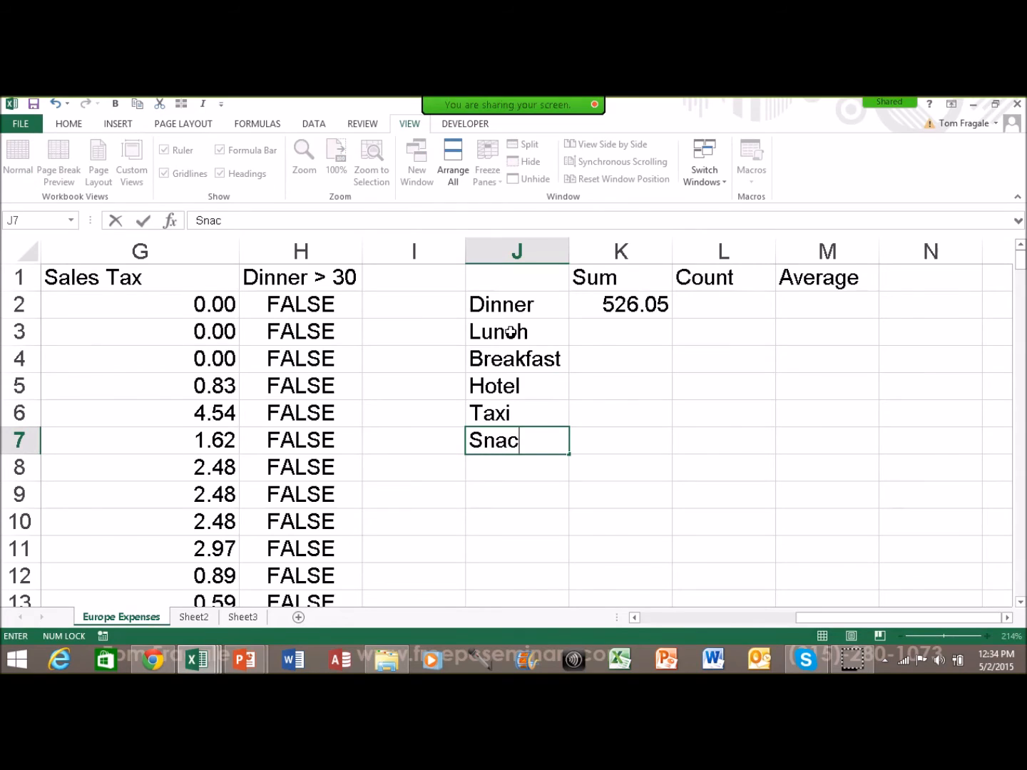
text(k)
key(Return)
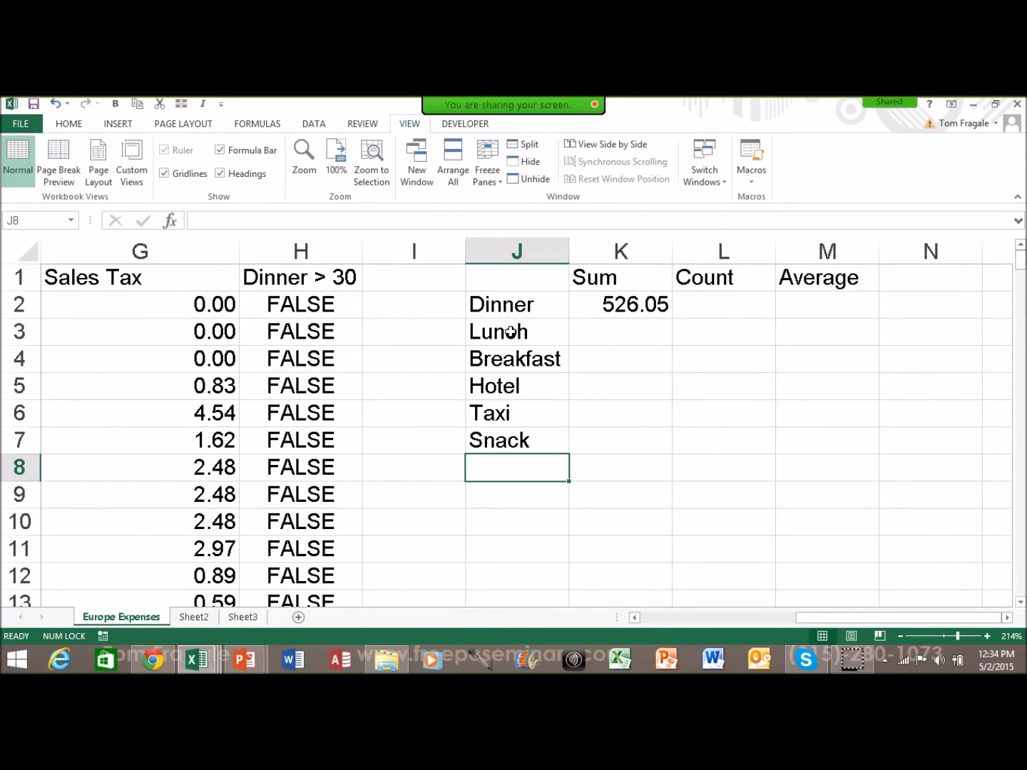
text(Train)
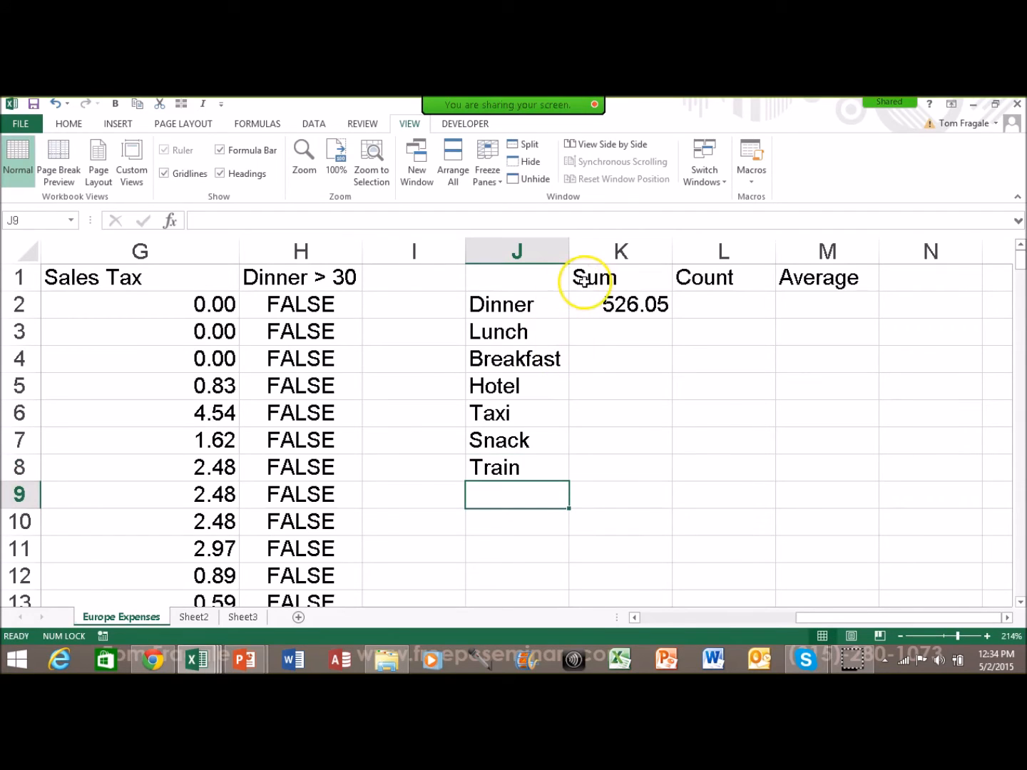
Step: Fill the SUMIF formula from cell K2 down through K8 for all listed expense types
click(617, 309)
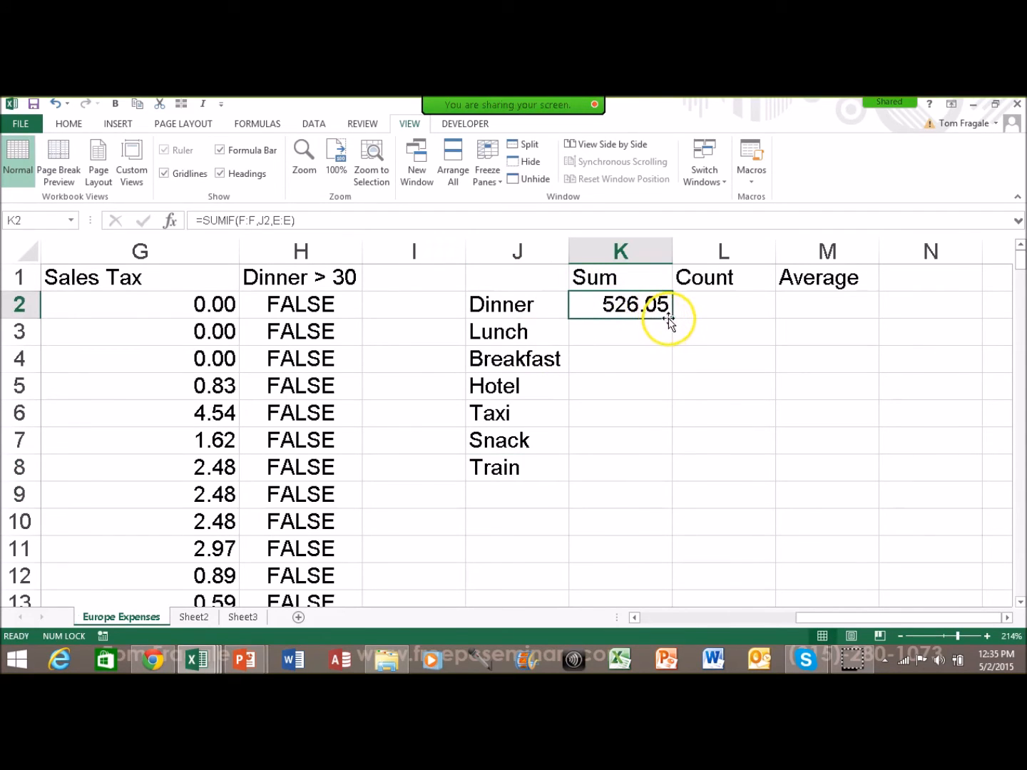
drag(671, 319, 657, 486)
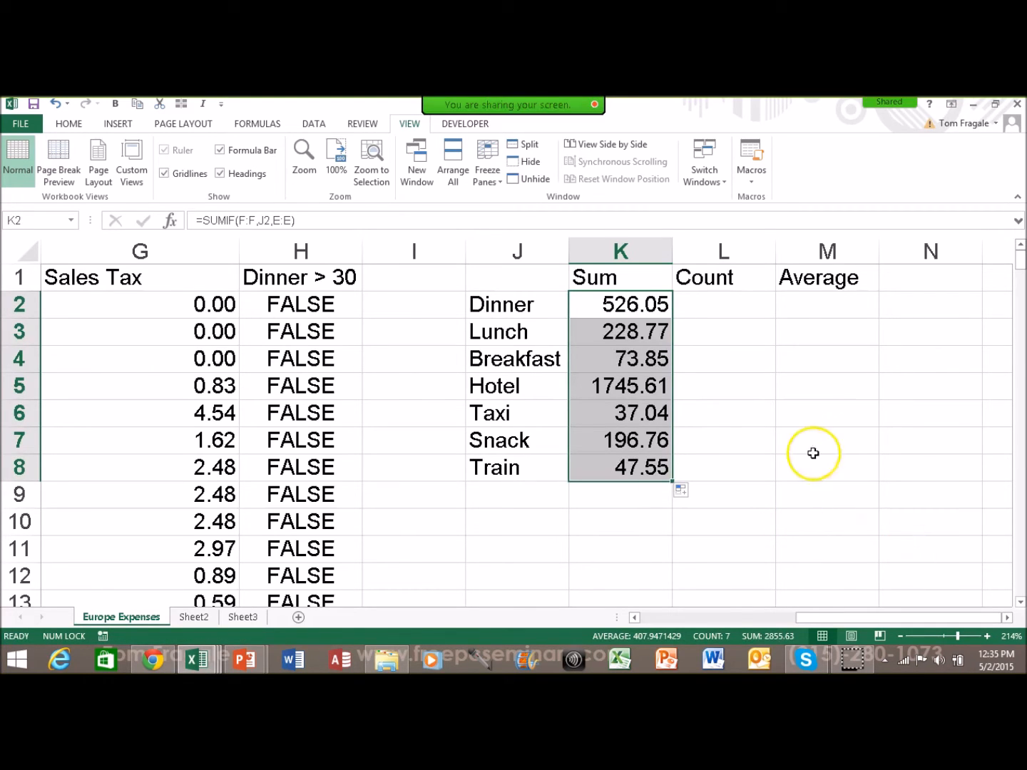
click(605, 305)
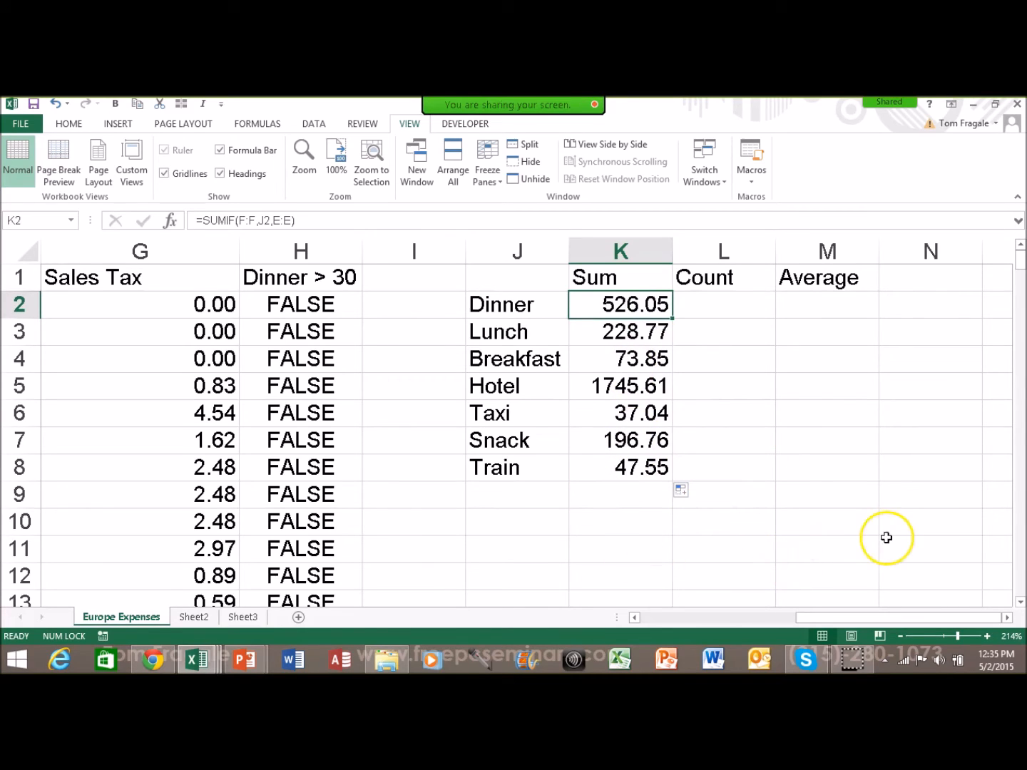
Step: Enter the formula =COUNTIF(F:F,J2) in cell L2 to count the Dinner entries in the Expense Type column
click(1007, 618)
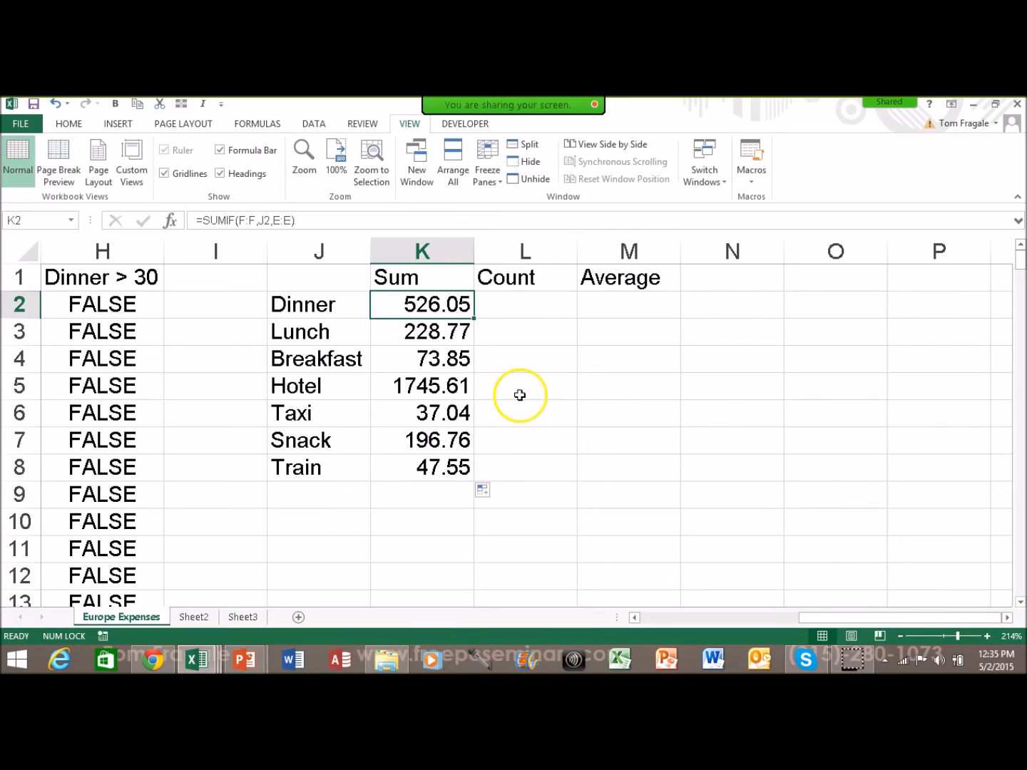
click(517, 310)
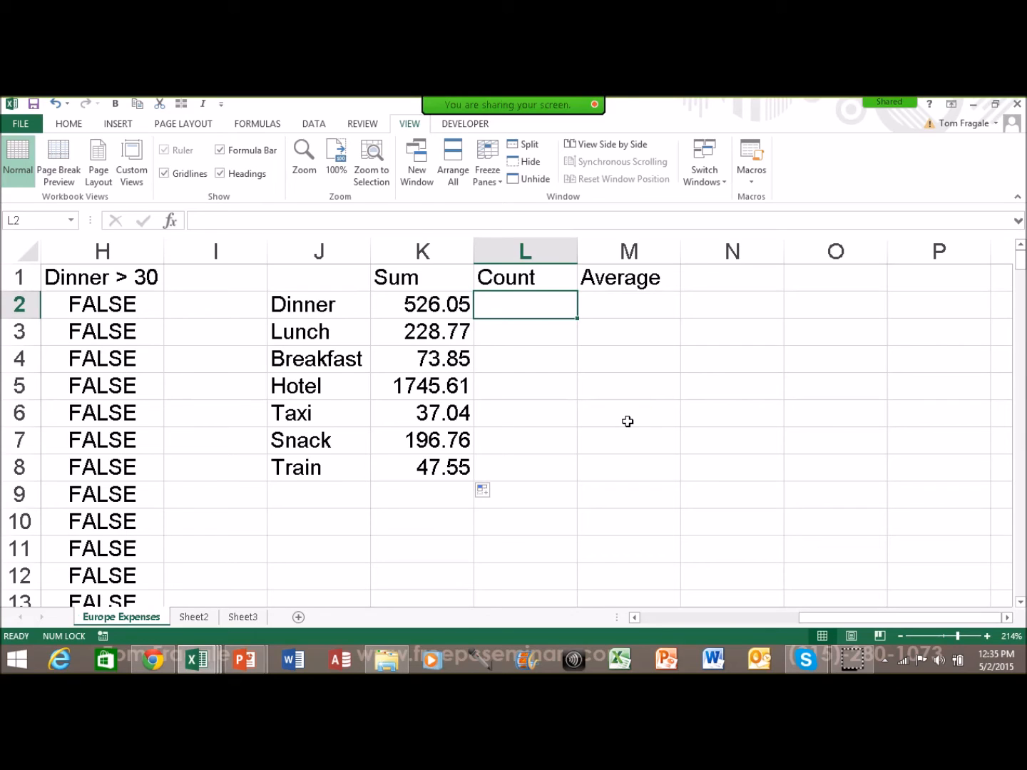
text(=cou)
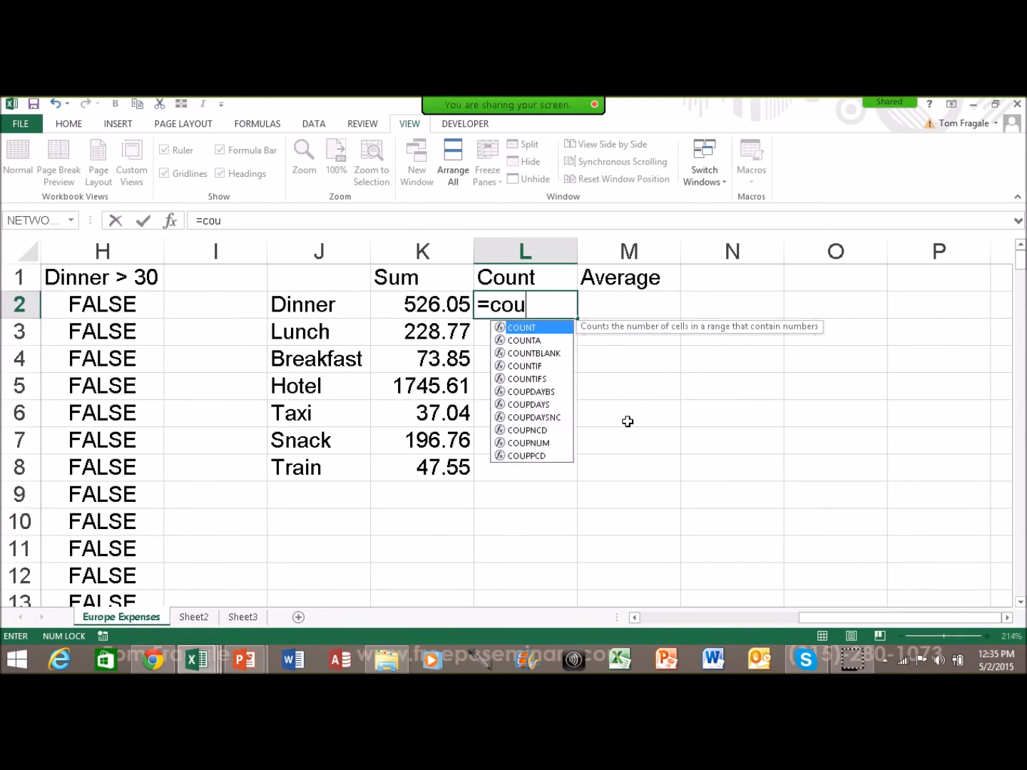
text(ntif)
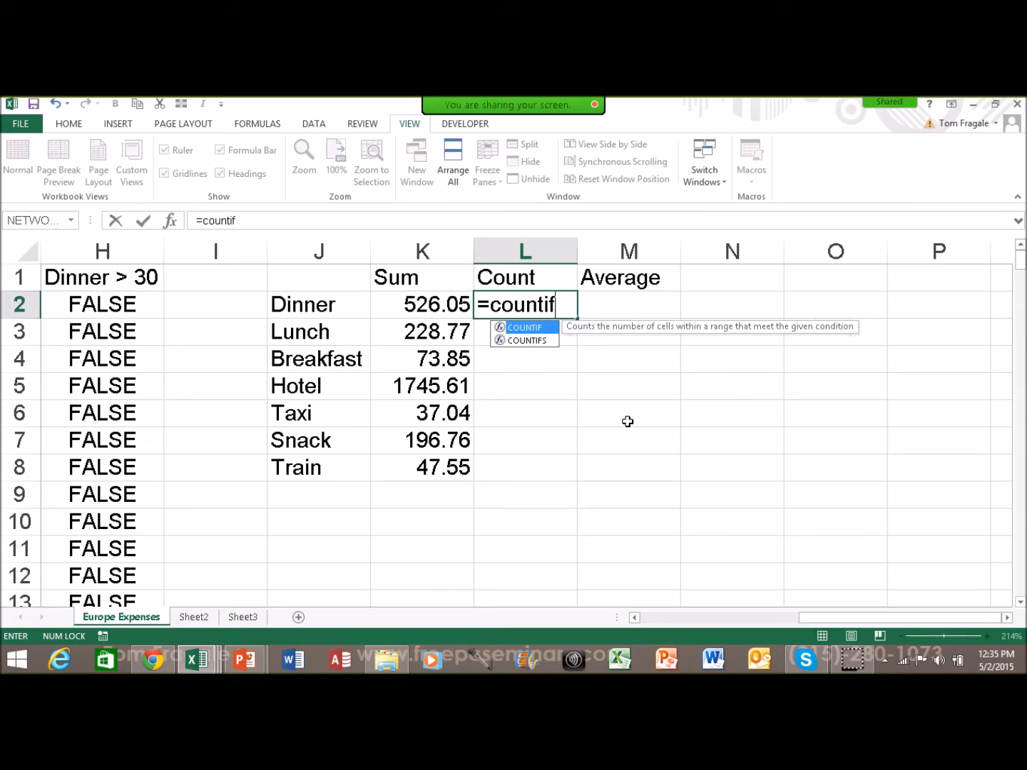
text(()
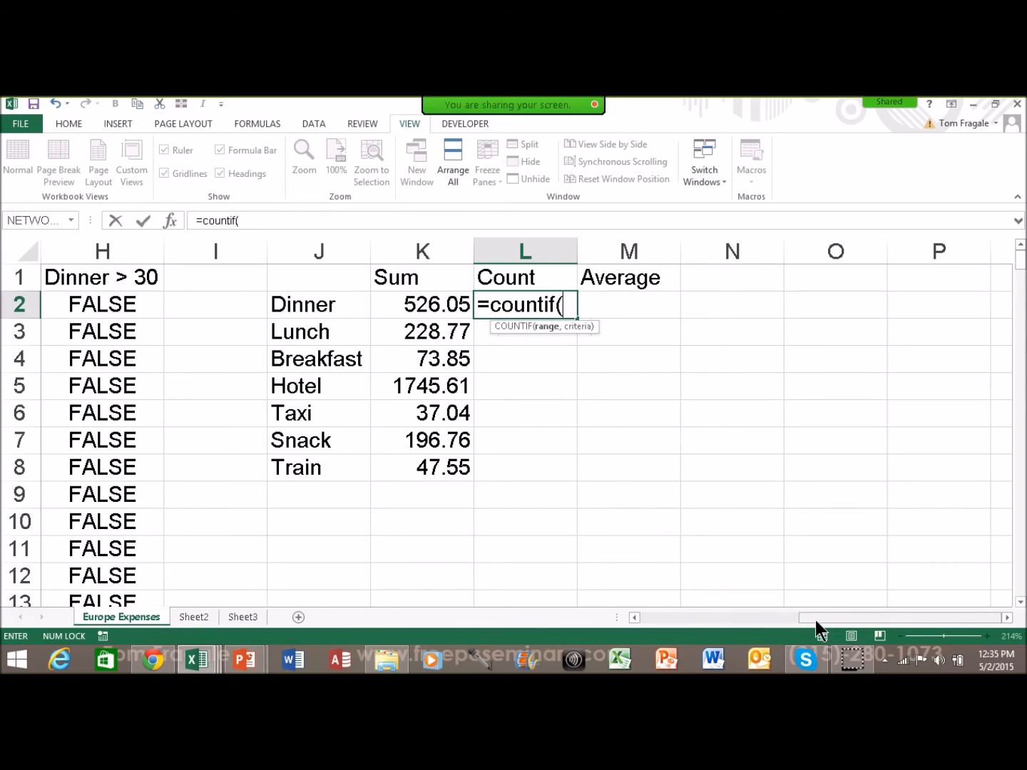
drag(816, 620, 775, 620)
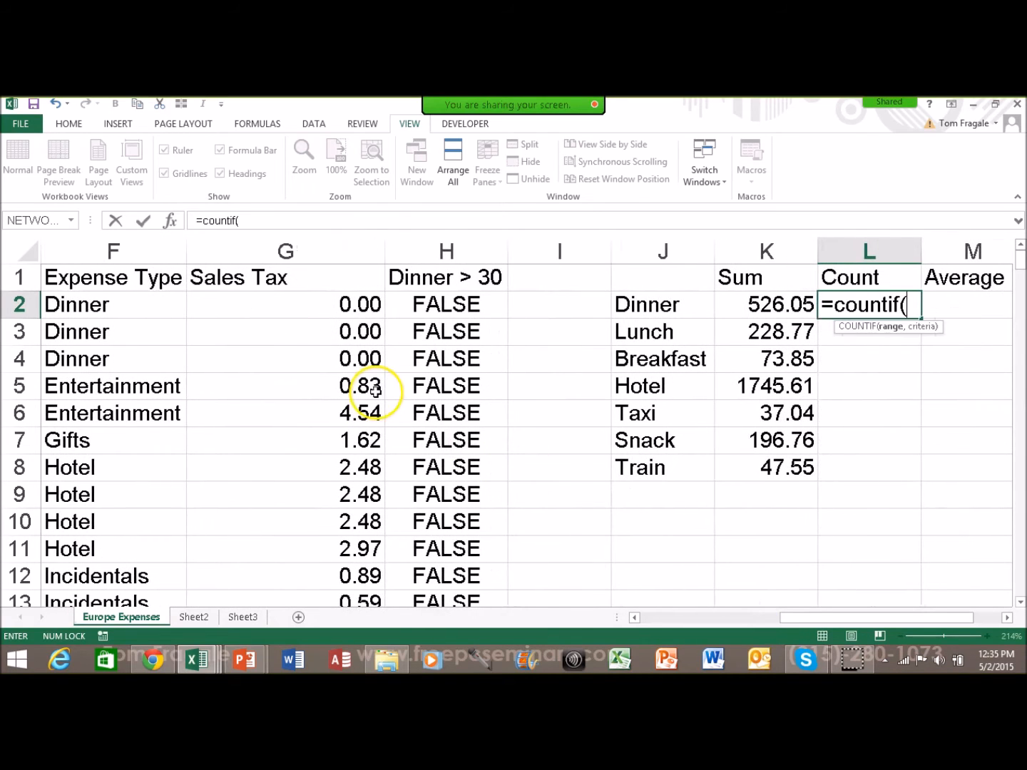
click(85, 250)
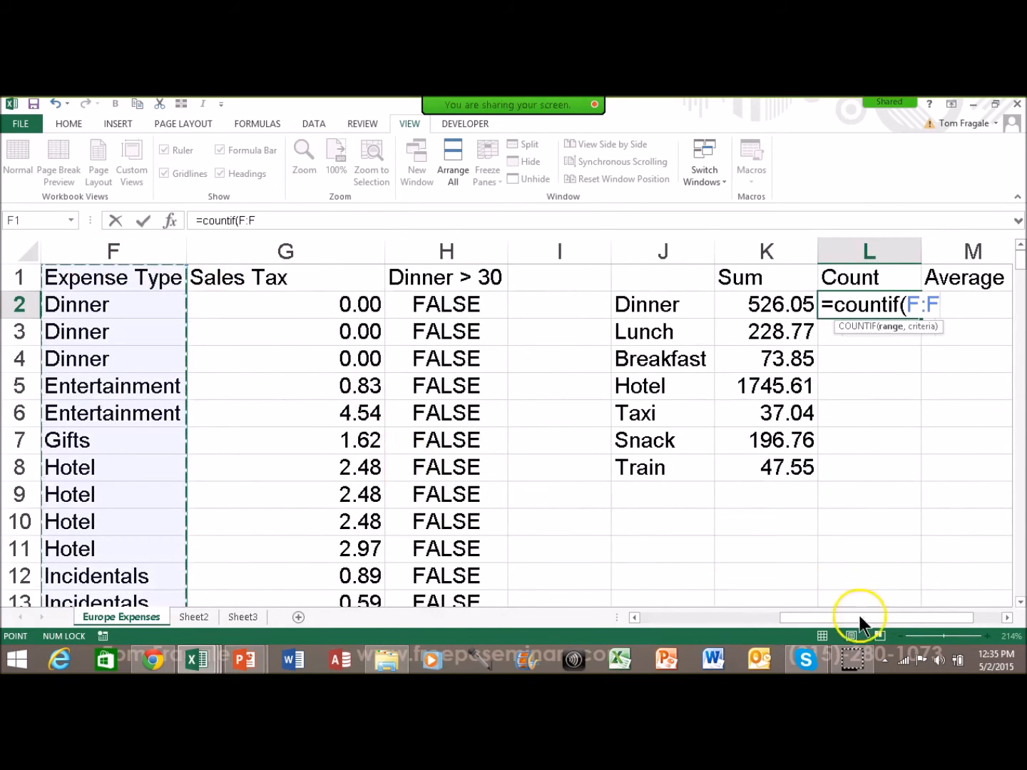
drag(849, 617, 869, 615)
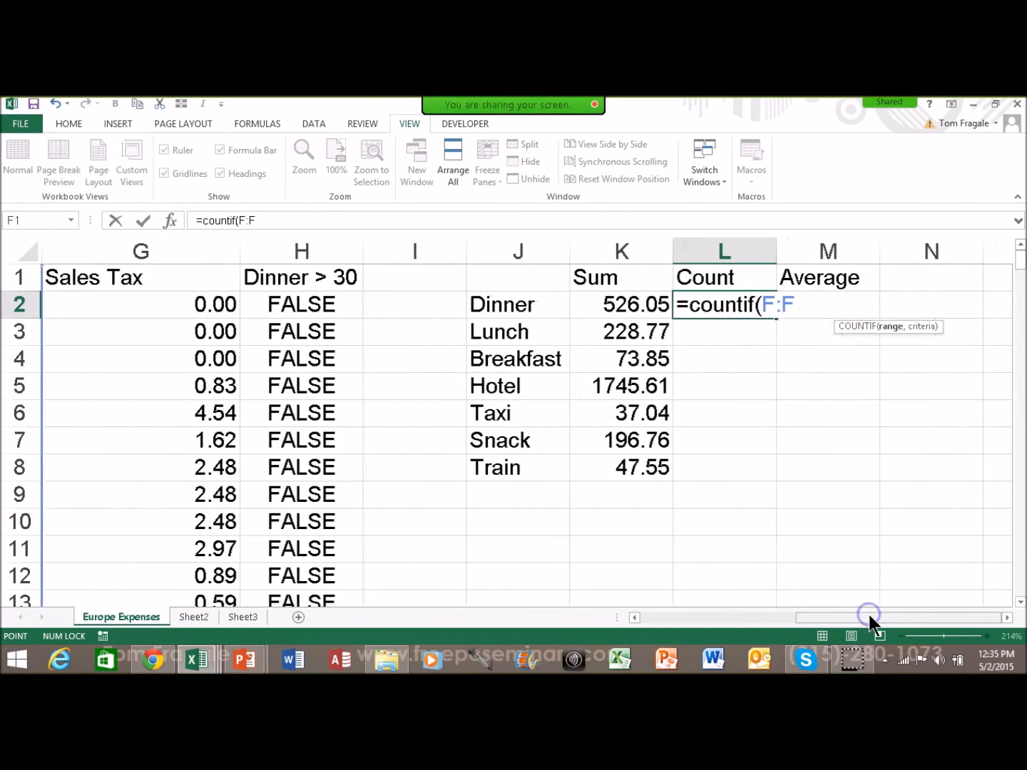
text(,)
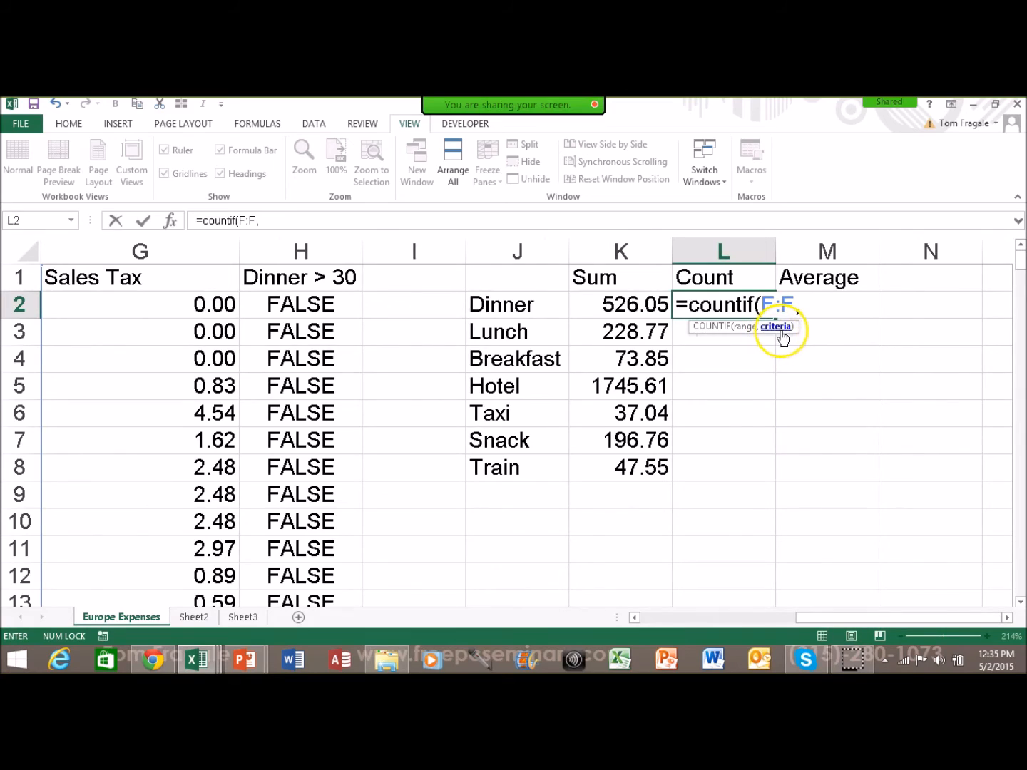
click(517, 305)
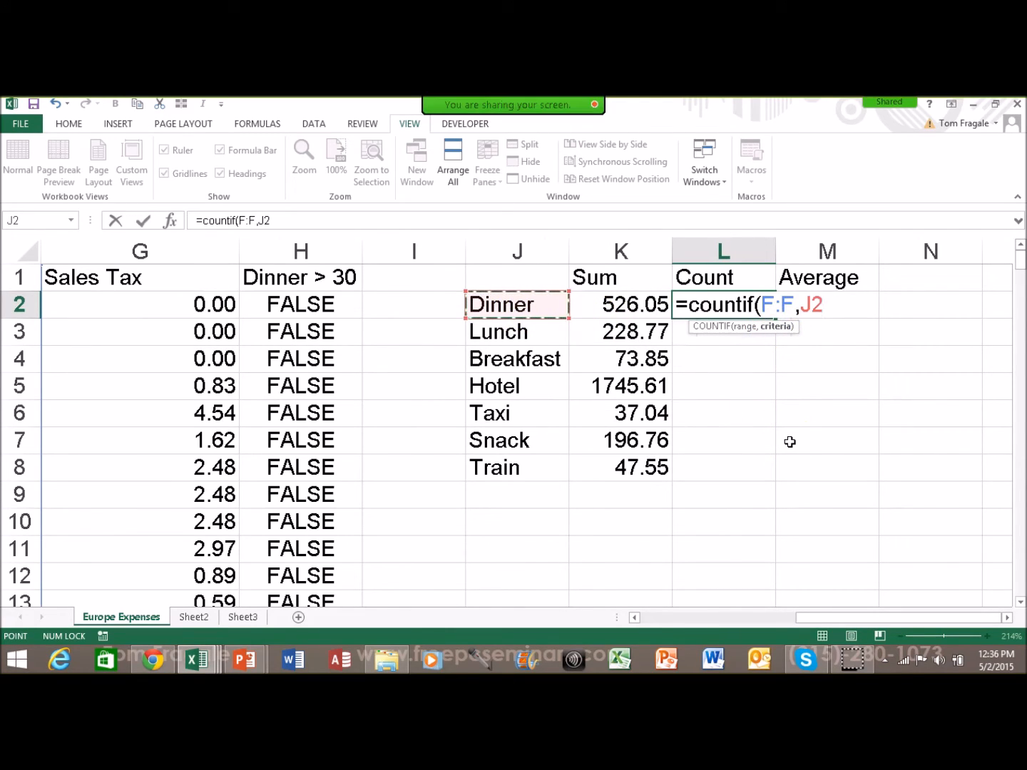
text())
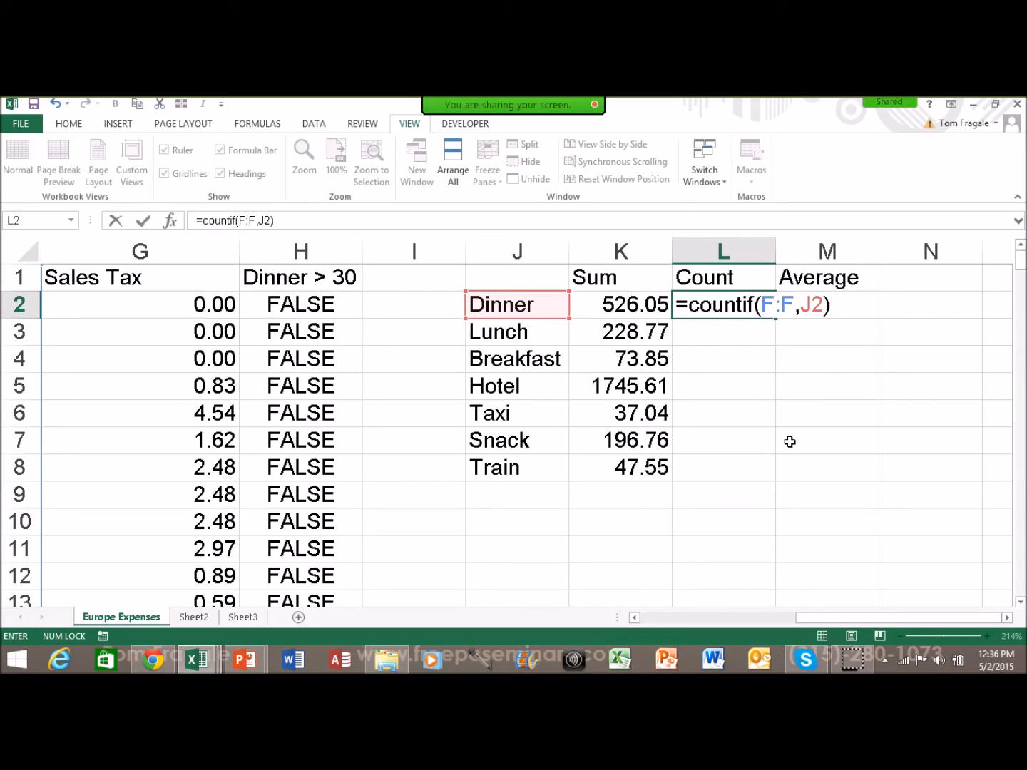
key(Return)
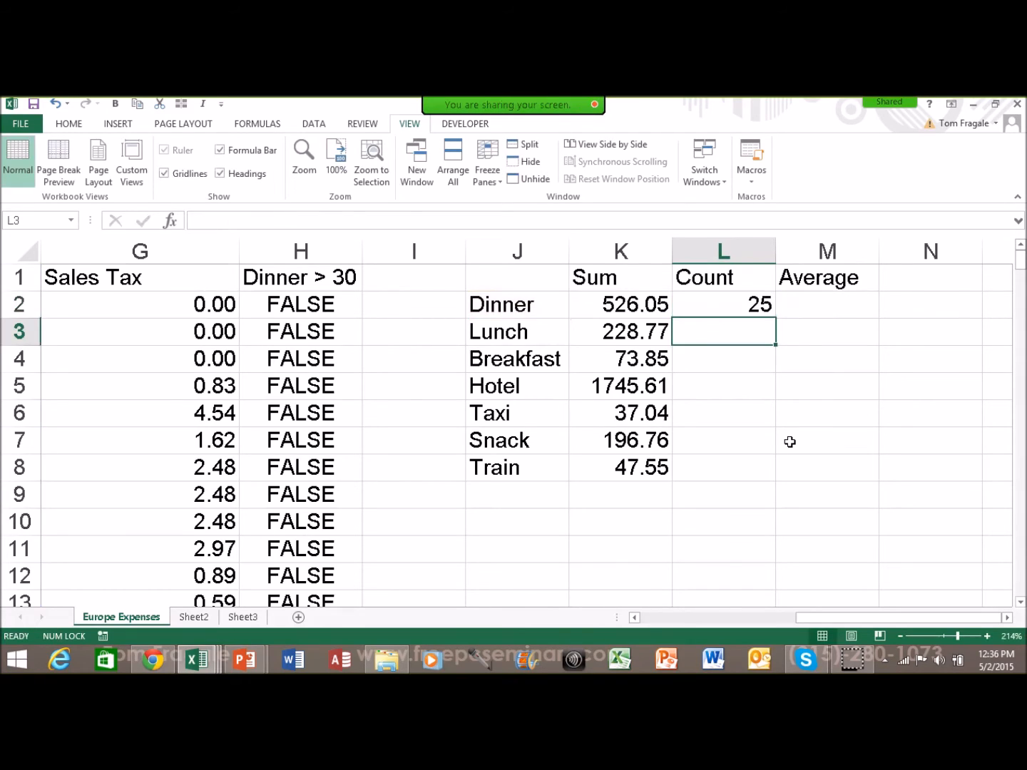
Step: Fill the COUNTIF formula from cell L2 down through L8 and review the formula in L2
click(756, 306)
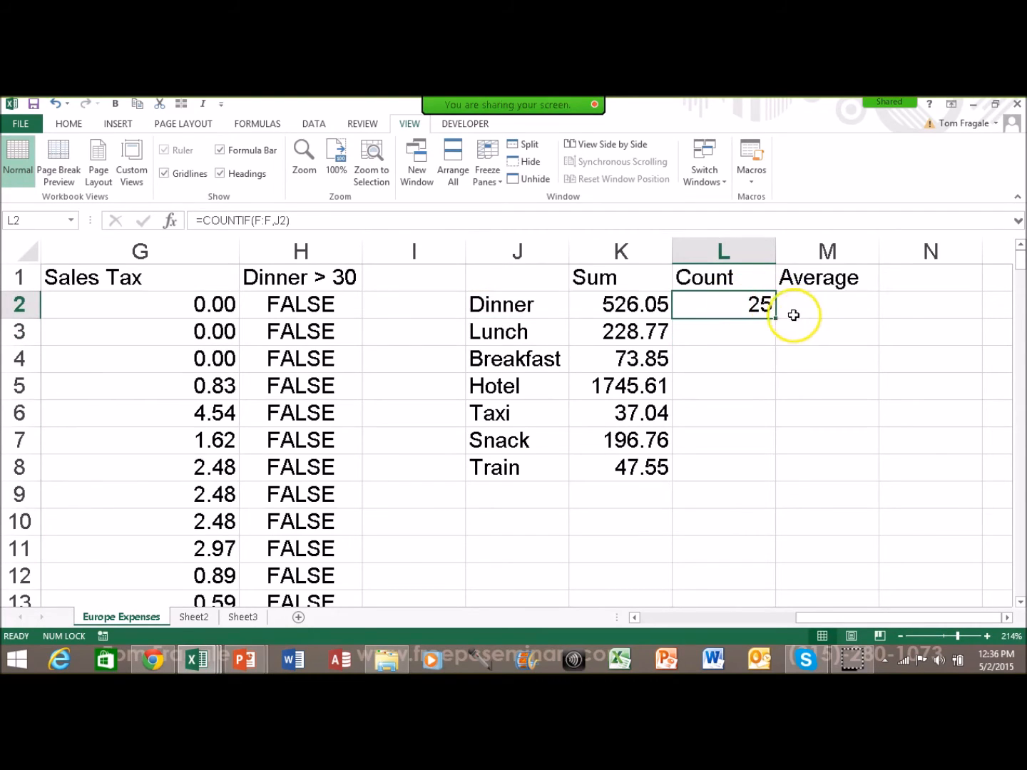
drag(775, 320, 774, 484)
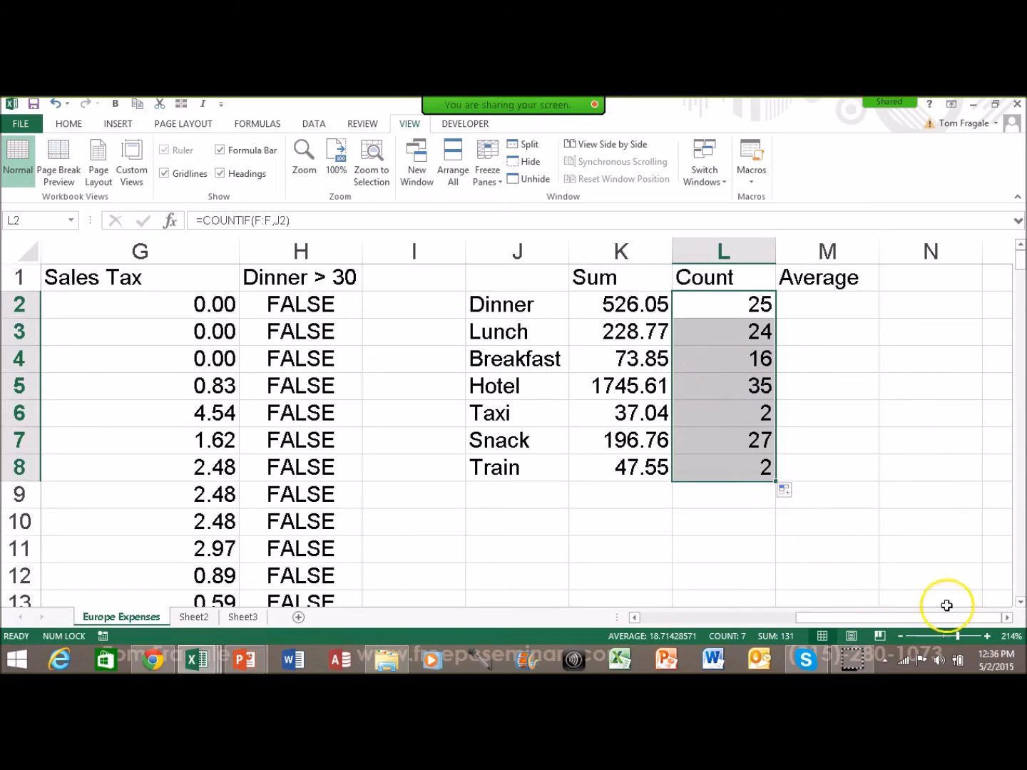
click(1007, 617)
click(1007, 618)
mouse_move(926, 620)
mouse_down()
mouse_move(789, 625)
mouse_move(756, 617)
mouse_move(920, 613)
mouse_up()
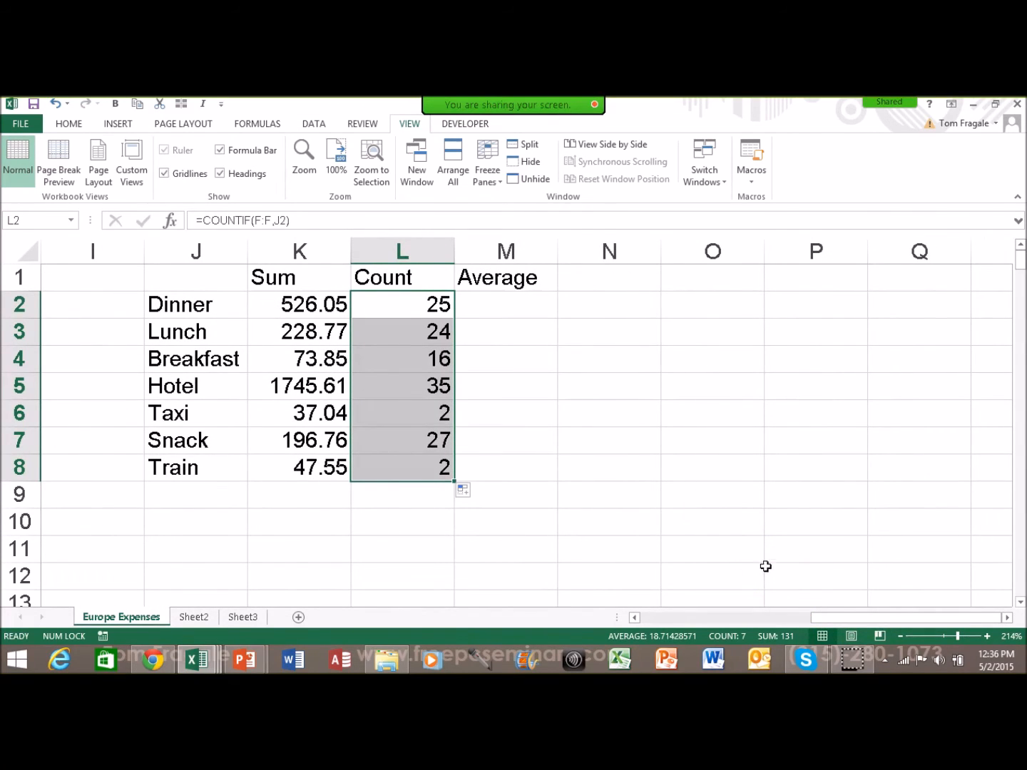
double_click(381, 304)
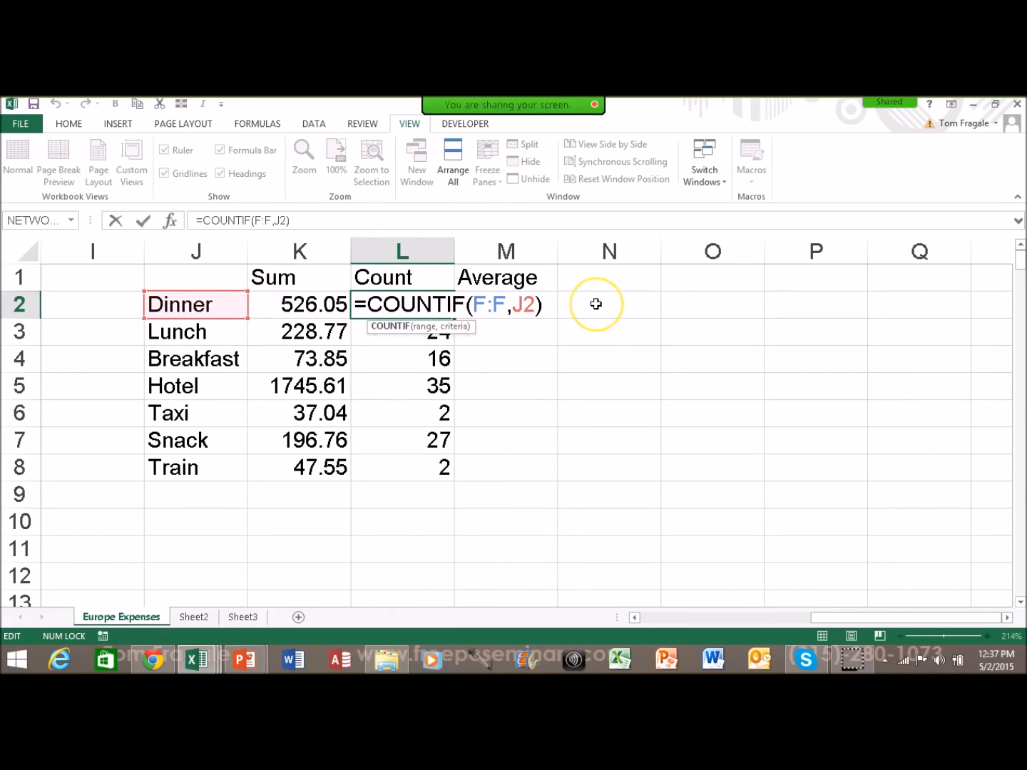
key(Return)
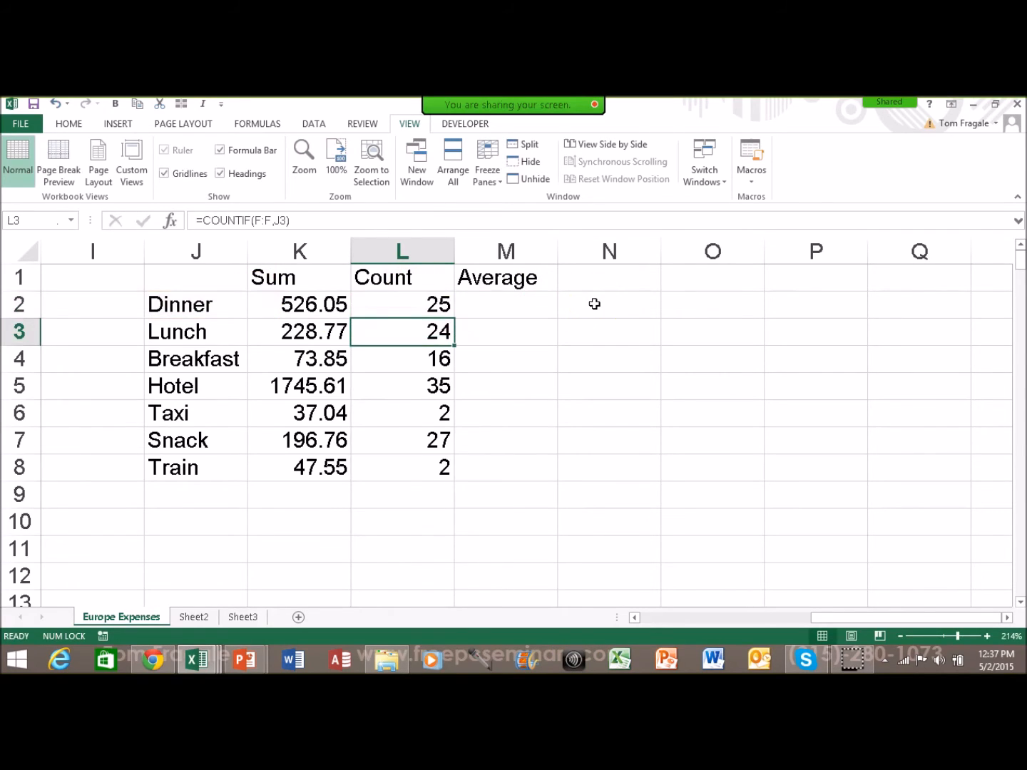
click(385, 313)
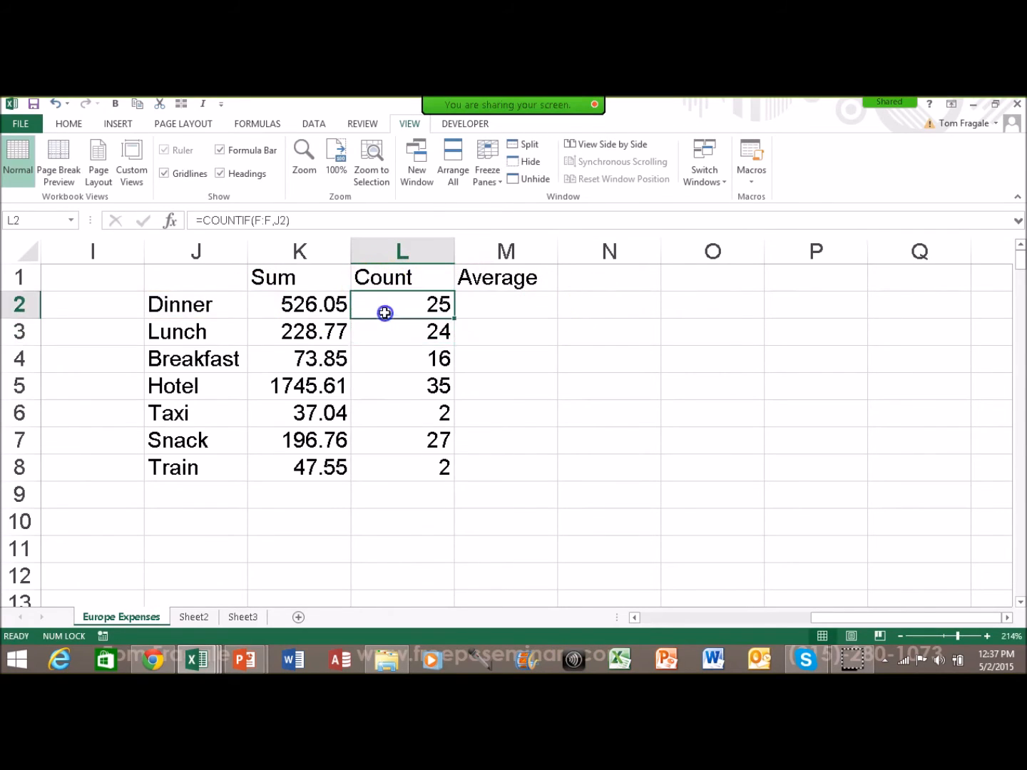
Step: Enter the formula =AVERAGEIF(F:F,J2,E:E) in cell M2 to average the US Dollar Amount of the Dinner entries
click(491, 294)
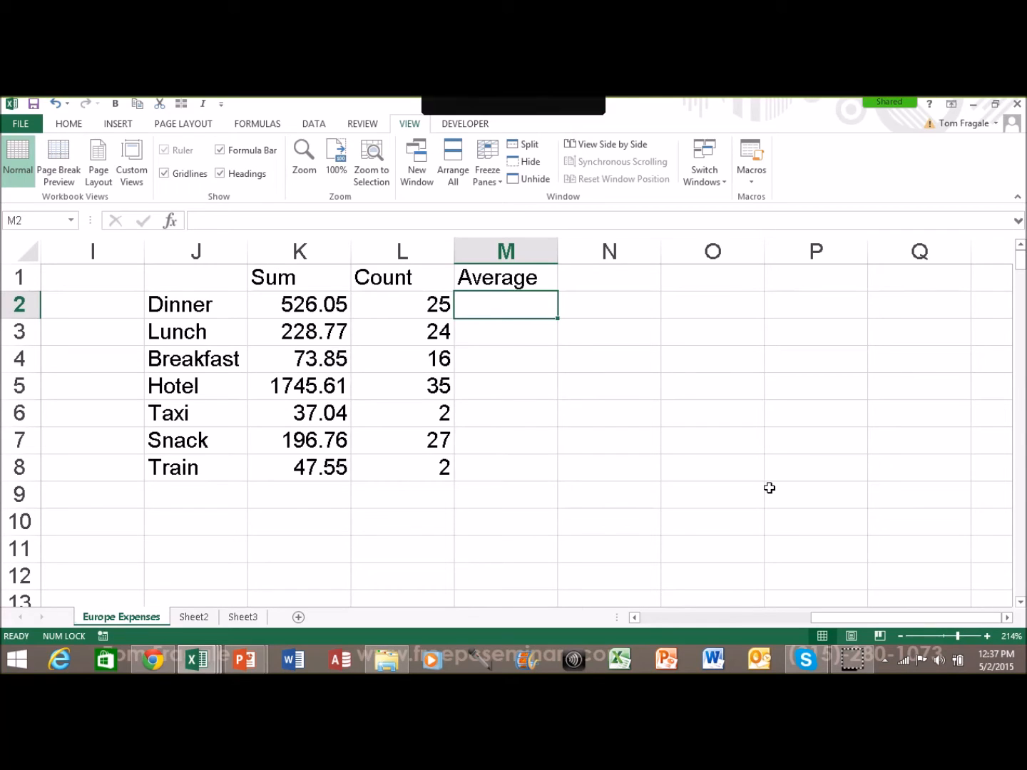
text(=)
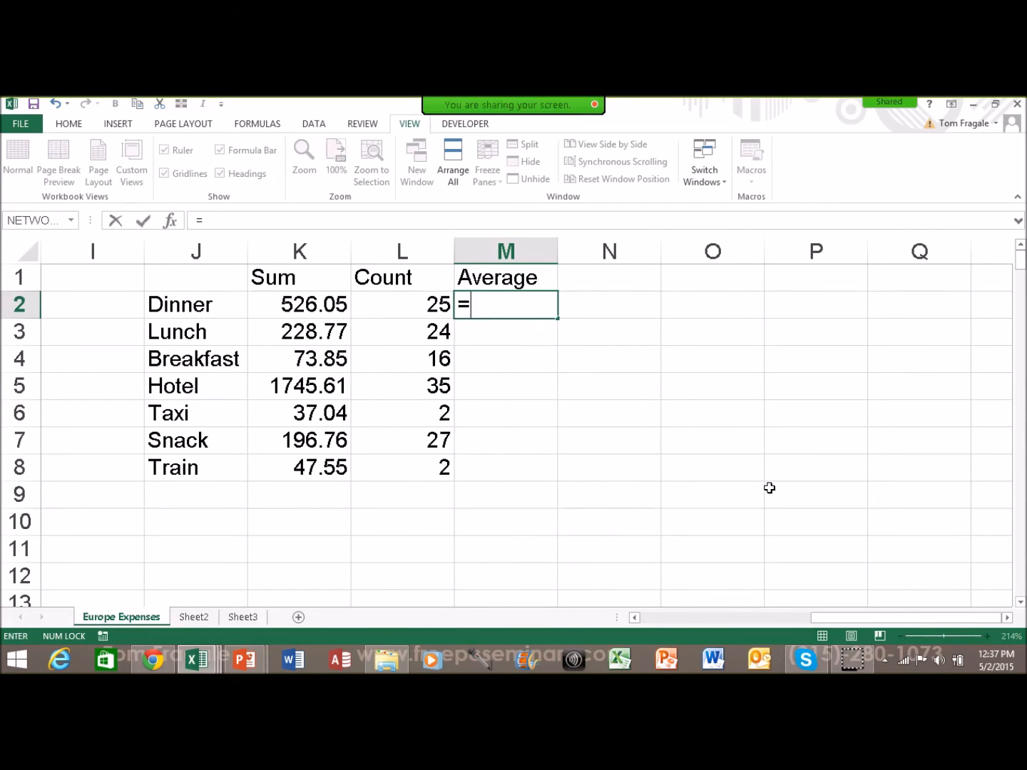
text(average)
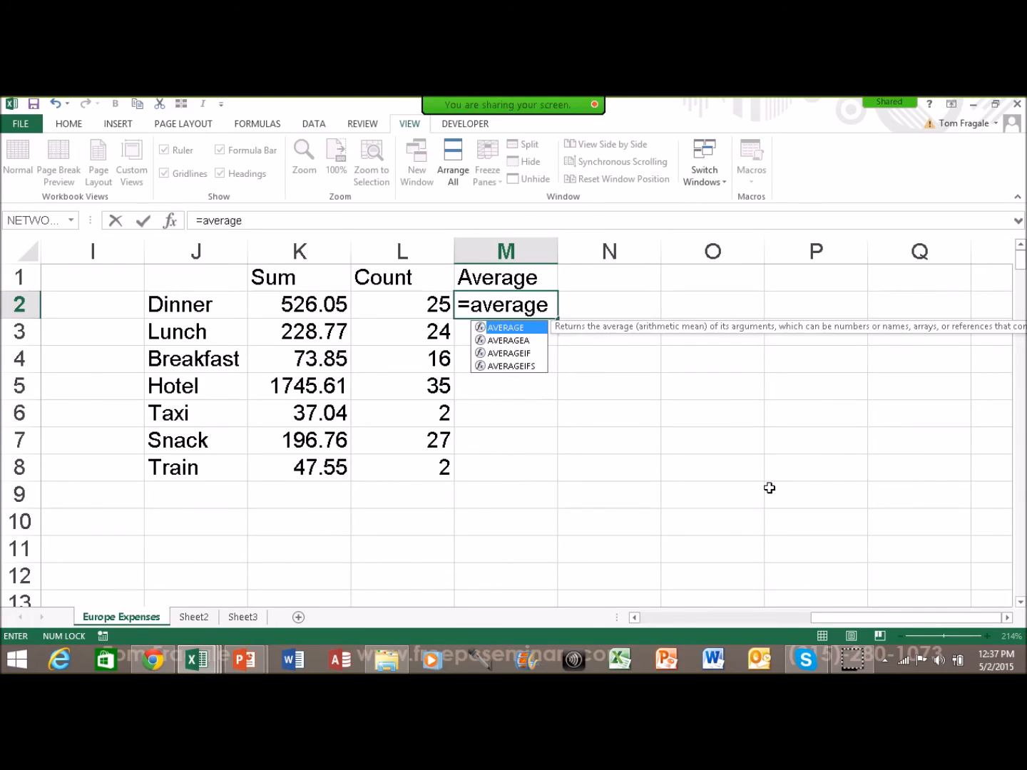
text(if()
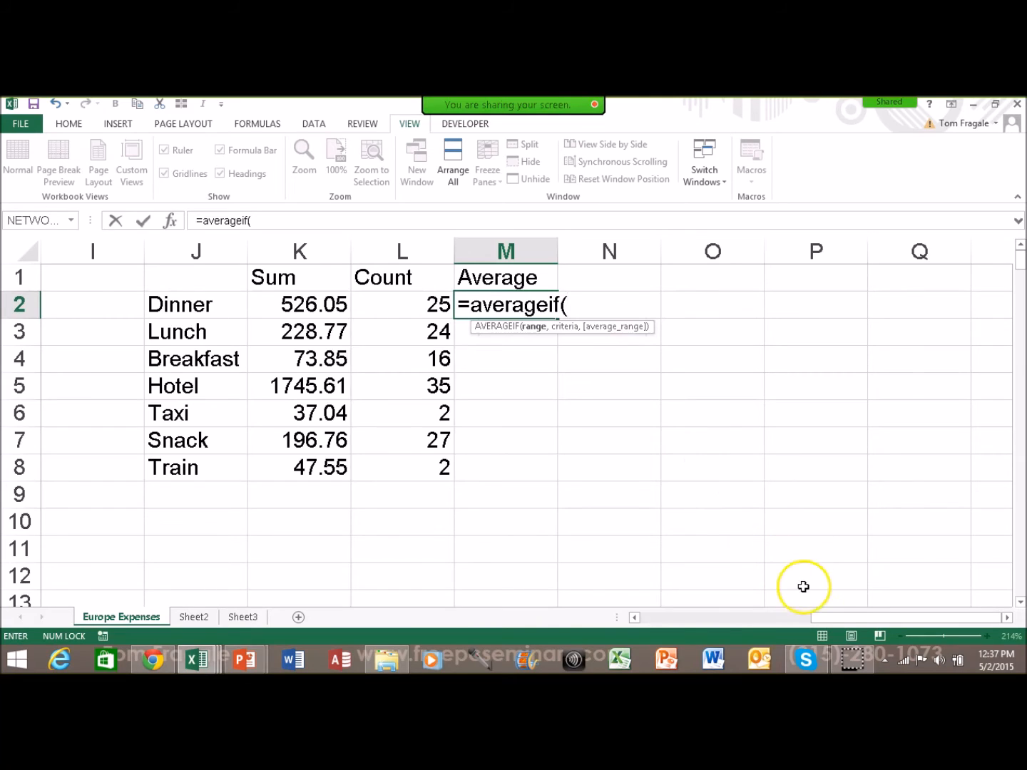
drag(840, 620, 767, 628)
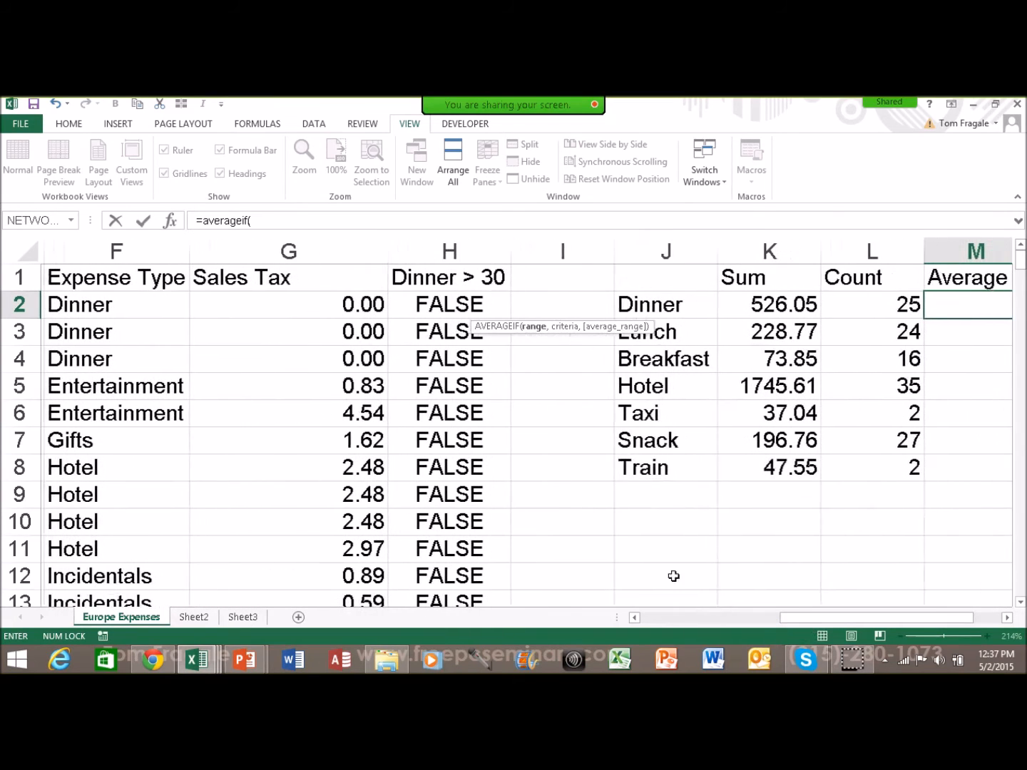
click(90, 248)
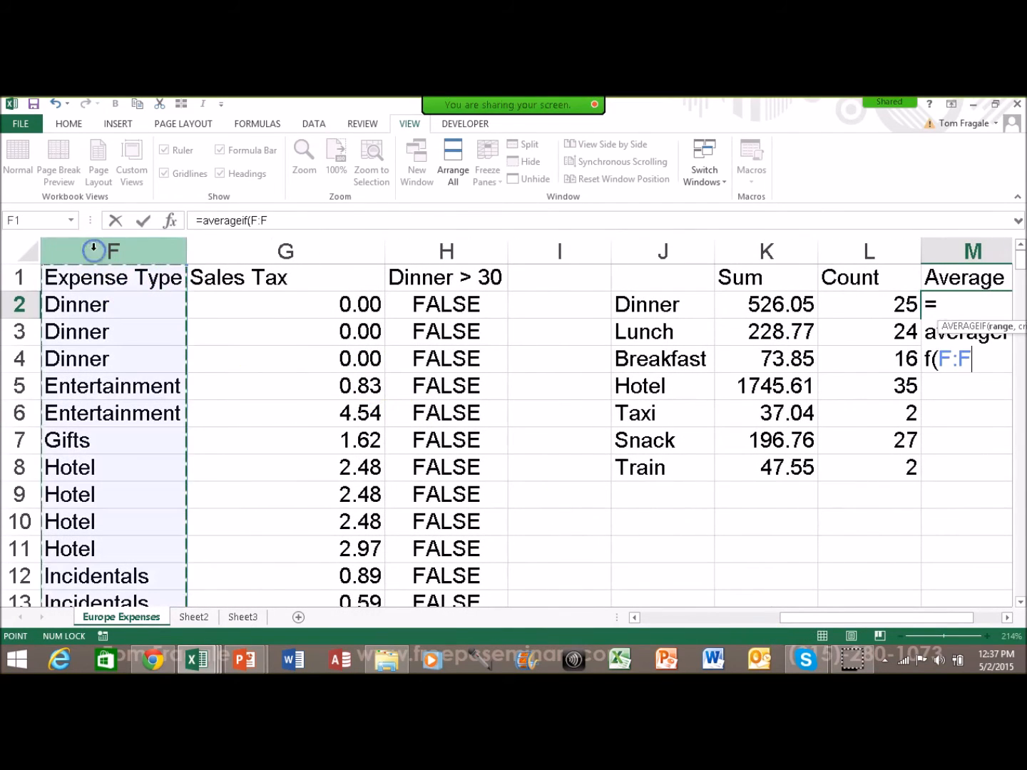
drag(842, 621, 883, 620)
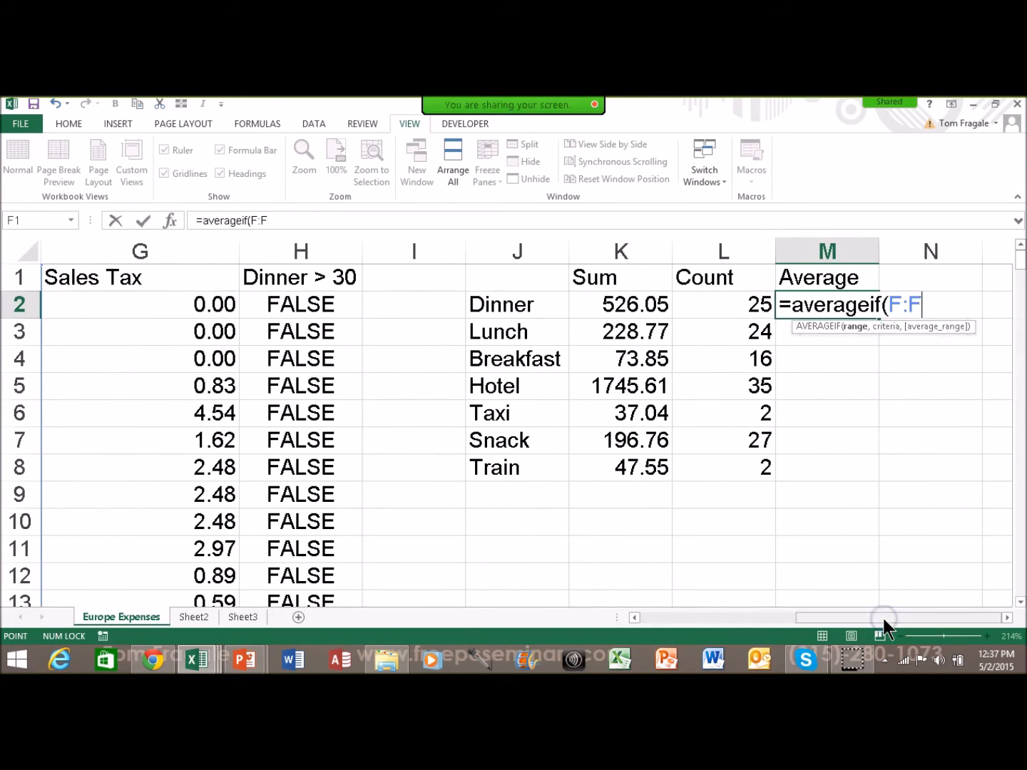
text(,)
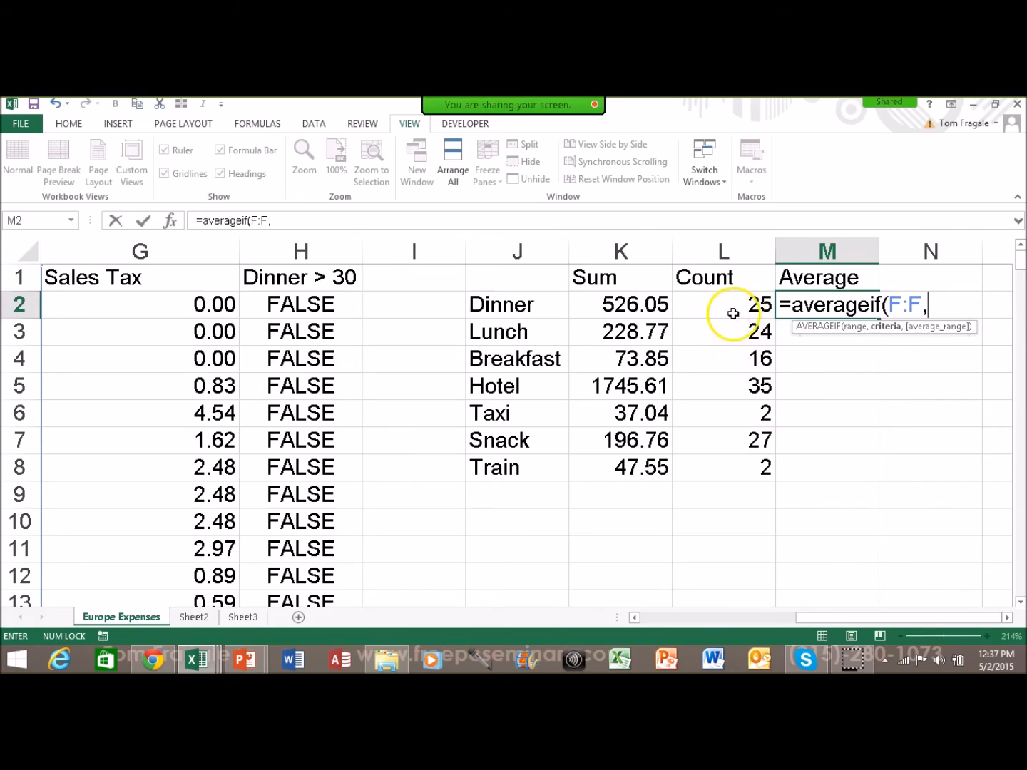
click(517, 299)
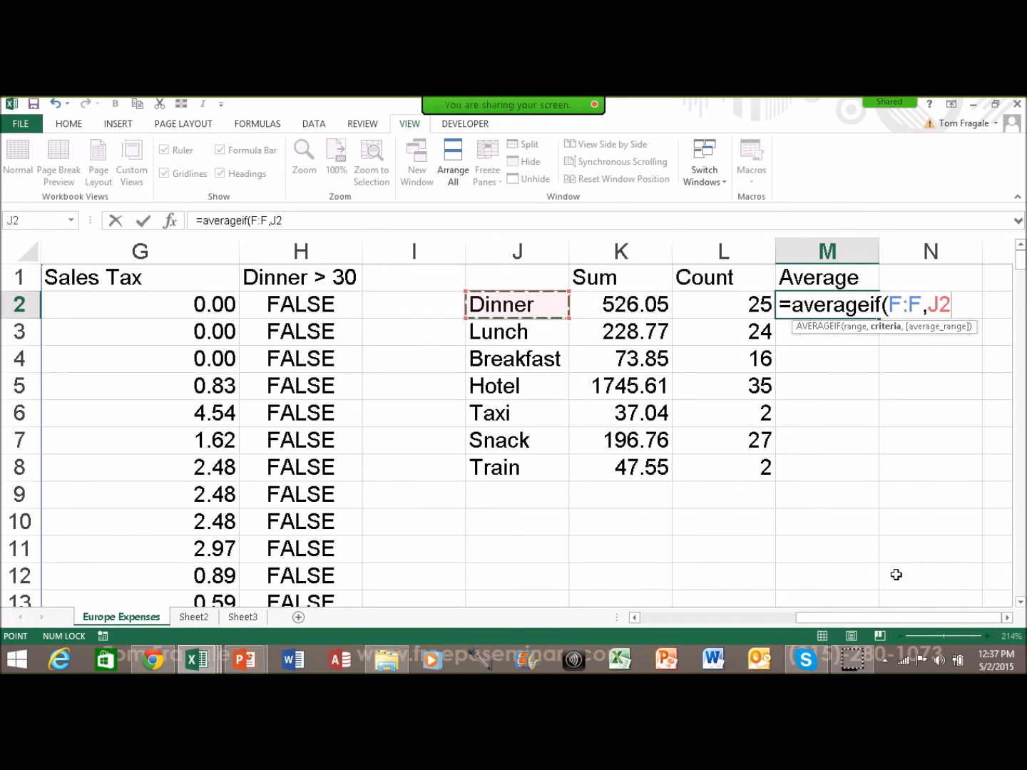
text(,)
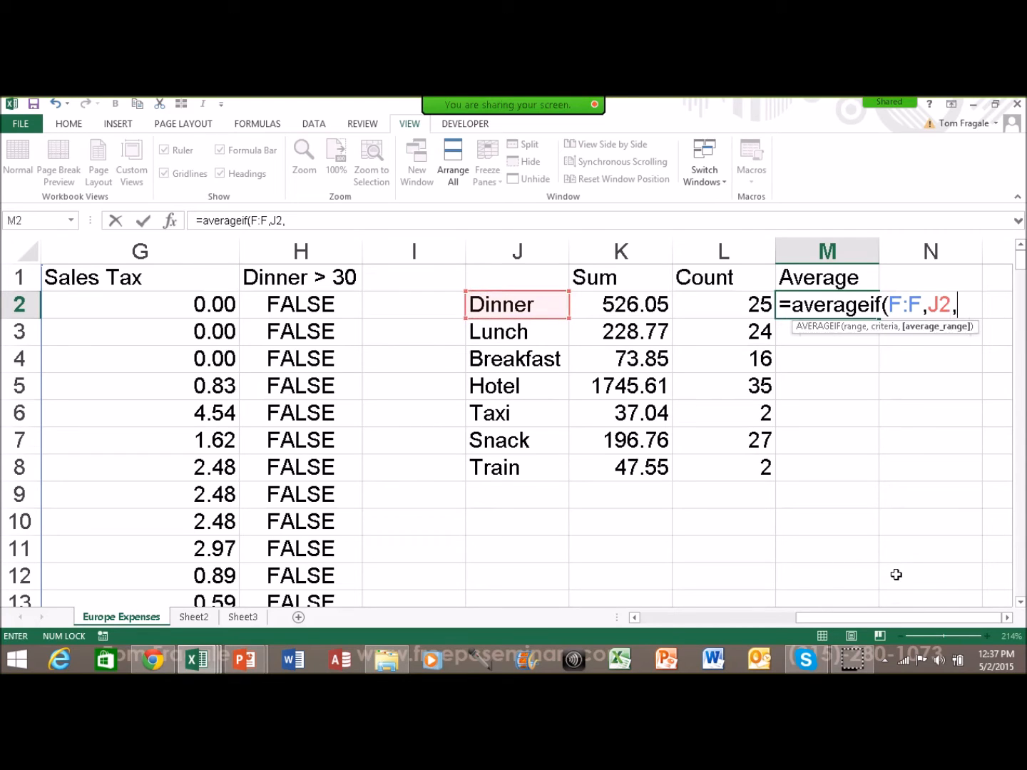
drag(800, 617, 695, 625)
click(649, 252)
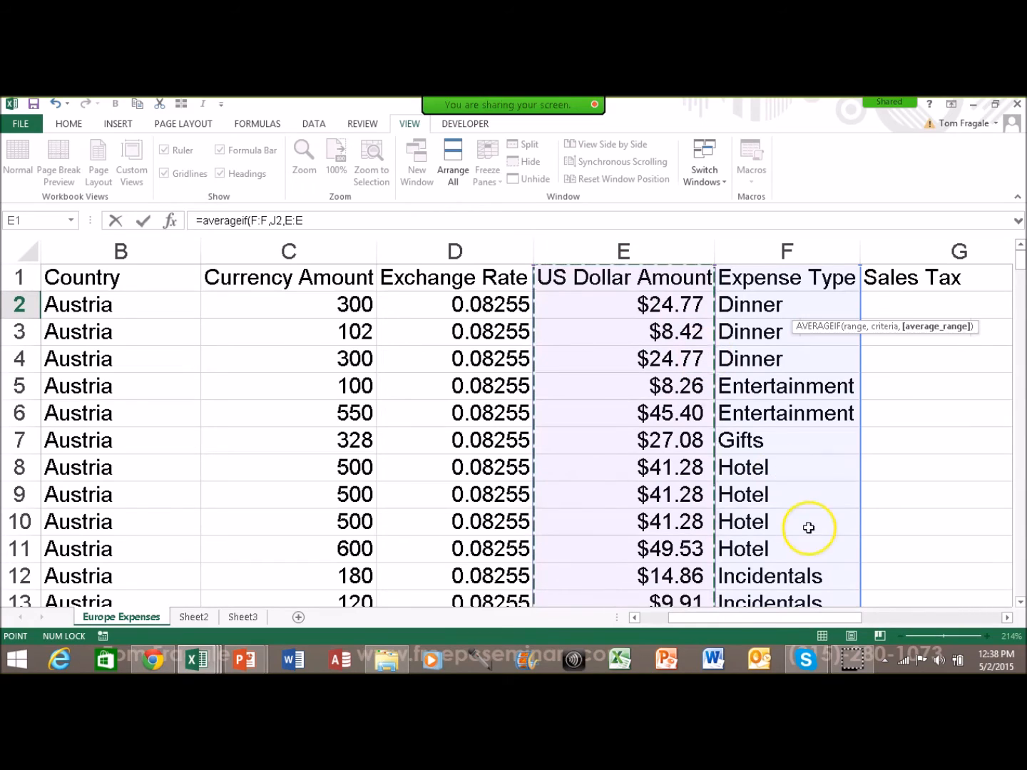
click(1008, 618)
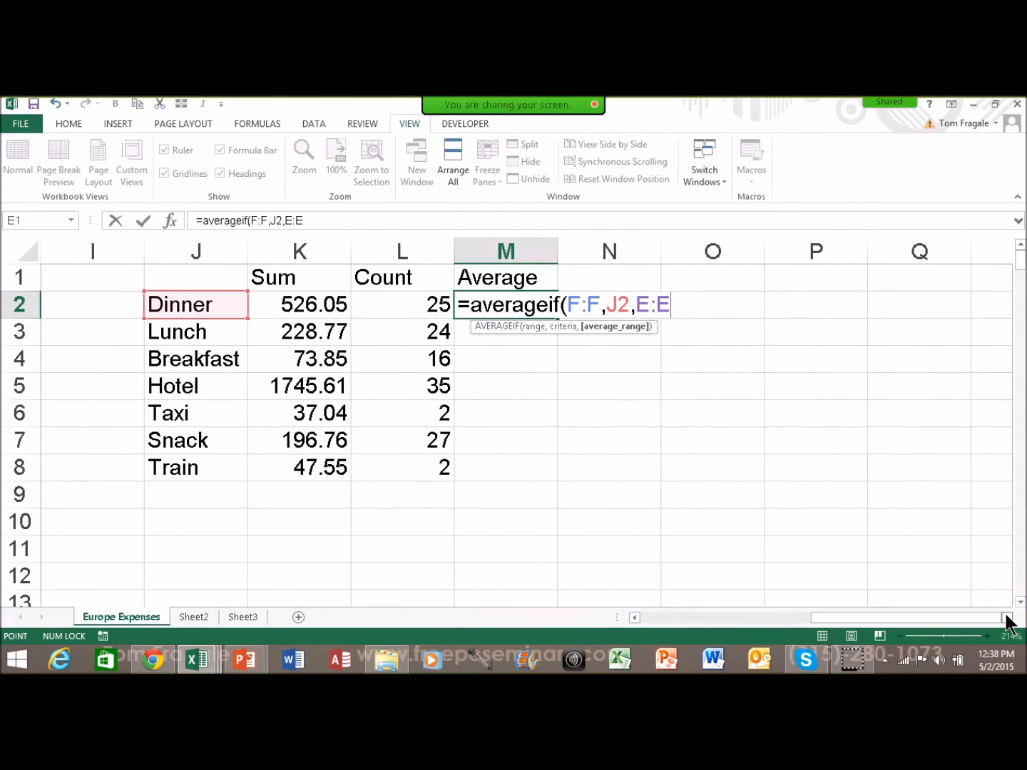
text())
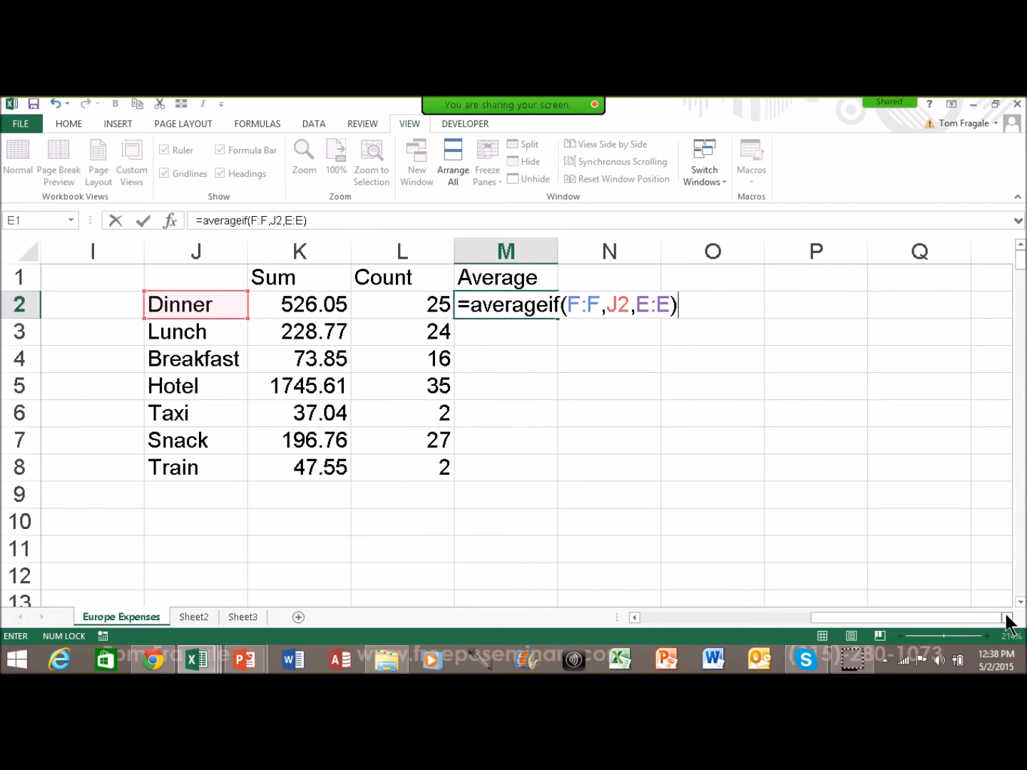
key(Return)
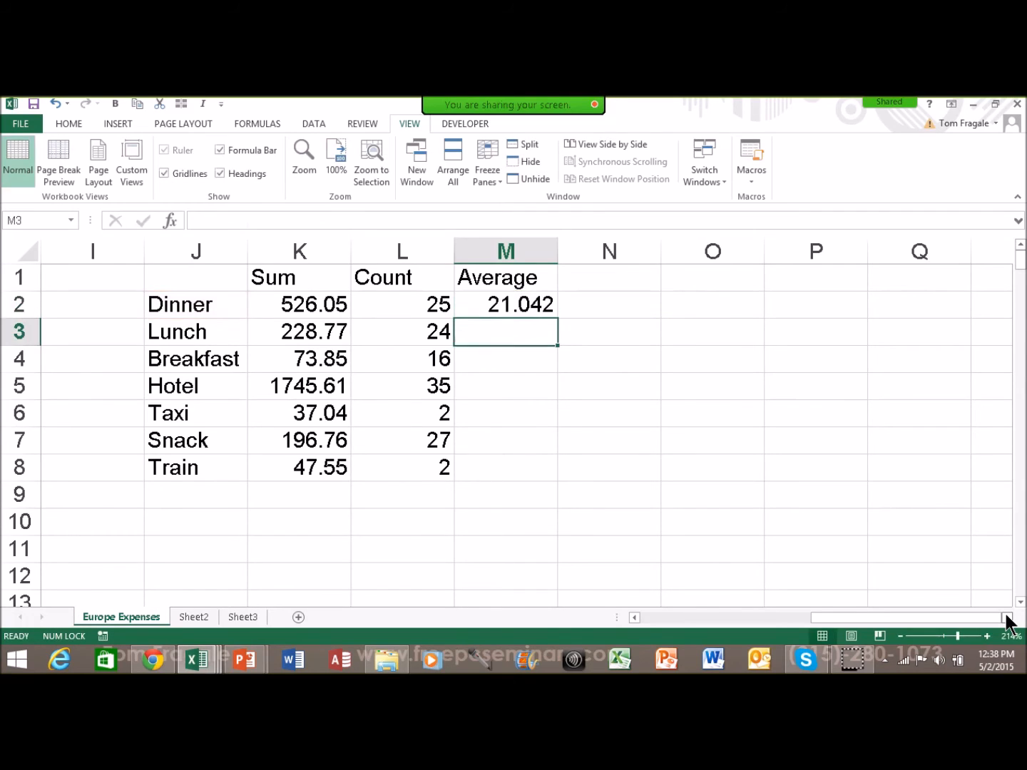
Step: Fill the AVERAGEIF formula from cell M2 down through M8 for all listed expense types
click(491, 299)
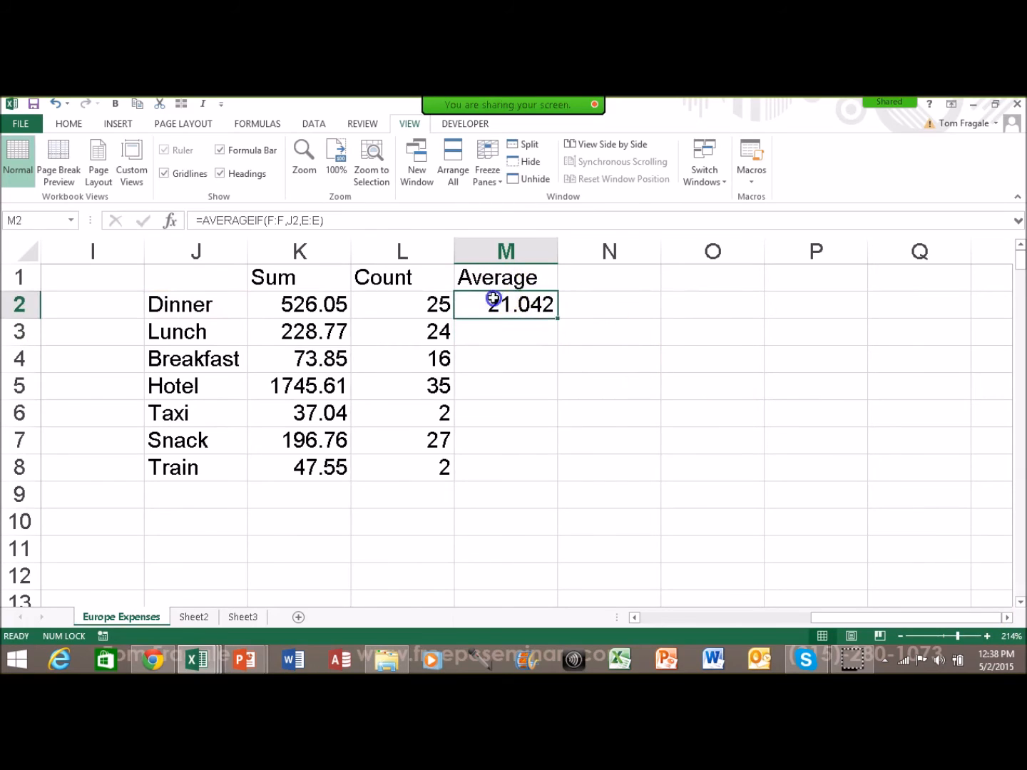
drag(556, 321, 560, 481)
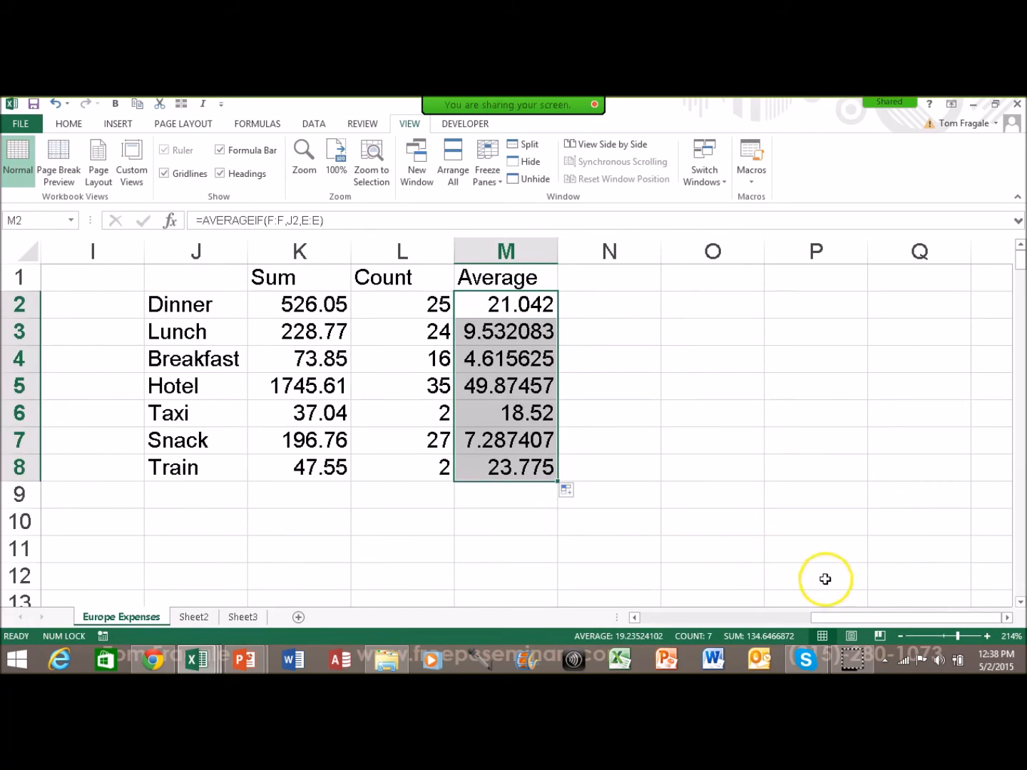
Step: Review the source expense columns and the SUMIF, COUNTIF and AVERAGEIF formulas in cells K2, L2 and M2
drag(850, 617, 733, 627)
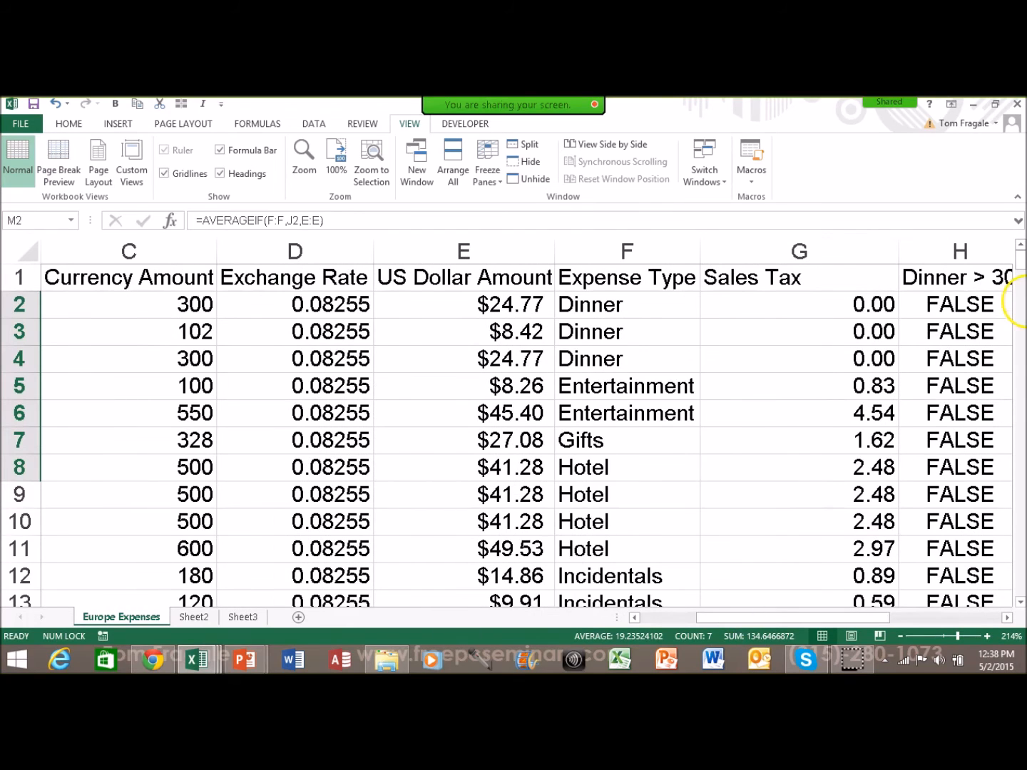
mouse_move(1017, 254)
mouse_down()
mouse_move(1022, 506)
mouse_move(1021, 253)
mouse_up()
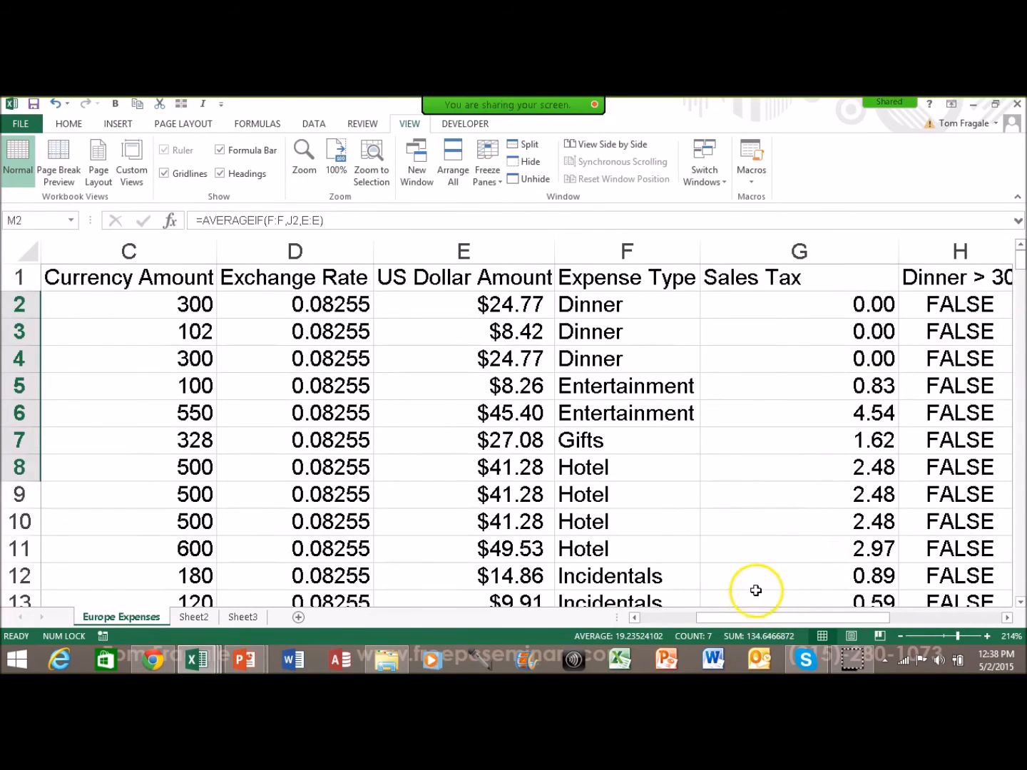
drag(753, 620, 896, 620)
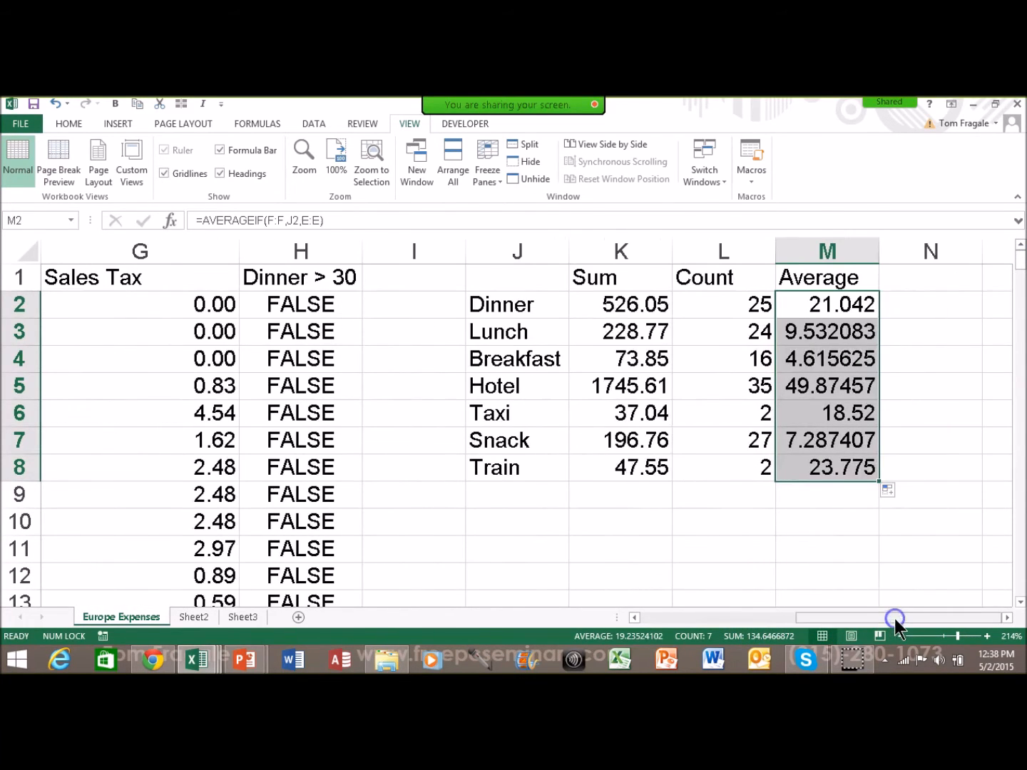
click(637, 308)
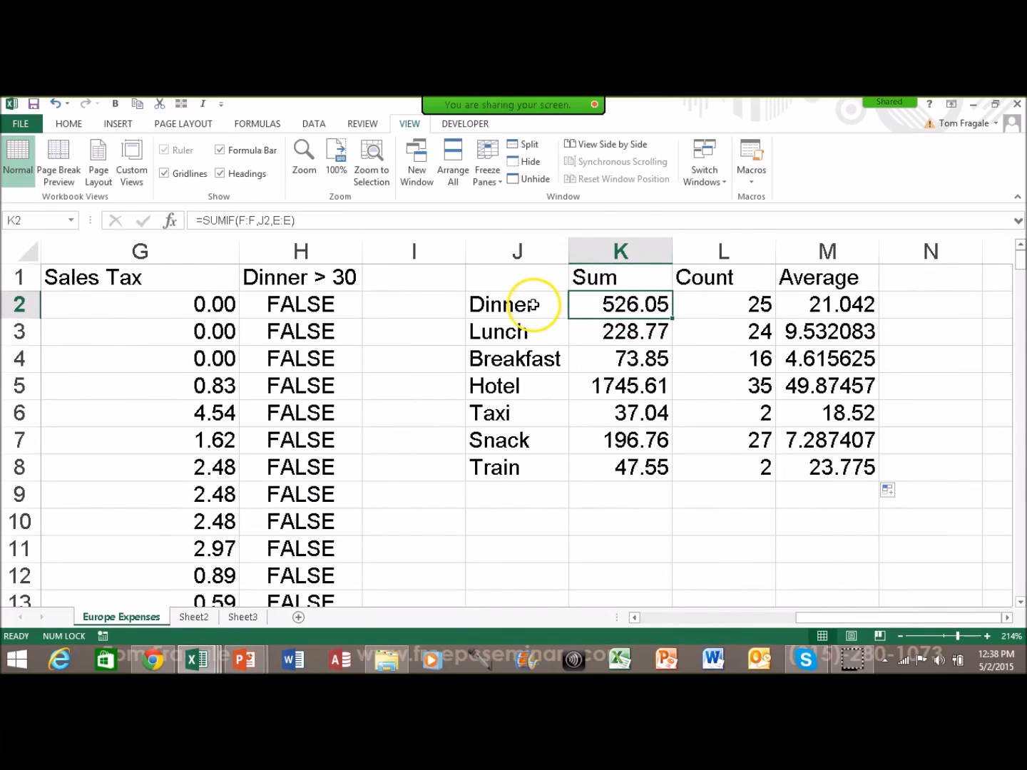
click(734, 312)
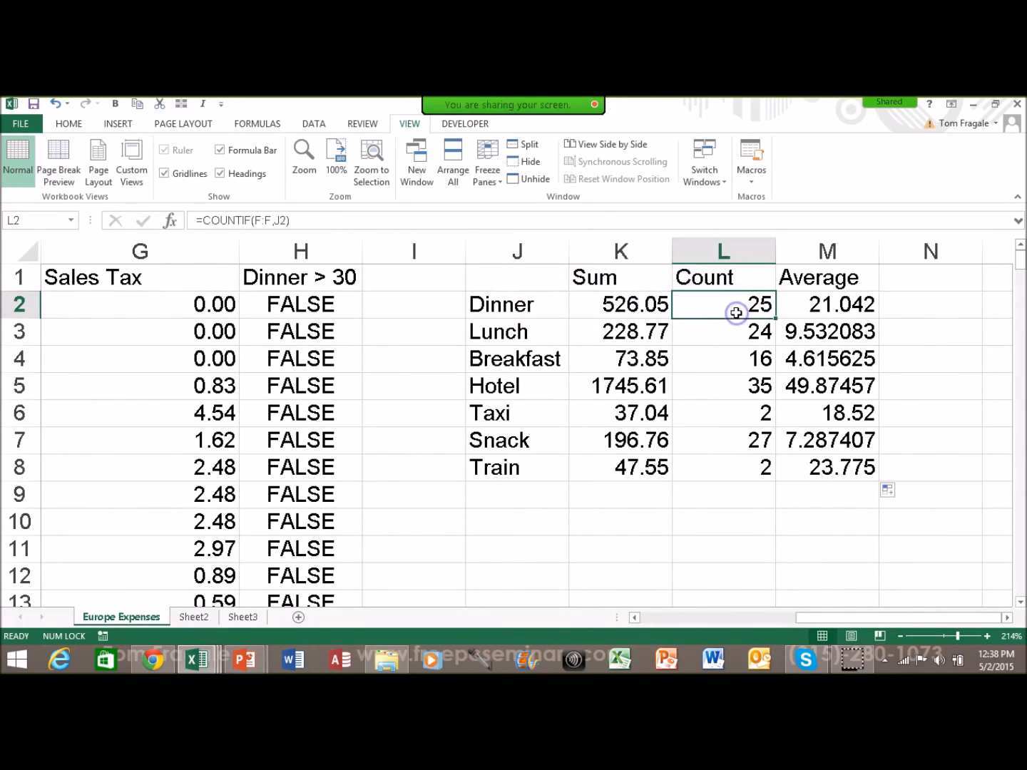
click(841, 301)
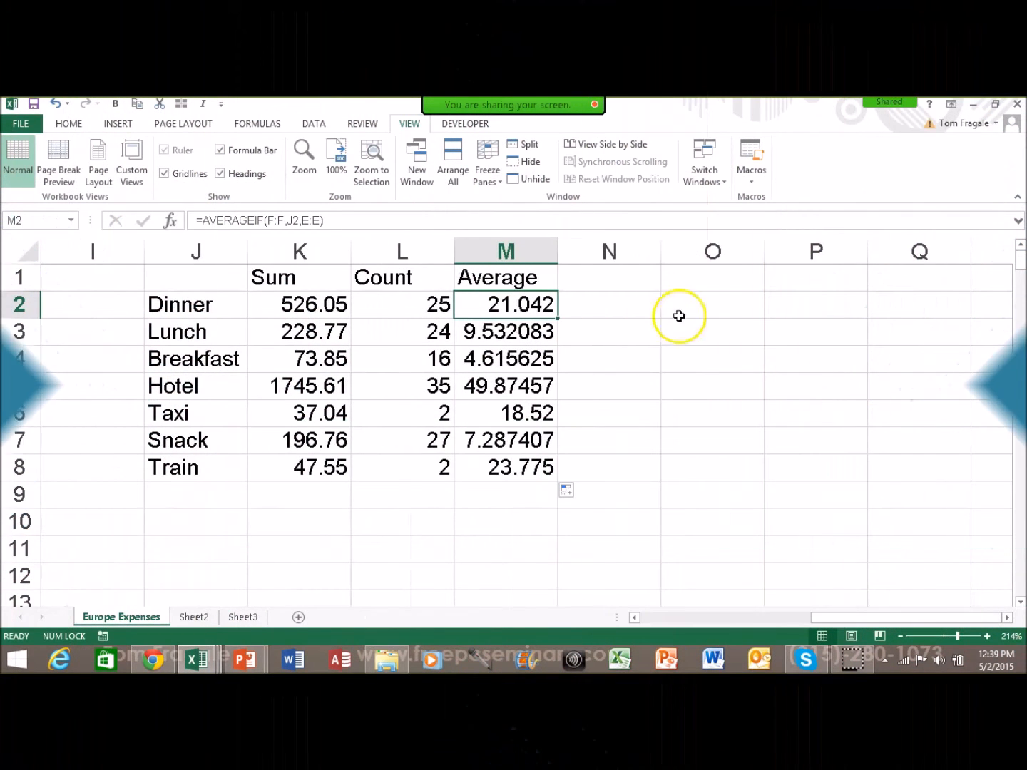
Step: Enter France in cell N2 and fill it down through N8 as copied cells instead of a series
click(612, 277)
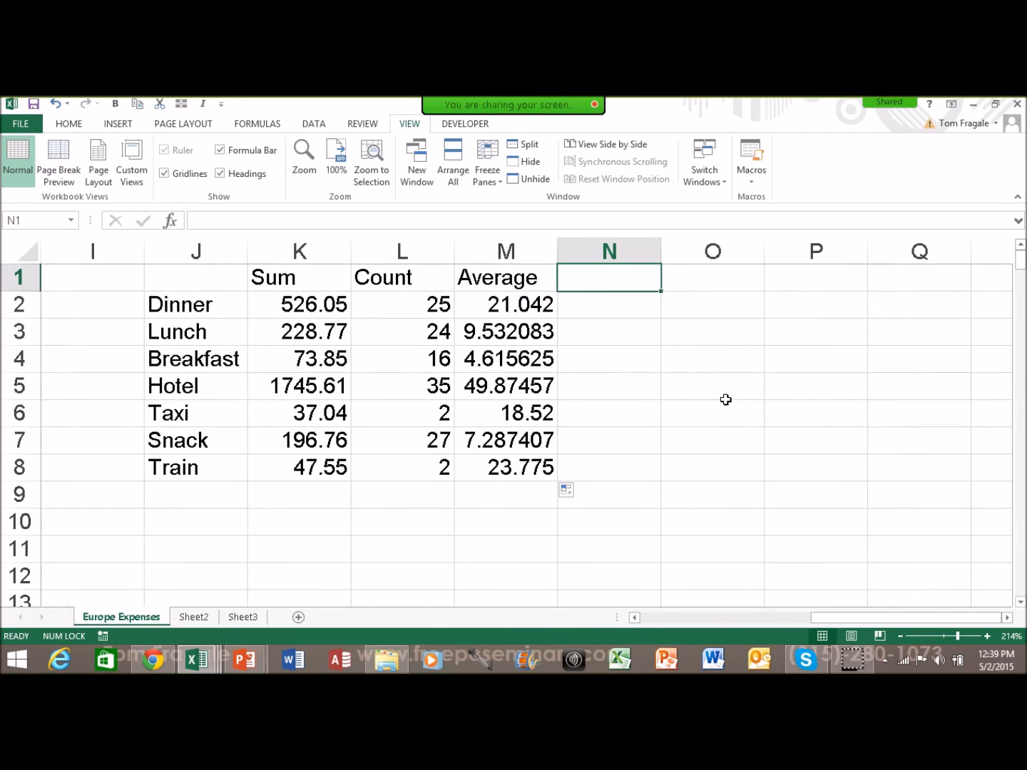
key(Down)
text(Franc)
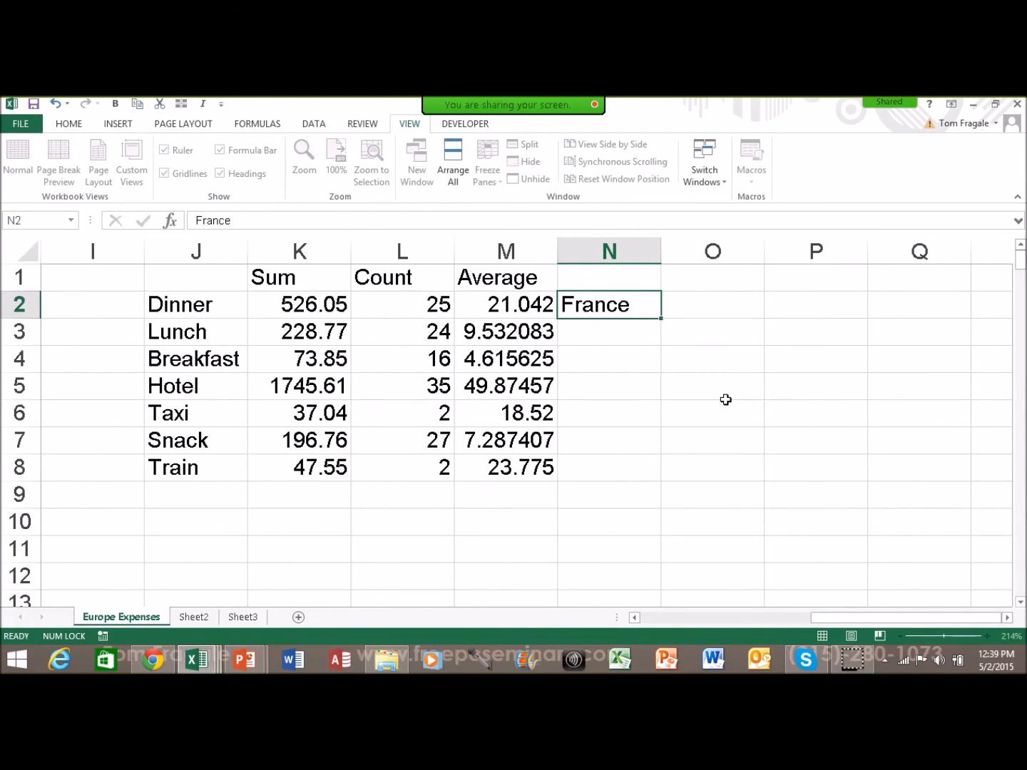
key(Return)
click(620, 311)
drag(658, 319, 648, 482)
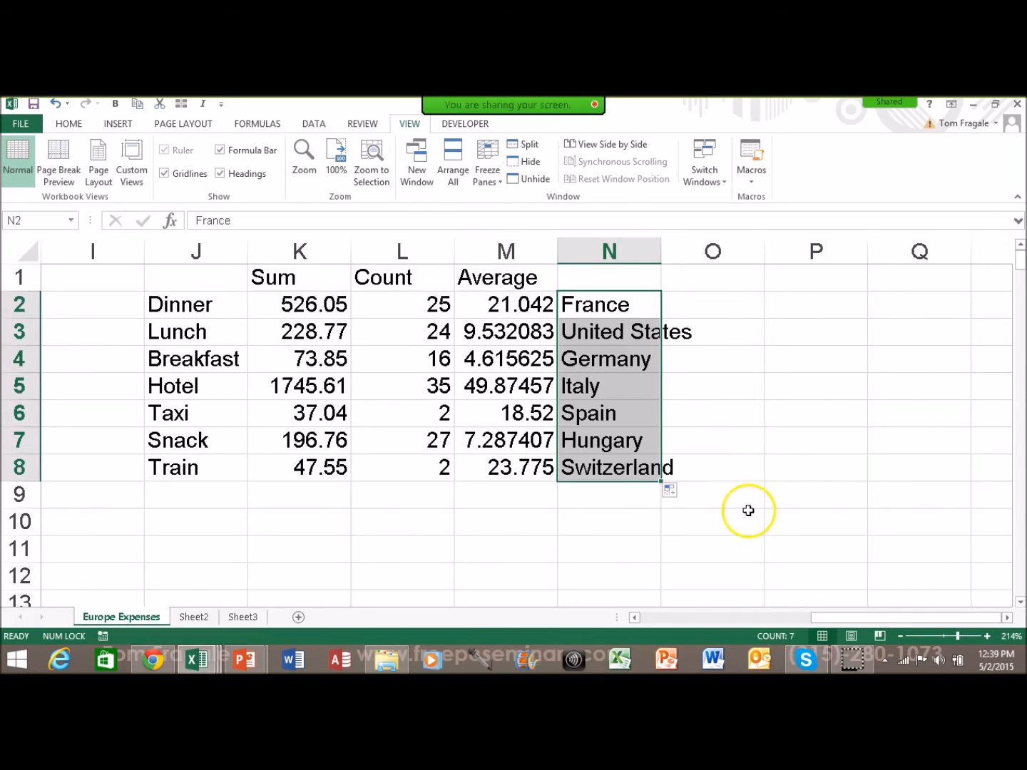
click(678, 489)
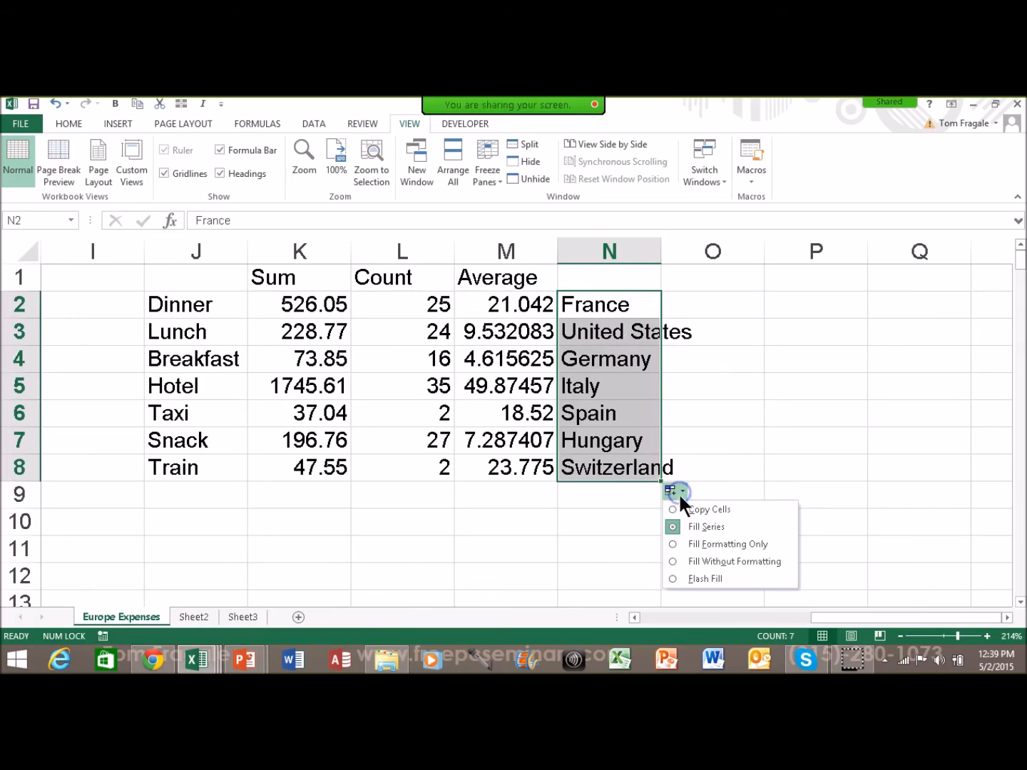
click(685, 509)
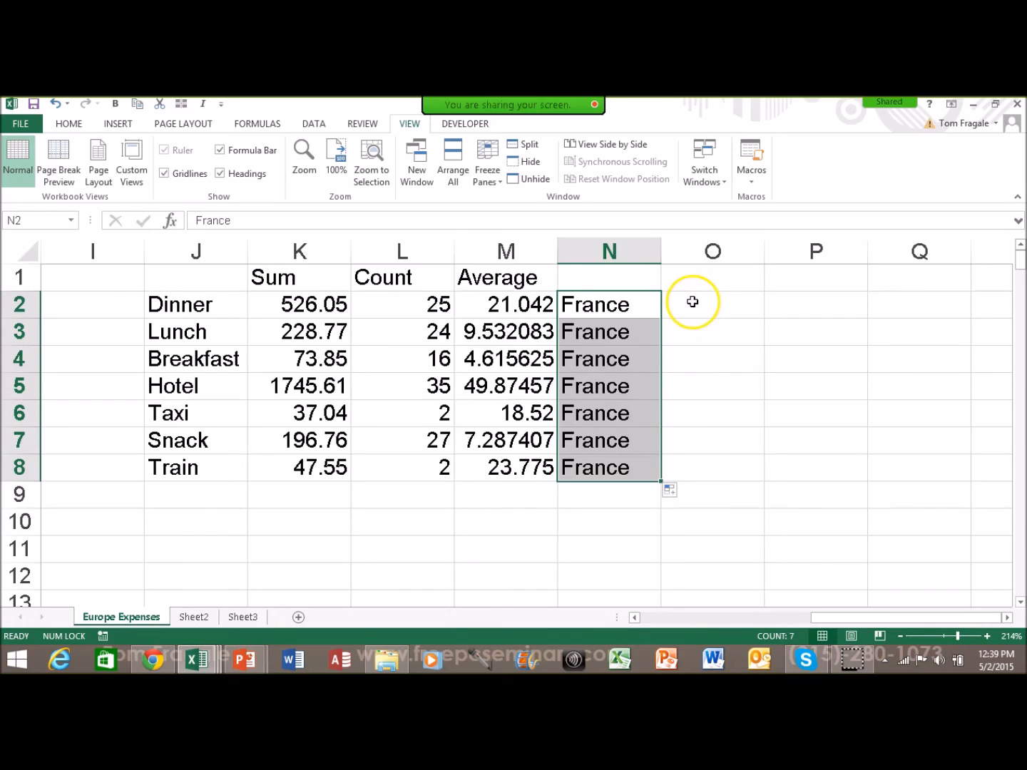
Step: Enter the heading "France totals for each category" in cell O1
click(684, 300)
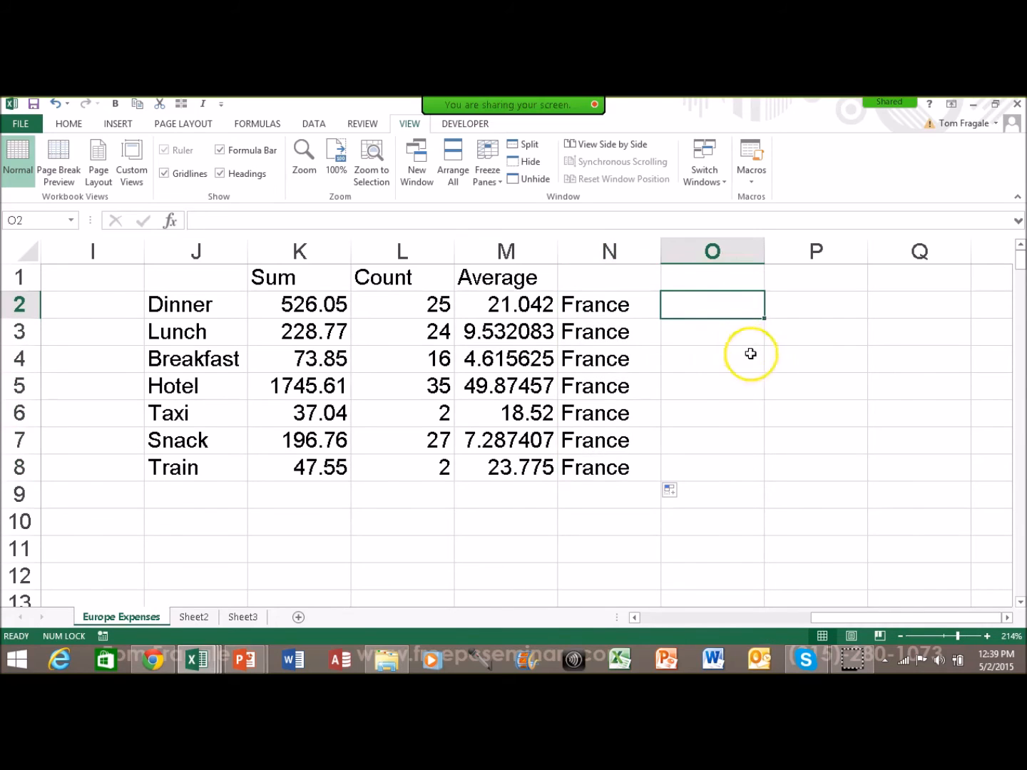
click(716, 281)
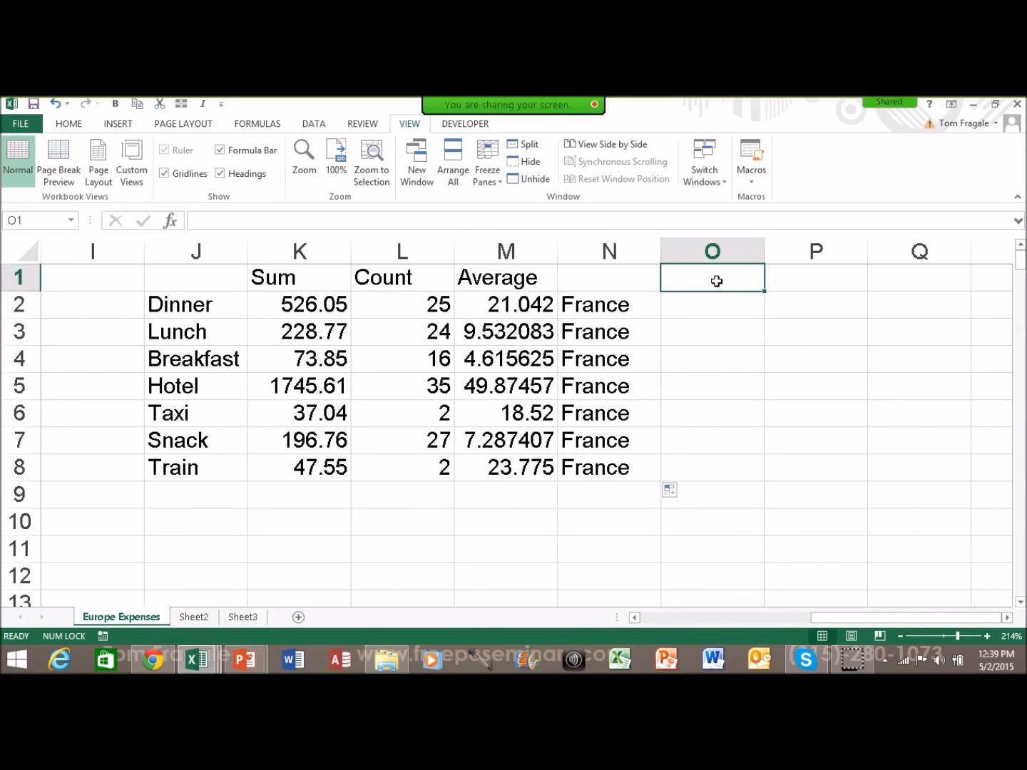
text(Fr)
text(ance t)
key(BackSpace)
text(ce totals for each category)
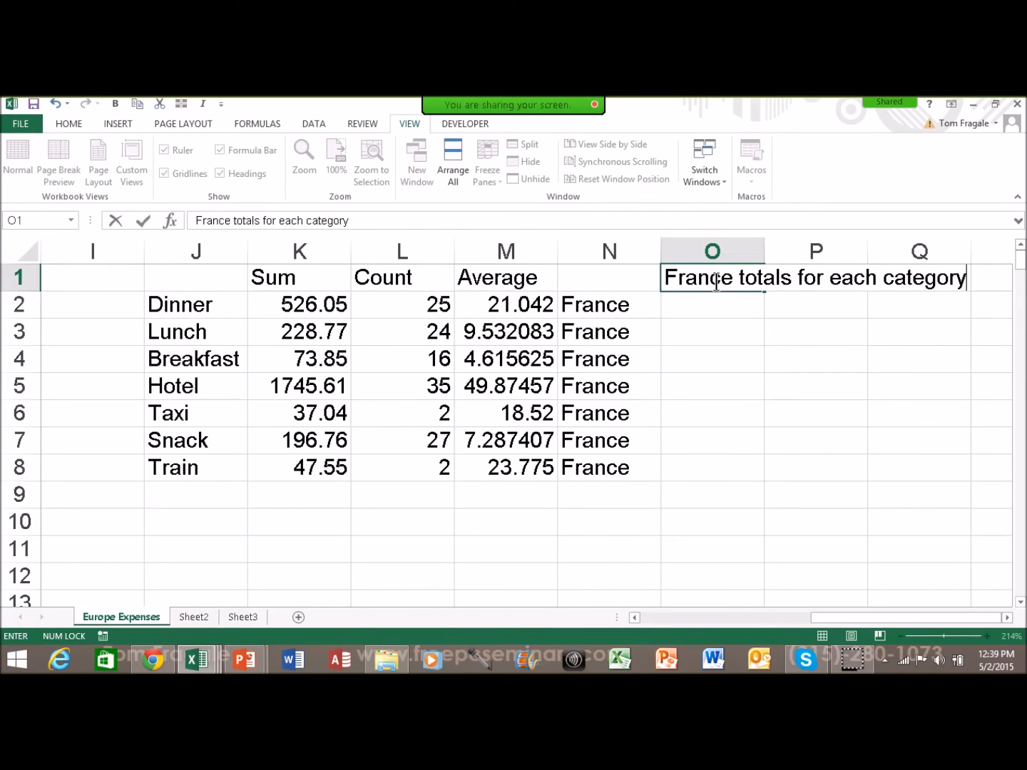
key(Return)
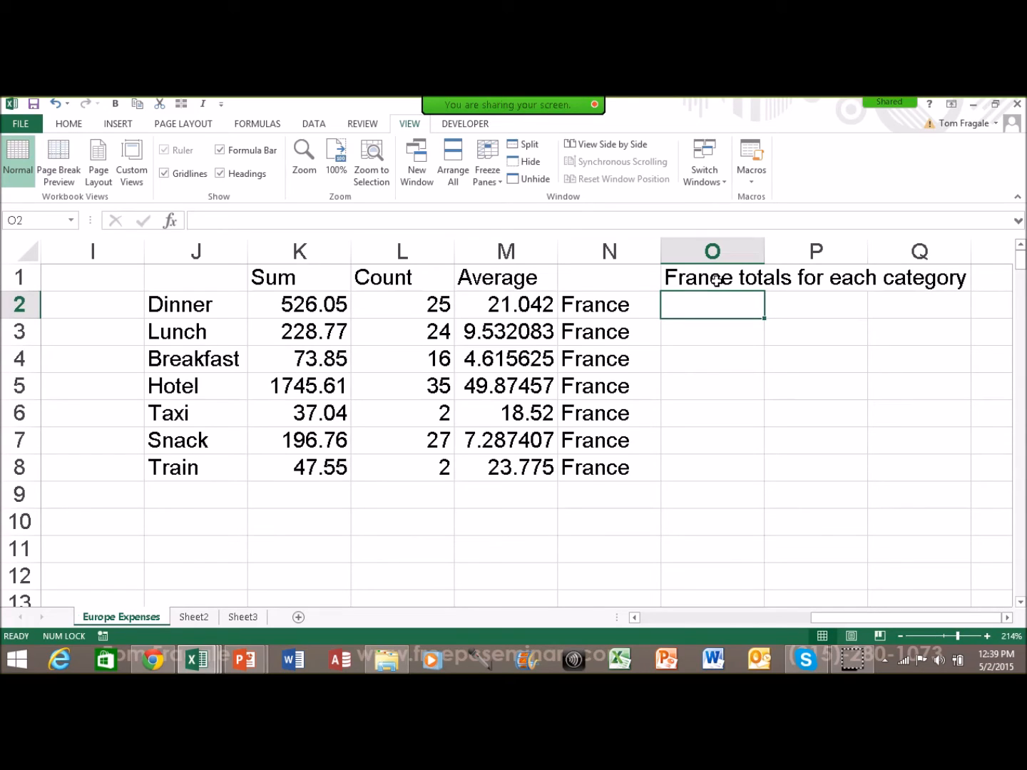
Step: Start a SUMIFS formula in cell O2 with the US Dollar Amount column, E:E, as the sum range
text(=sumifs)
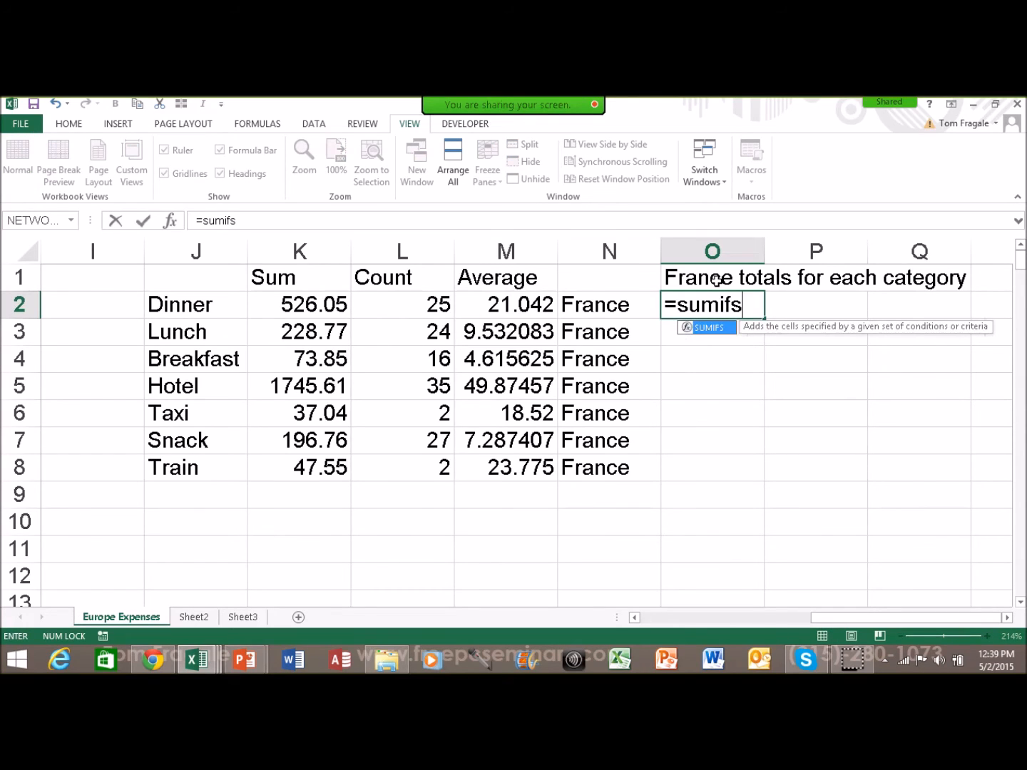
text(()
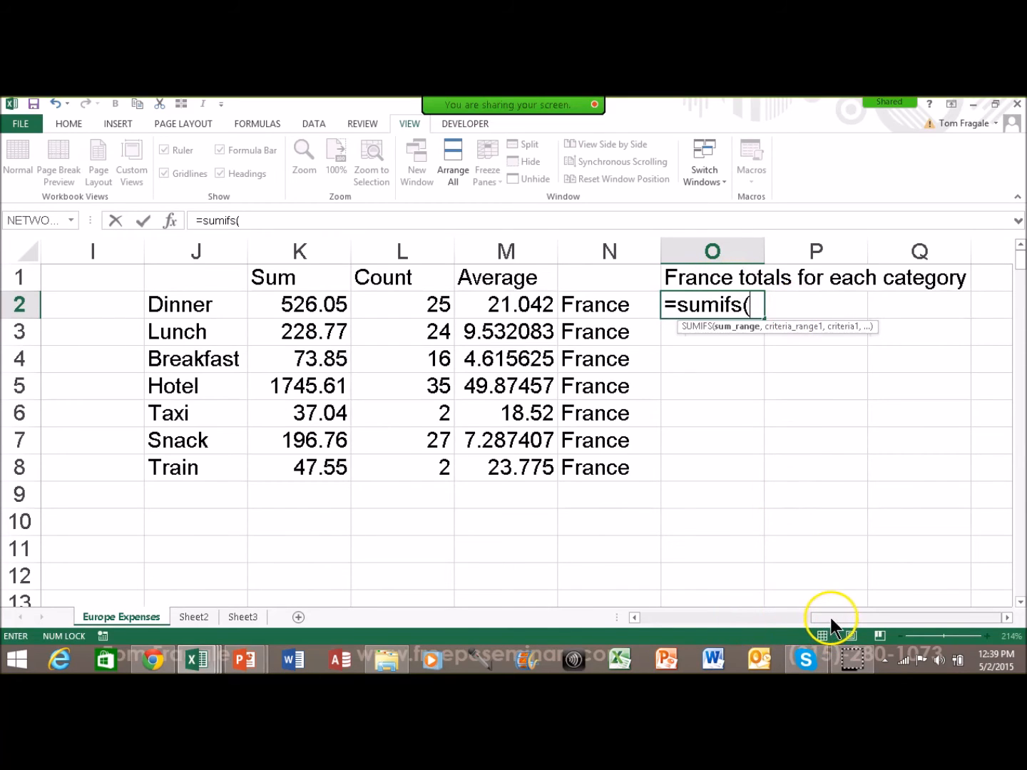
drag(822, 626, 645, 618)
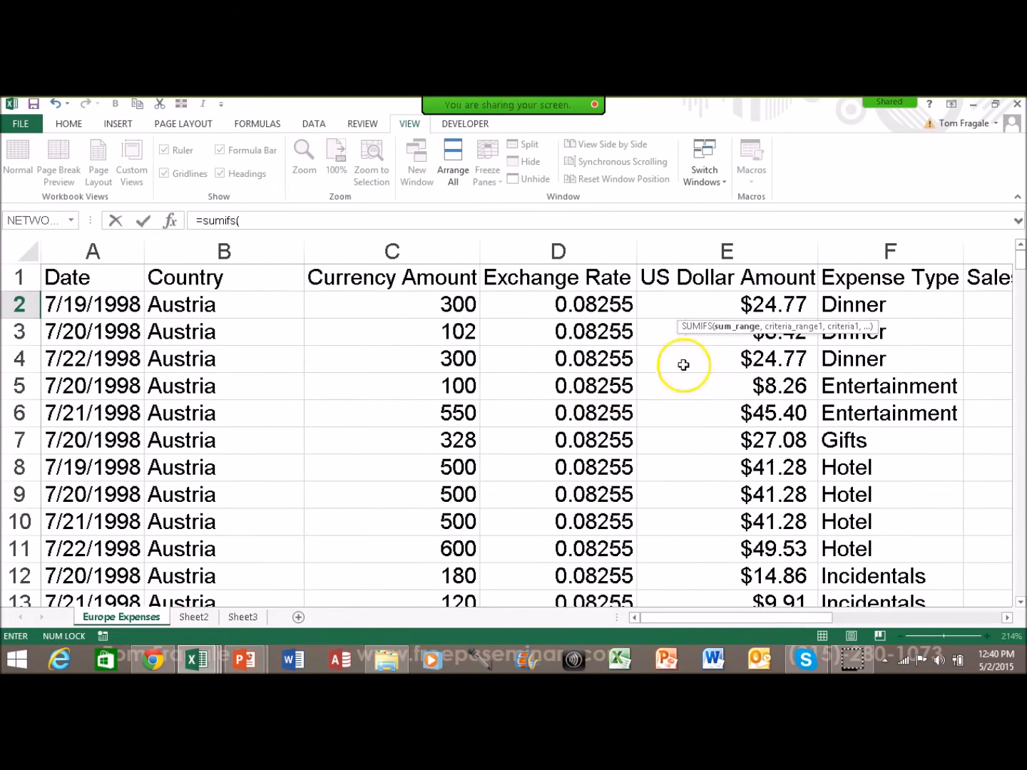
click(703, 251)
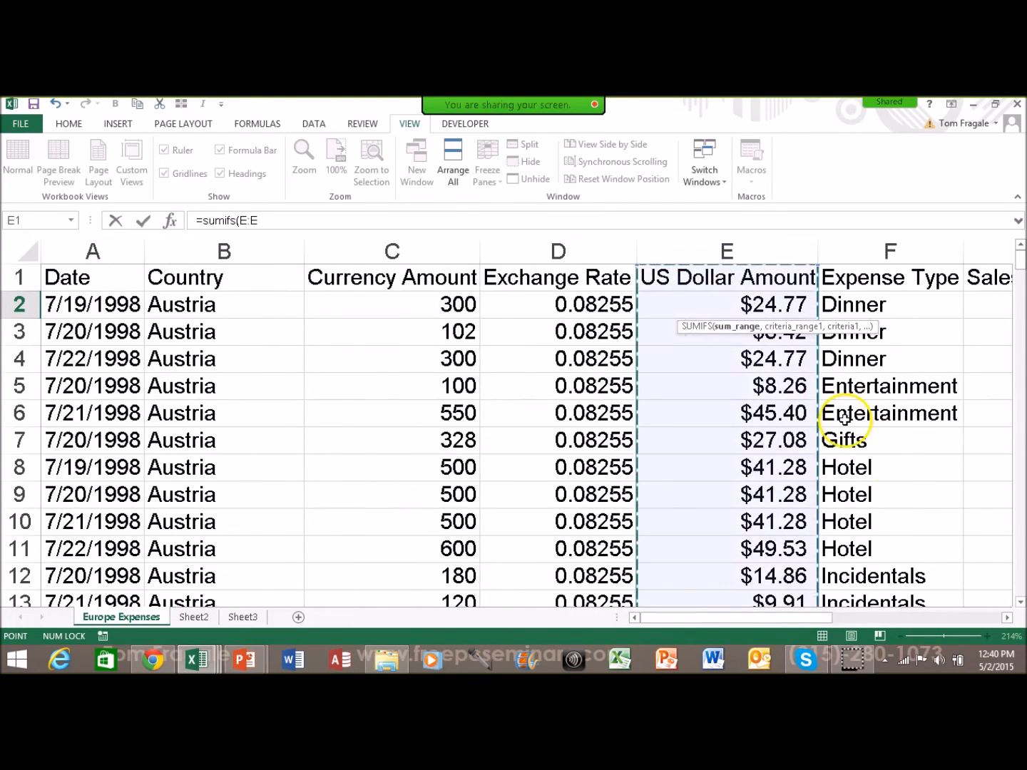
drag(796, 617, 969, 631)
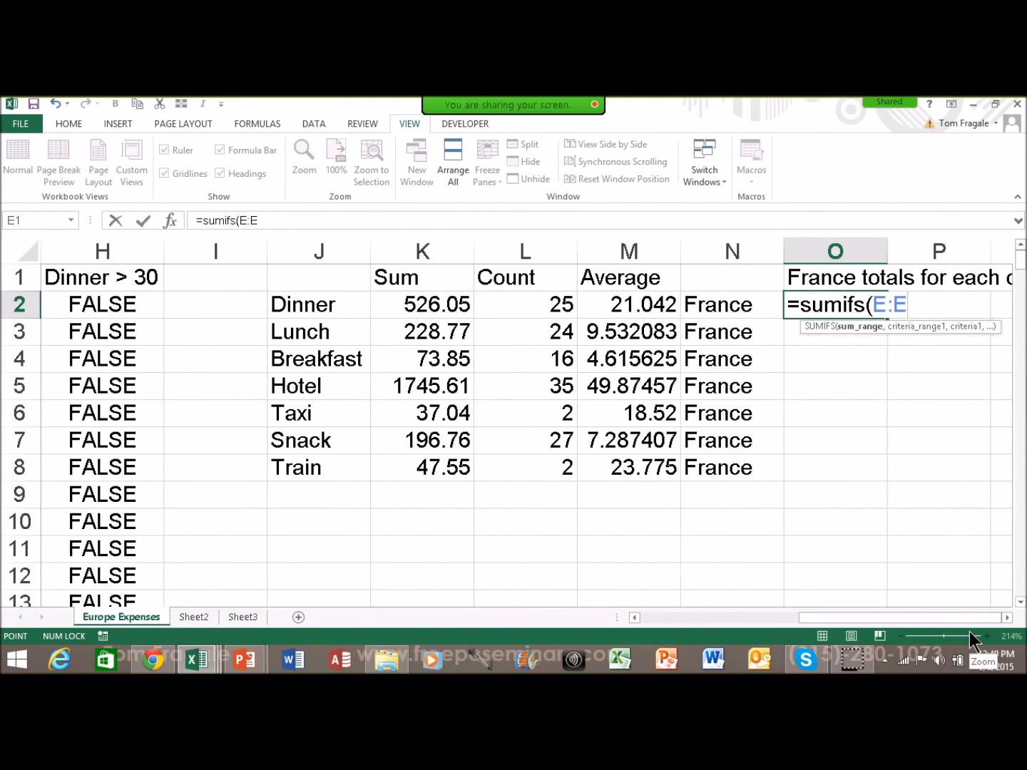
text(,)
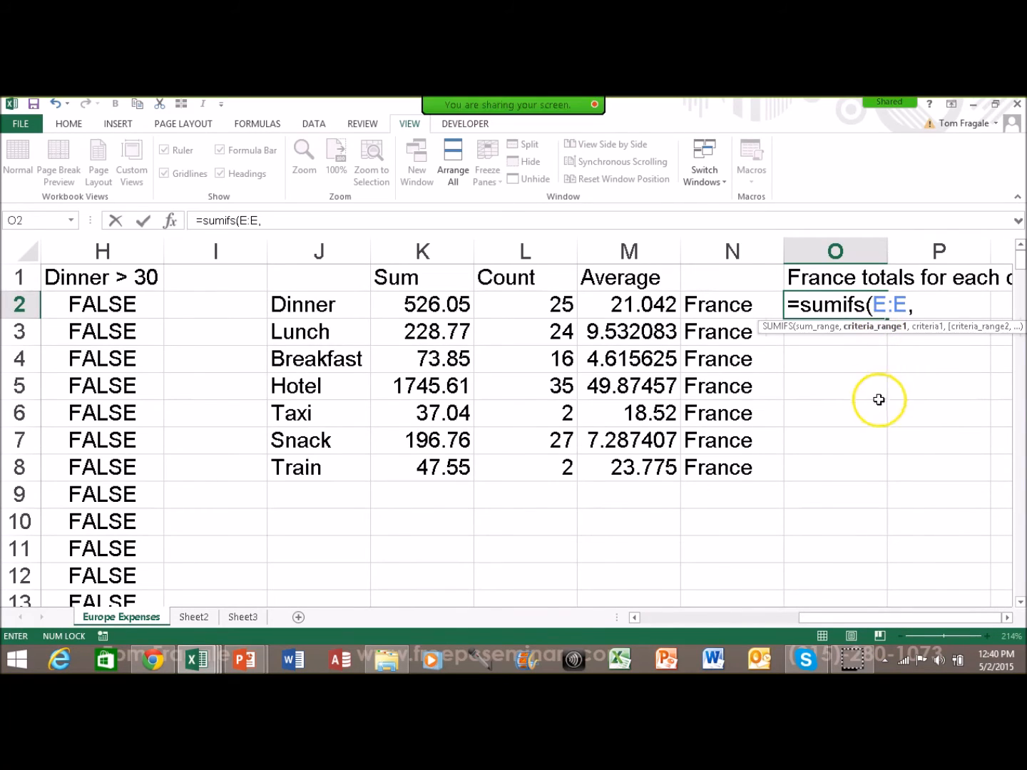
Step: Add the first SUMIFS criterion in O2, matching the Expense Type column F:F to the Dinner cell J2
drag(852, 619, 682, 619)
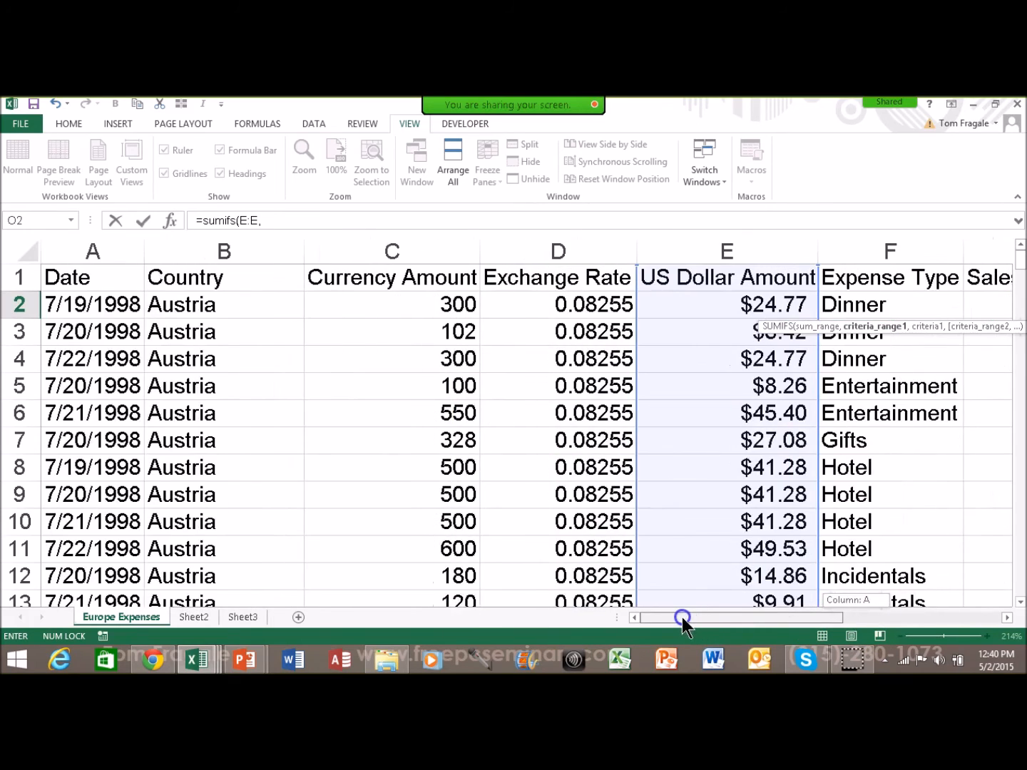
click(876, 249)
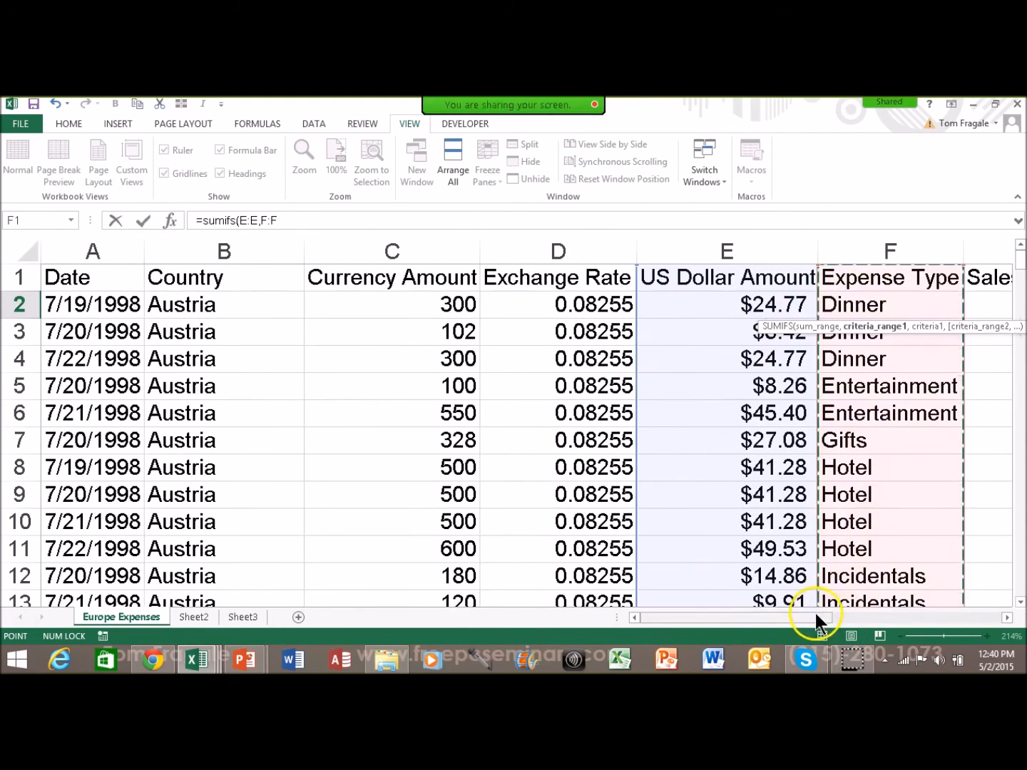
drag(814, 618, 981, 628)
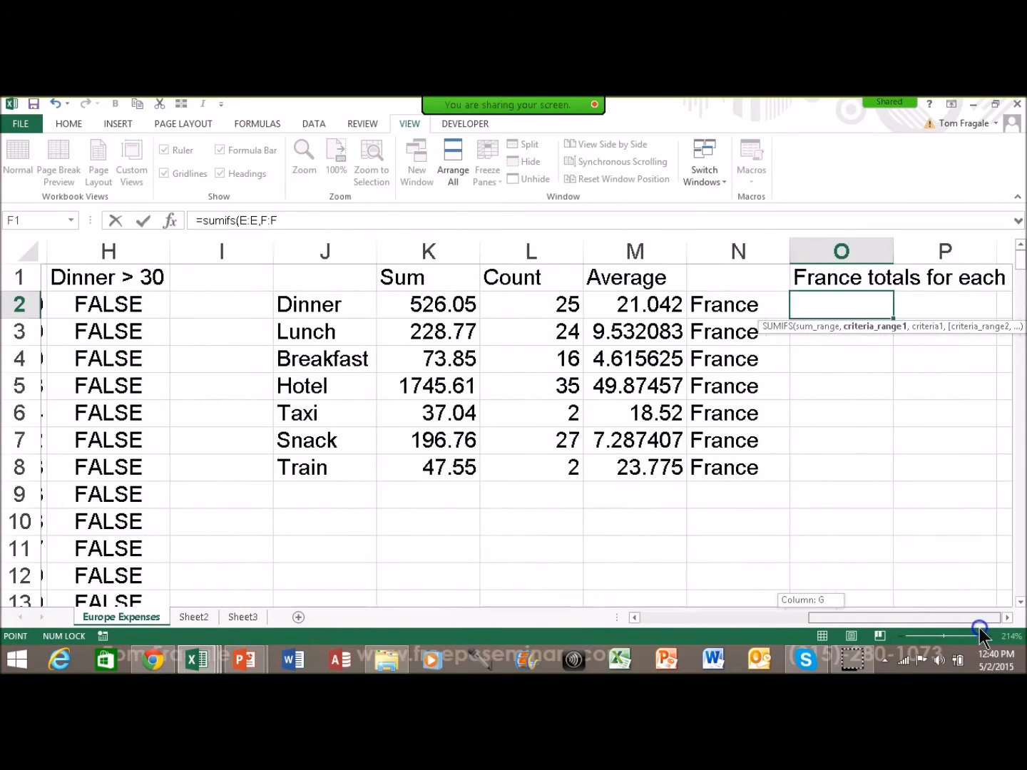
text(,)
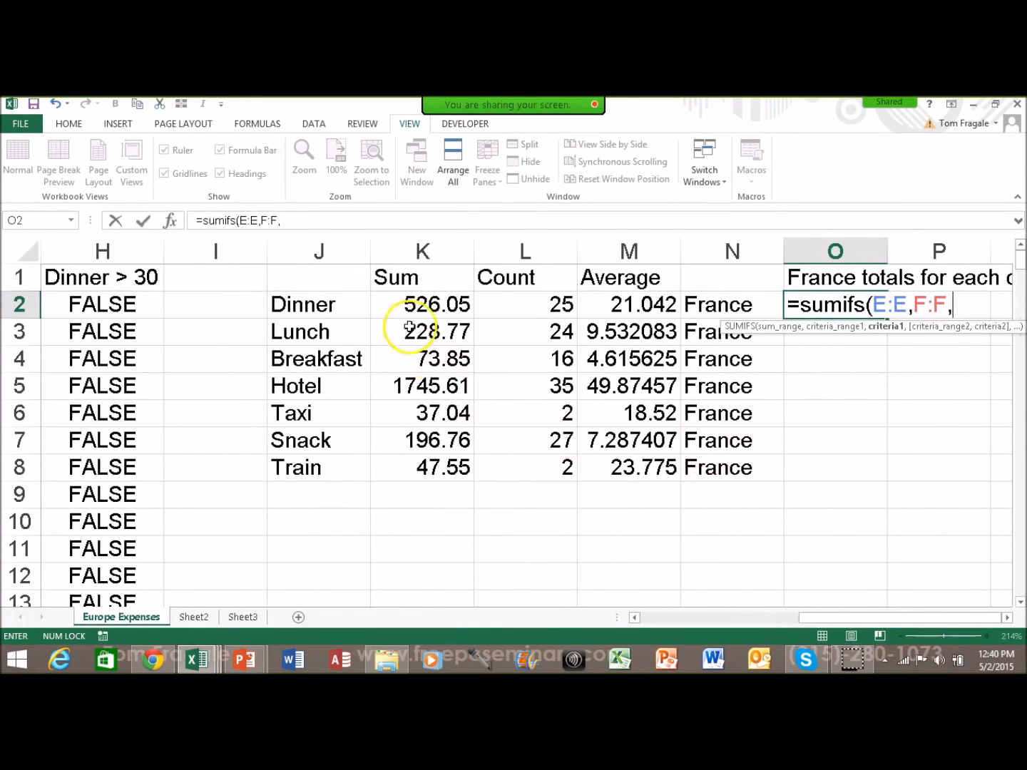
click(299, 305)
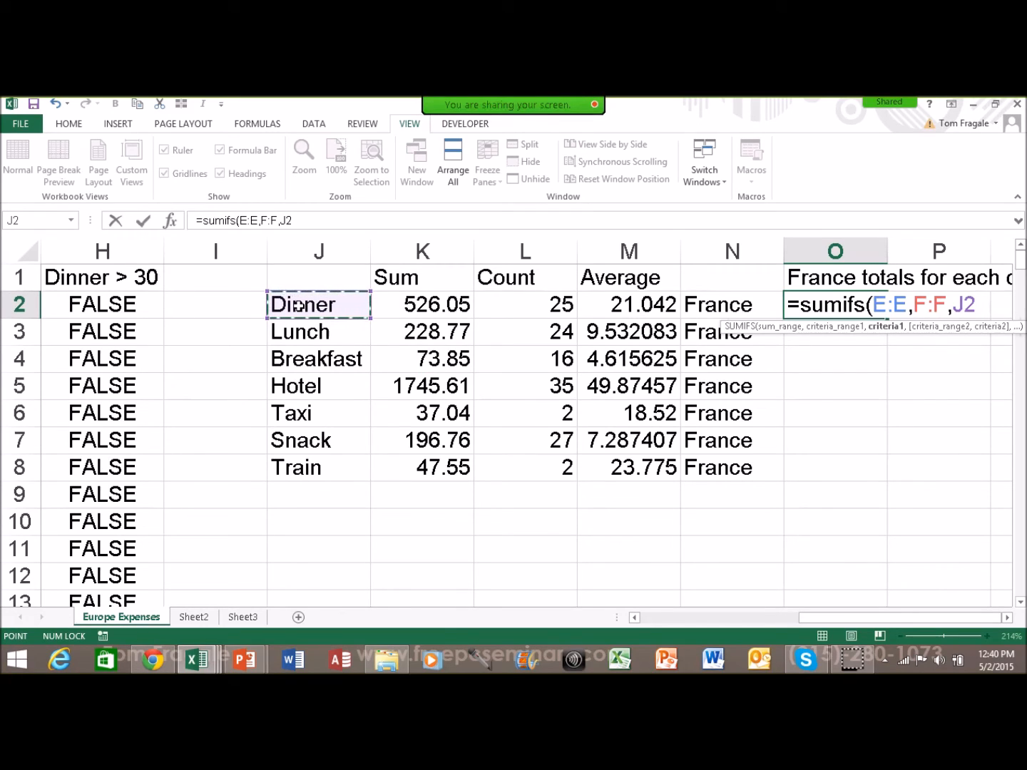
text(,)
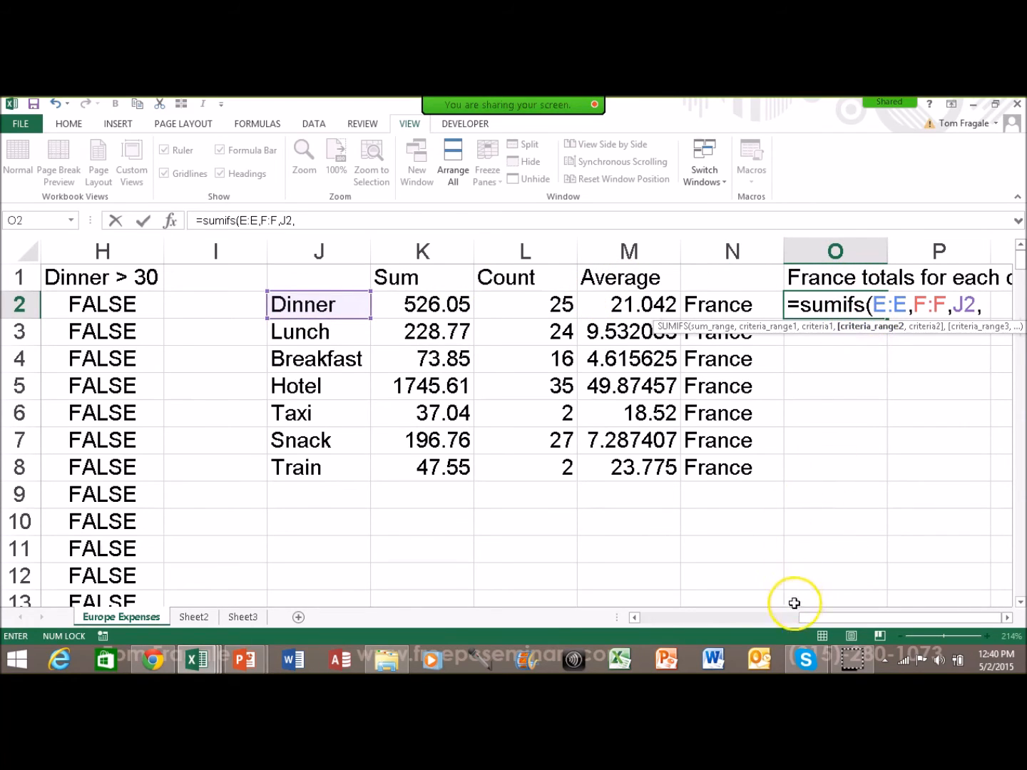
Step: Add the Country column B:B matched to N2 as second criterion, completing =SUMIFS(E:E,F:F,J2,B:B,N2) in cell O2
drag(806, 620, 644, 620)
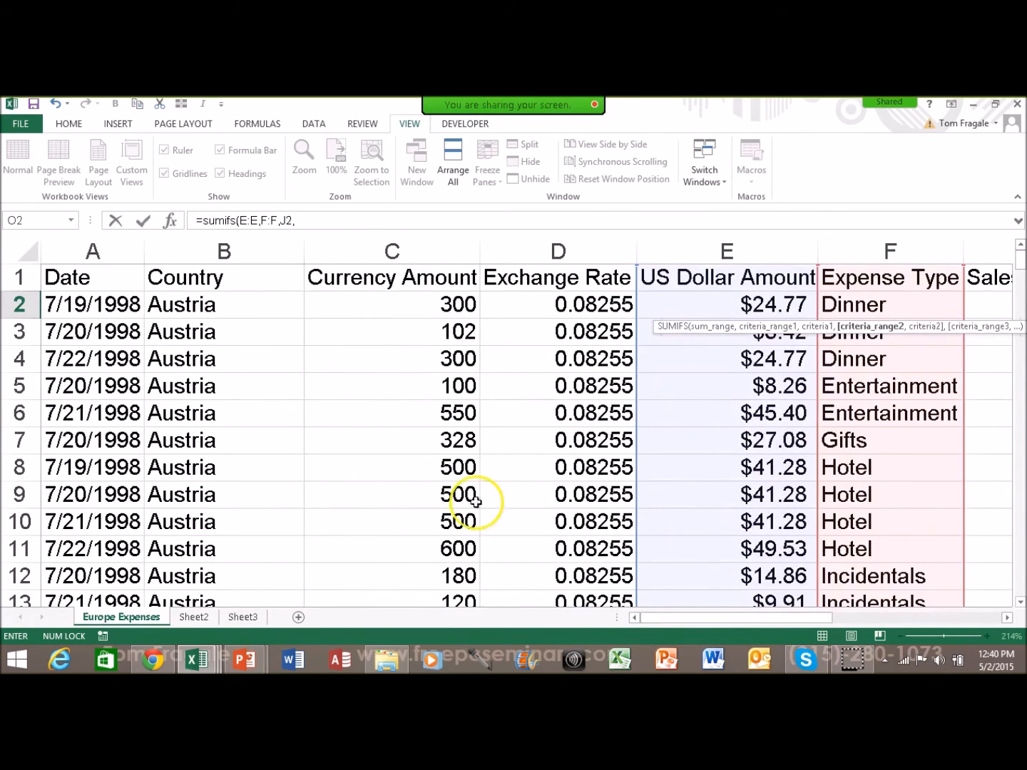
click(209, 247)
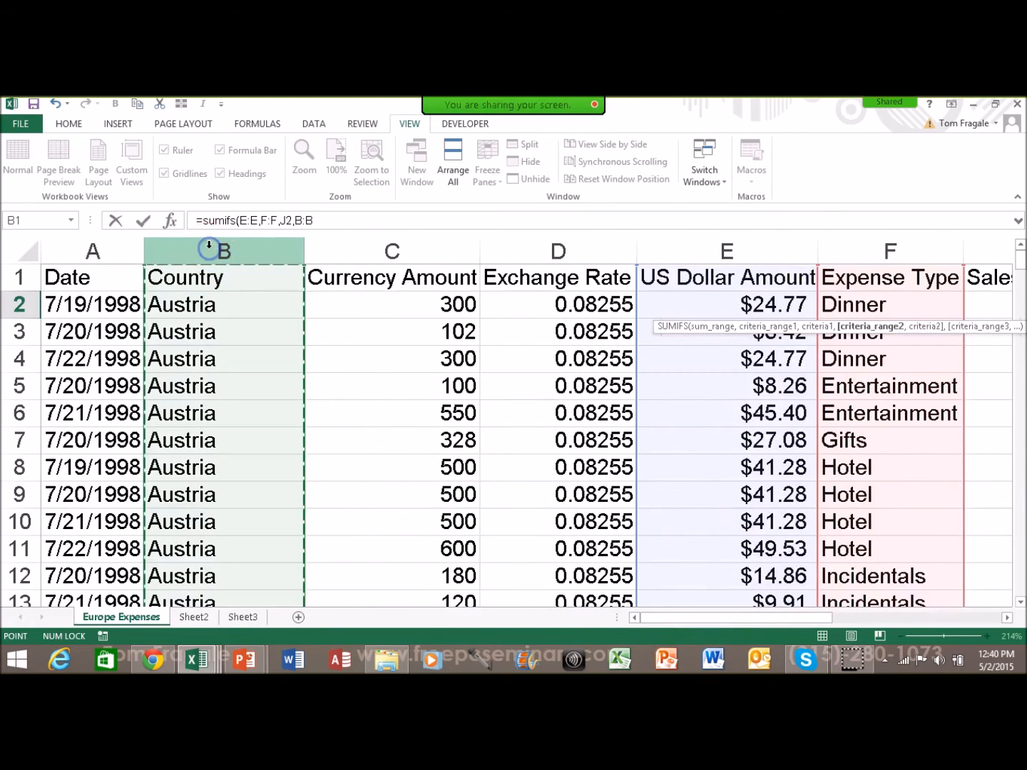
drag(817, 620, 1005, 619)
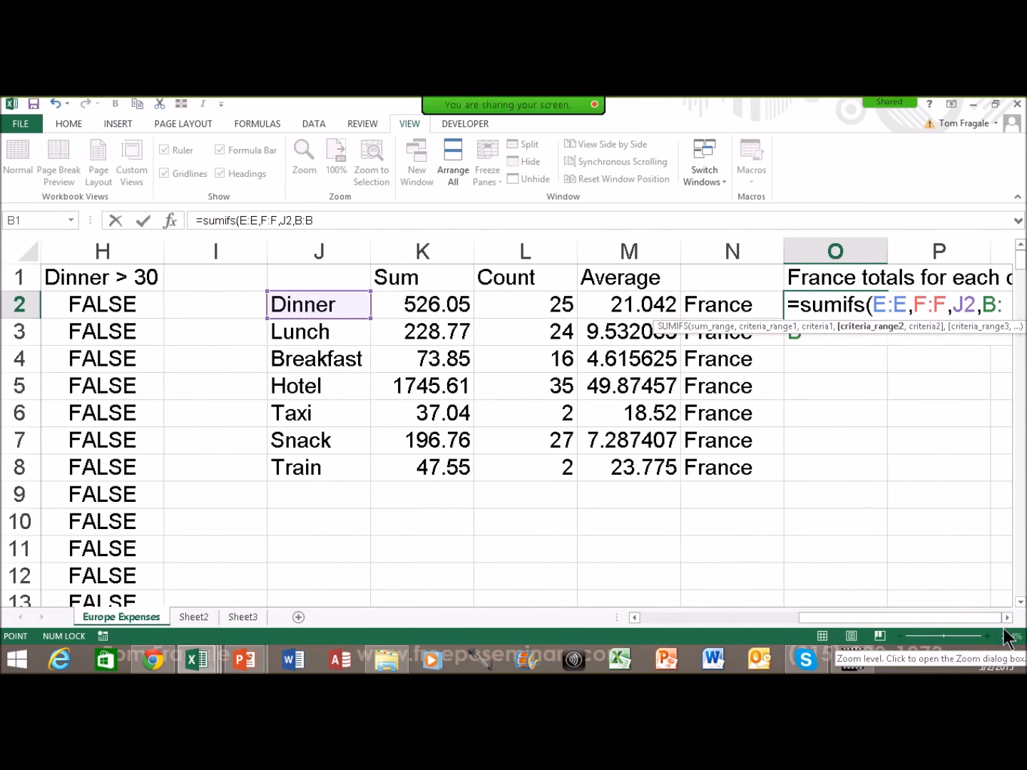
text(,)
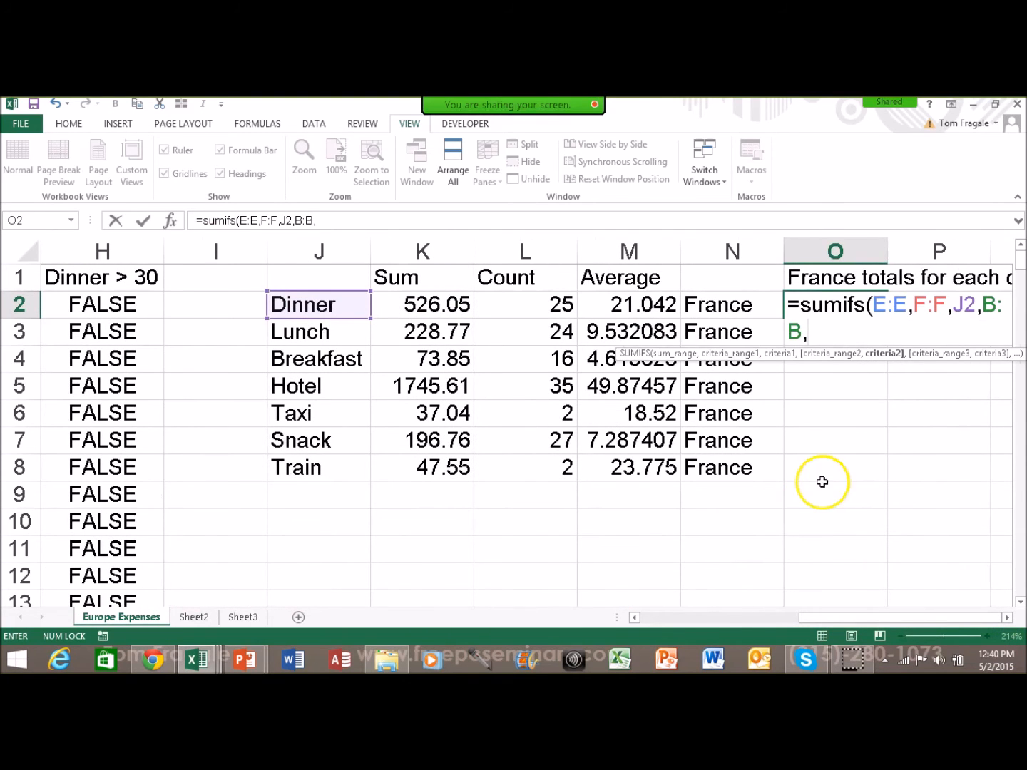
click(705, 305)
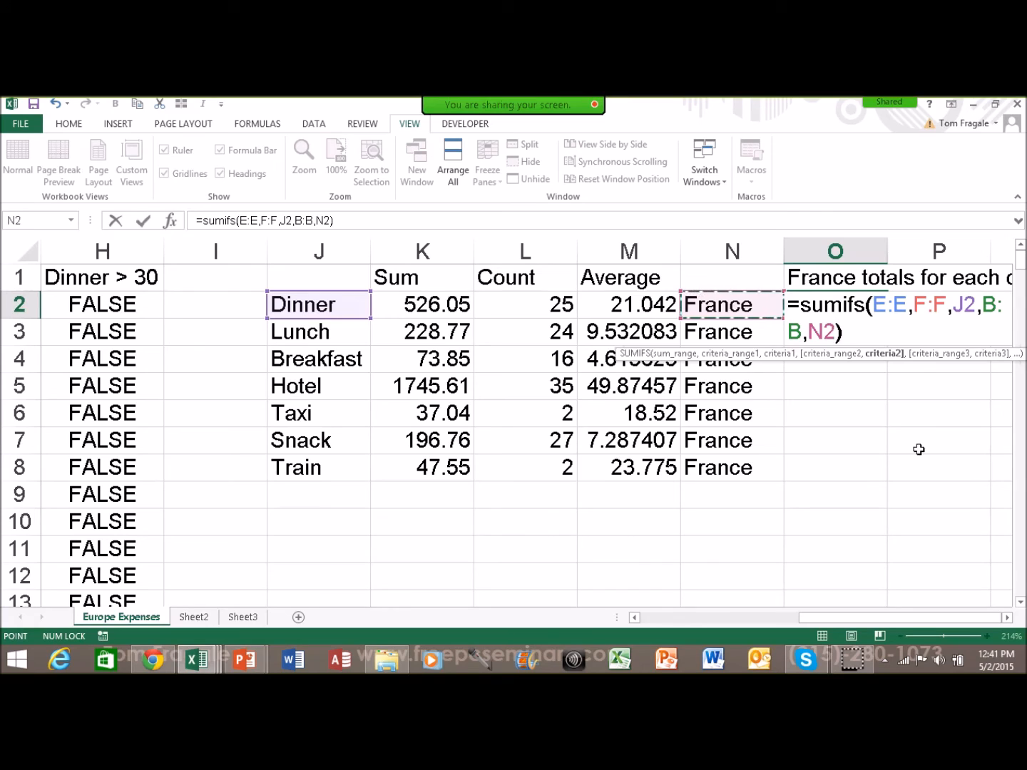
click(1008, 617)
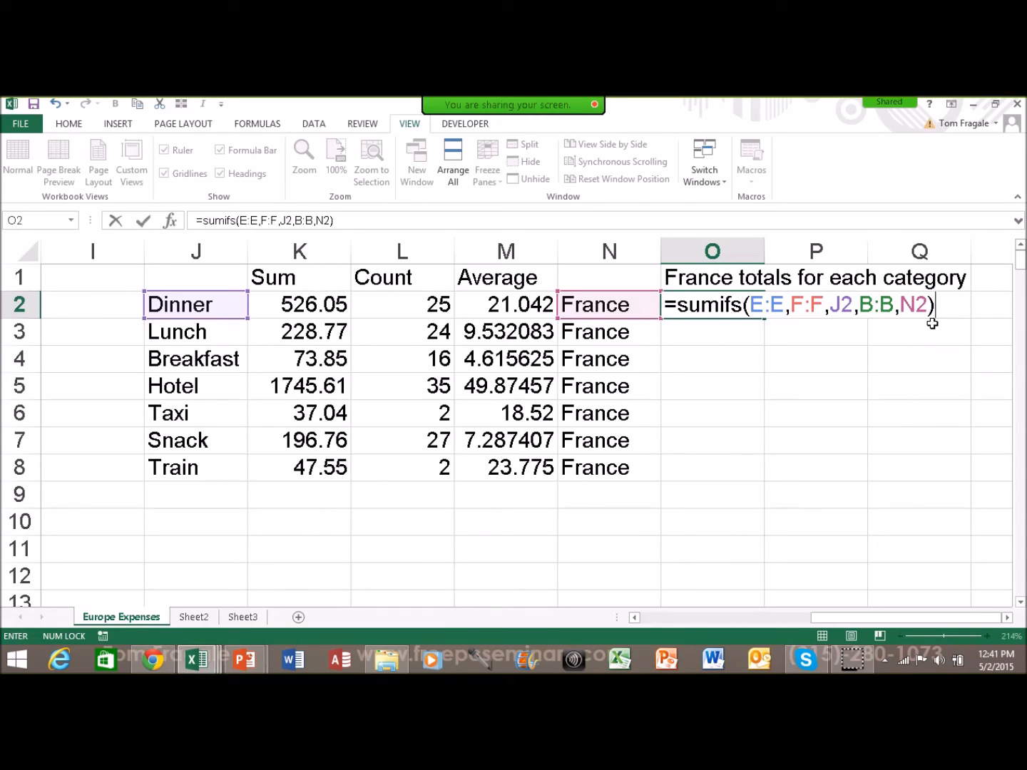
key(Return)
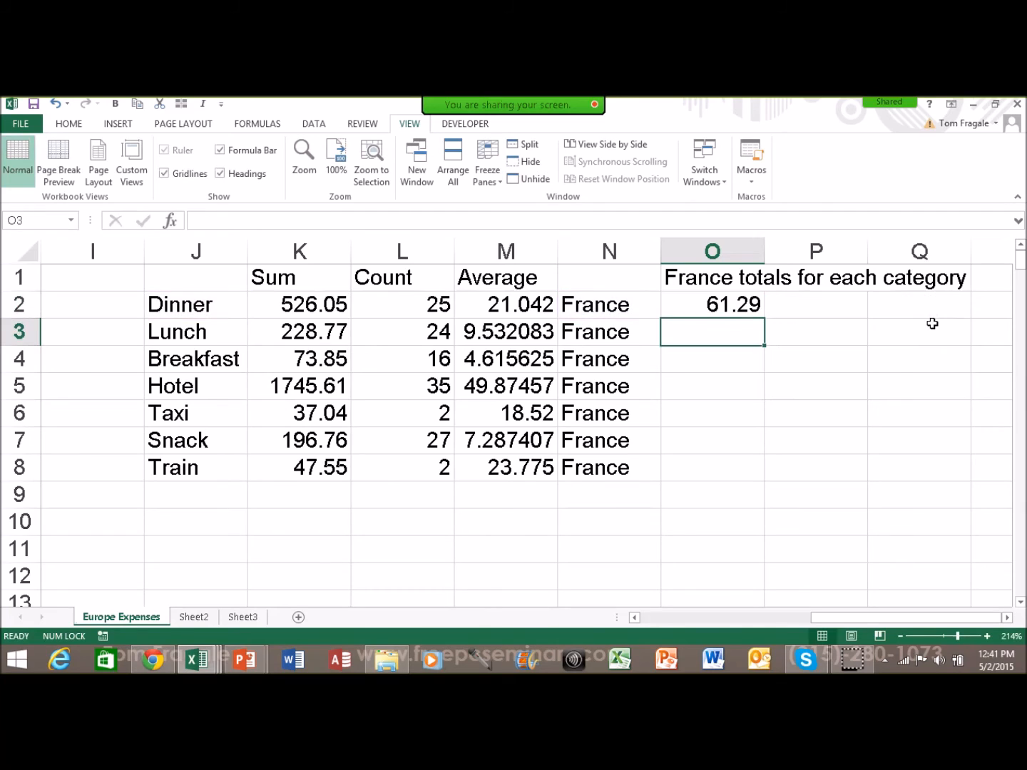
Step: Review the SUMIFS formula in O2 against its criteria cells J2 and N2 and the overall Dinner sum in K2
click(683, 306)
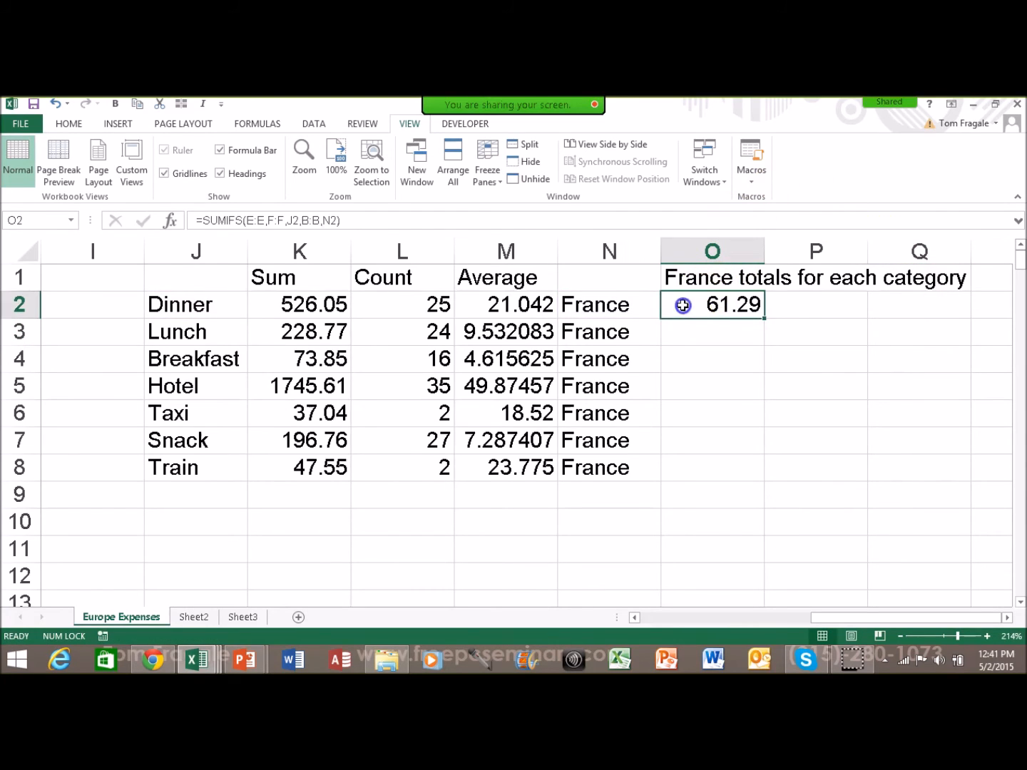
click(578, 305)
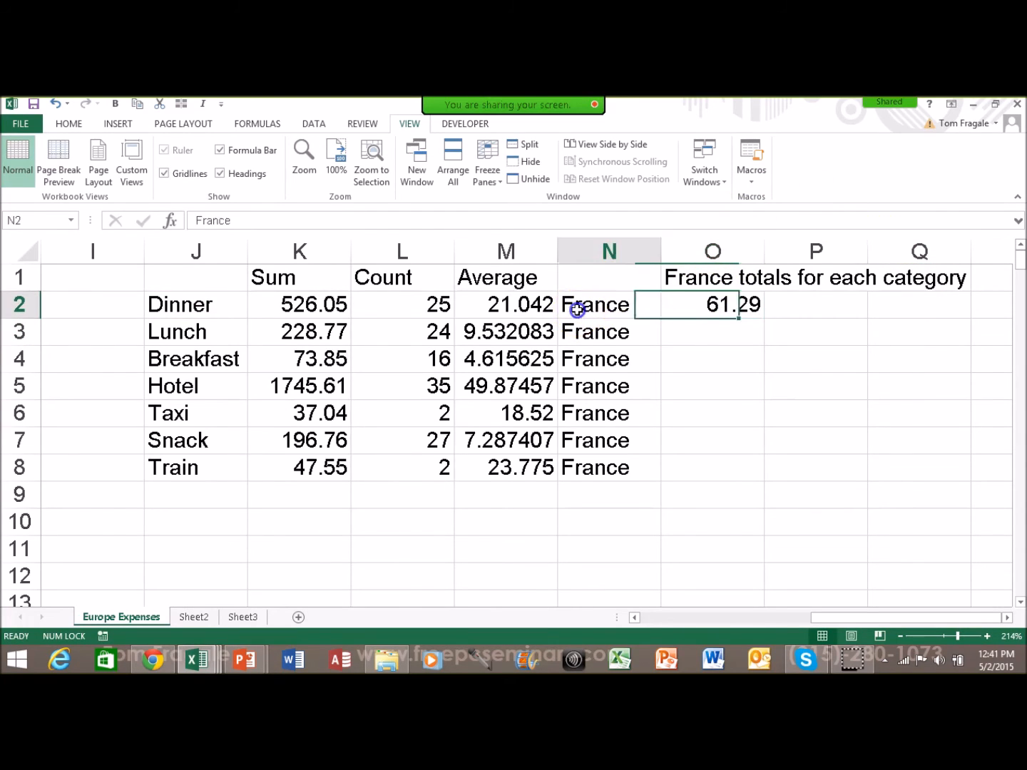
click(197, 305)
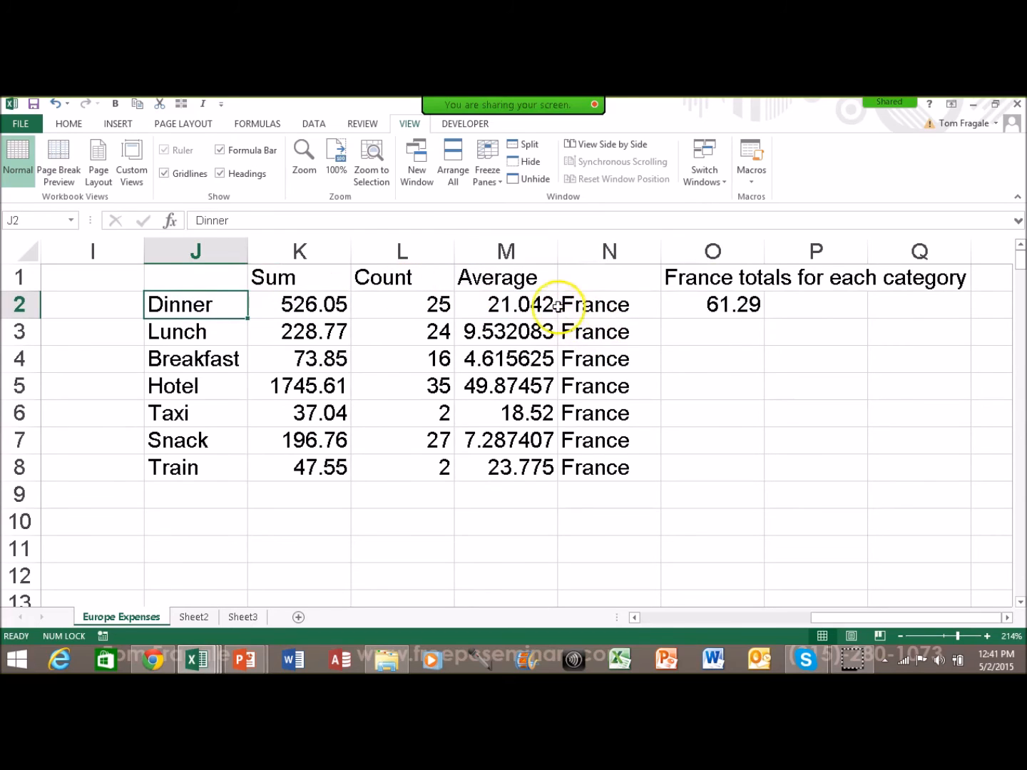
click(591, 306)
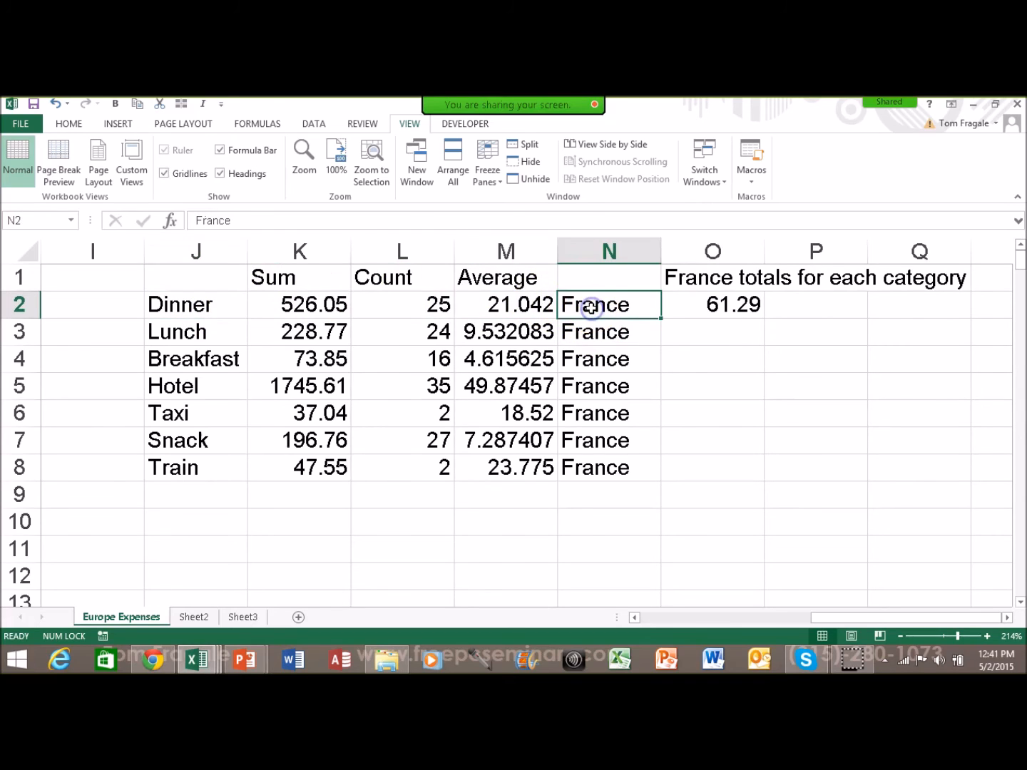
click(329, 306)
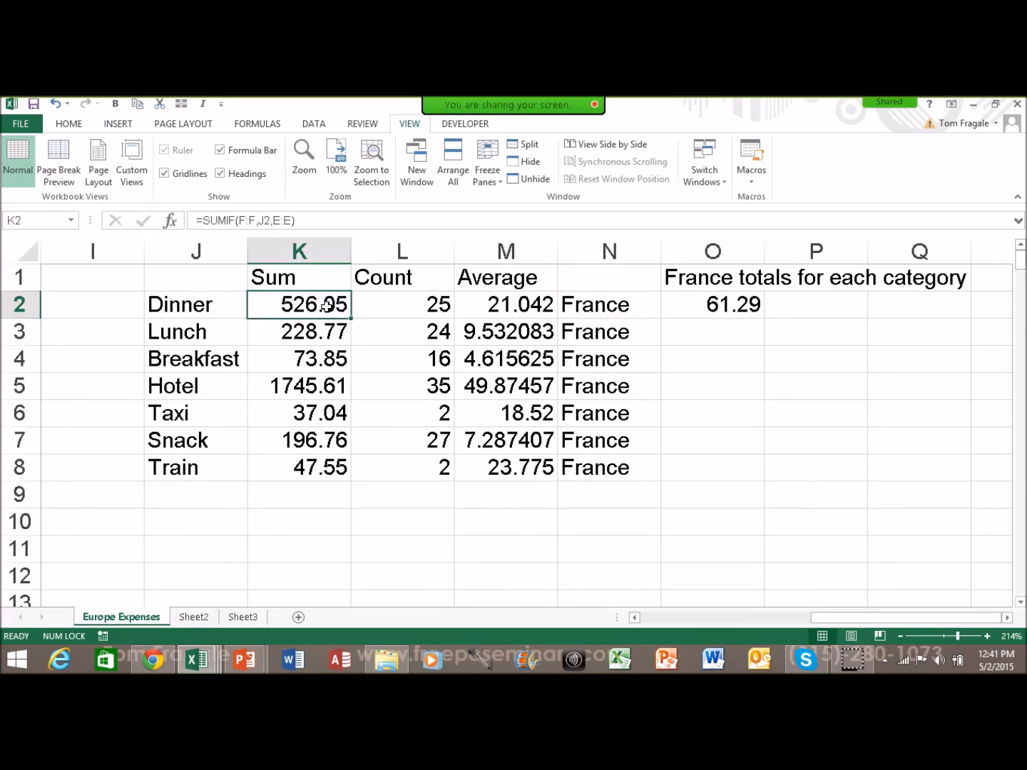
click(725, 305)
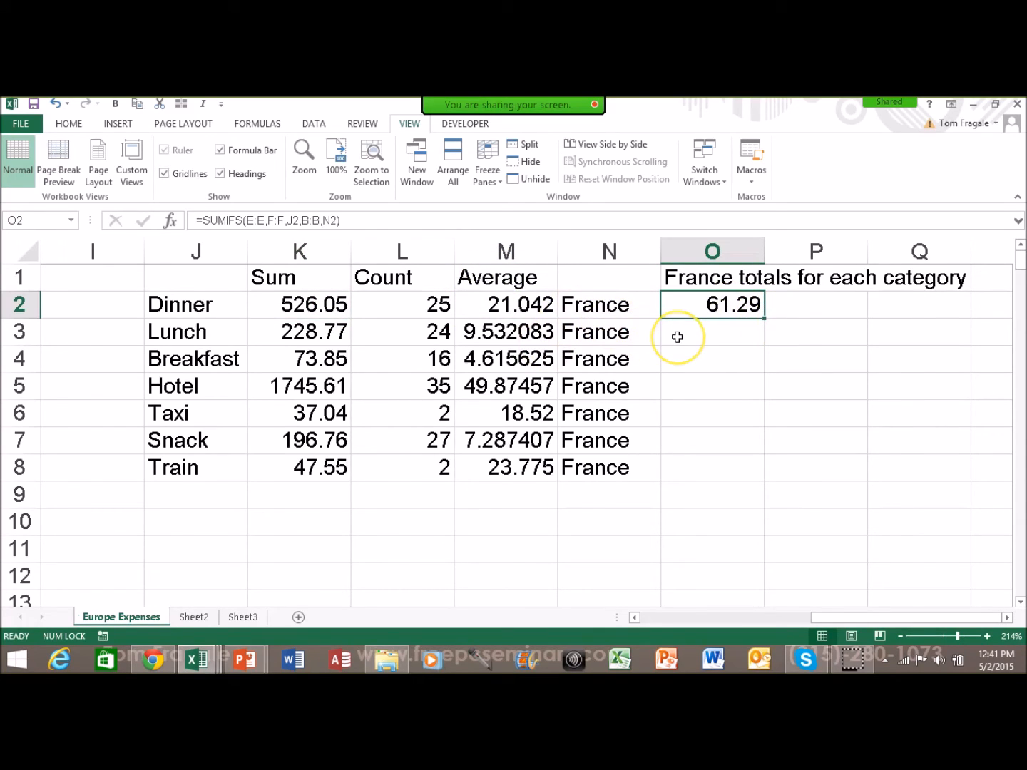
click(727, 374)
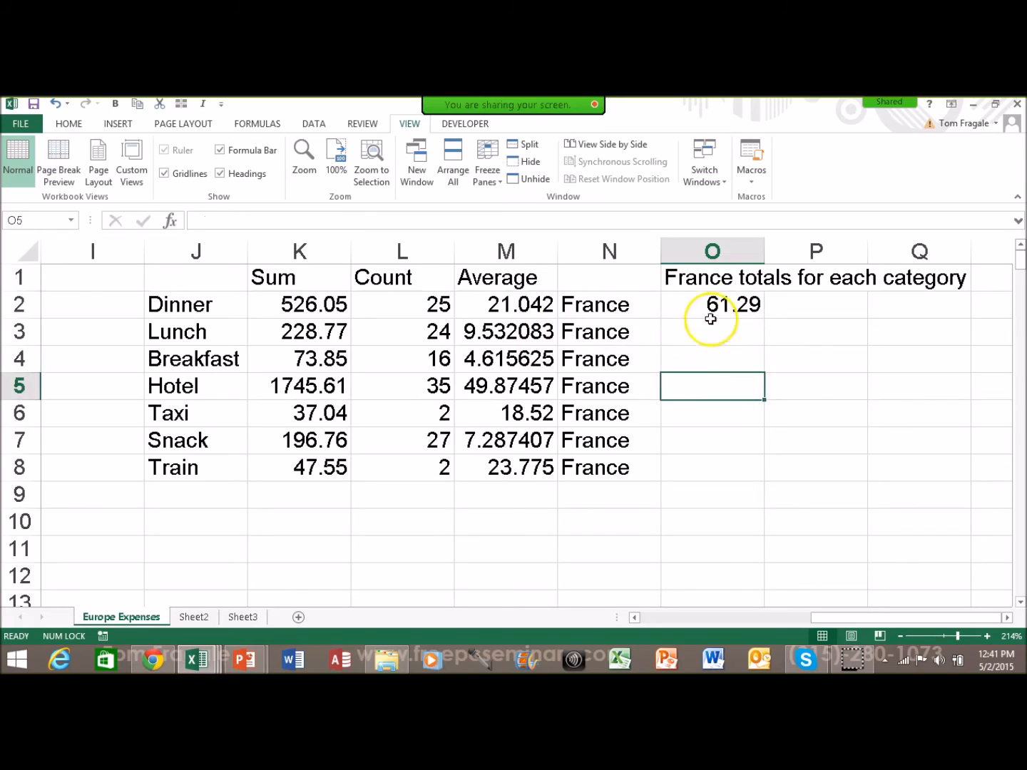
double_click(693, 302)
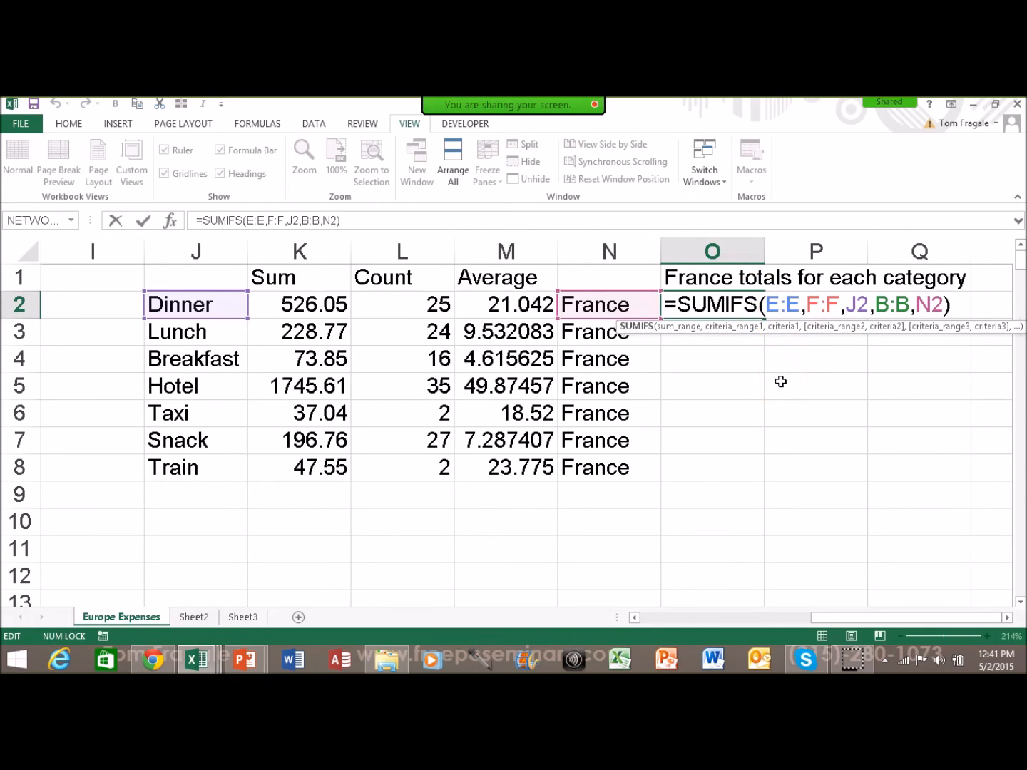
key(Return)
Step: Fill the SUMIFS formula from O2 down through O8 and check the Taxi and Train formulas in O6 and O8
click(718, 294)
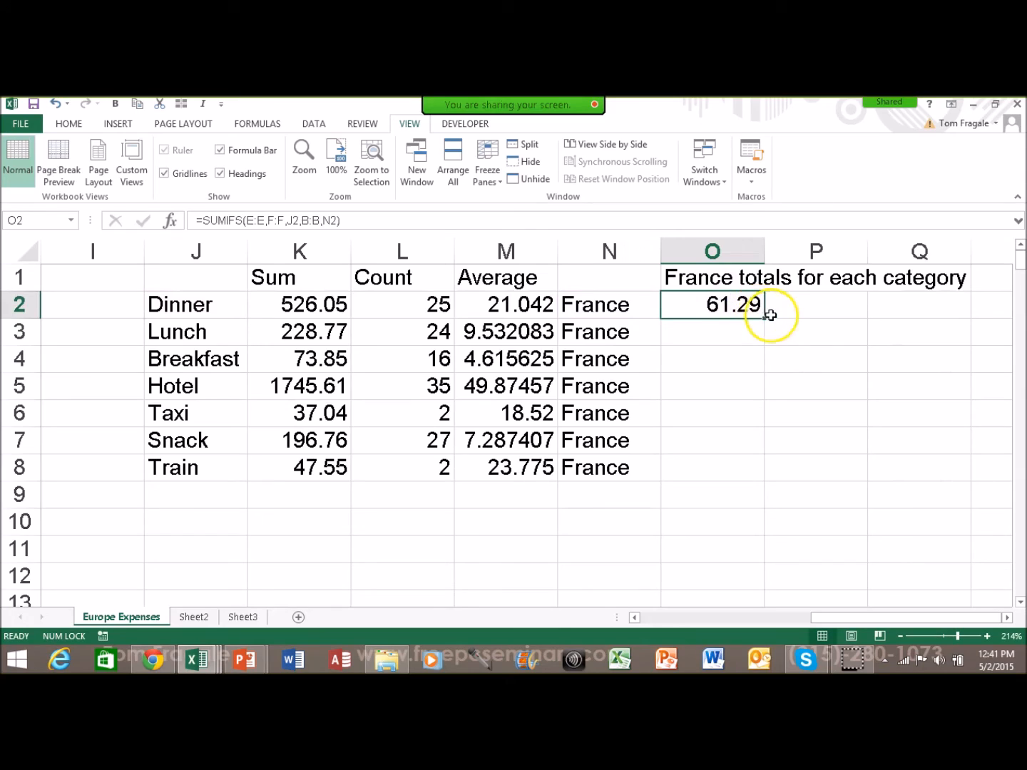
drag(762, 319, 748, 478)
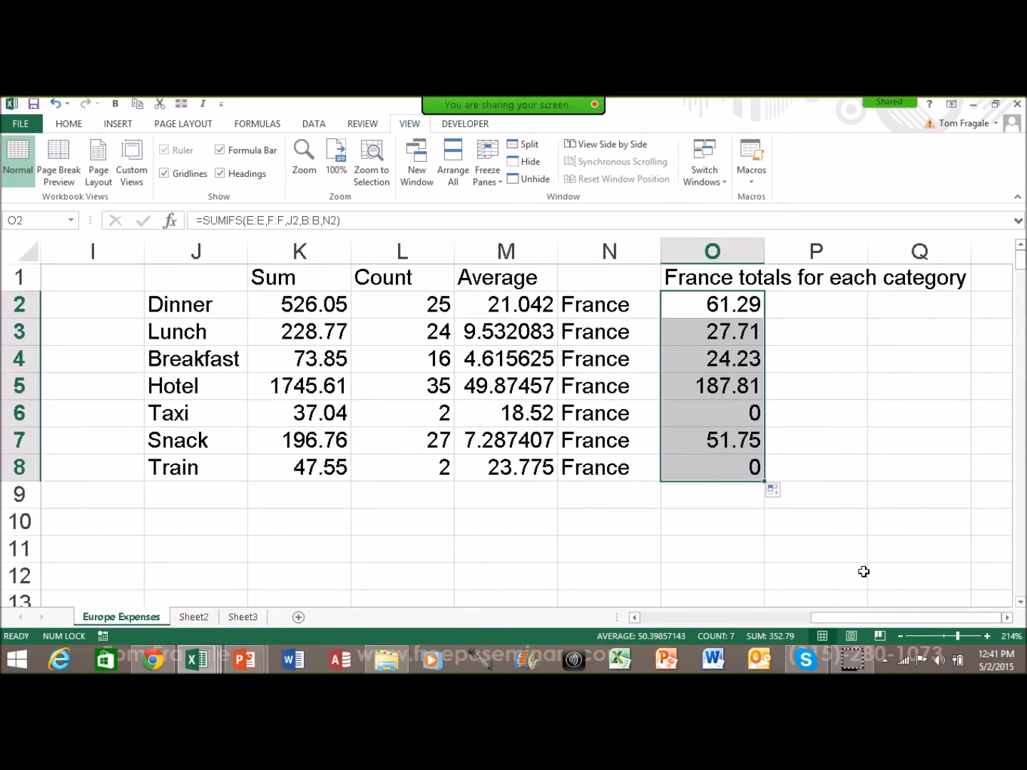
click(709, 414)
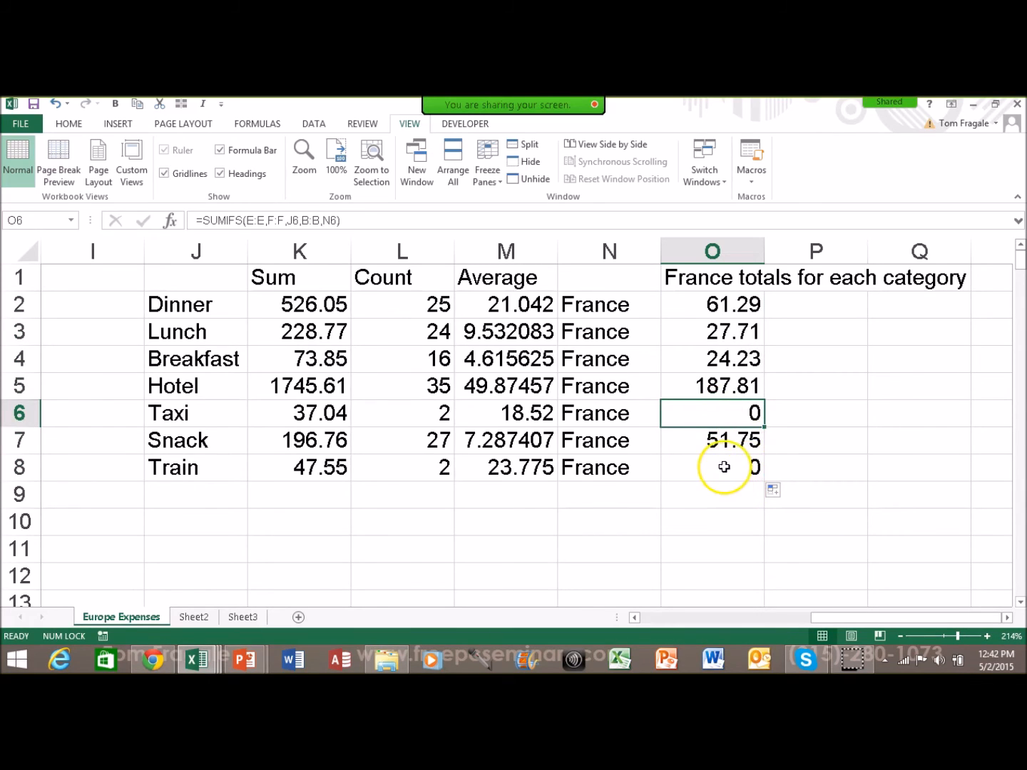
click(718, 466)
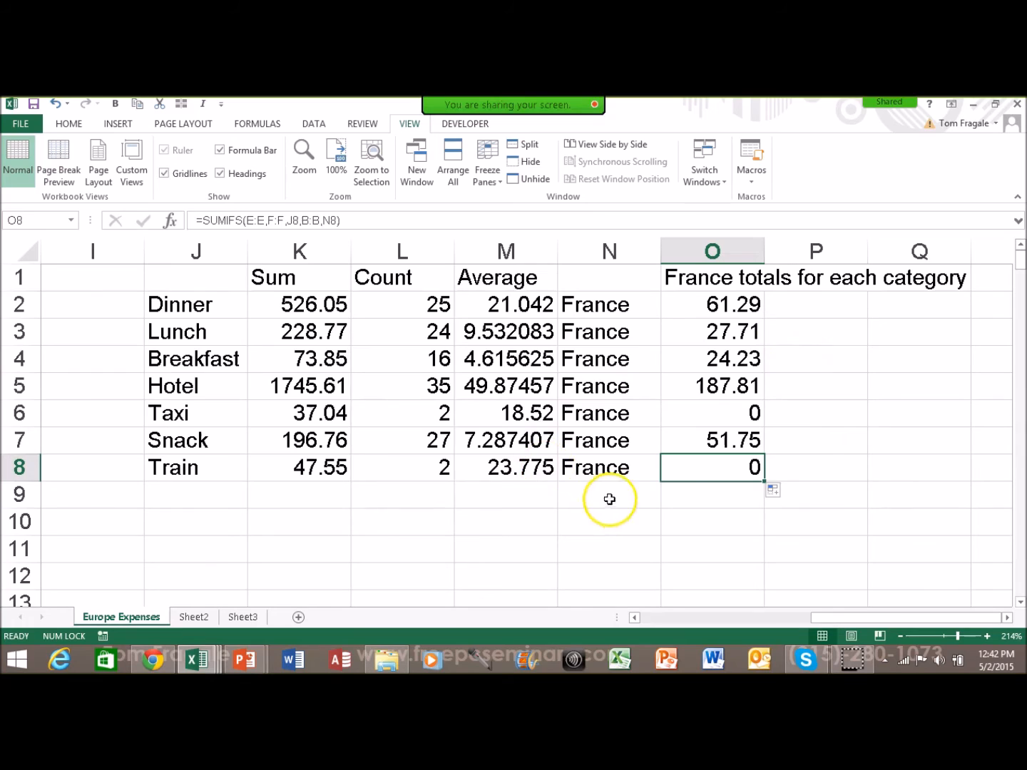
Step: Enter the label sumifs in cell K9 and counifs in cell L9, below the Sum and Count columns
click(317, 505)
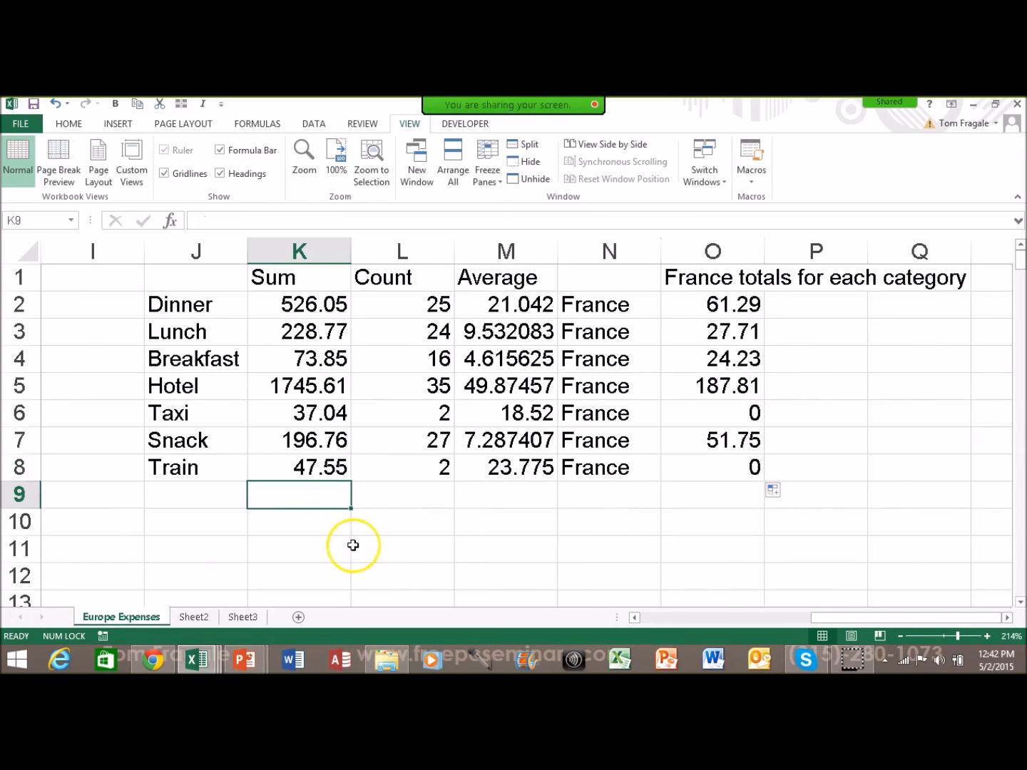
text(sumifs)
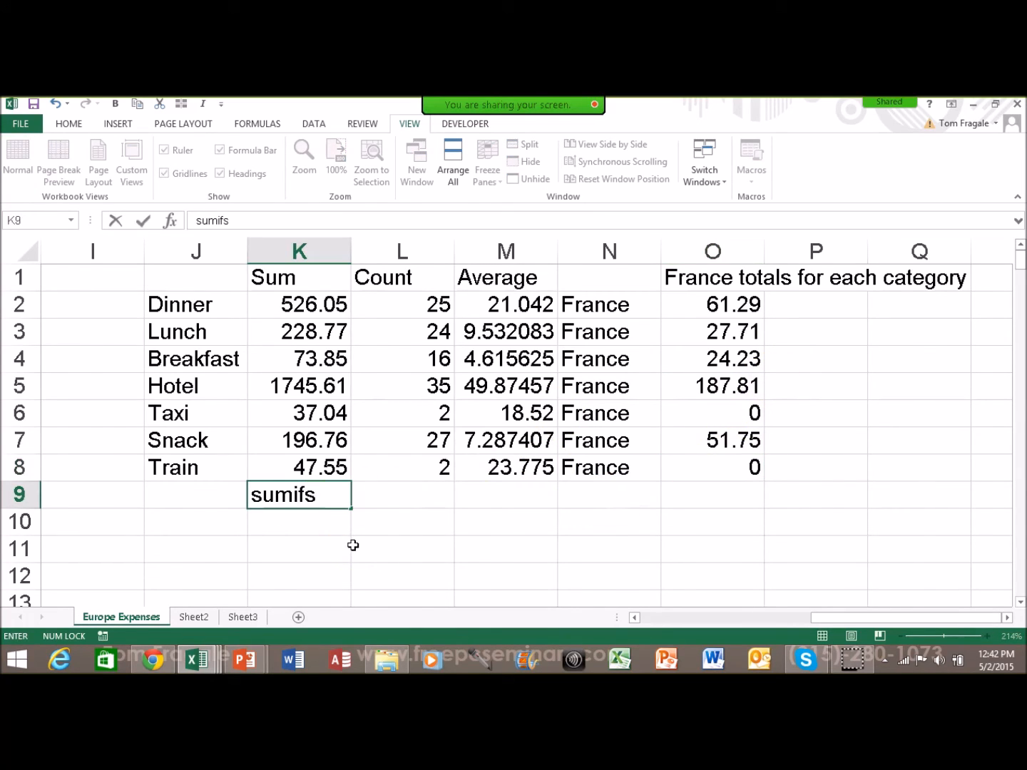
key(Tab)
text(count)
key(BackSpace)
text(ifs)
key(Tab)
Step: Enter the label averageifs in cell M9, below the Average column
text(aver)
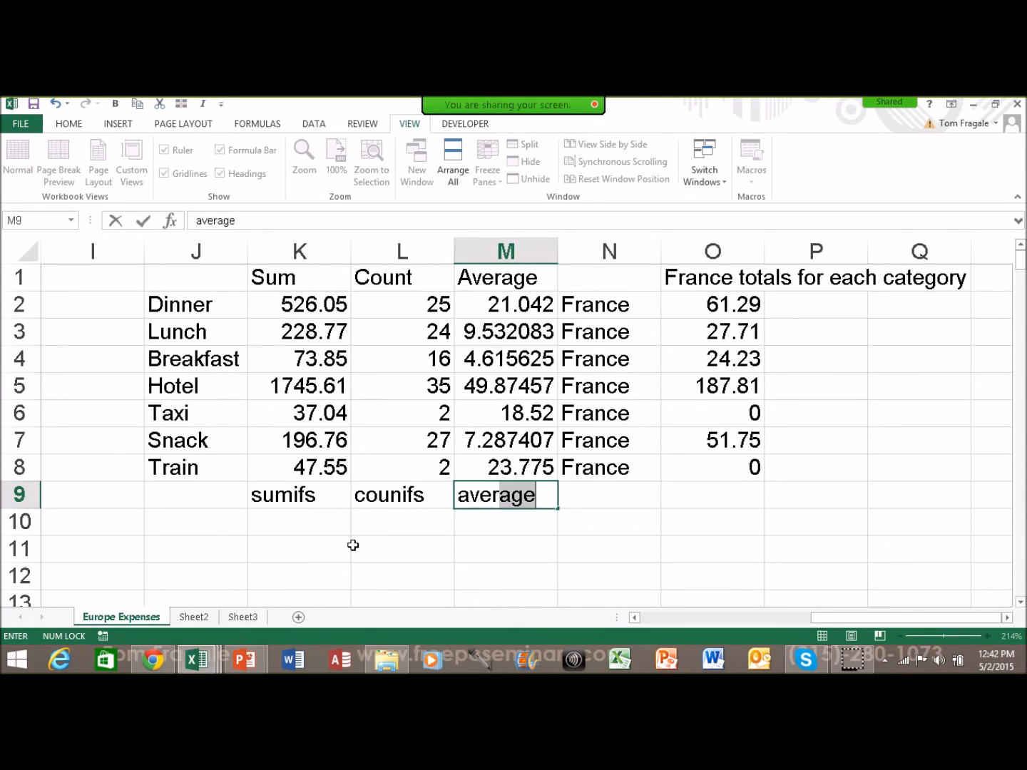
text(ifs)
key(BackSpace)
key(BackSpace)
key(BackSpace)
text(age)
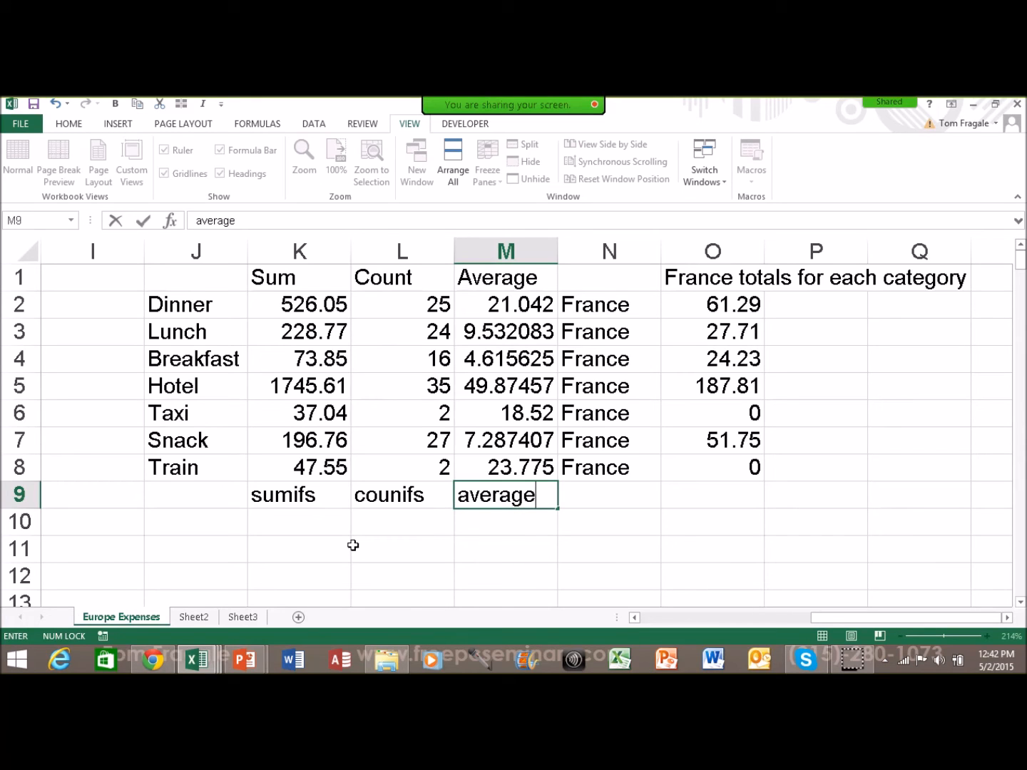
text(ifs)
key(Return)
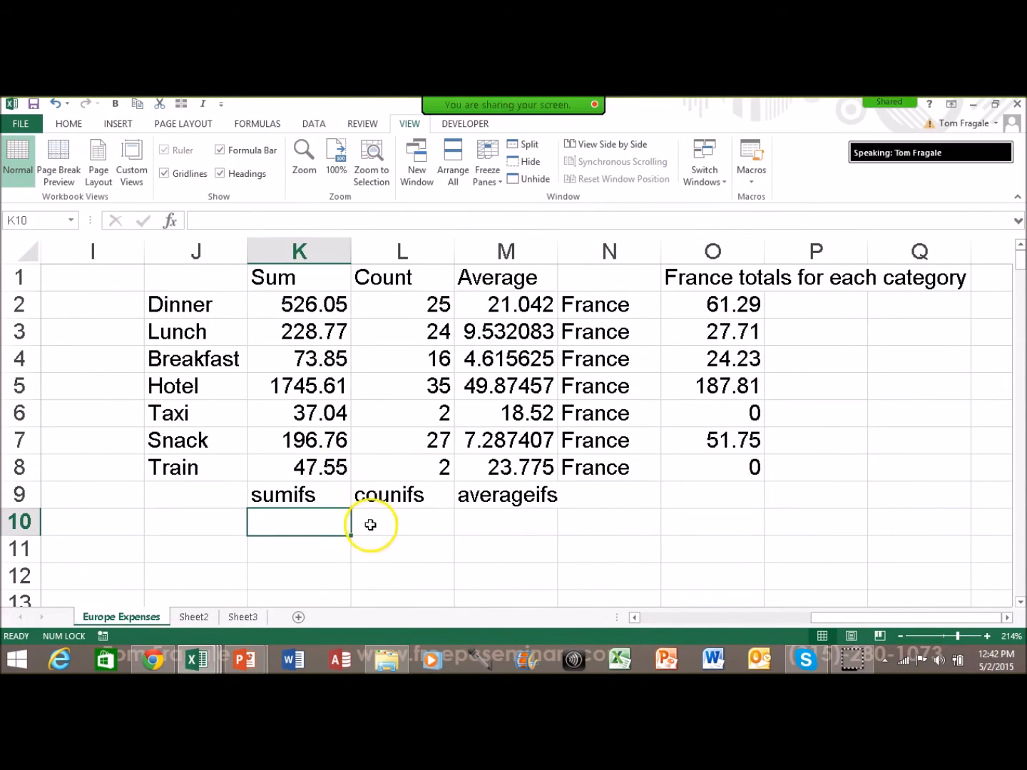
Step: Examine the function categories offered by Insert Function for cell L10, and leave without inserting a function
click(390, 524)
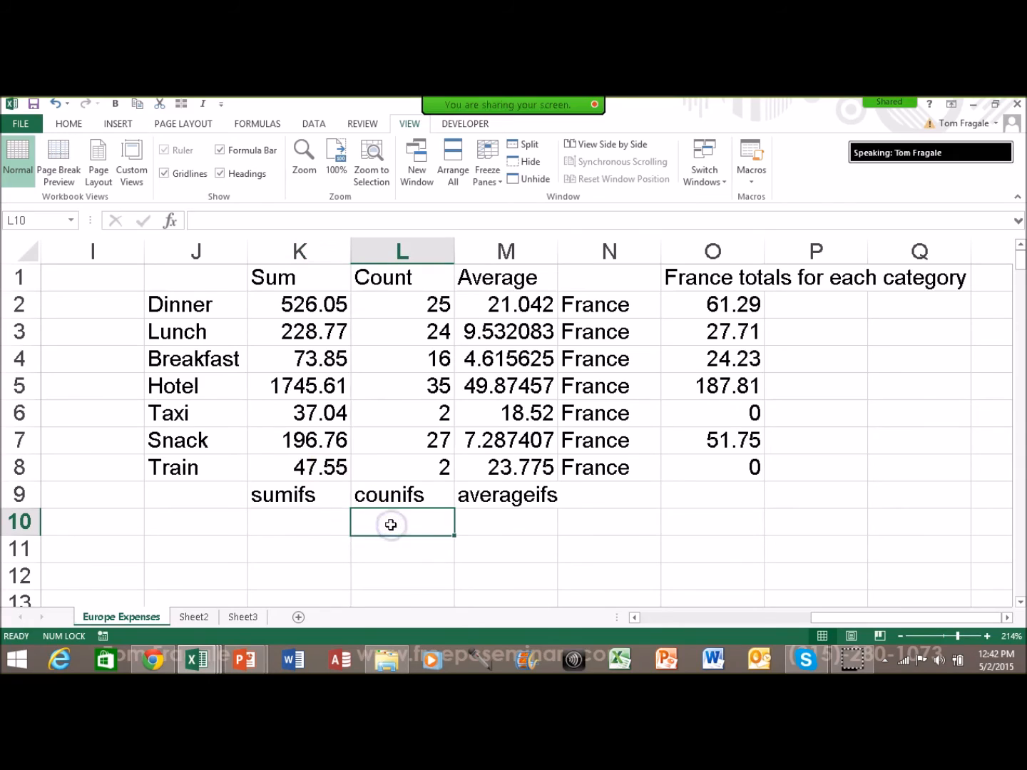
click(170, 222)
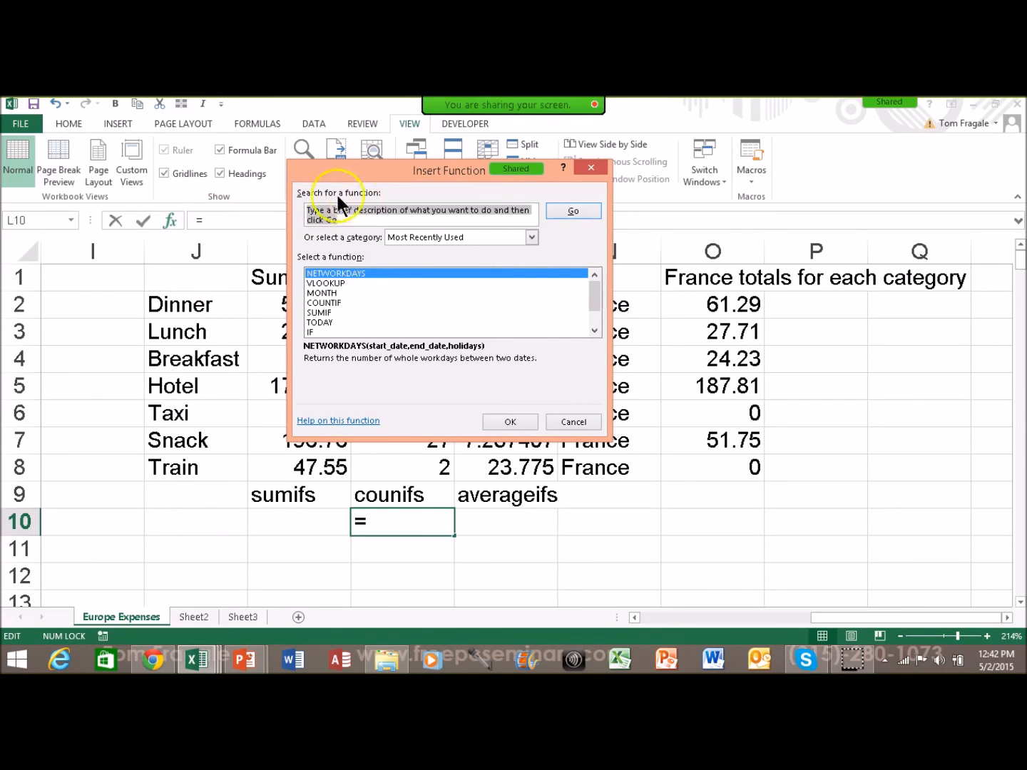
click(532, 239)
click(540, 311)
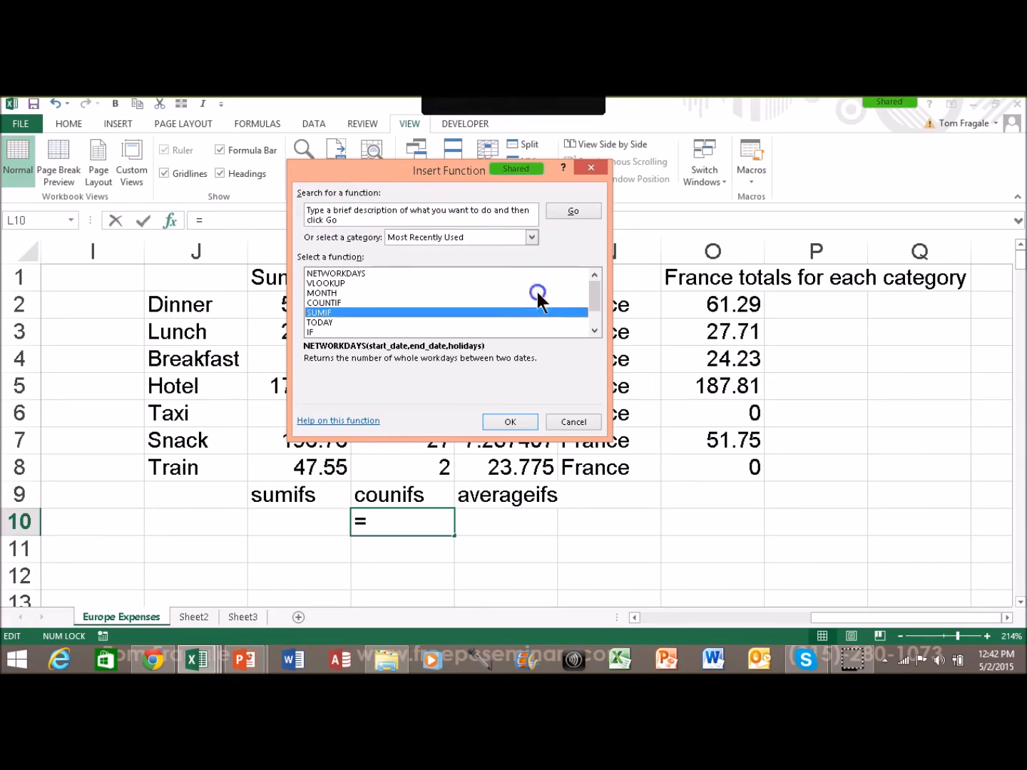
click(530, 241)
drag(532, 264, 530, 324)
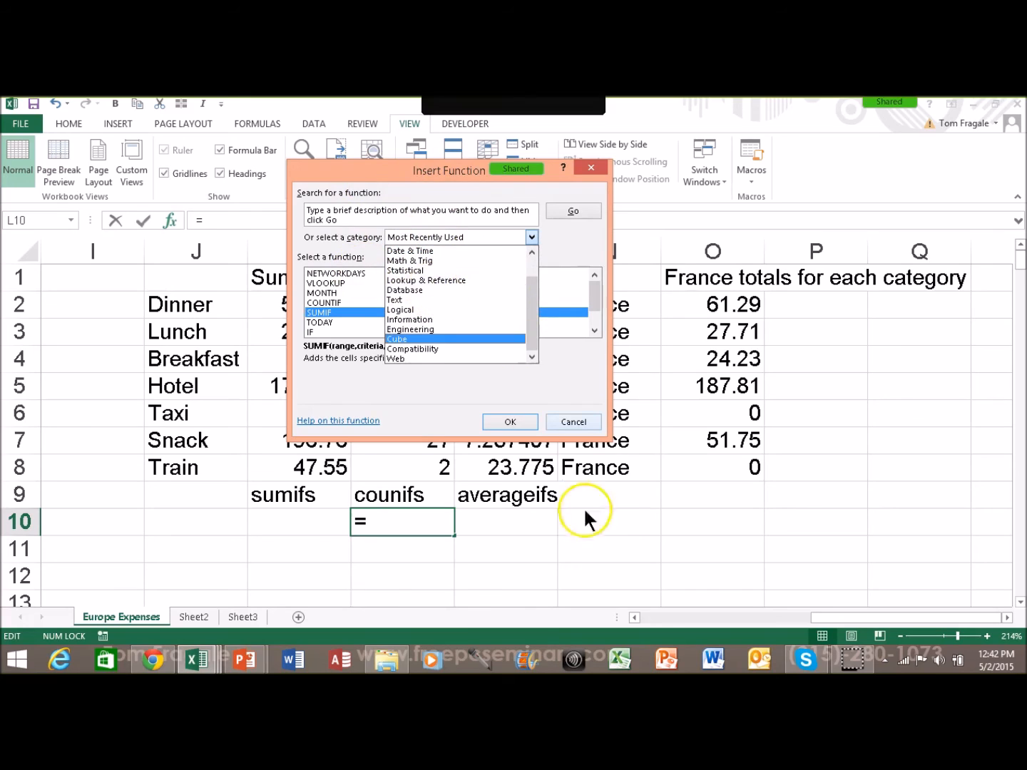
click(564, 422)
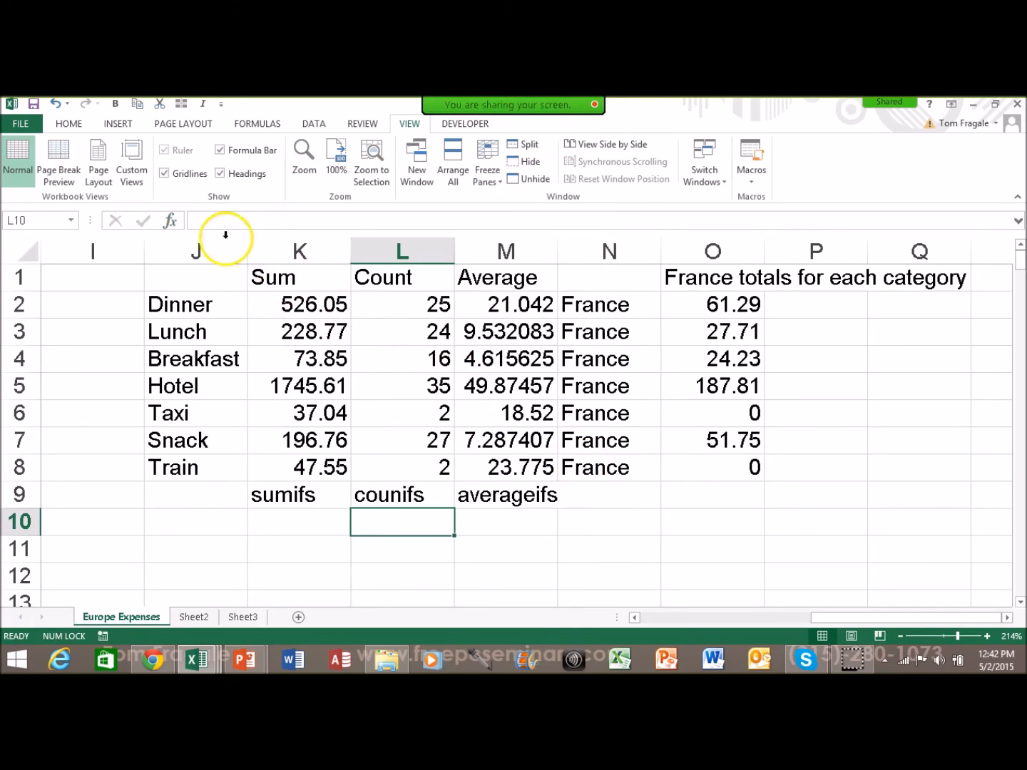
click(169, 221)
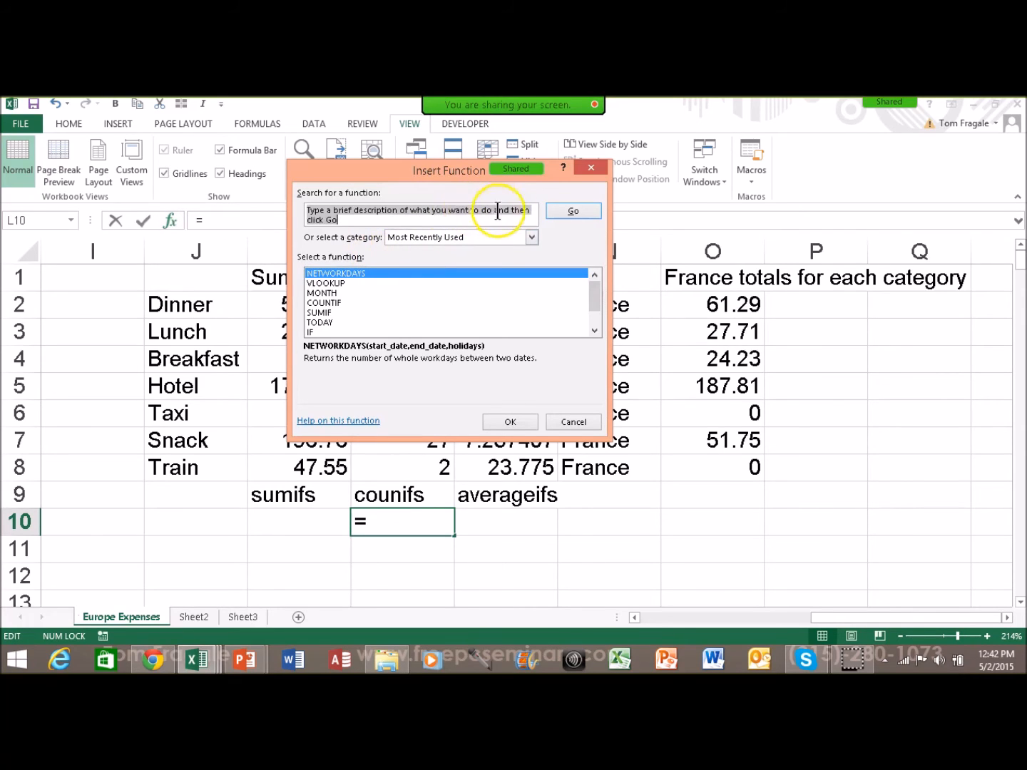
click(532, 237)
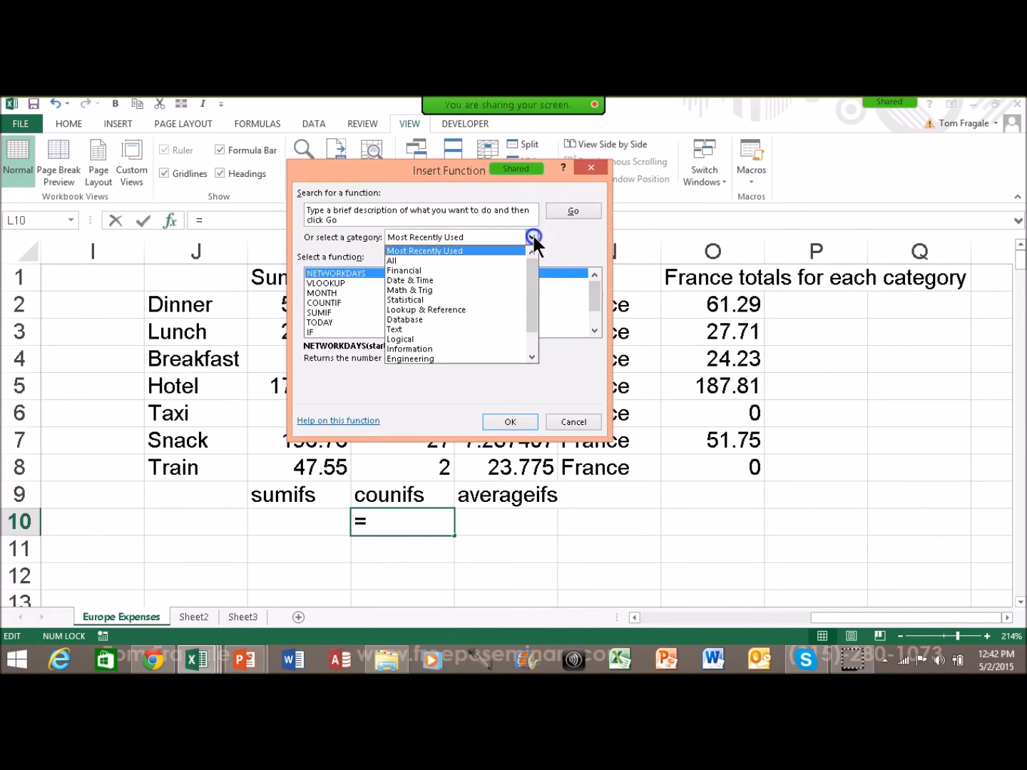
drag(533, 267, 533, 314)
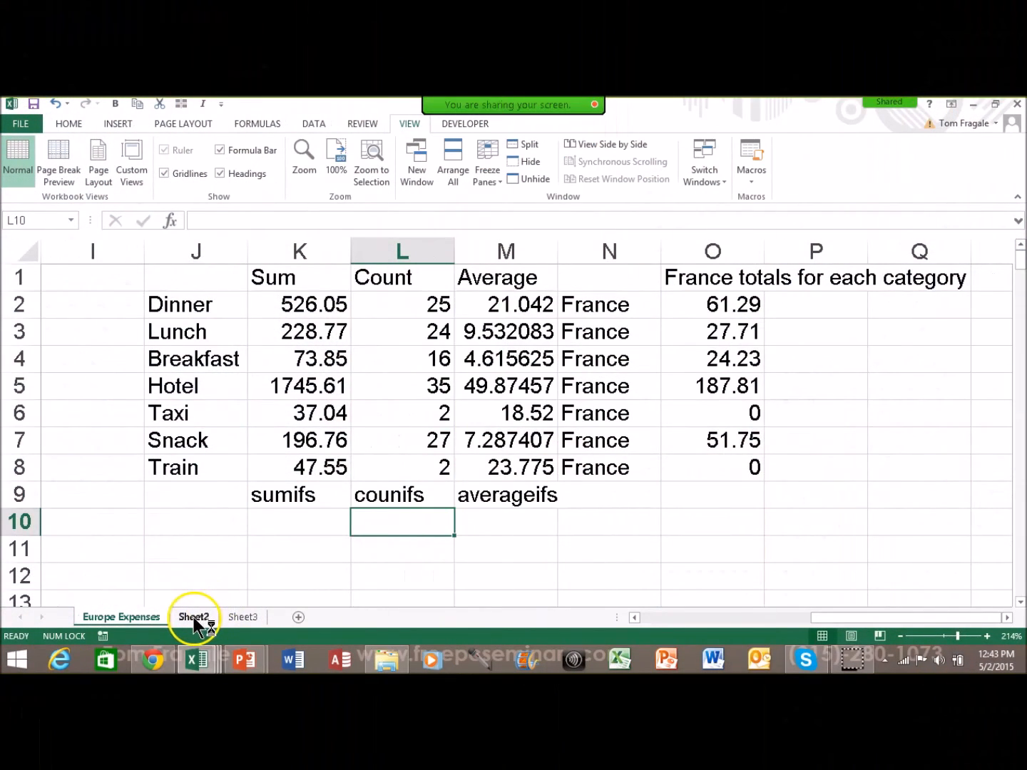
Step: Clear the "Putting Advanced Filter Results on a different sheet" link text from cell H1 on Sheet3
click(194, 617)
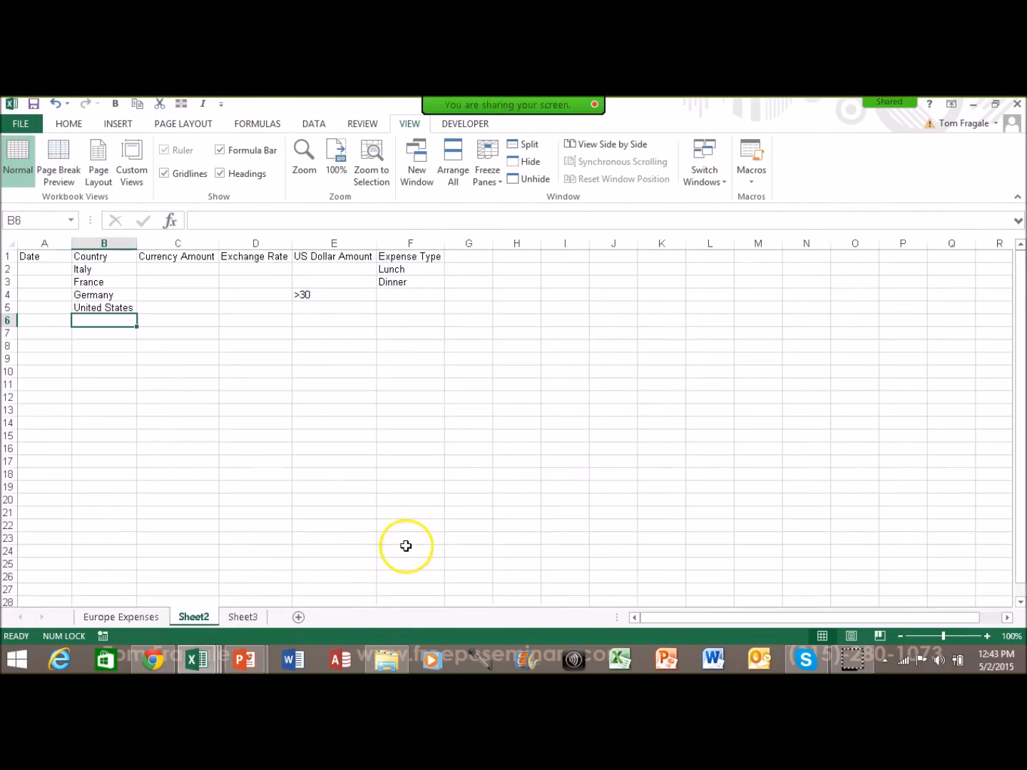
click(247, 617)
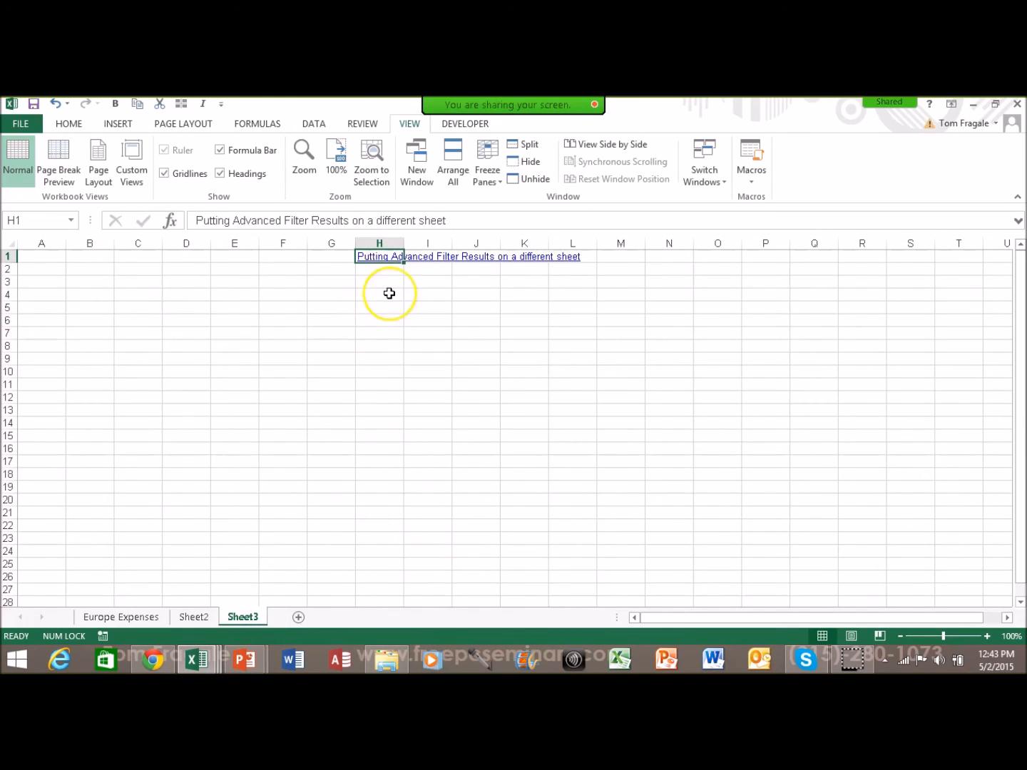
key(Delete)
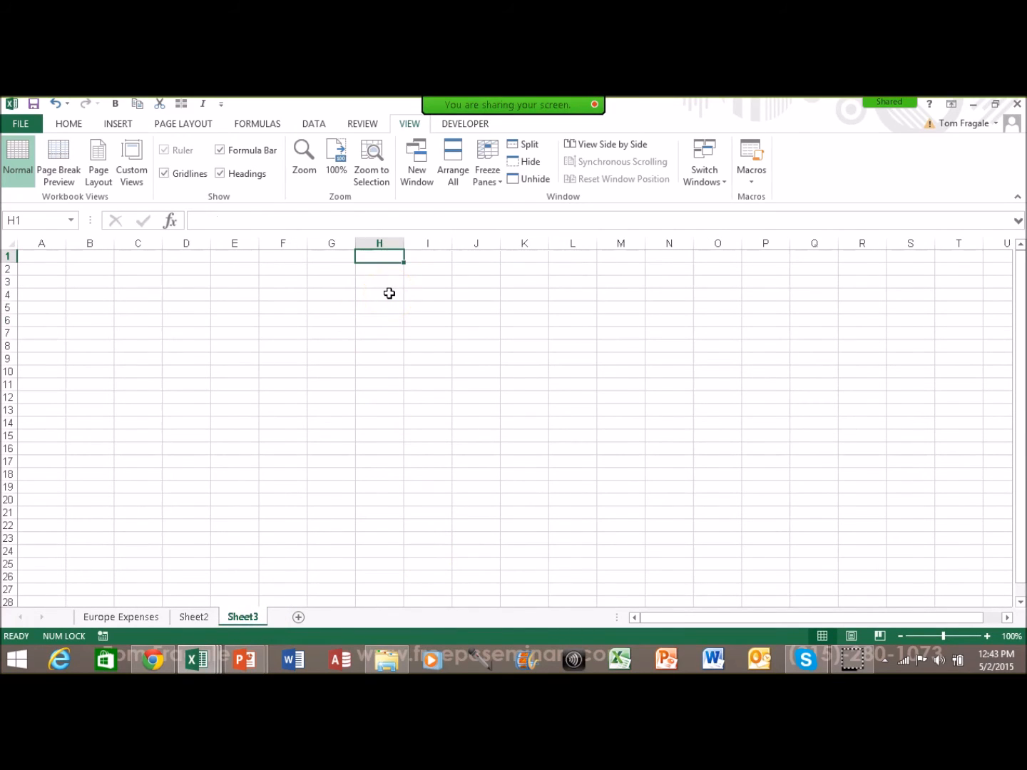
Step: Enter the dates 1/1/2015 in cell D1 and 5/2/2015 in cell D2 of Sheet3
click(278, 260)
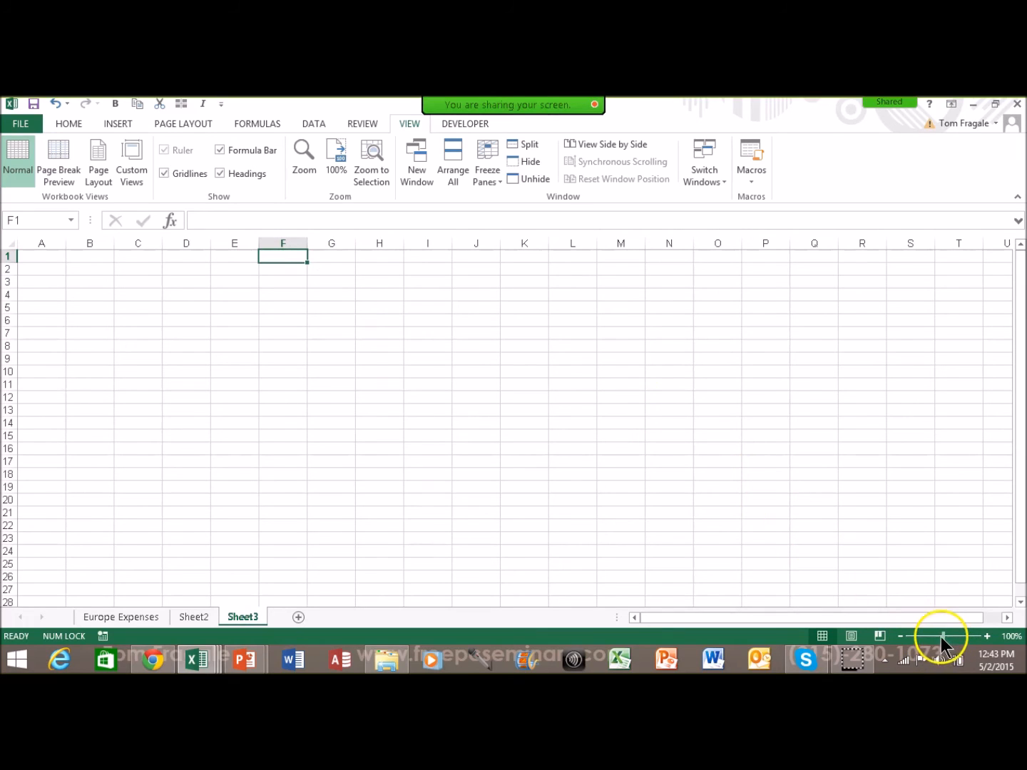
drag(945, 637, 958, 637)
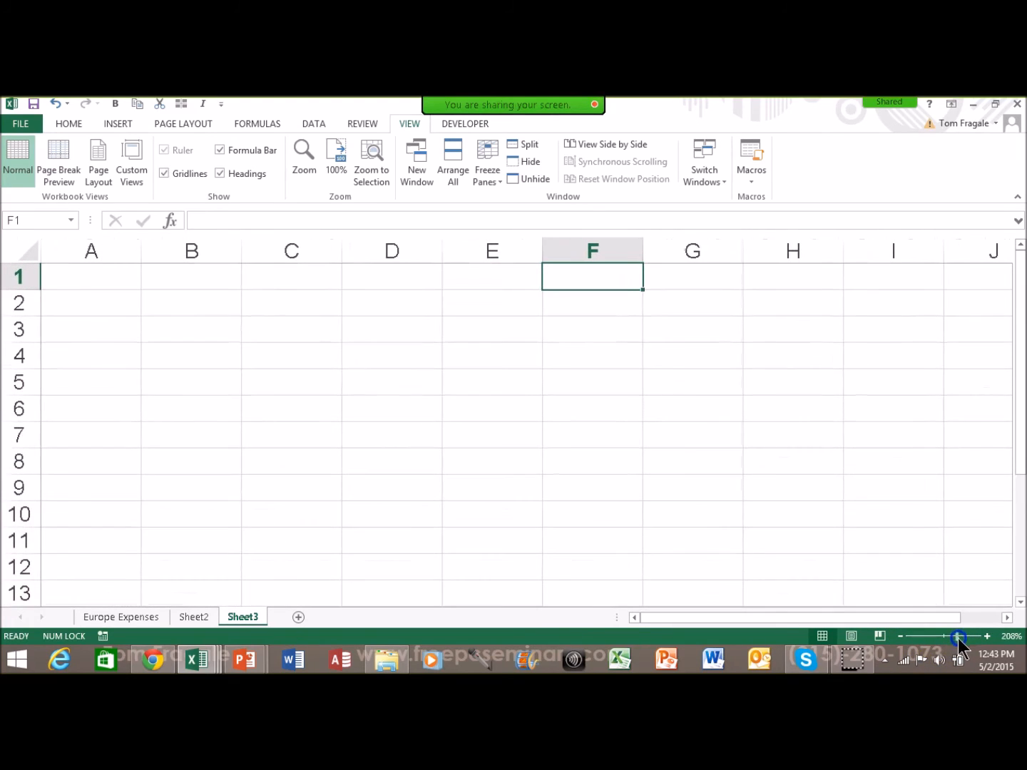
click(411, 280)
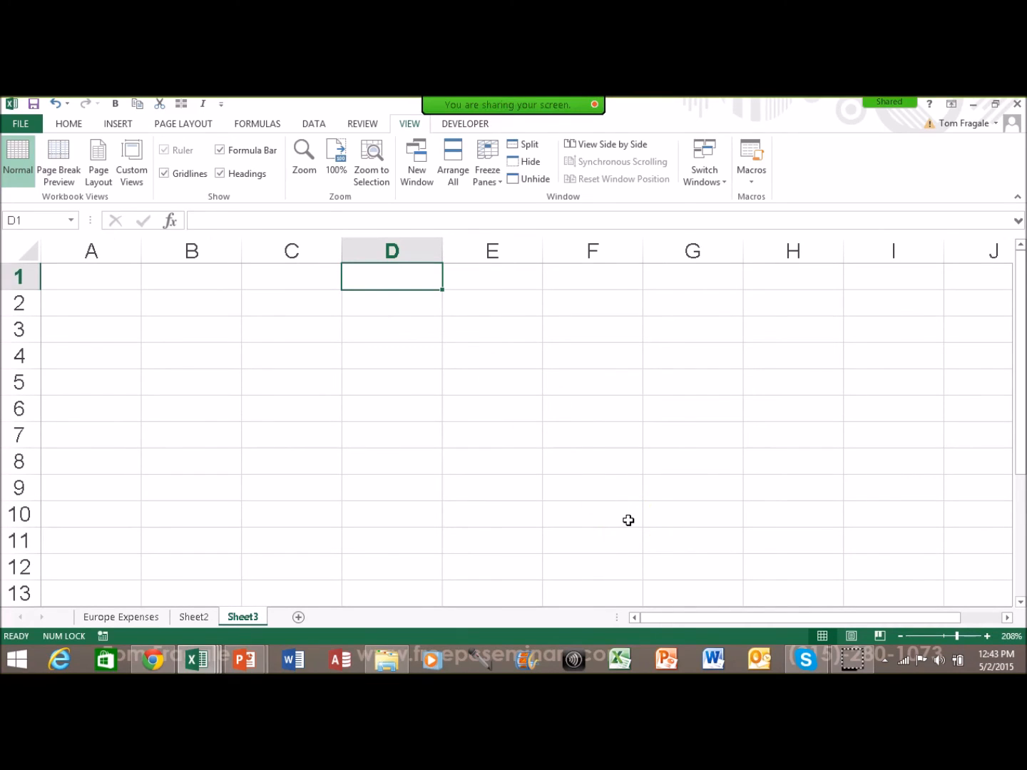
text(1/1)
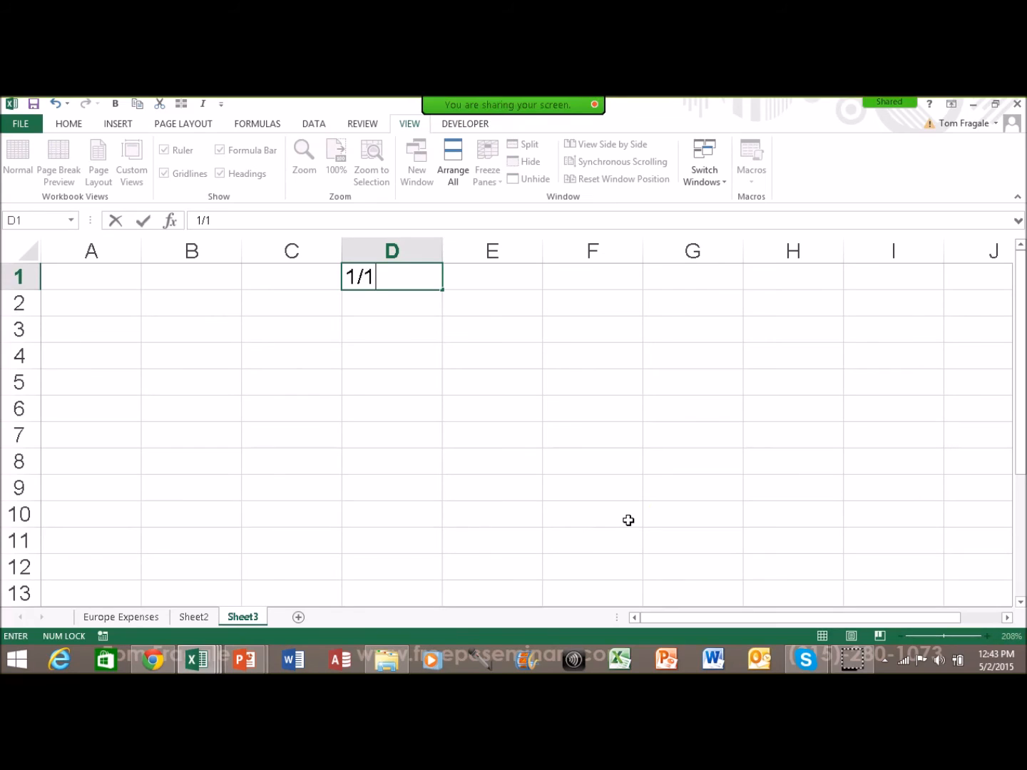
text(/2014)
key(BackSpace)
text(5)
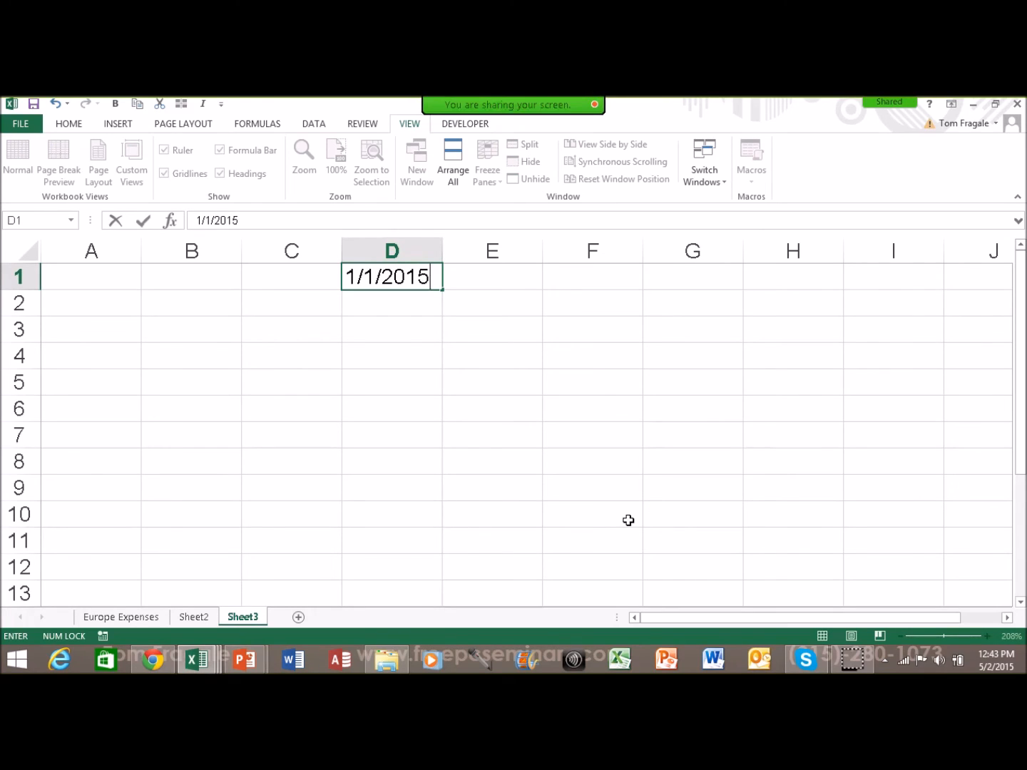
key(Return)
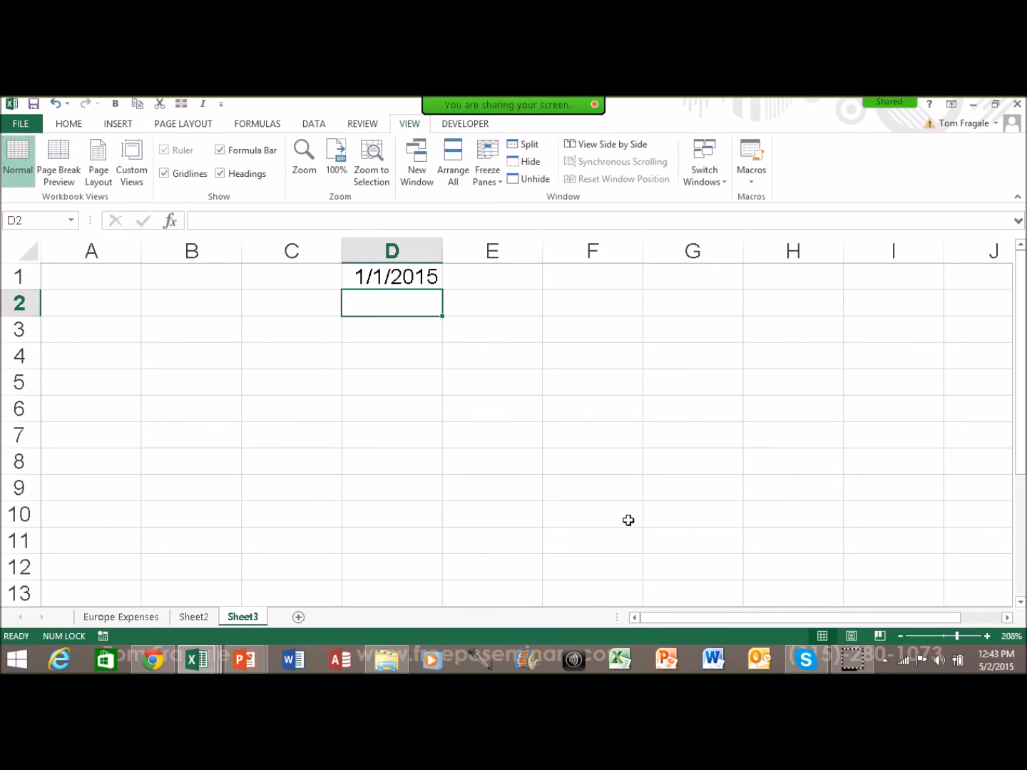
text(5/2/2015)
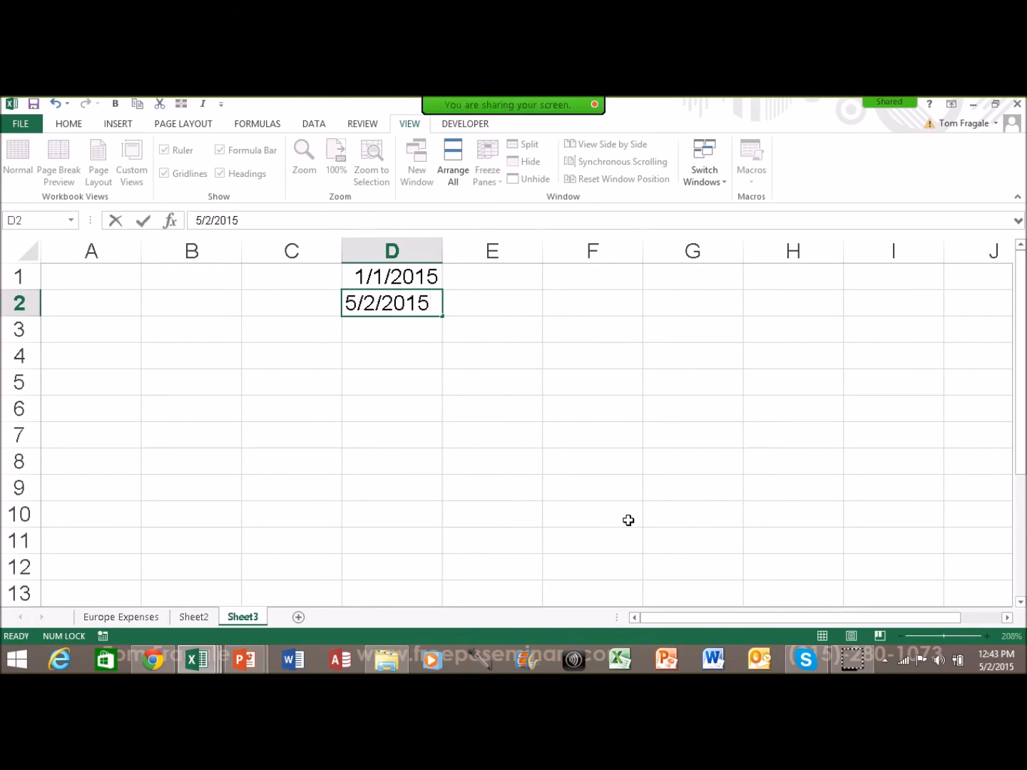
key(Return)
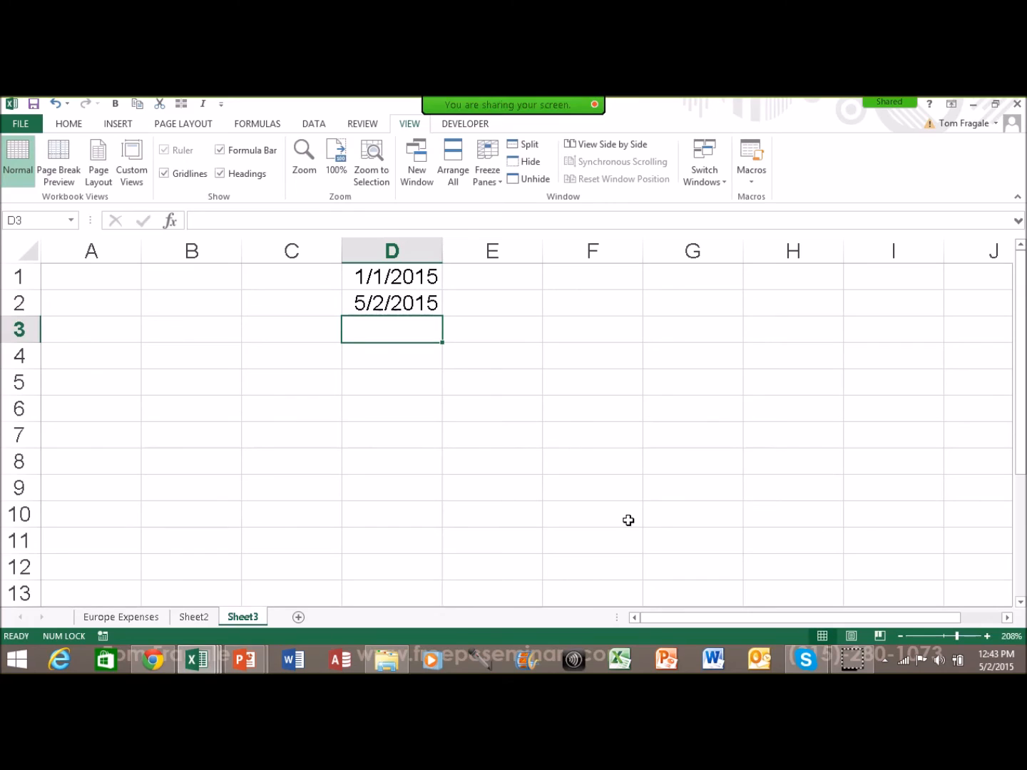
Step: Calculate the days between the two dates in cell D4 with the formula =D2-D1
key(Down)
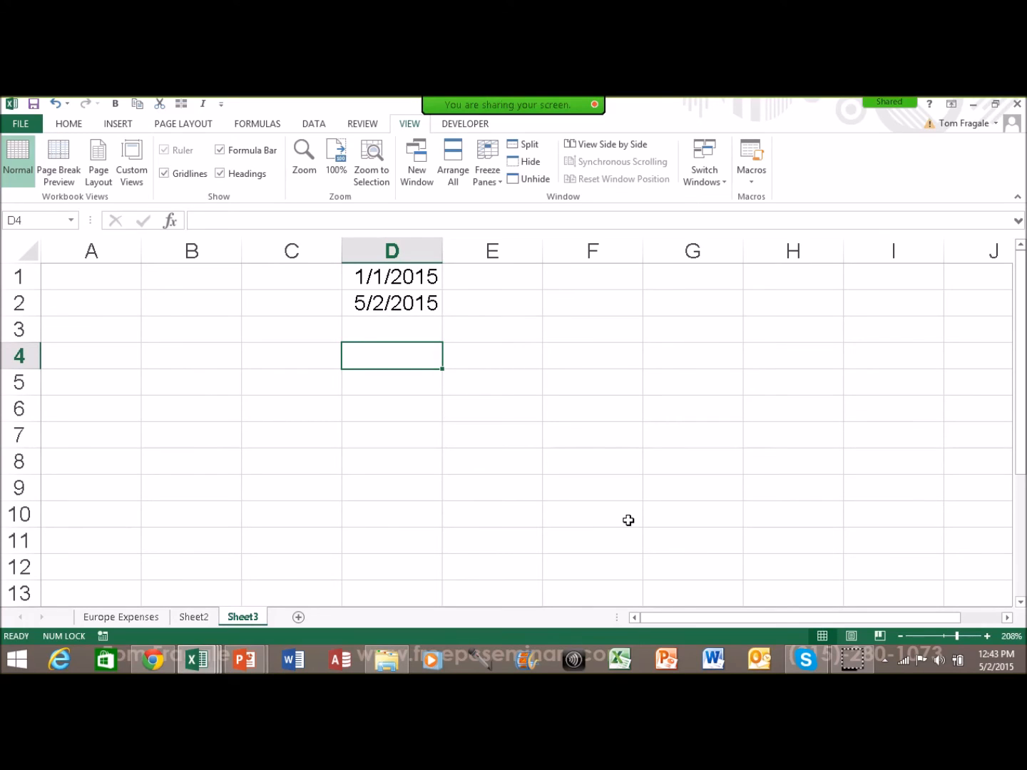
text(=)
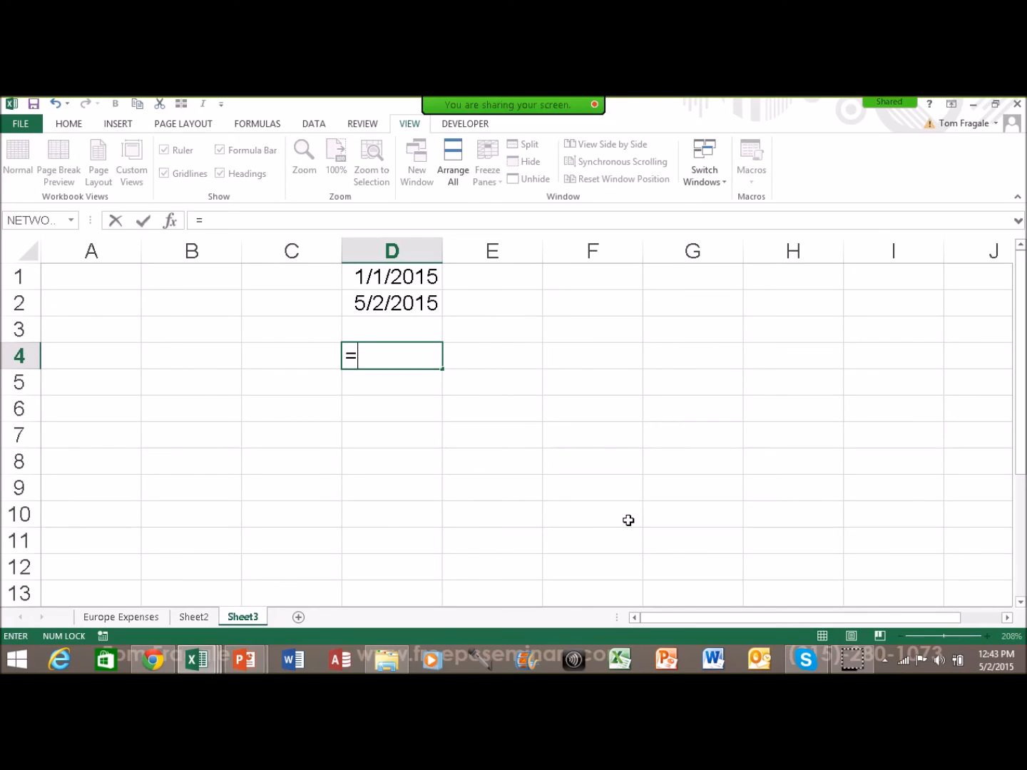
click(385, 304)
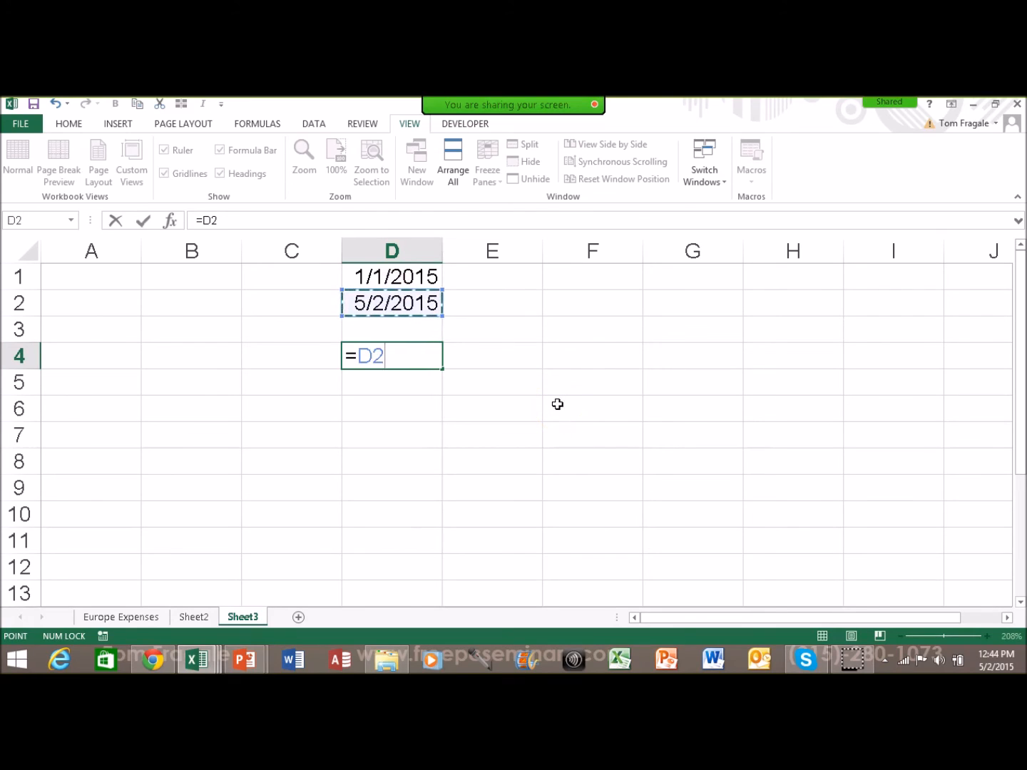
text(-)
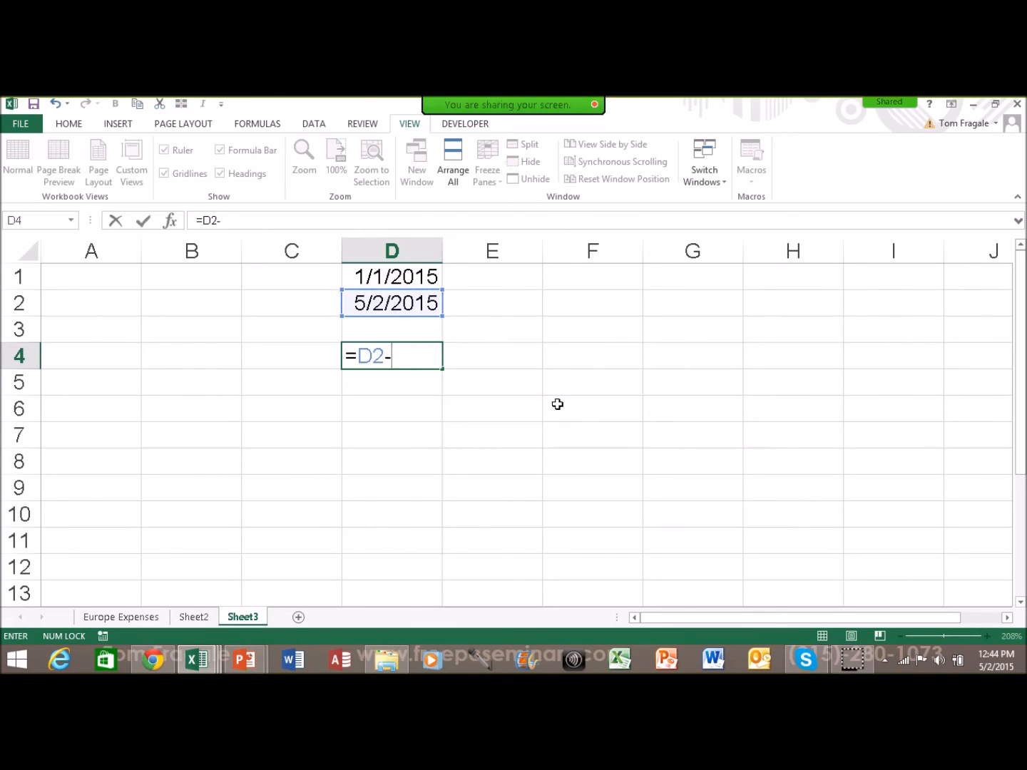
click(392, 278)
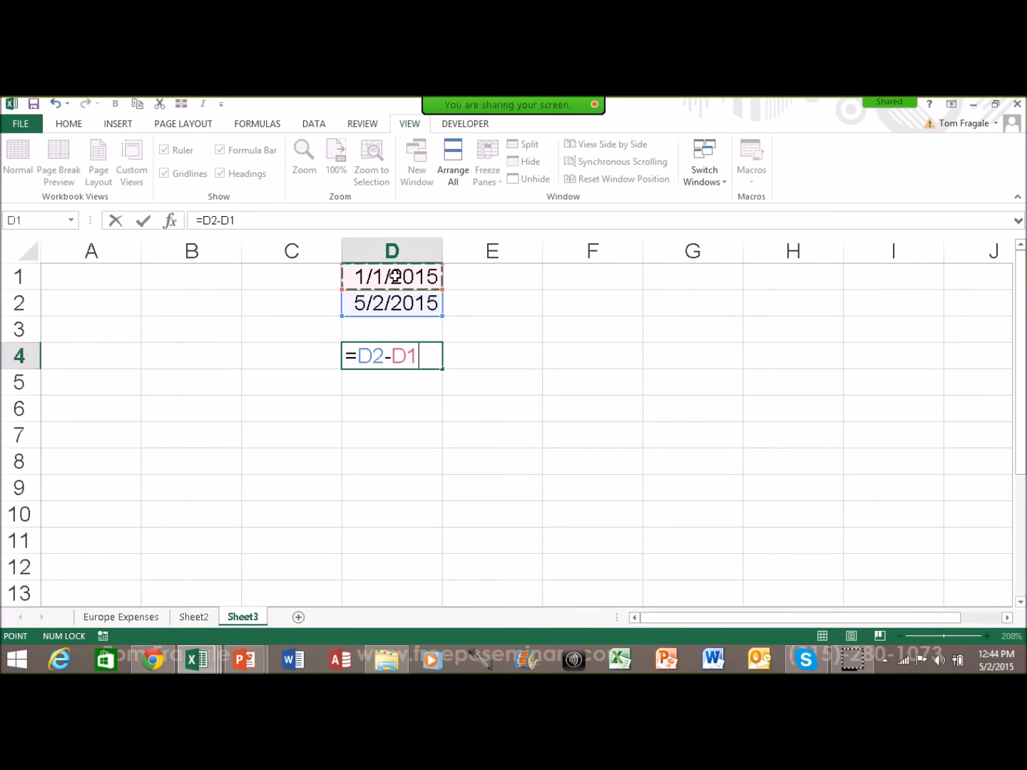
key(Return)
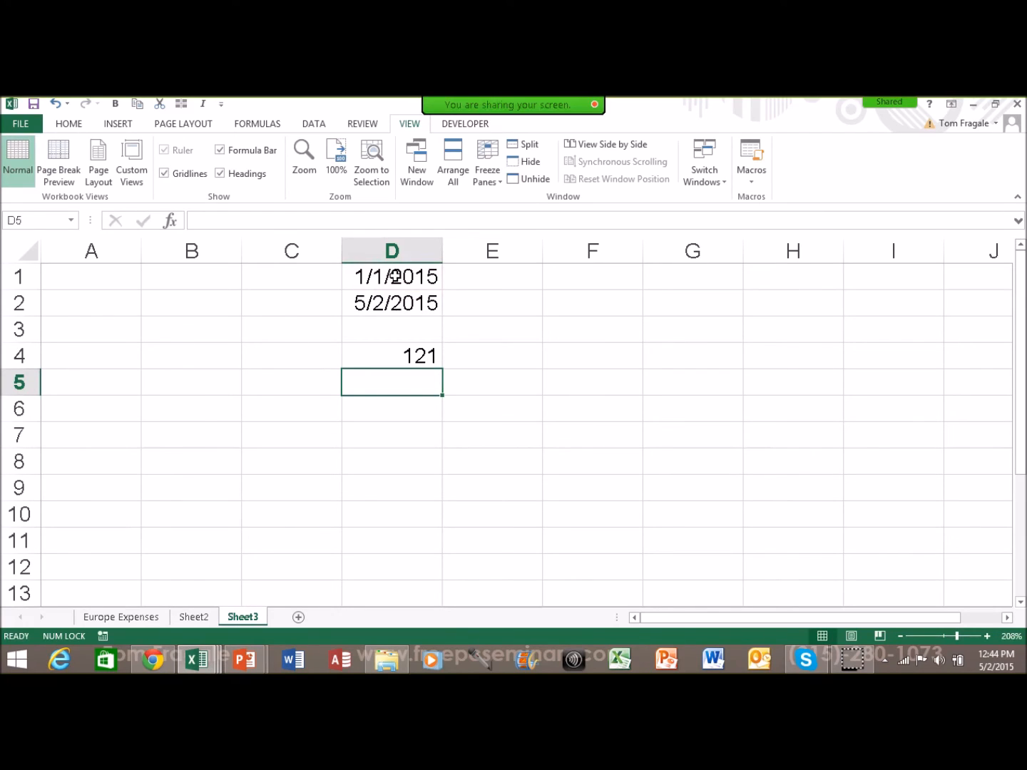
Step: Label cell E4 as calendar days and cell E5 as business days
click(464, 354)
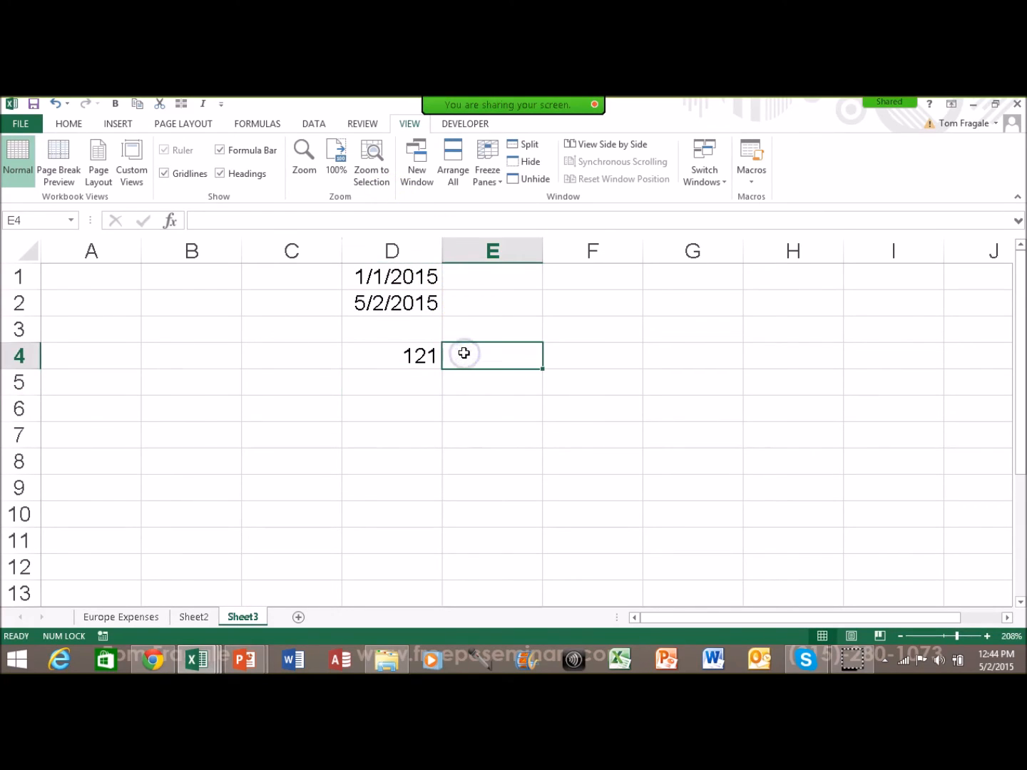
text(calen)
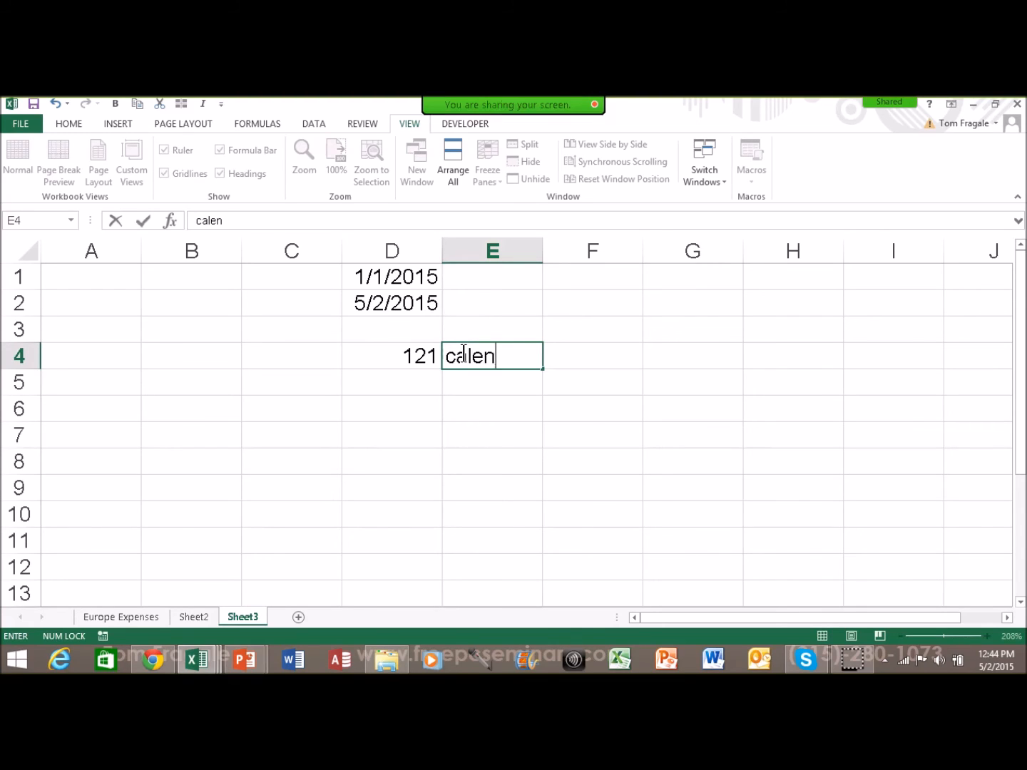
text(dar days)
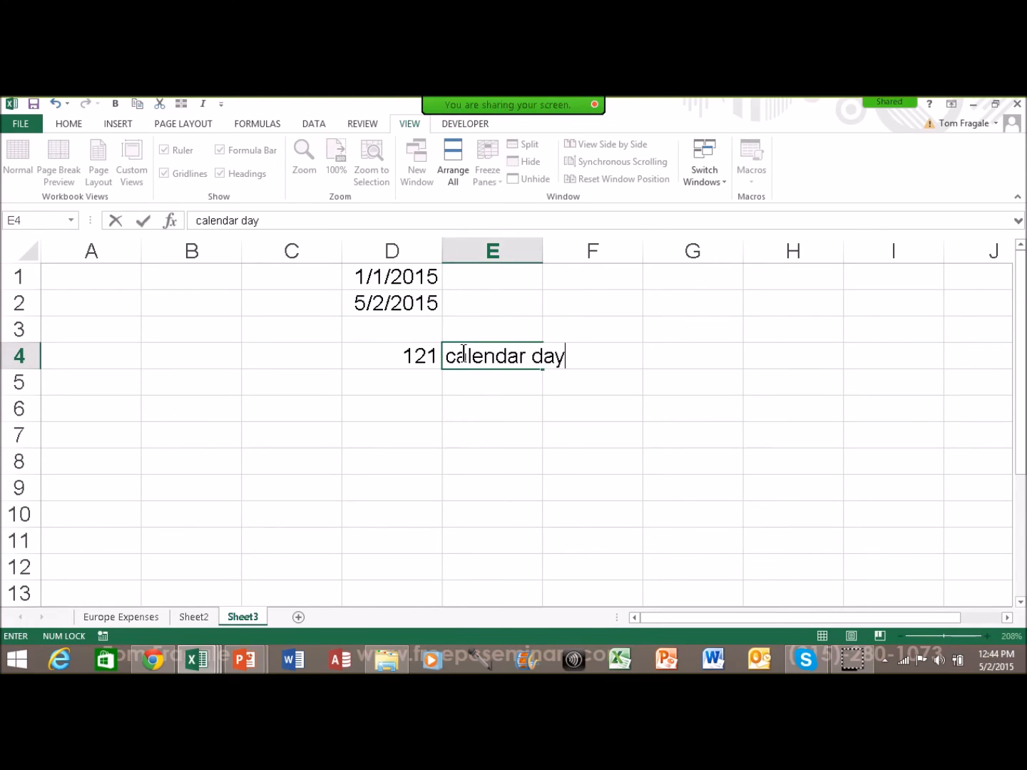
key(Return)
text(busine)
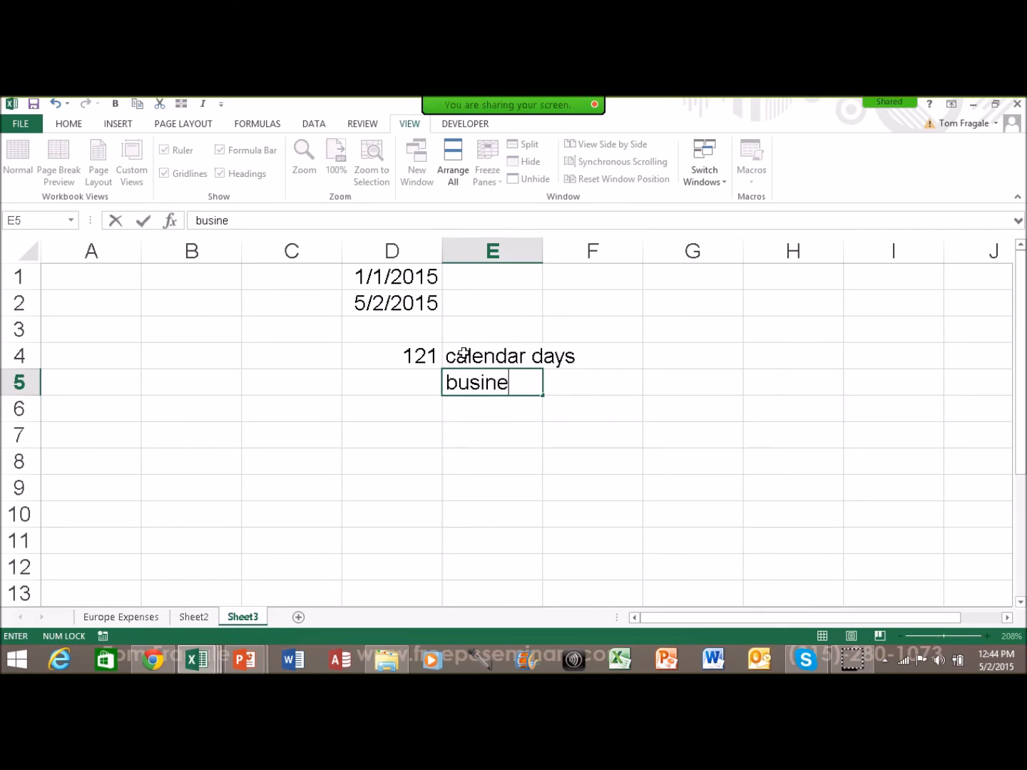
text(ss days)
key(Return)
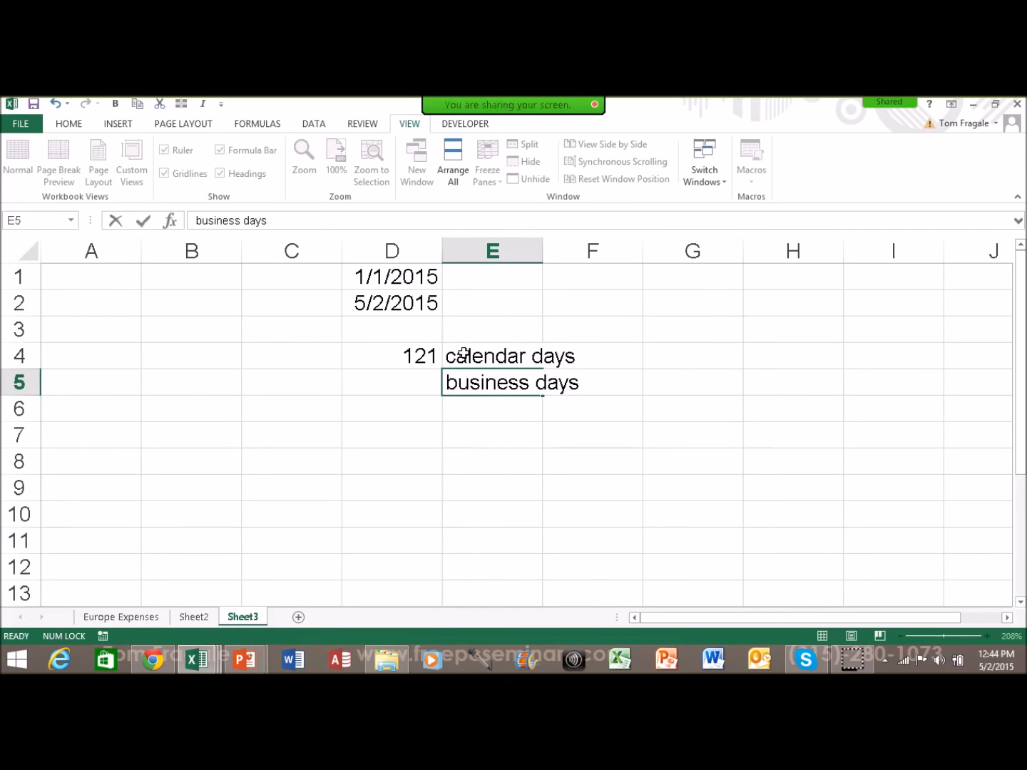
Step: Examine the calendar-days formula in cell D4 and the cells it refers to
click(413, 372)
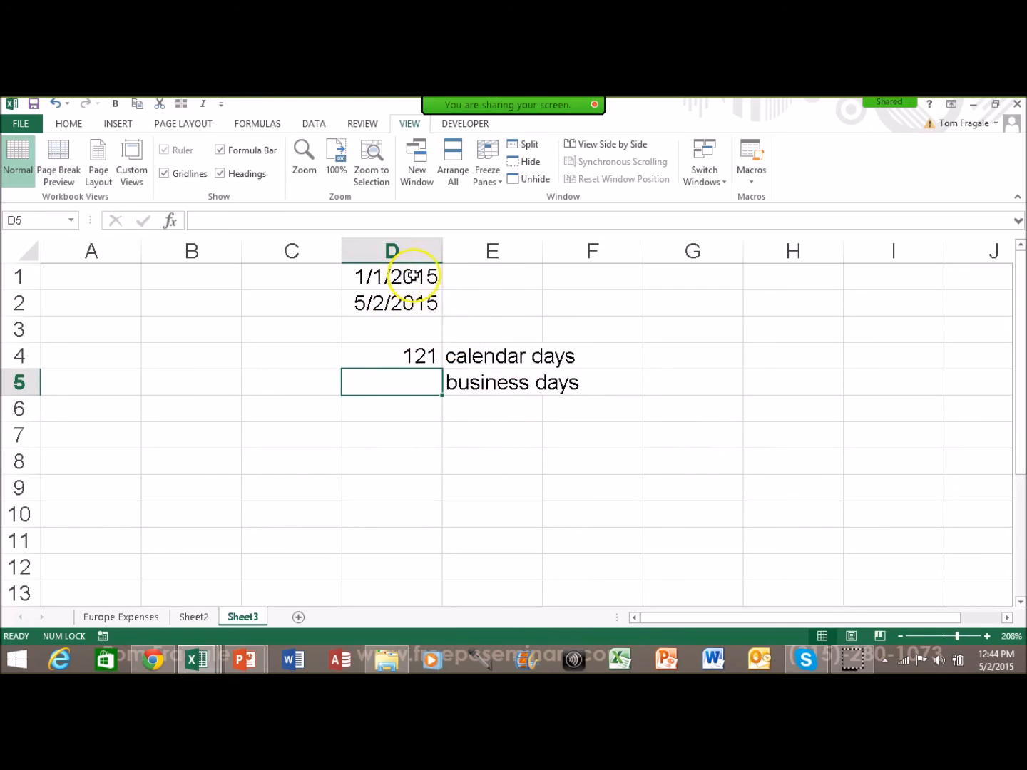
click(404, 354)
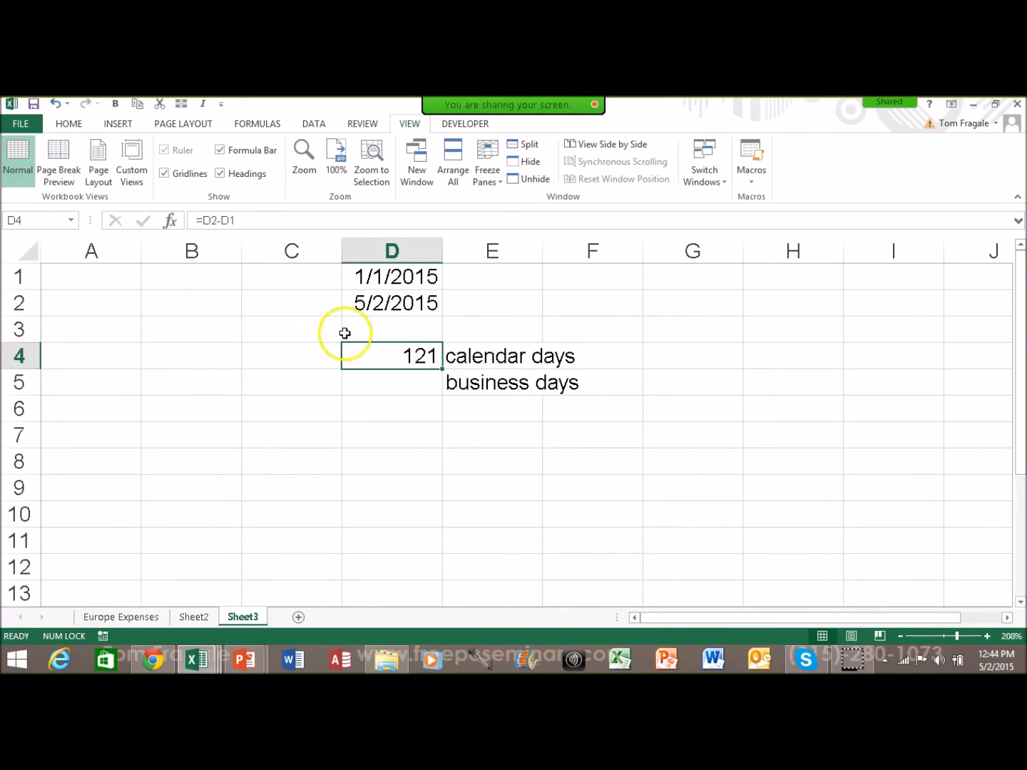
double_click(372, 355)
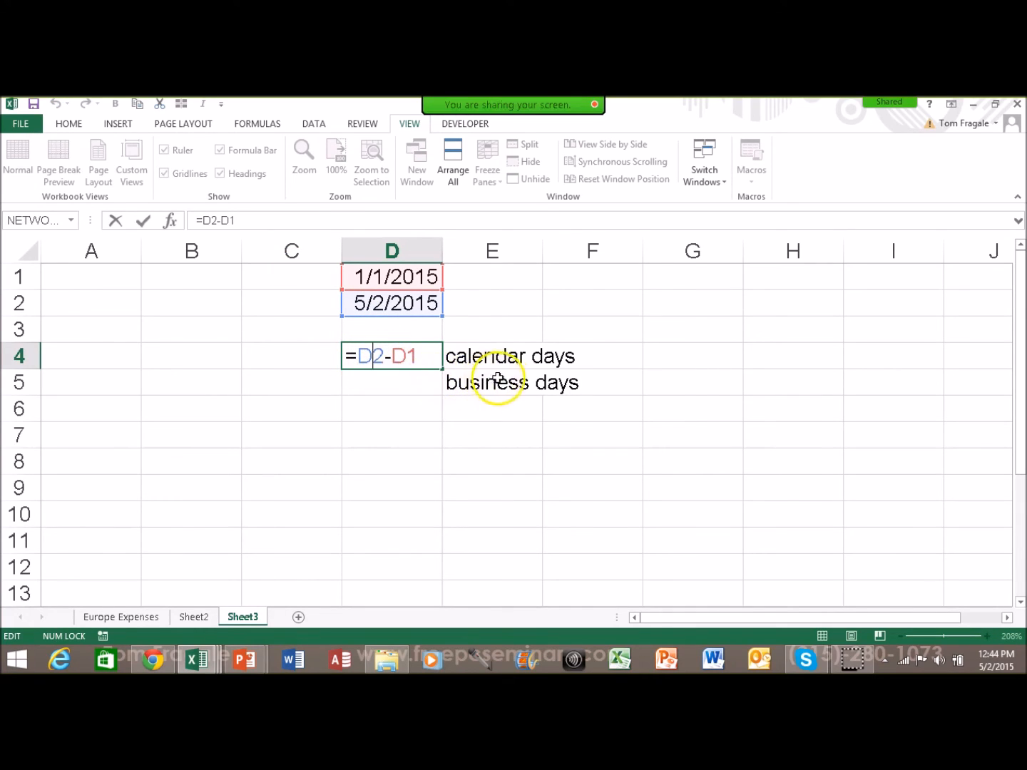
key(ctrl+Return)
Step: Start a formula in cell D5 and insert the NETWORKDAYS function from the Date & Time category
click(394, 383)
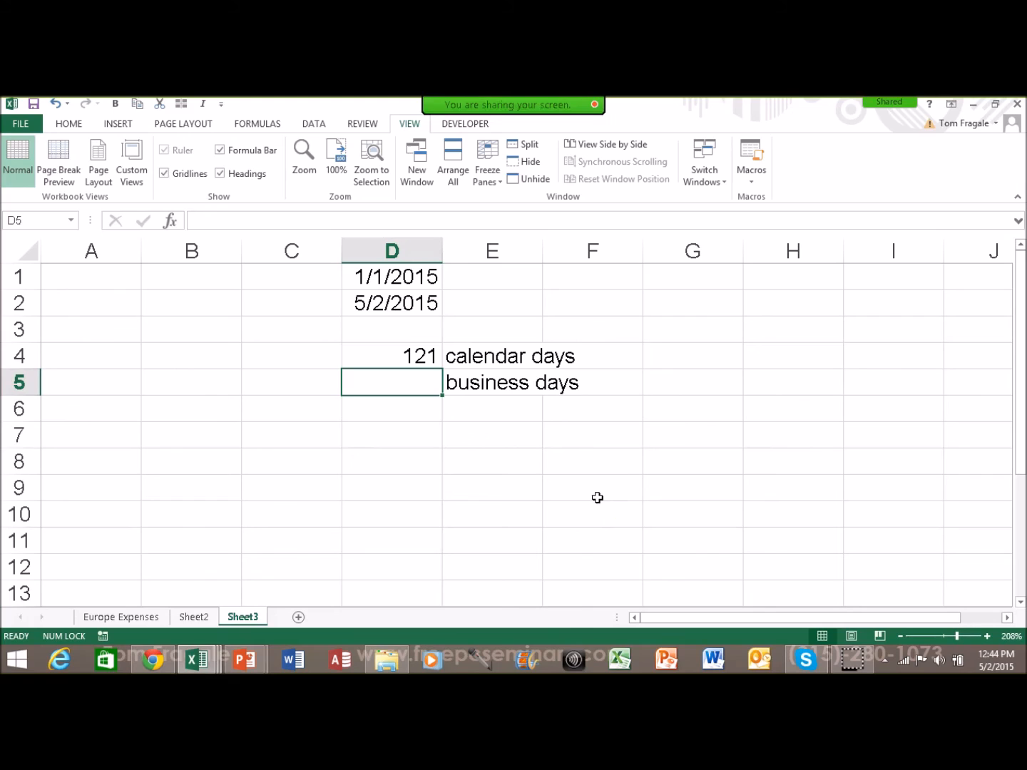
text(=)
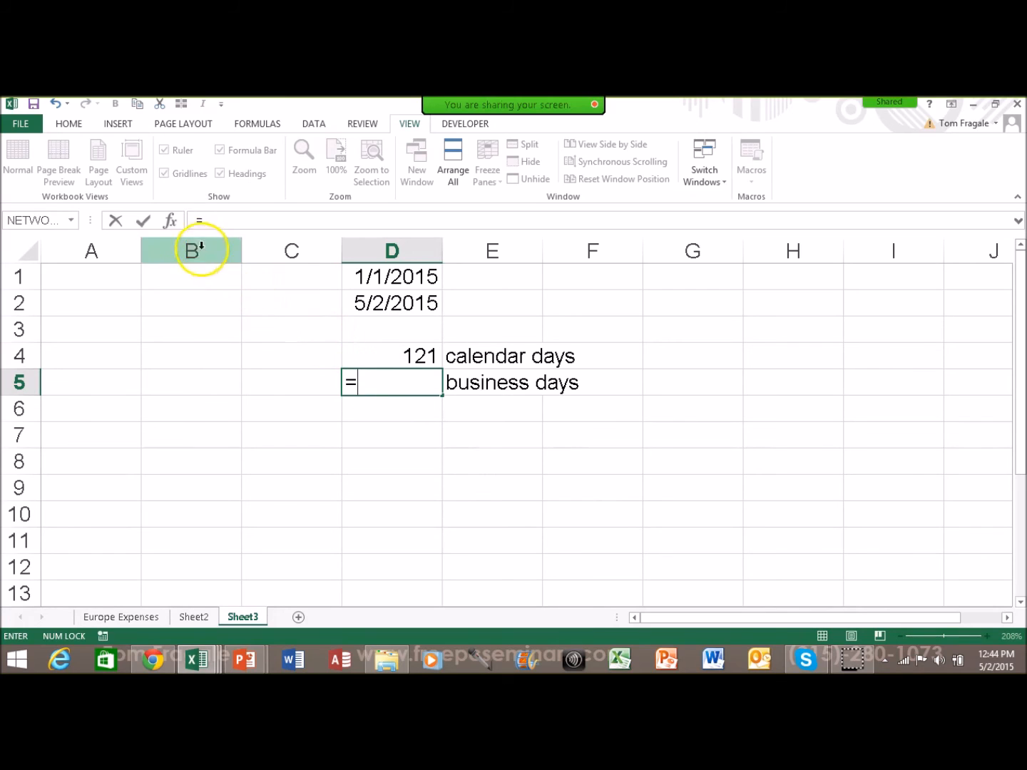
click(174, 222)
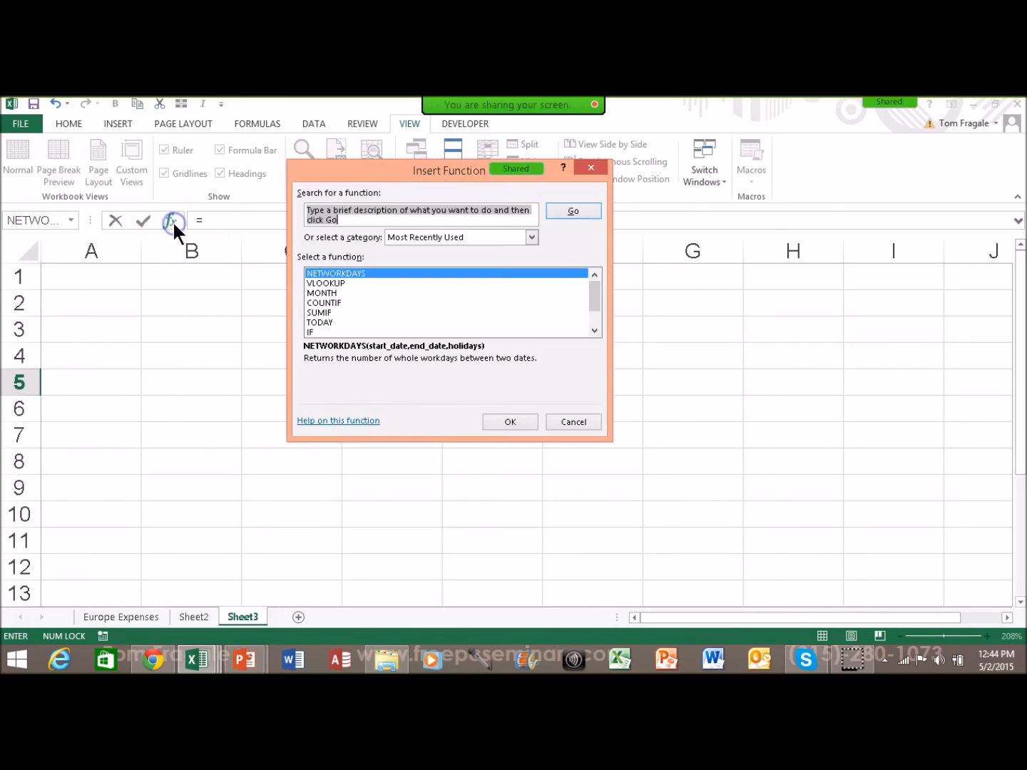
click(531, 238)
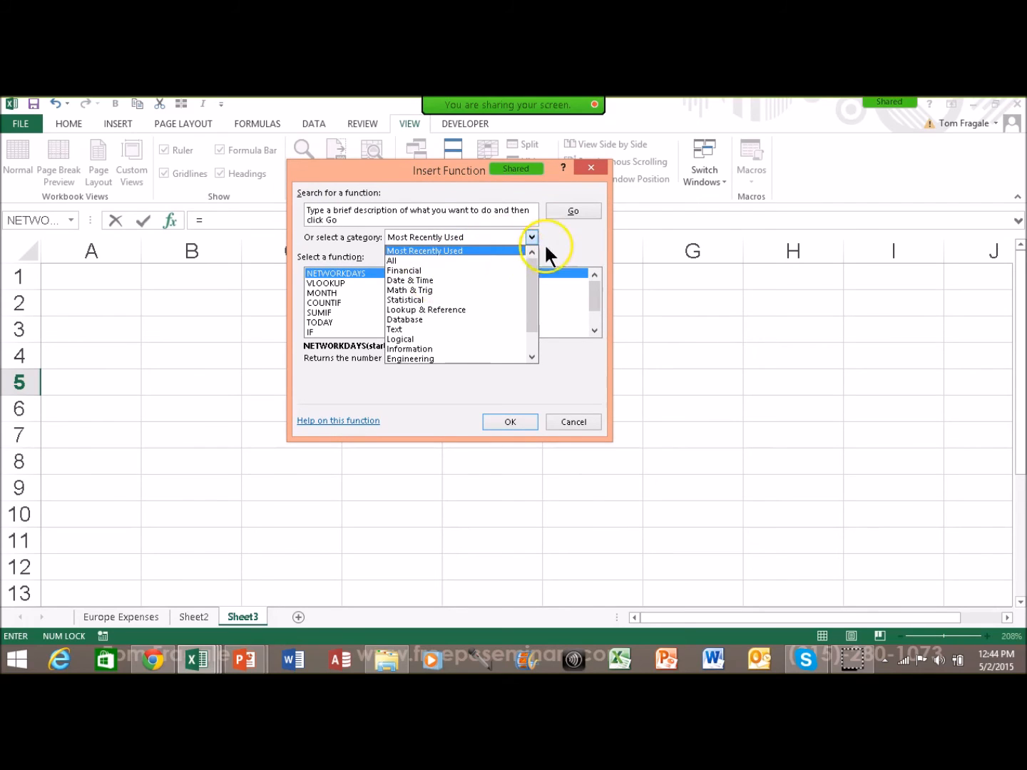
click(430, 281)
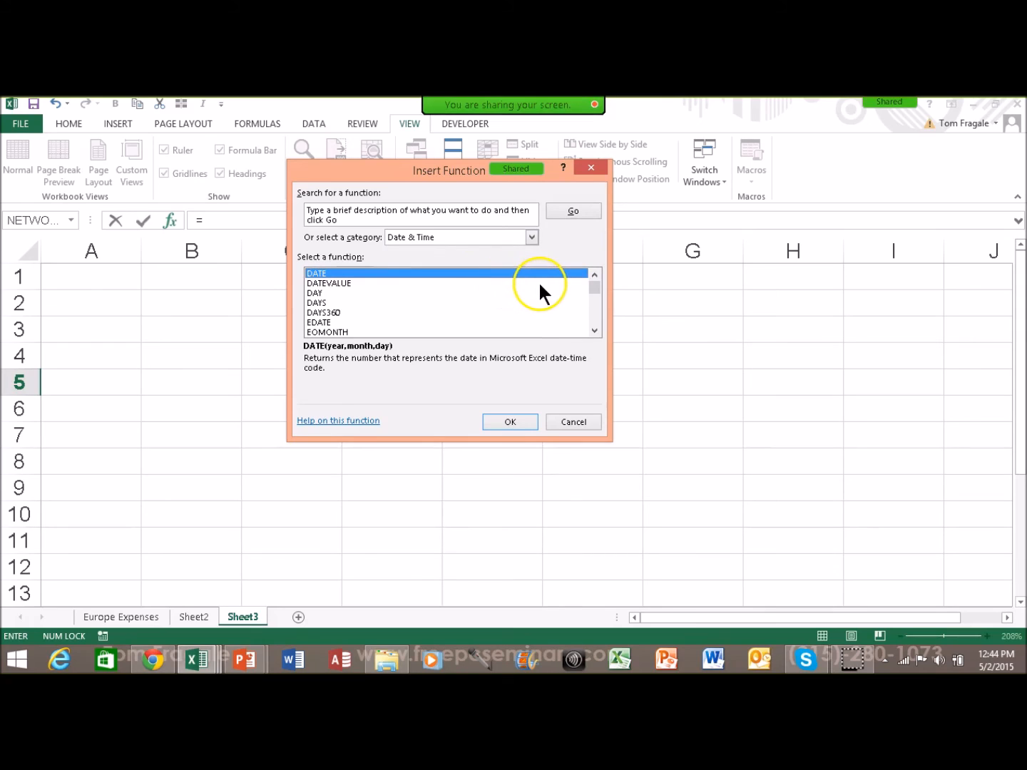
drag(592, 287, 592, 301)
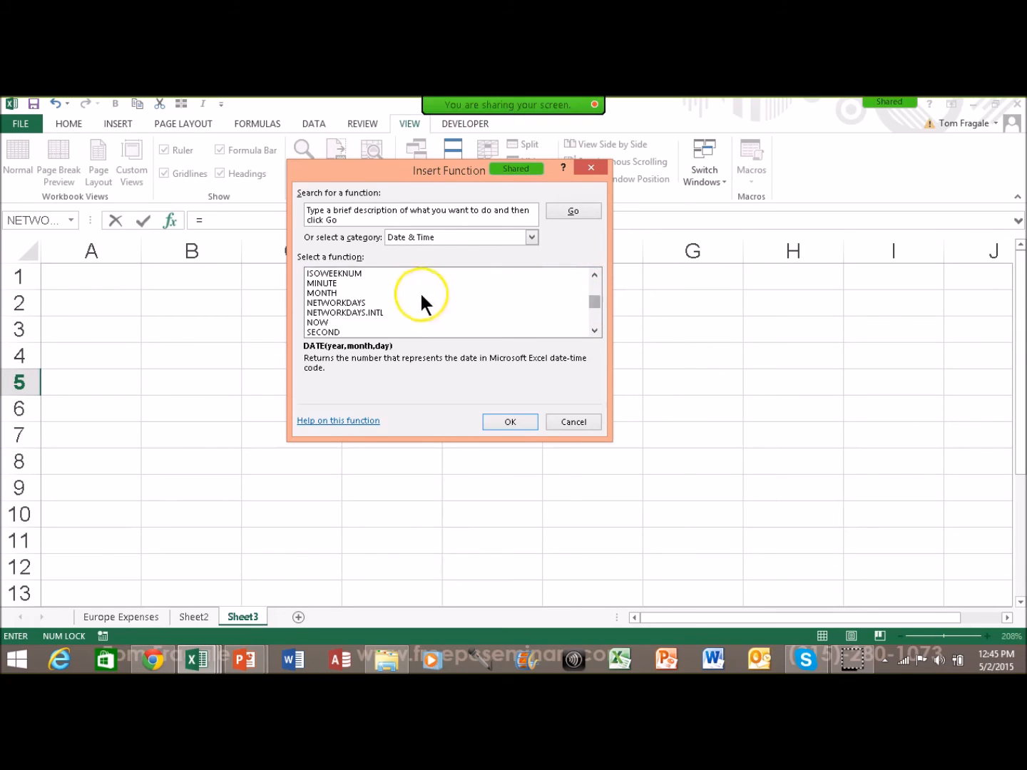
click(359, 300)
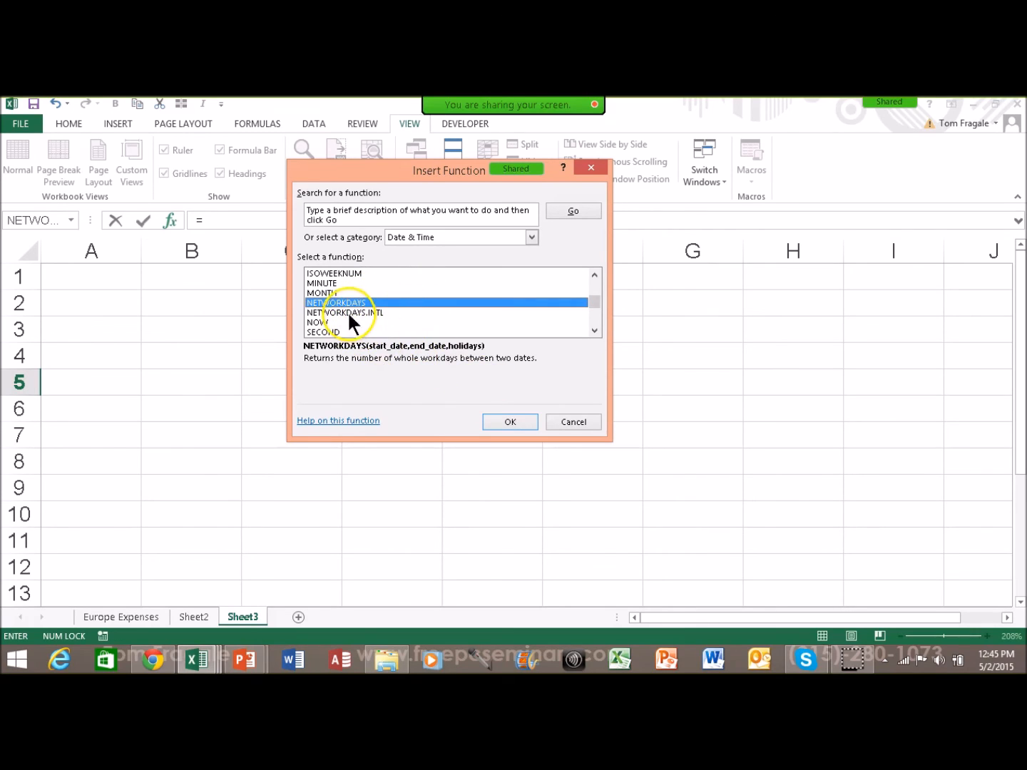
click(510, 423)
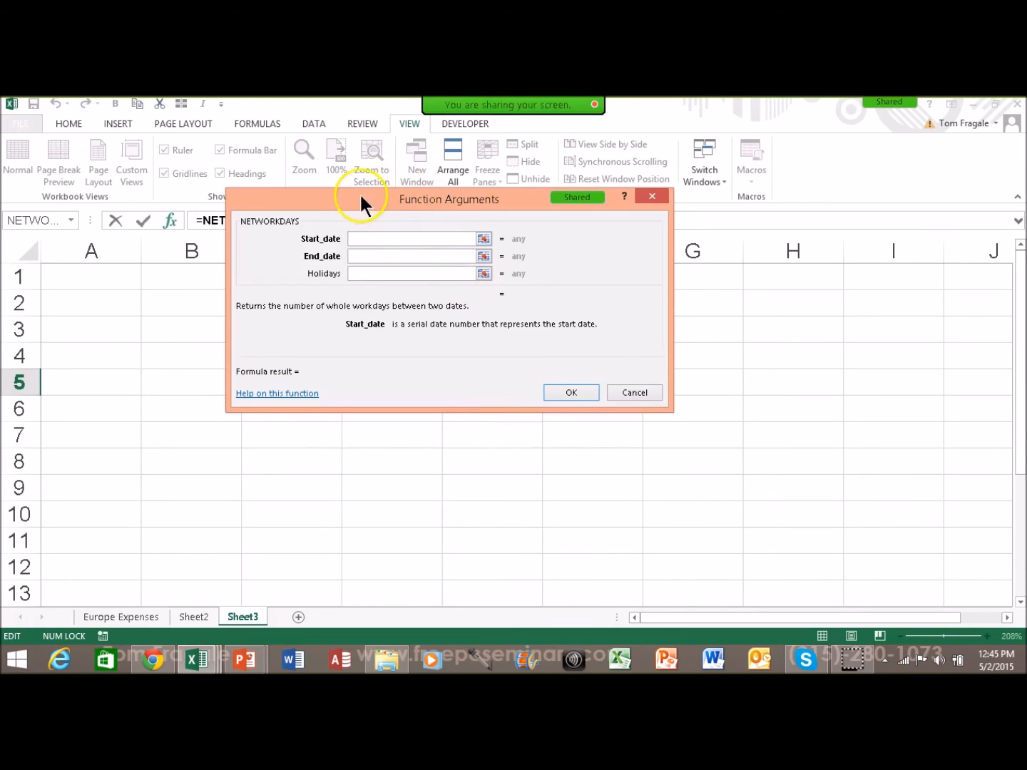
Step: Complete NETWORKDAYS in cell D5 with D1 as the start date and D2 as the end date, without holidays
drag(355, 202, 668, 200)
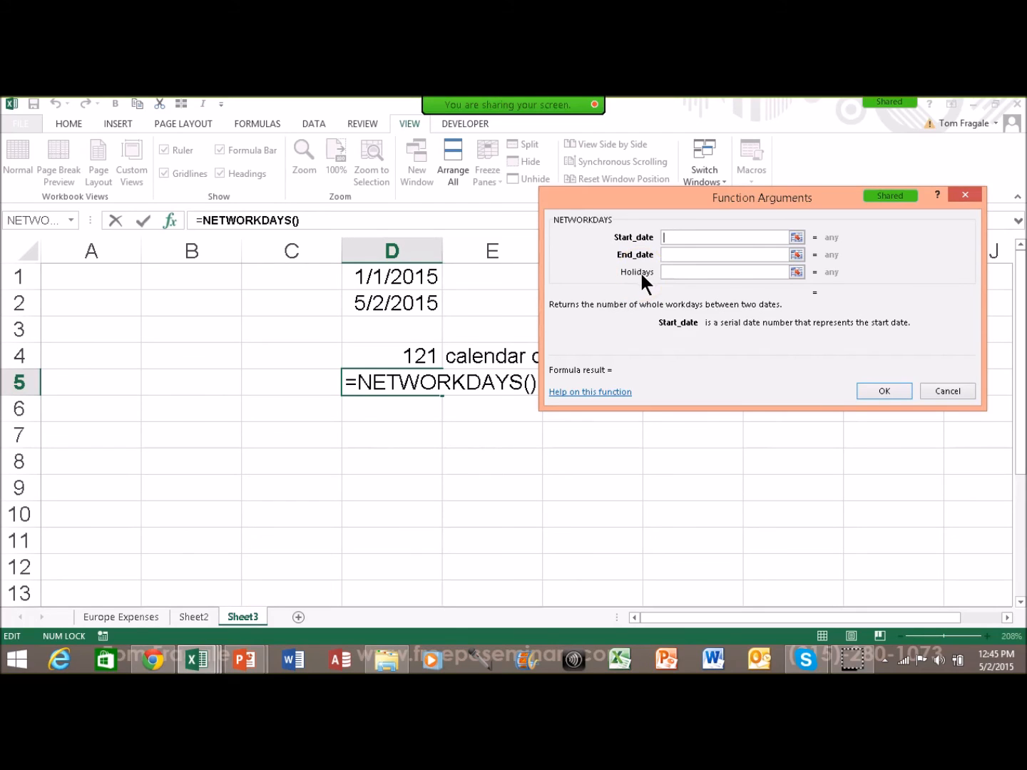
click(677, 237)
click(443, 246)
click(375, 280)
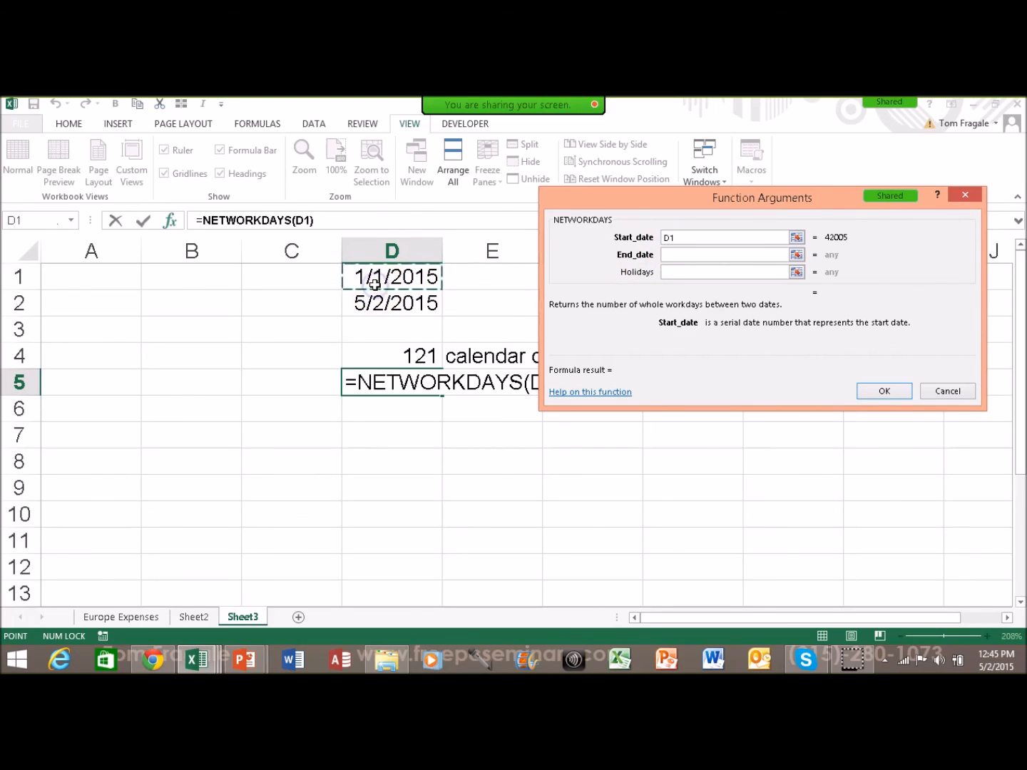
click(675, 255)
click(386, 304)
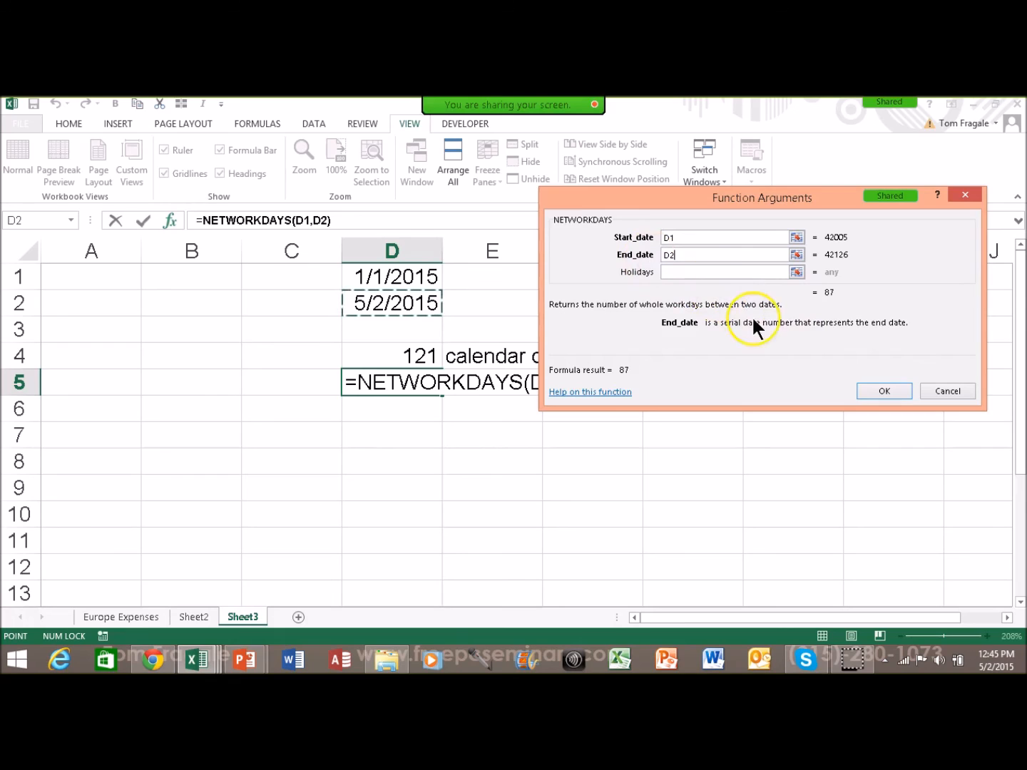
click(881, 392)
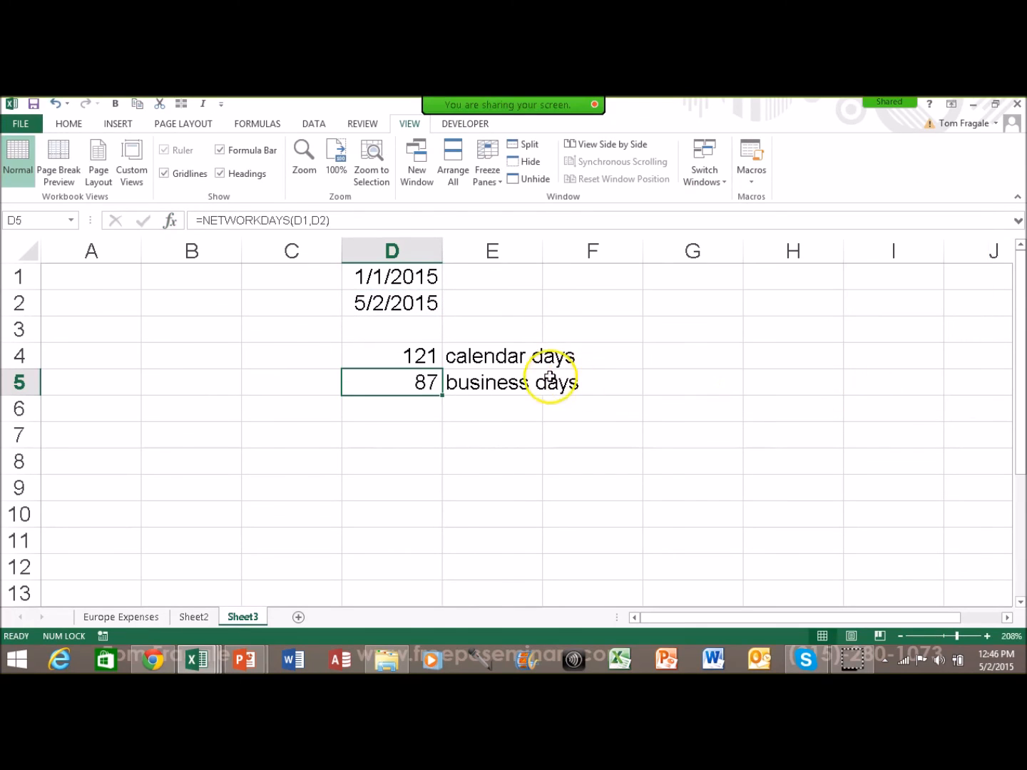
Step: Compare the calendar-days formula in cell D4 with the business-days formula in cell D5
click(389, 353)
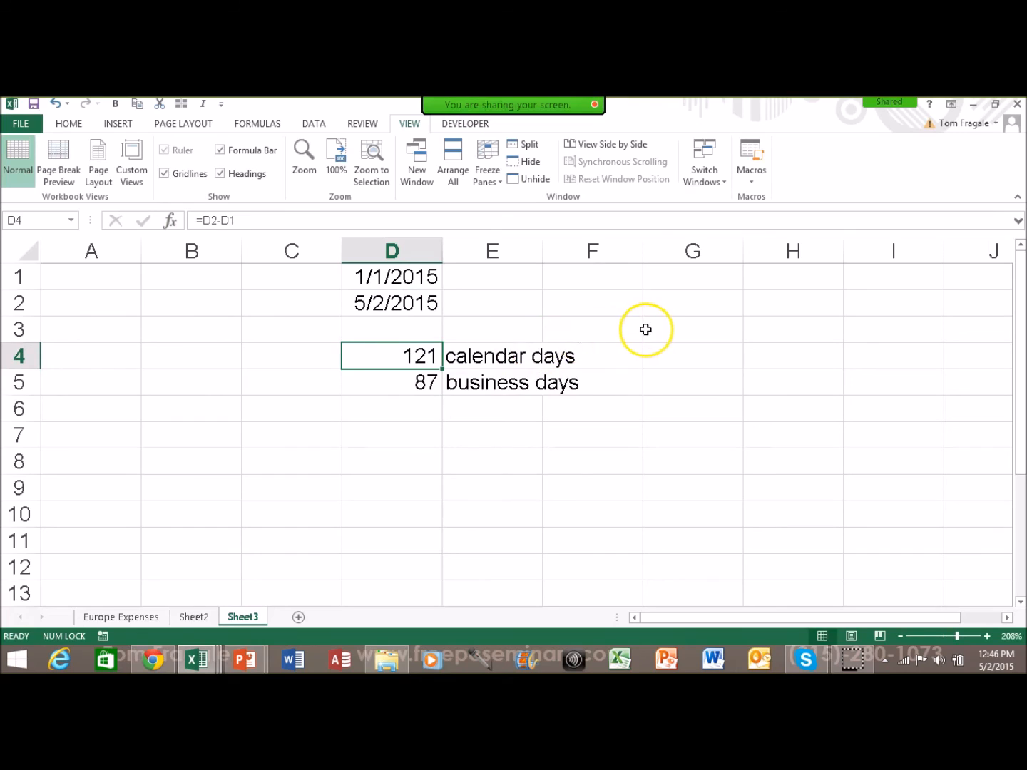
click(414, 381)
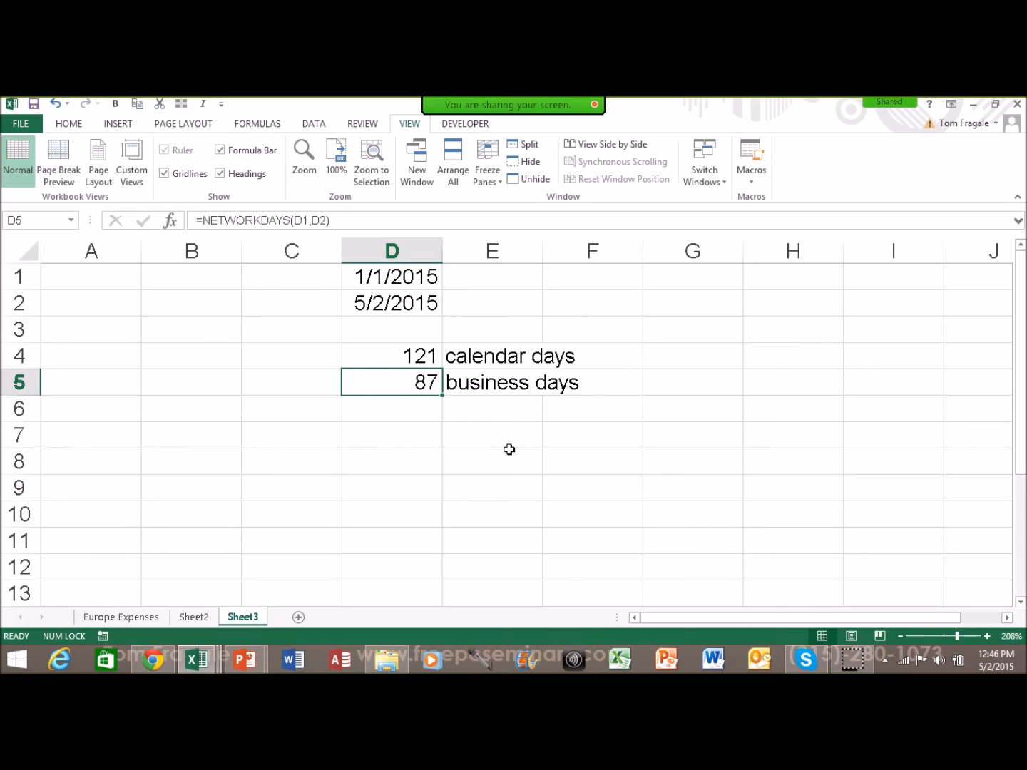
double_click(370, 379)
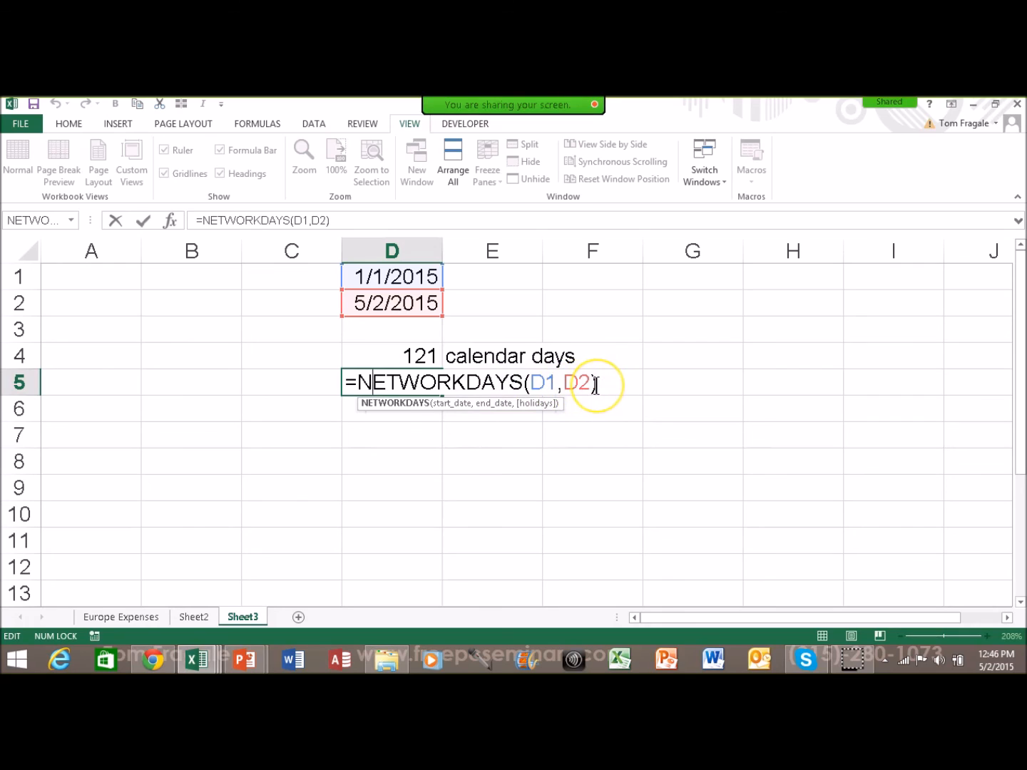
key(Return)
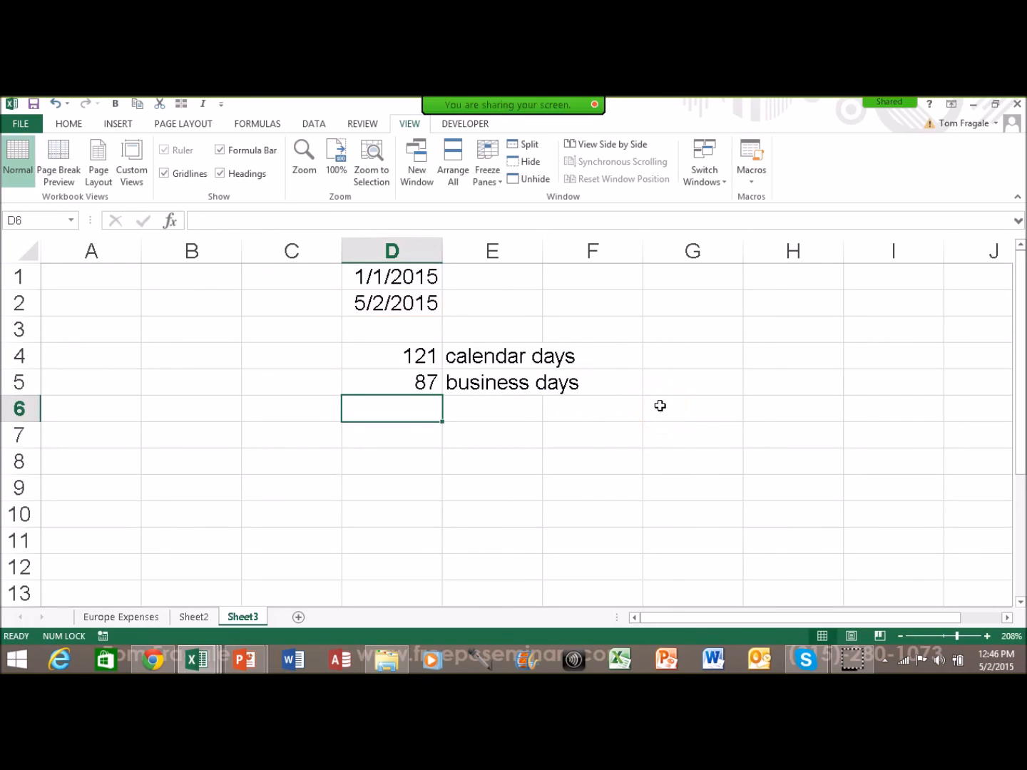
Step: Start a holiday list with 1/1/2015 in cell G1 and New Years in cell H1
click(674, 276)
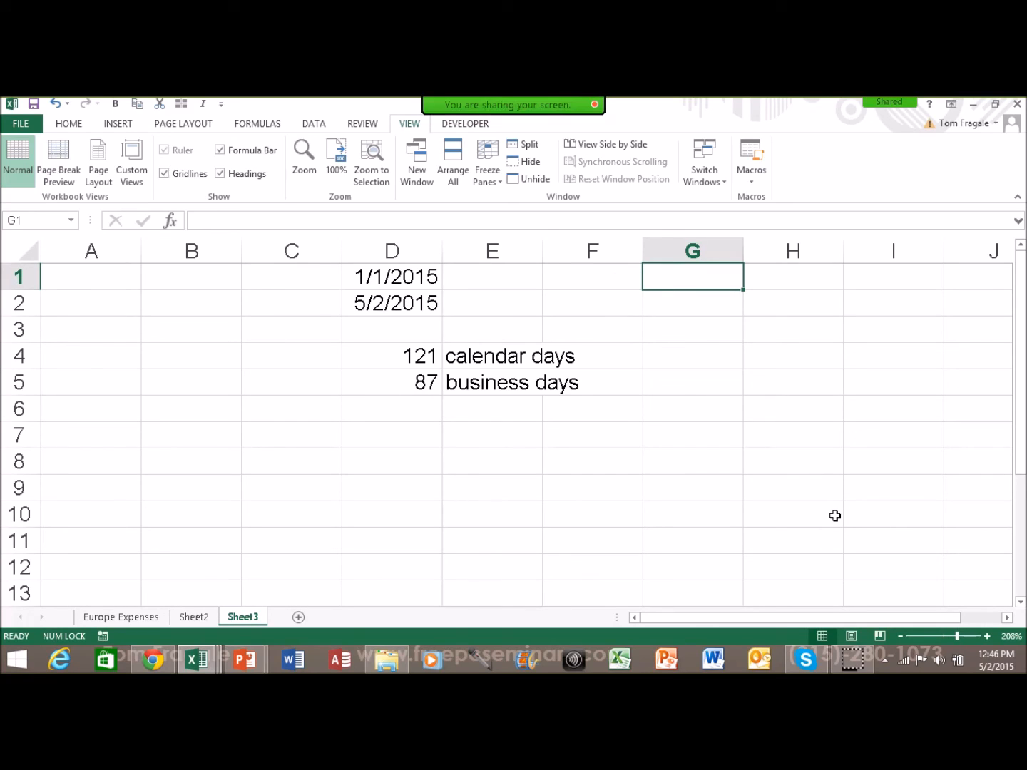
text(1)
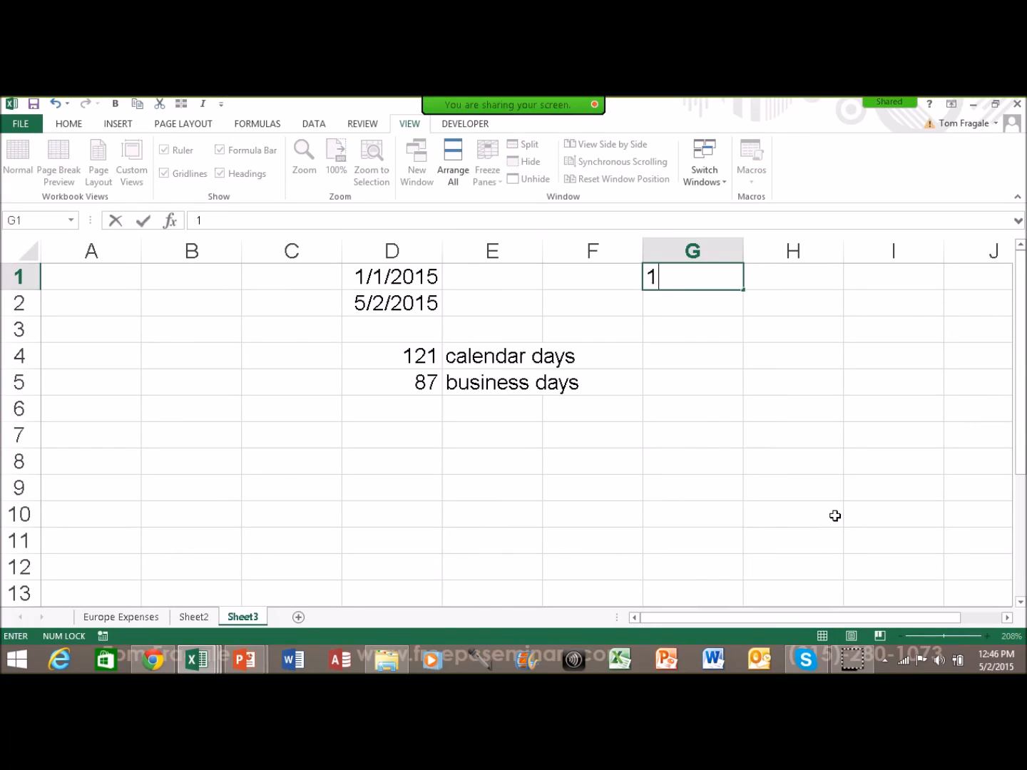
text(/1/2015)
key(Caps_Lock)
key(Tab)
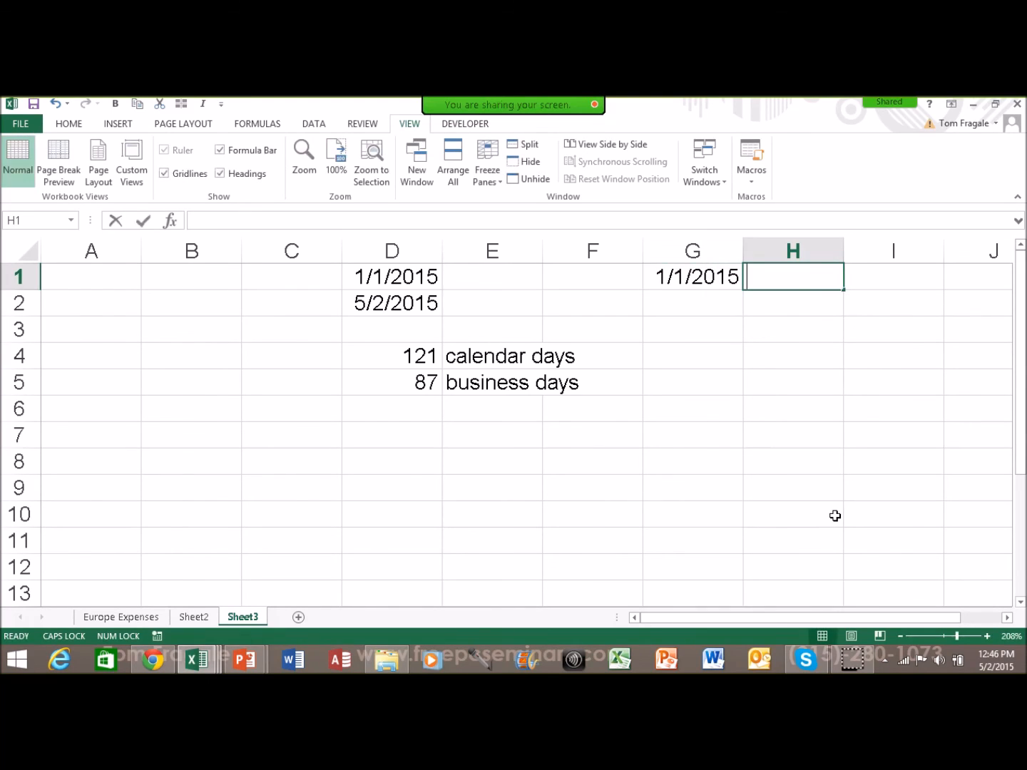
text(B)
key(BackSpace)
key(Caps_Lock)
text(New Year)
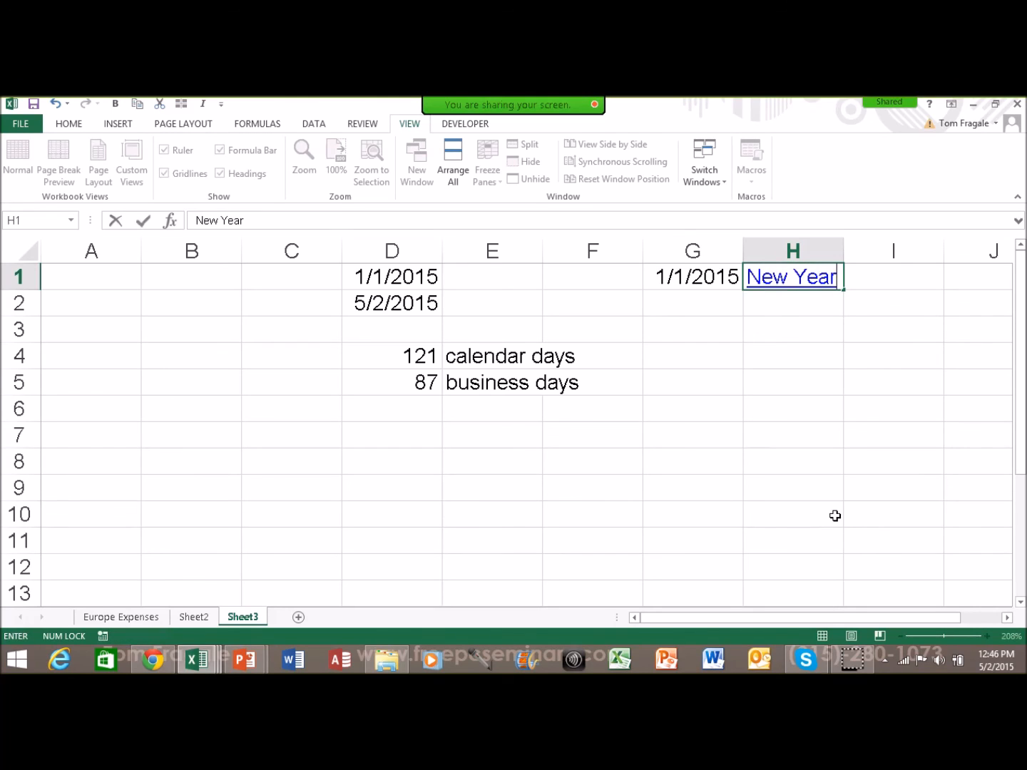
text(s)
key(Return)
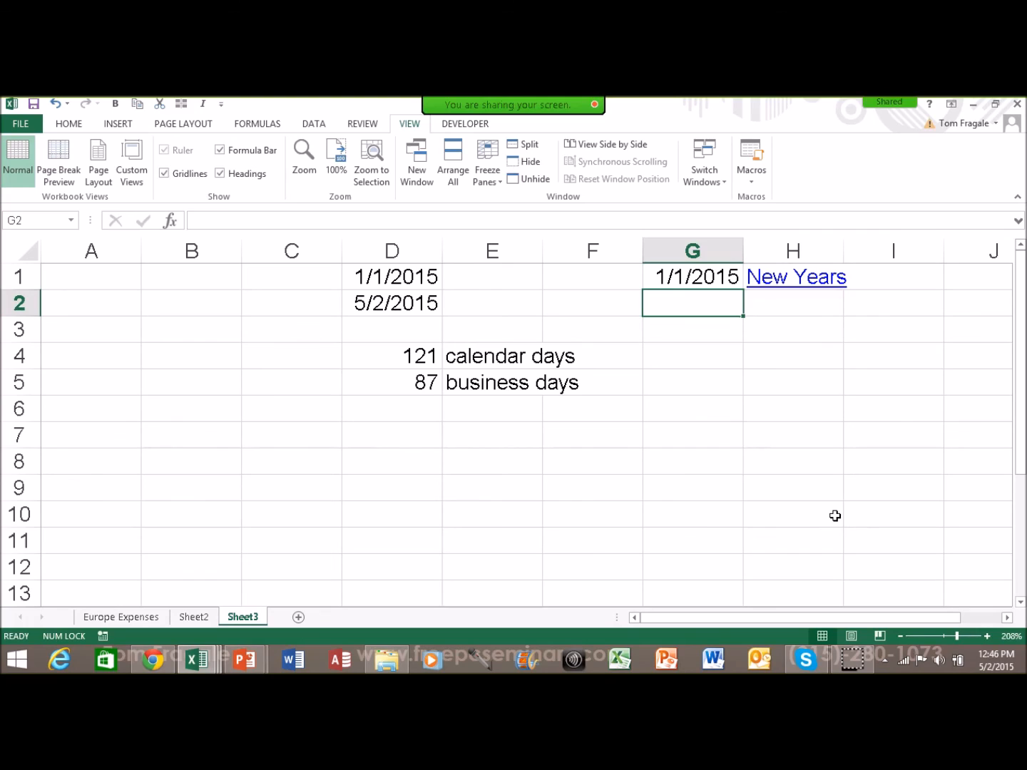
Step: Enter the holiday date 1/19/2015 in cell G2 and widen column G to fit the full date
text(1/19/20)
text(1)
key(BackSpace)
text(9/2014)
key(BackSpace)
text(5)
key(Tab)
text(M)
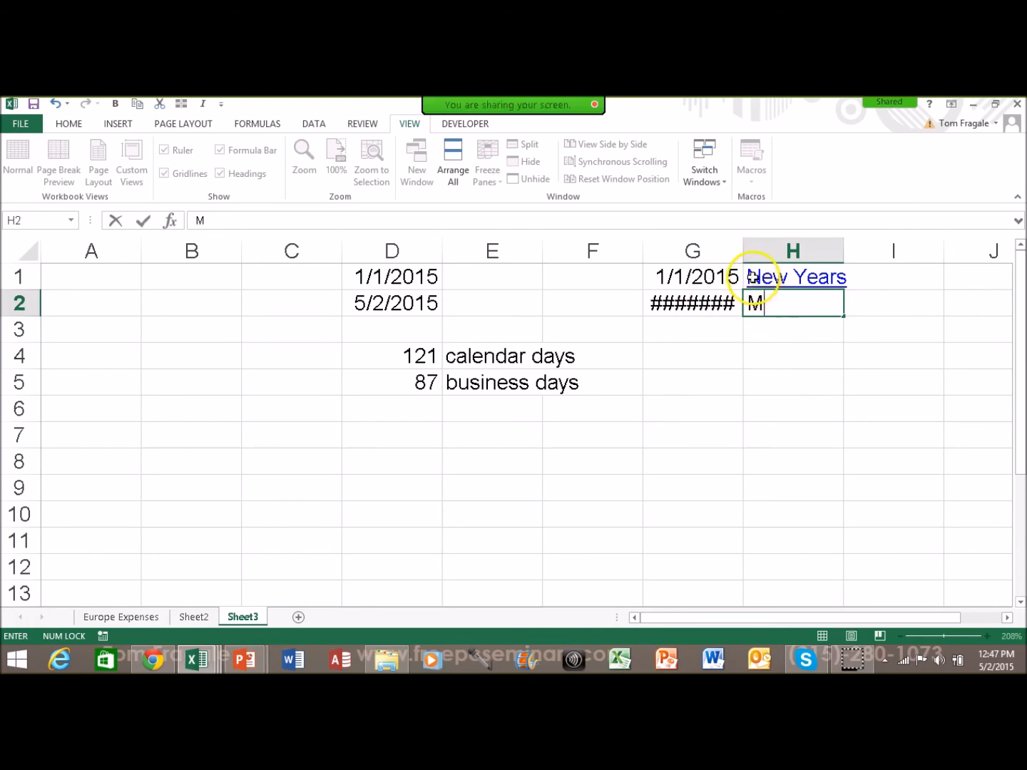
key(Escape)
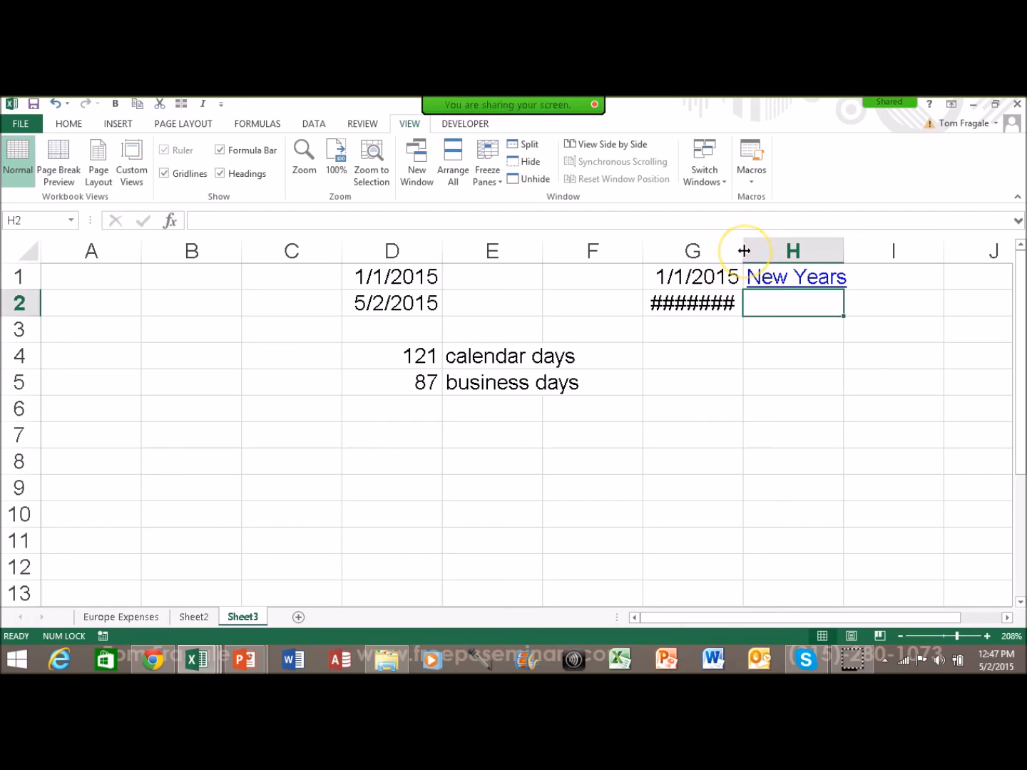
drag(744, 250, 747, 251)
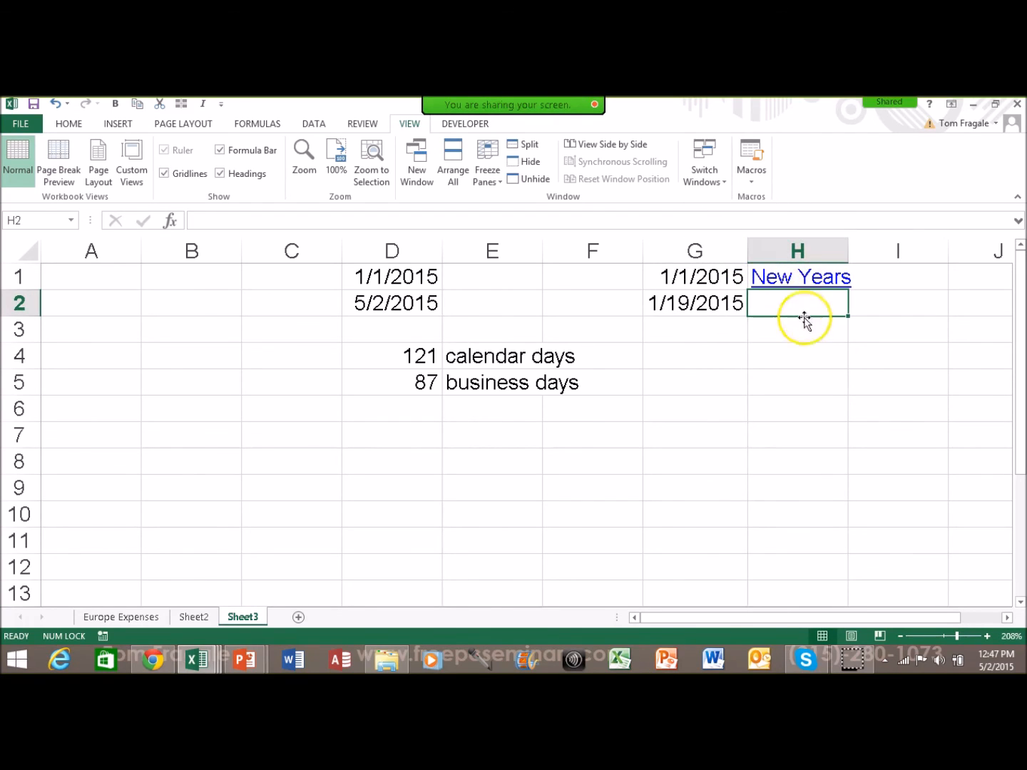
Step: Label the 1/19/2015 holiday as MLK Day in cell H2
text(MLK)
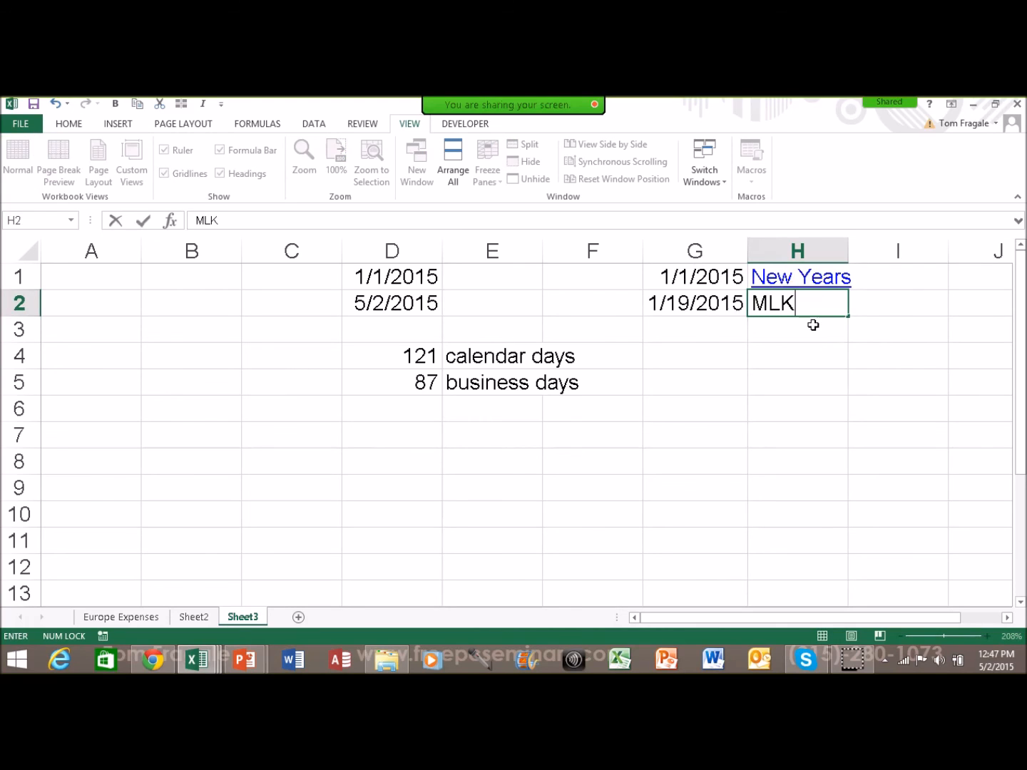
text( Day)
key(Return)
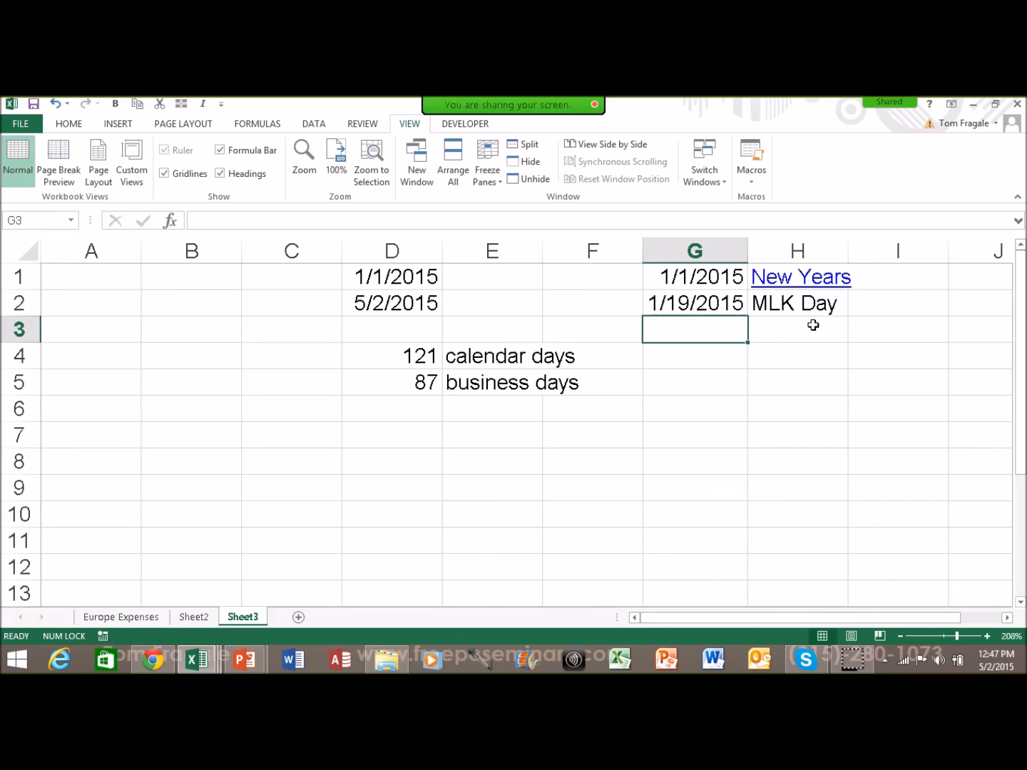
Step: Add the holiday 2/17/2015 in cell G3 with the name Presidents Day in cell H3
text(2/17)
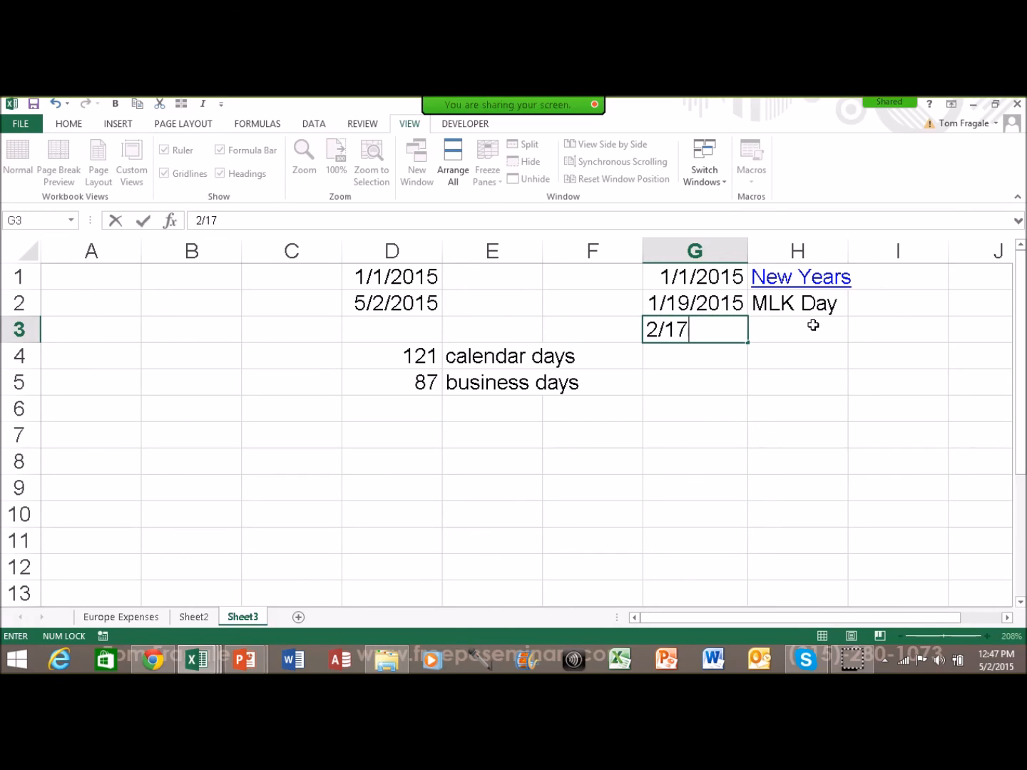
text(/2015)
key(Tab)
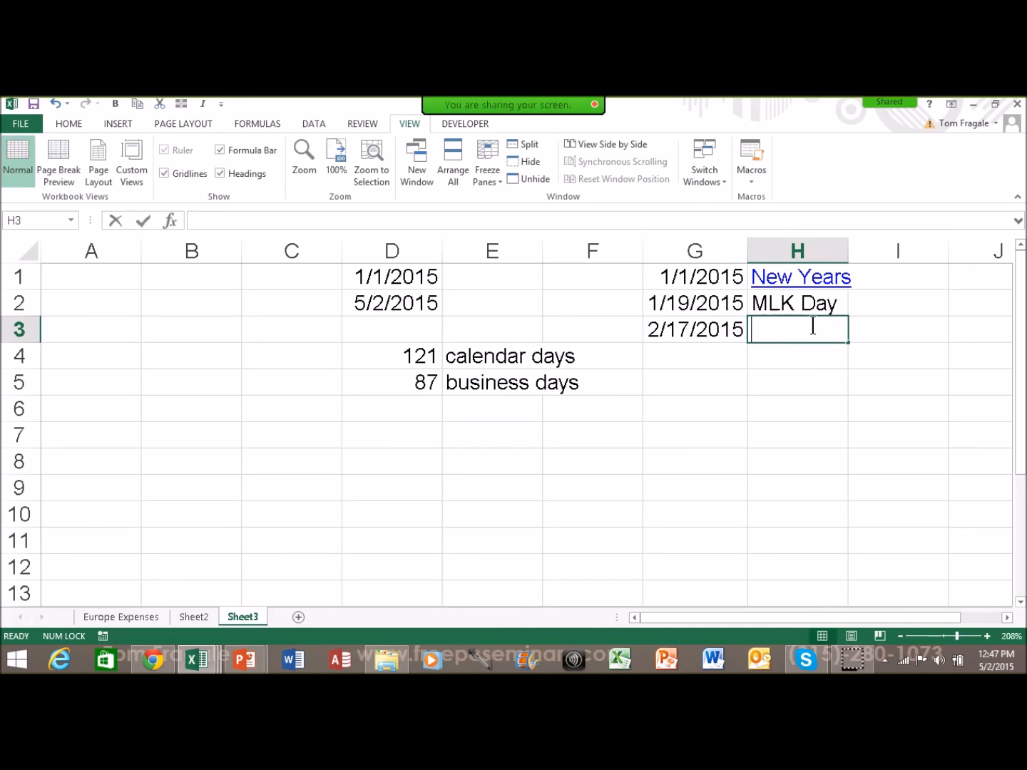
text(Presidents Day)
key(ctrl+Return)
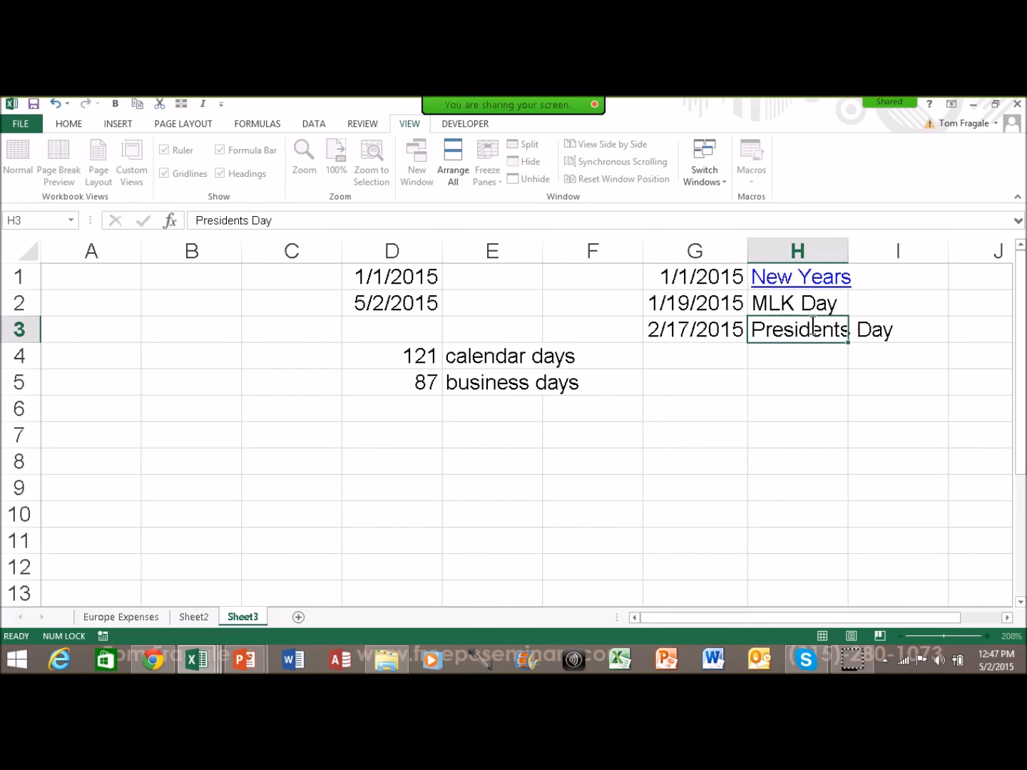
Step: Enter the fourth holiday date, 4/3/2015, in cell G4
key(Return)
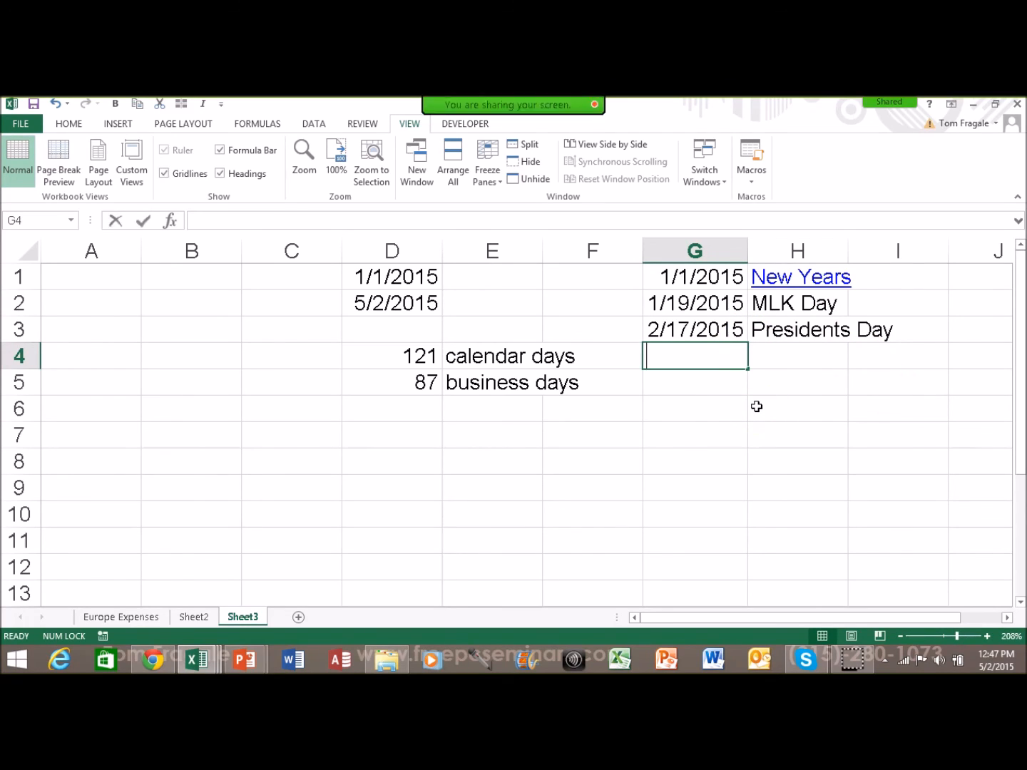
text(4/3/2014)
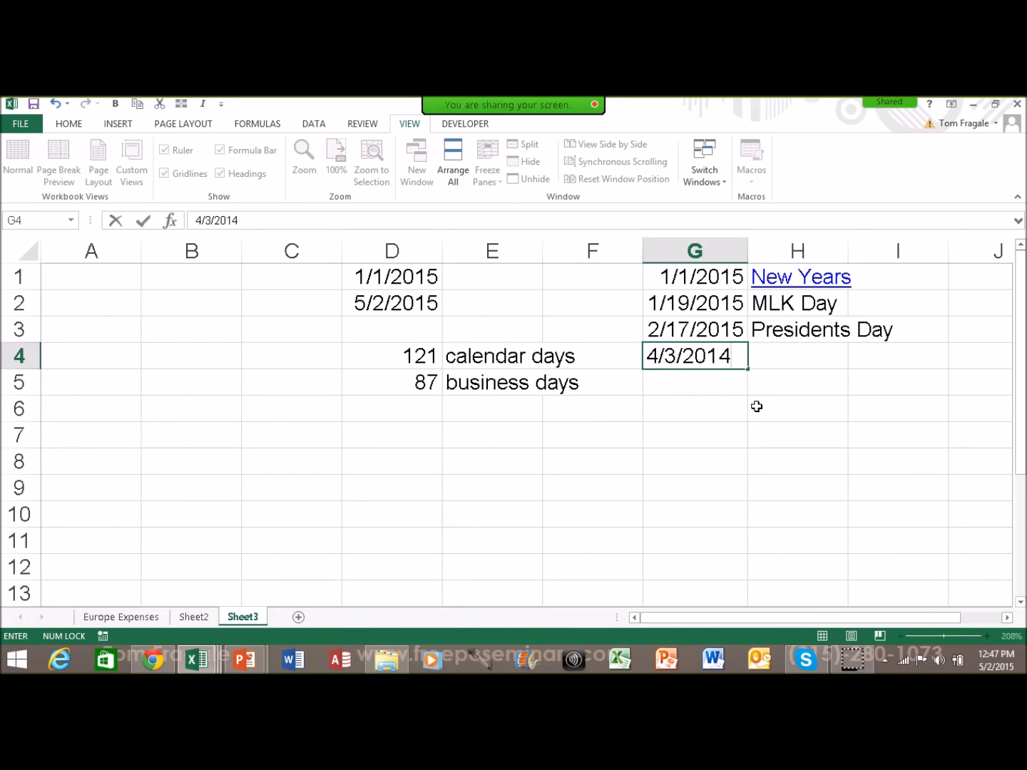
key(BackSpace)
text(5)
key(Return)
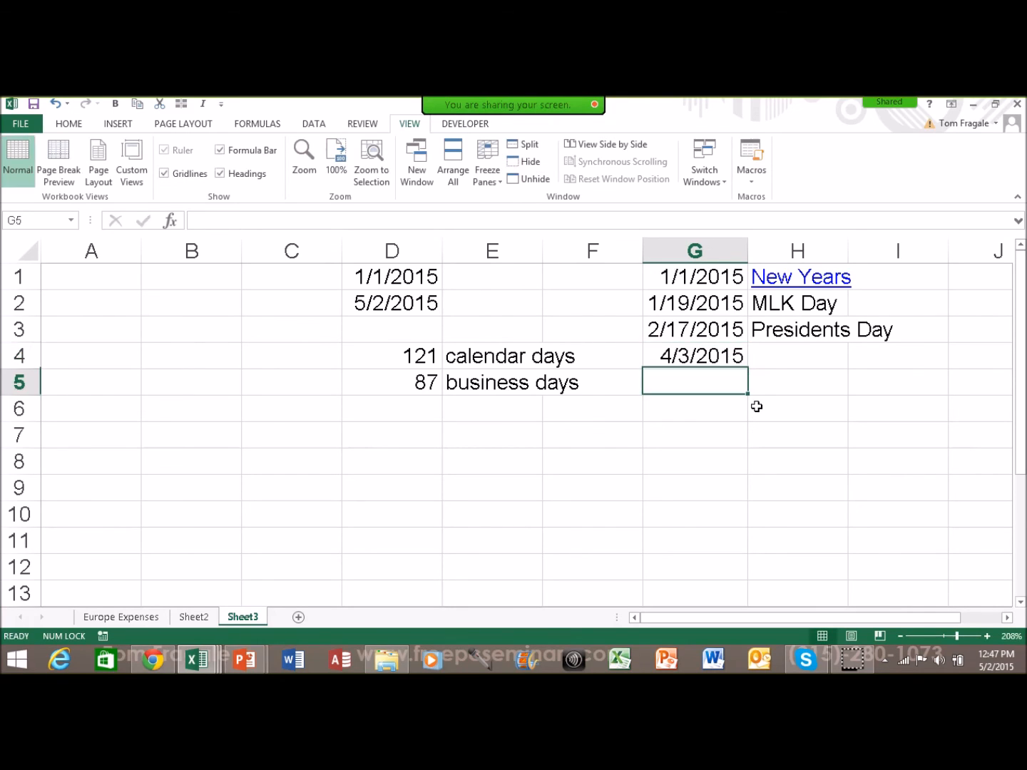
Step: Label the 4/3/2015 holiday as Good Friday in cell H4
key(Up)
key(Right)
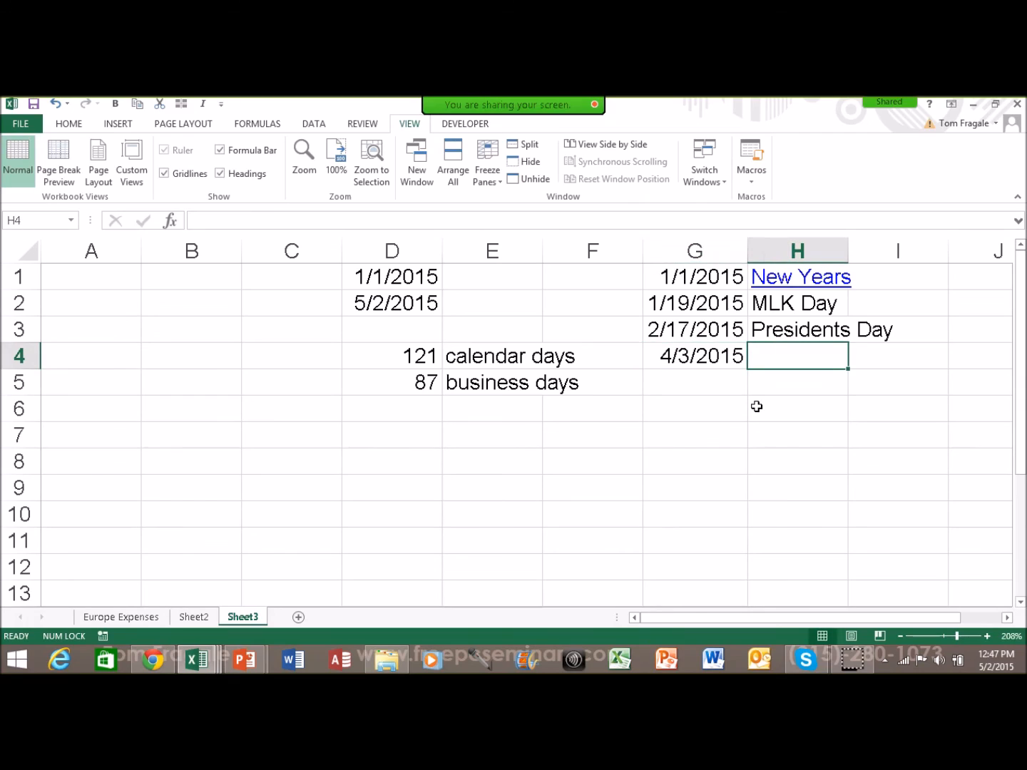
text(Good Fri)
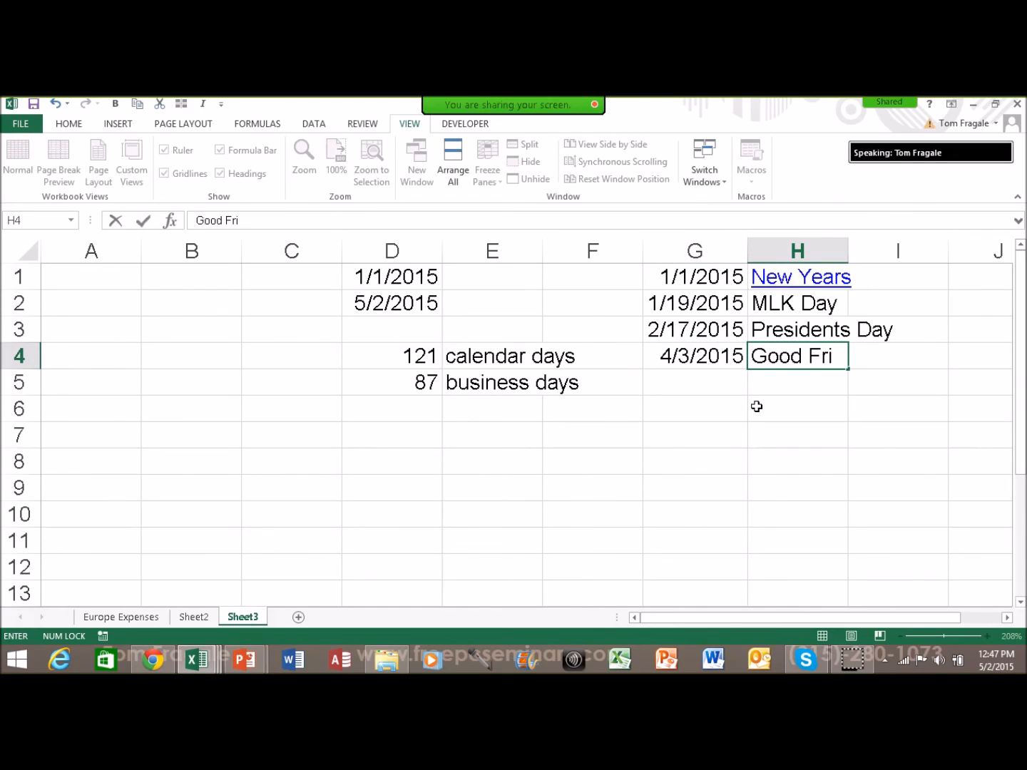
text(day)
key(Return)
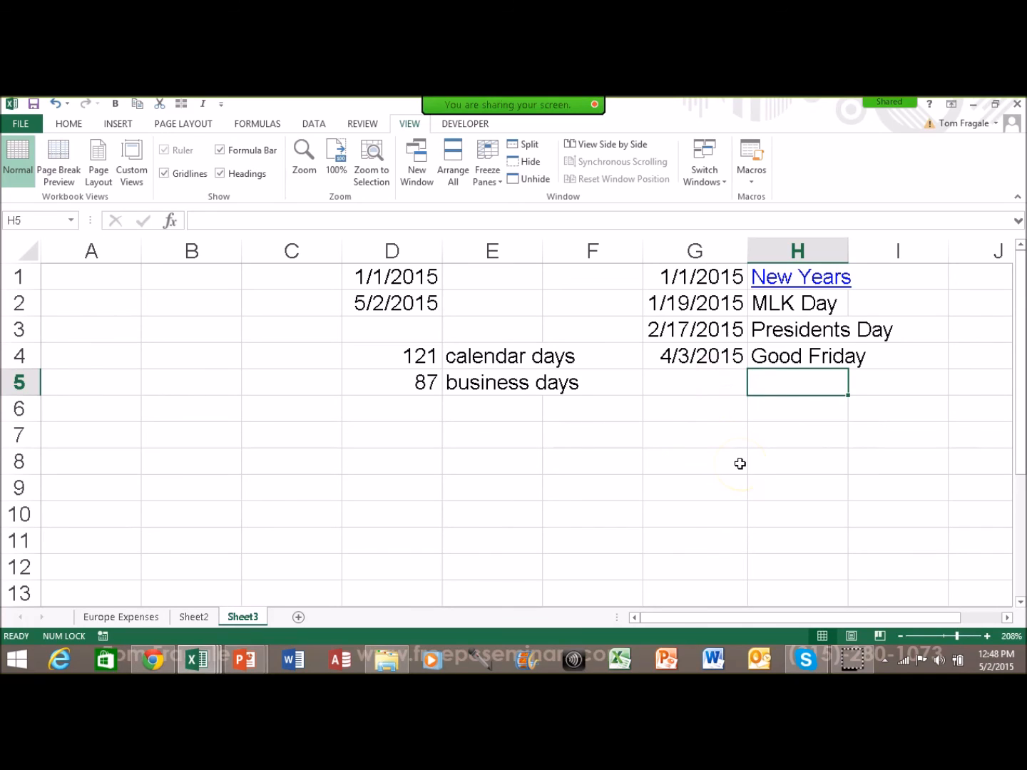
Step: Add the holiday dates in G1:G4 as the Holidays argument of the NETWORKDAYS formula in cell D5
click(661, 321)
click(408, 383)
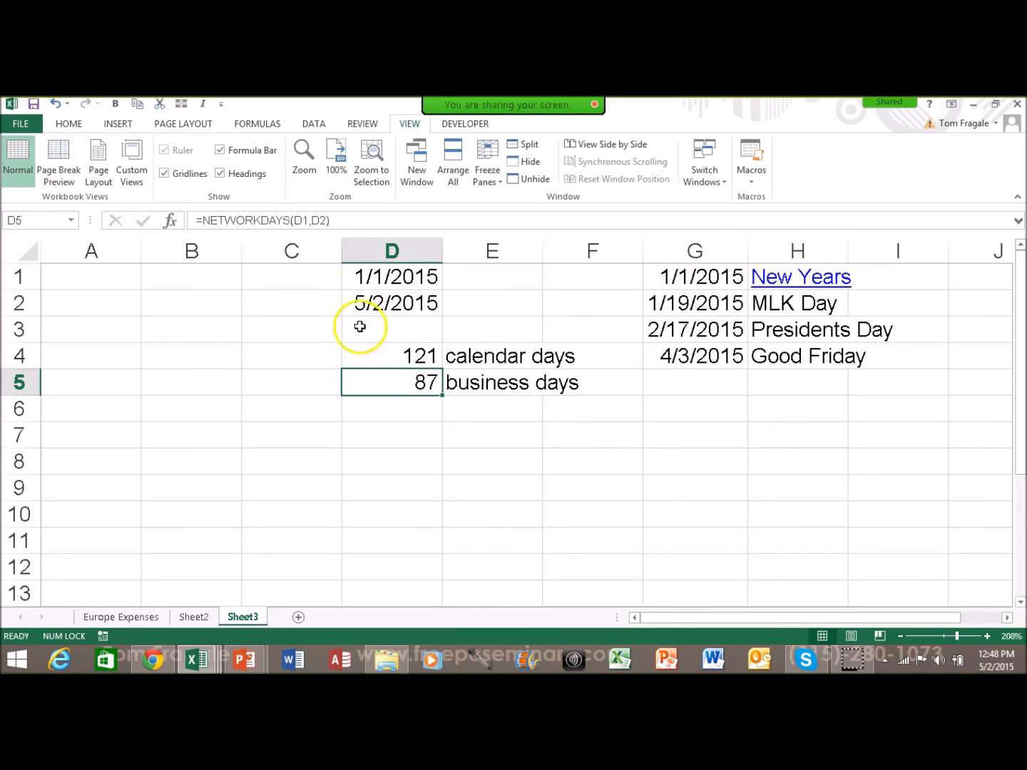
click(171, 220)
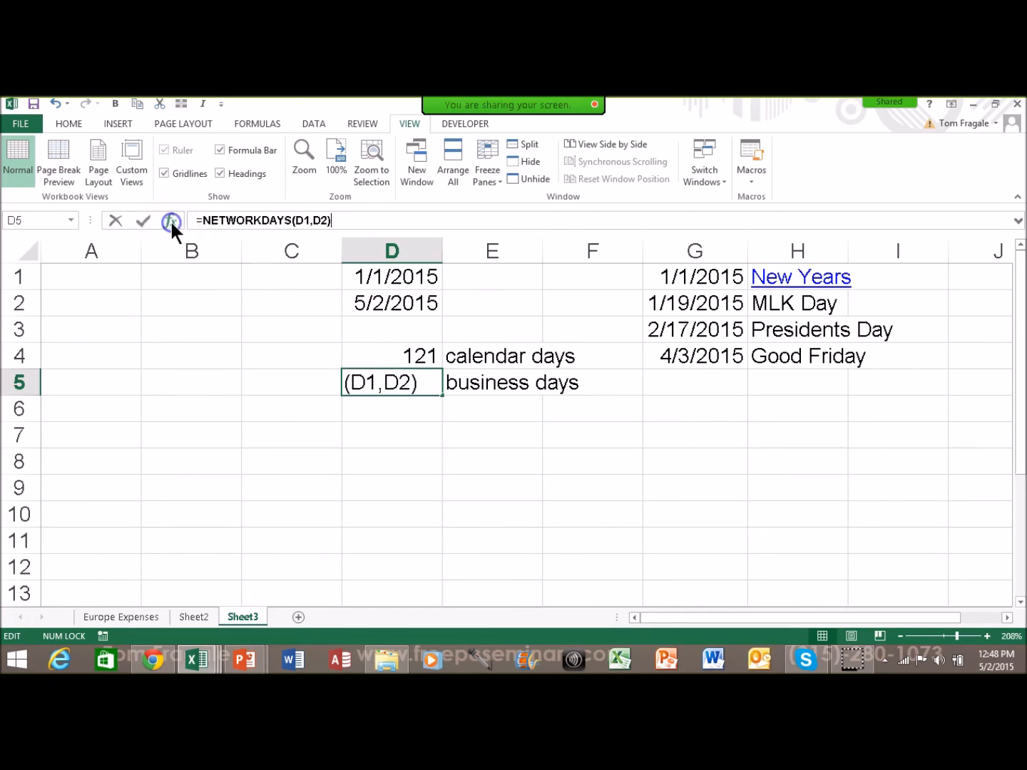
drag(615, 200, 199, 350)
click(260, 420)
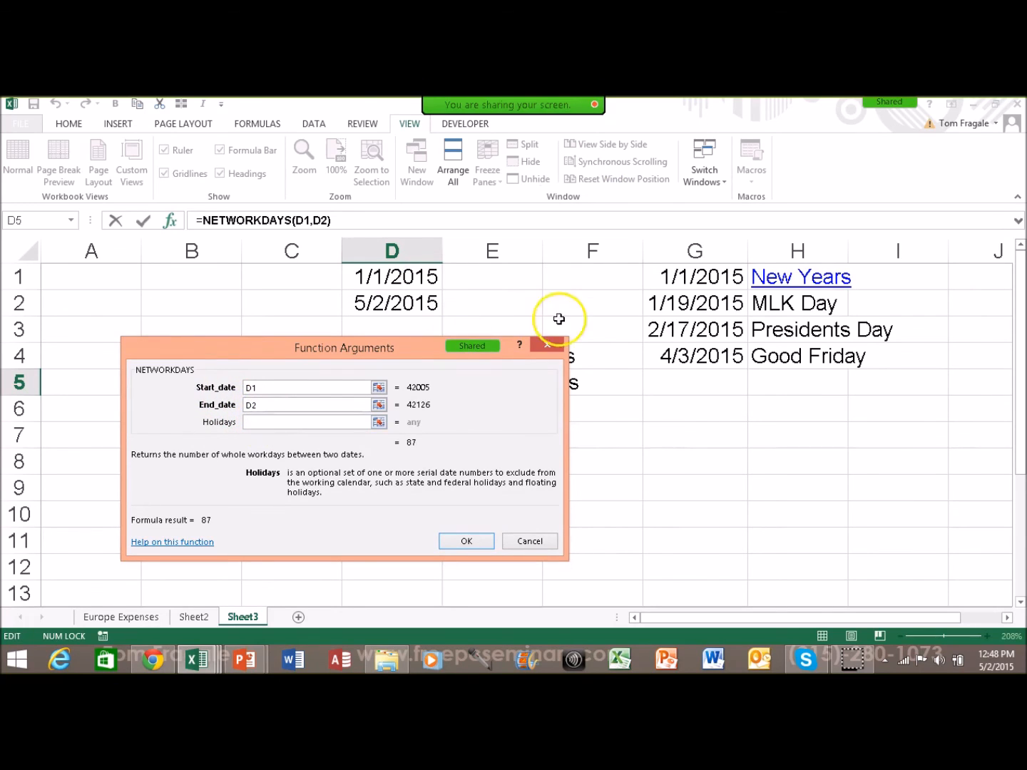
drag(676, 274, 693, 362)
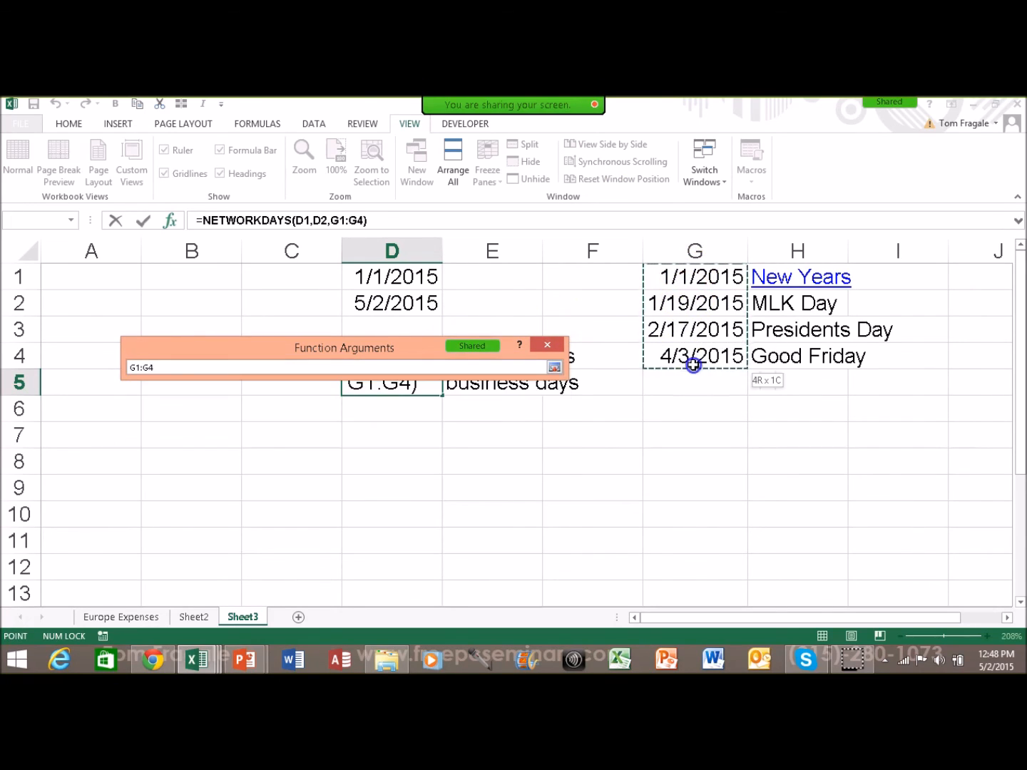
drag(694, 364, 694, 363)
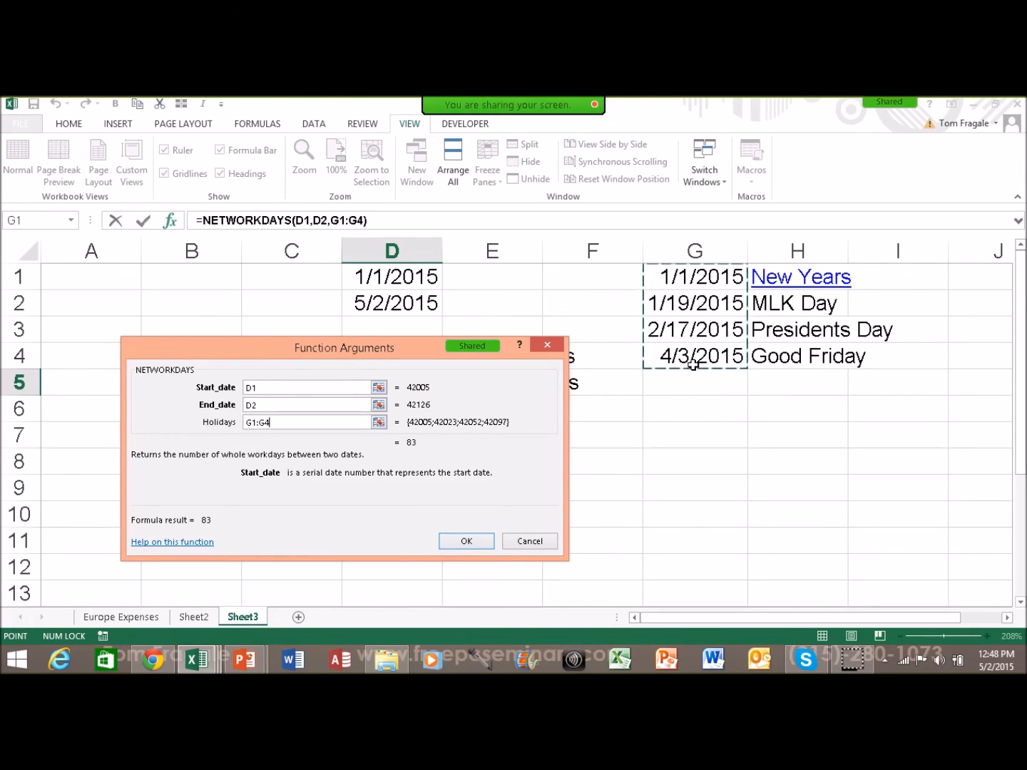
click(286, 425)
click(454, 539)
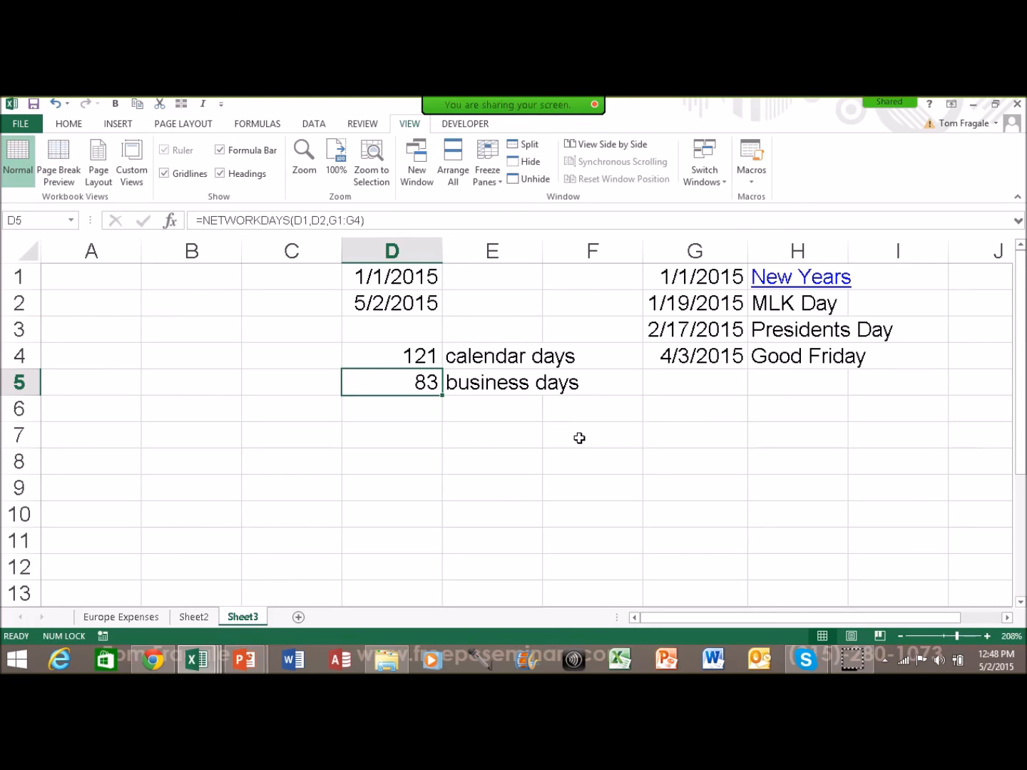
click(479, 425)
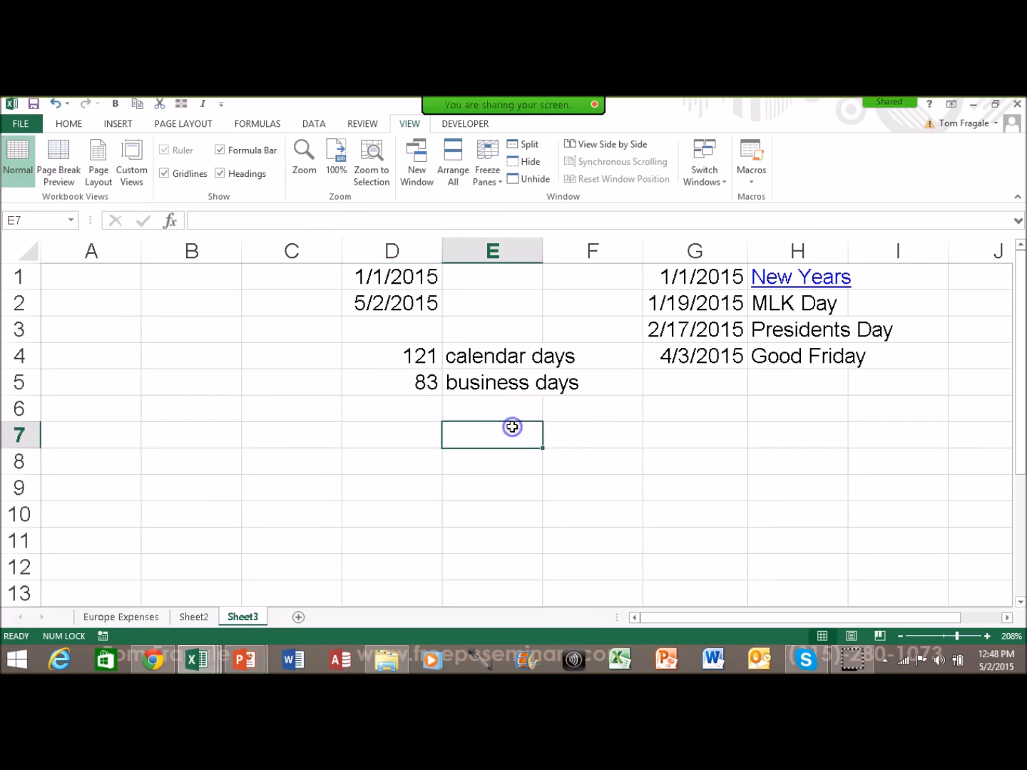
Step: Review the business days formula in D5 and the calendar days formula in D4, leaving both as they are
click(386, 381)
double_click(386, 379)
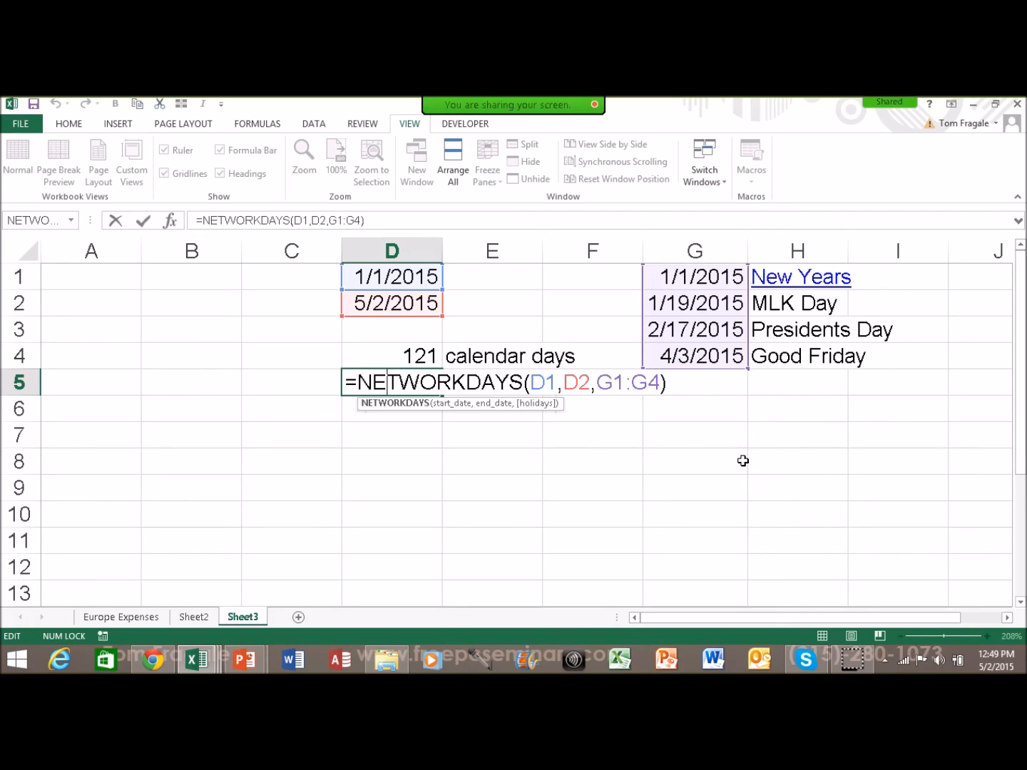
key(Return)
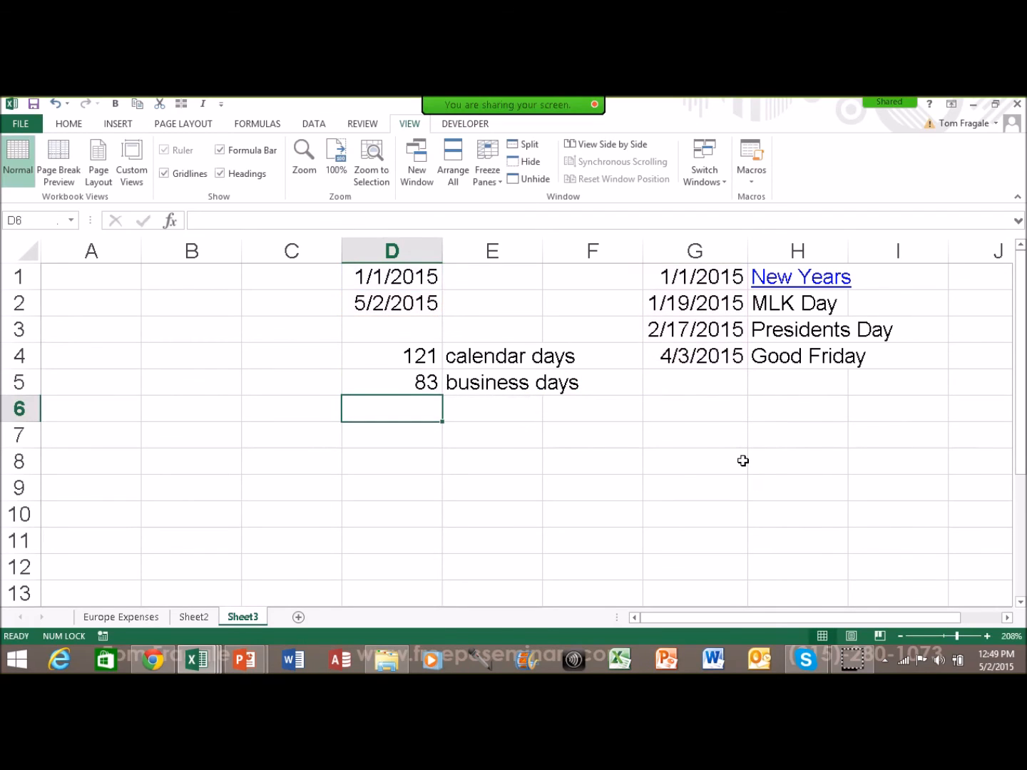
click(412, 357)
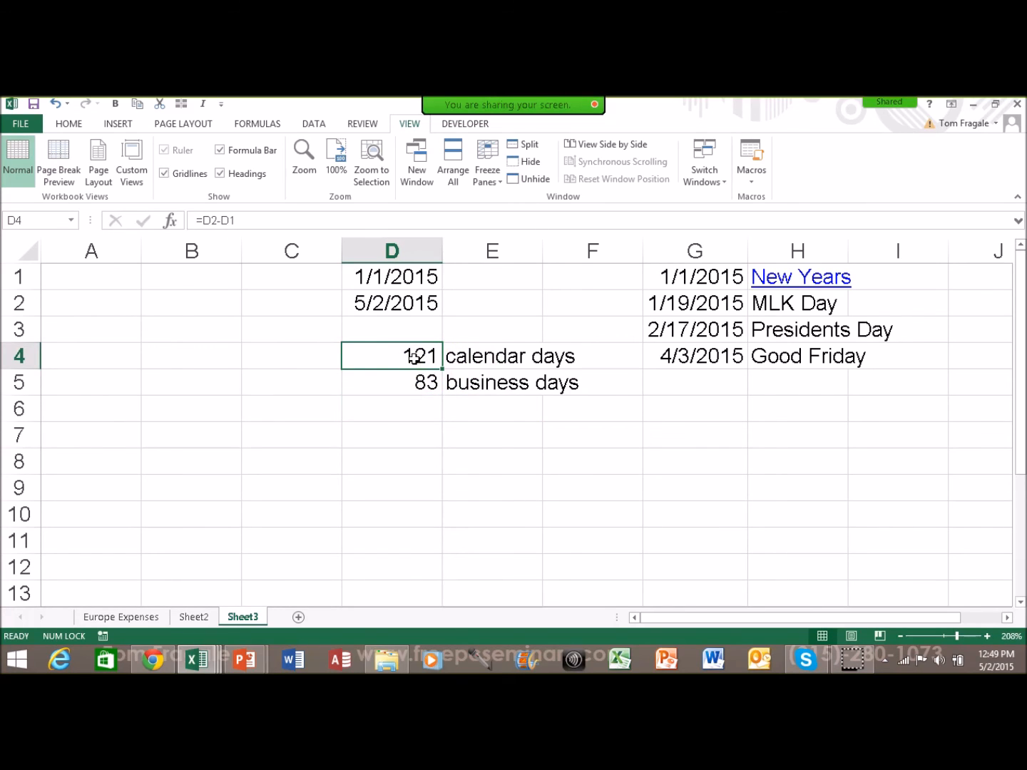
double_click(387, 356)
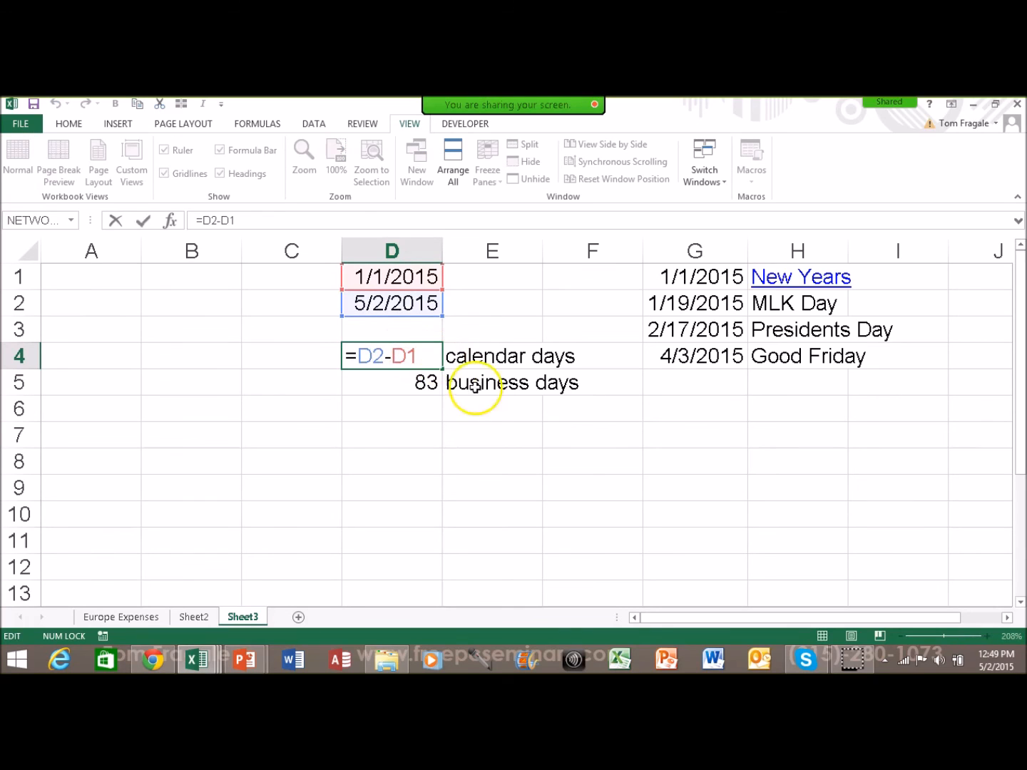
key(Escape)
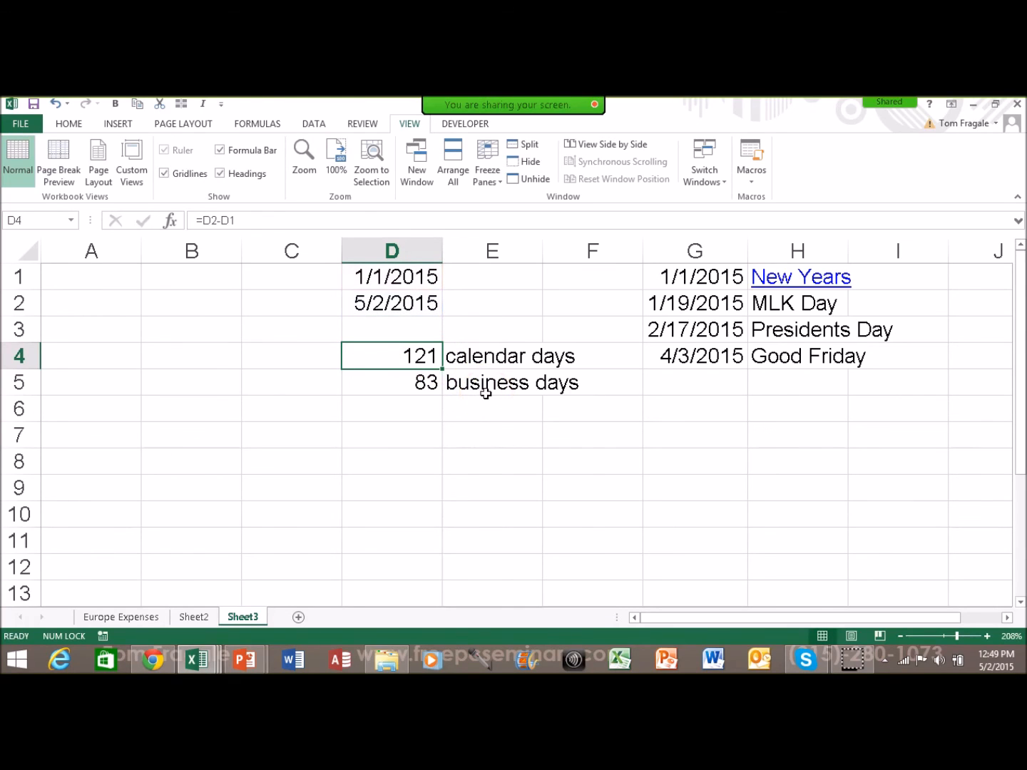
double_click(389, 383)
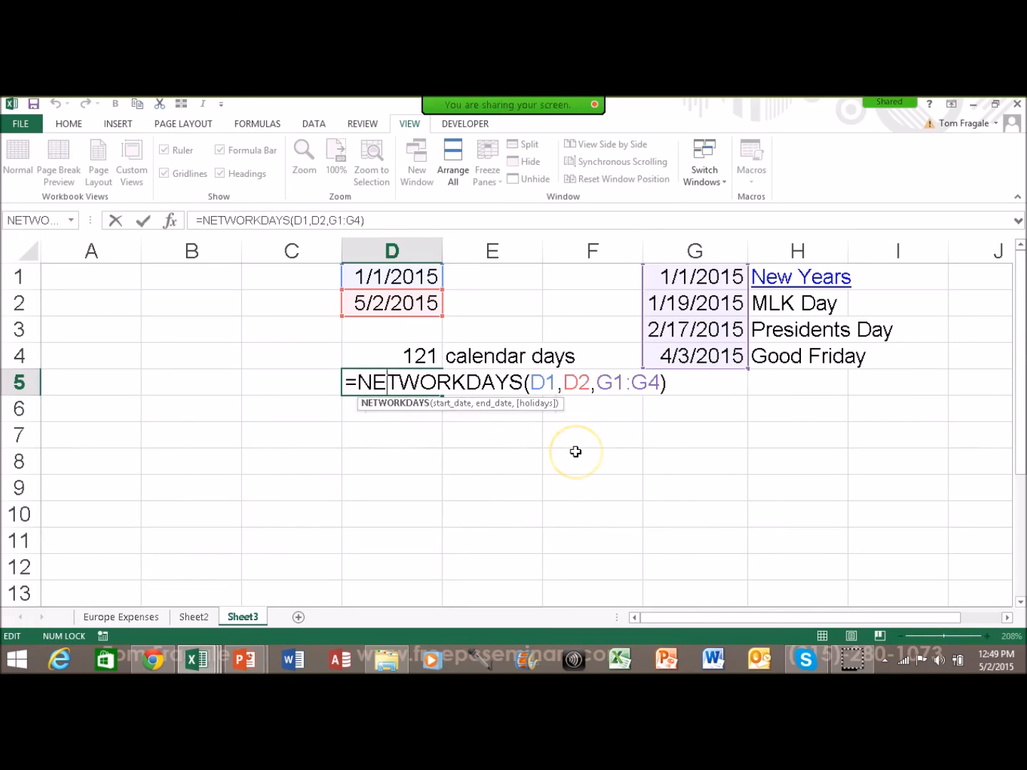
key(Return)
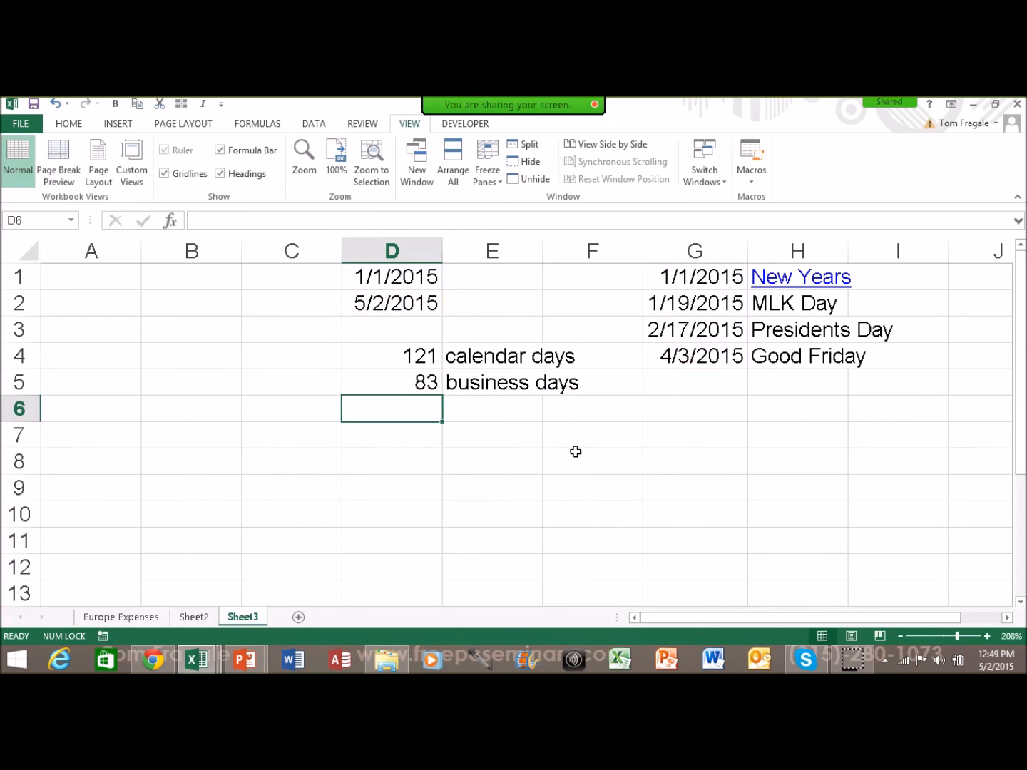
Step: Insert the current date as the fixed value 5/2/2015 in B2 and the current time, 12:49 PM, in C2
click(180, 308)
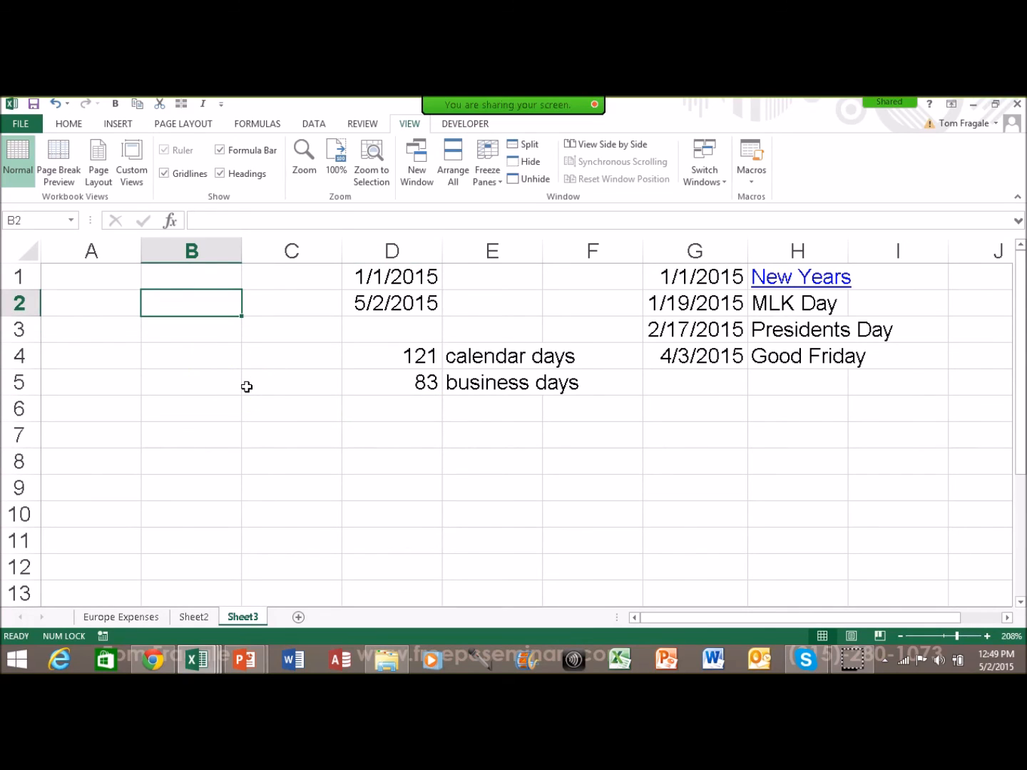
key(ctrl)
key(ctrl+semicolon)
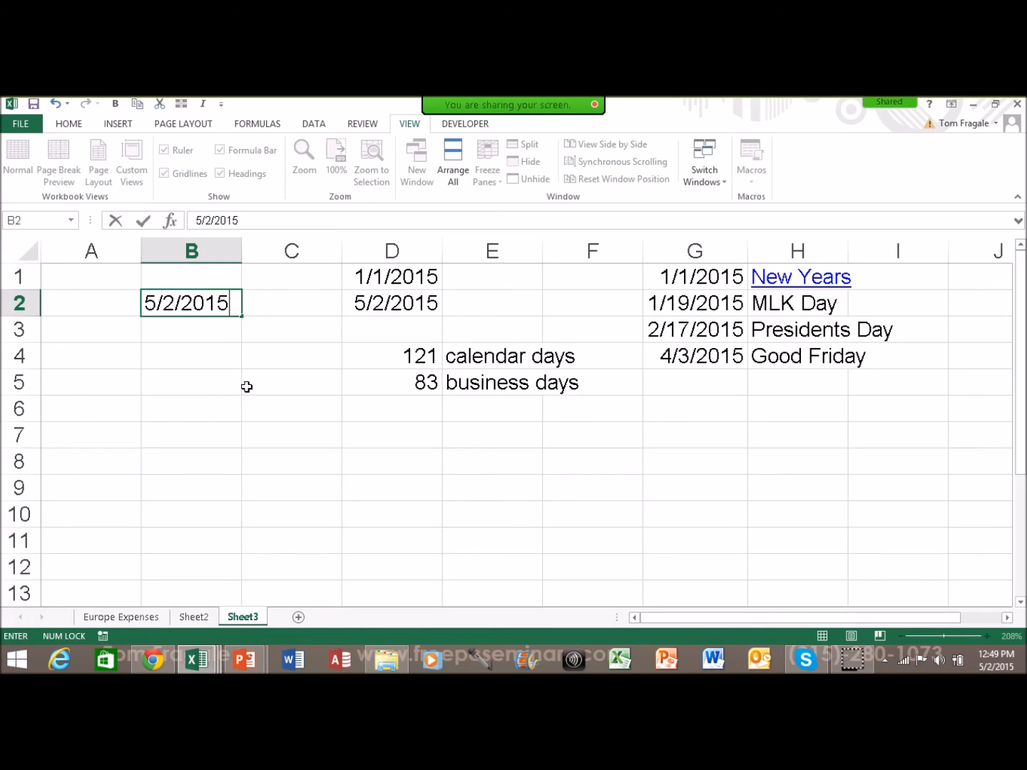
key(Tab)
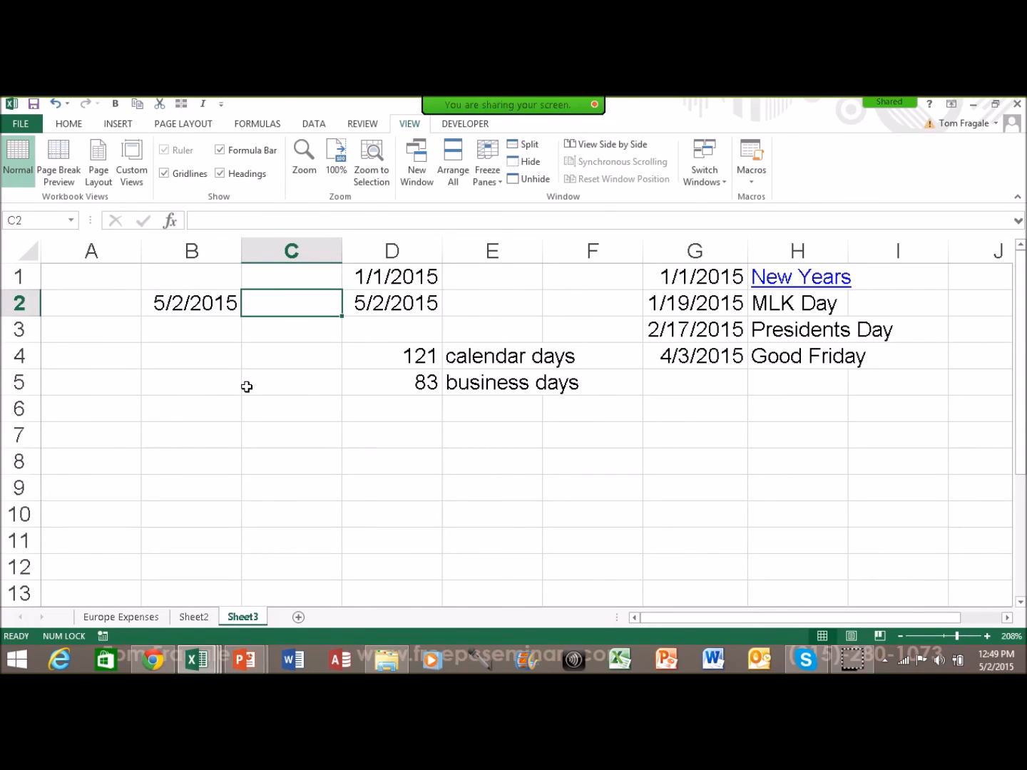
key(ctrl)
key(ctrl+shift+semicolon)
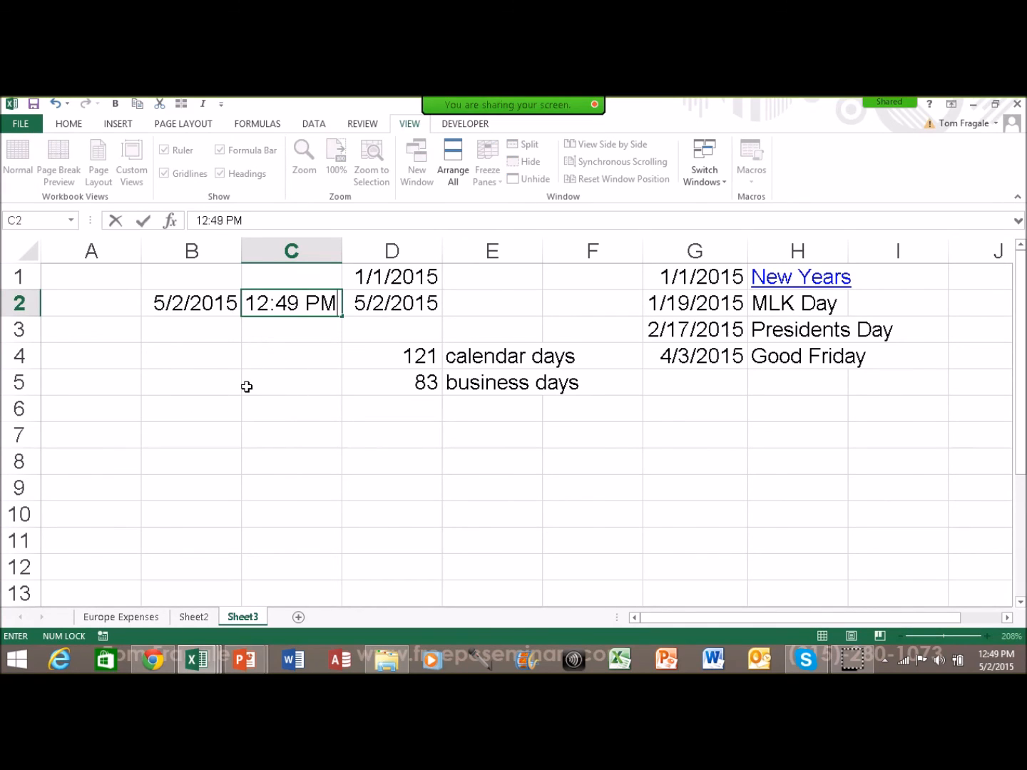
key(Return)
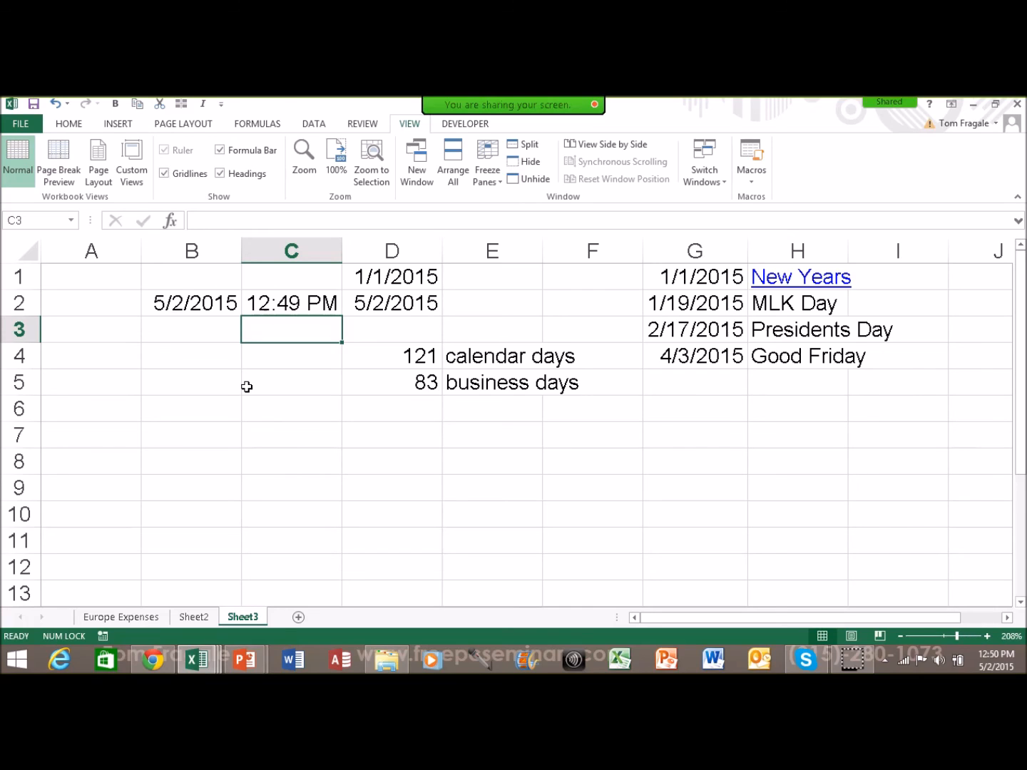
Step: Enter the formula =TODAY() in cell B4 for a self-updating date
key(Left)
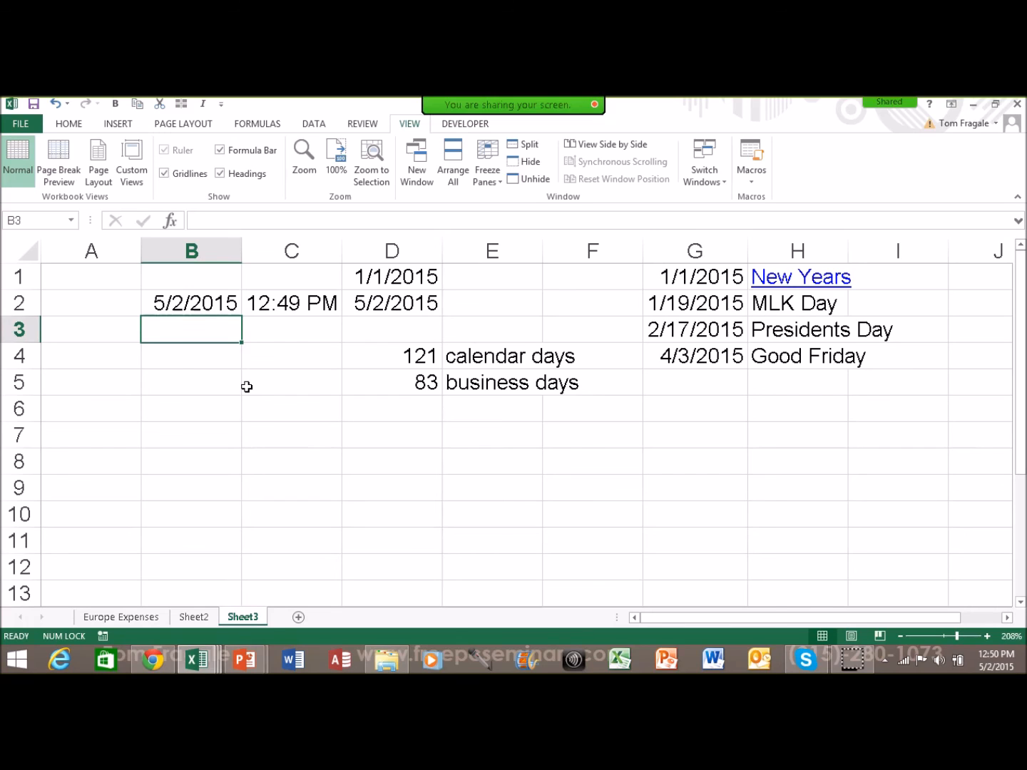
key(Down)
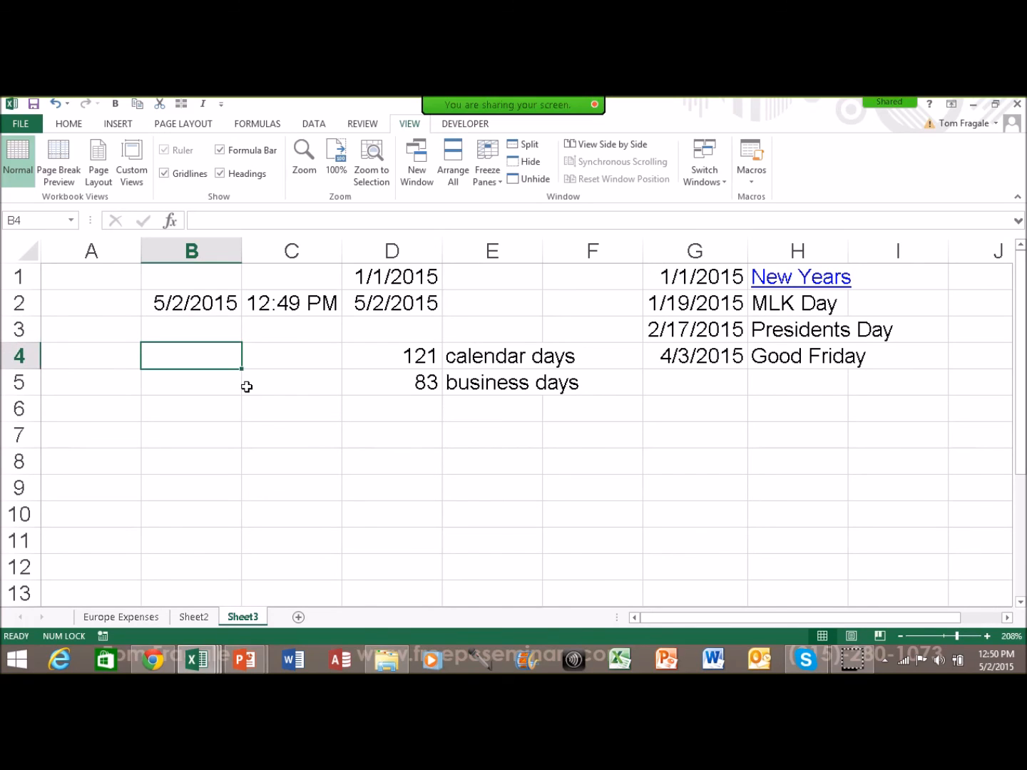
text(=today)
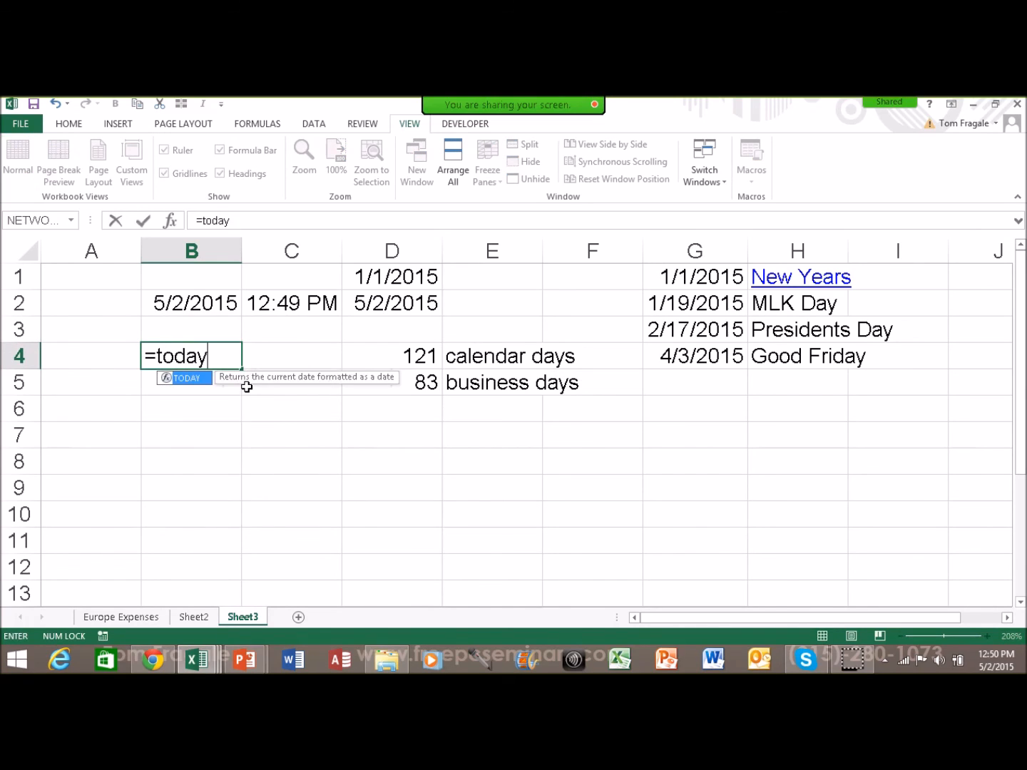
text(())
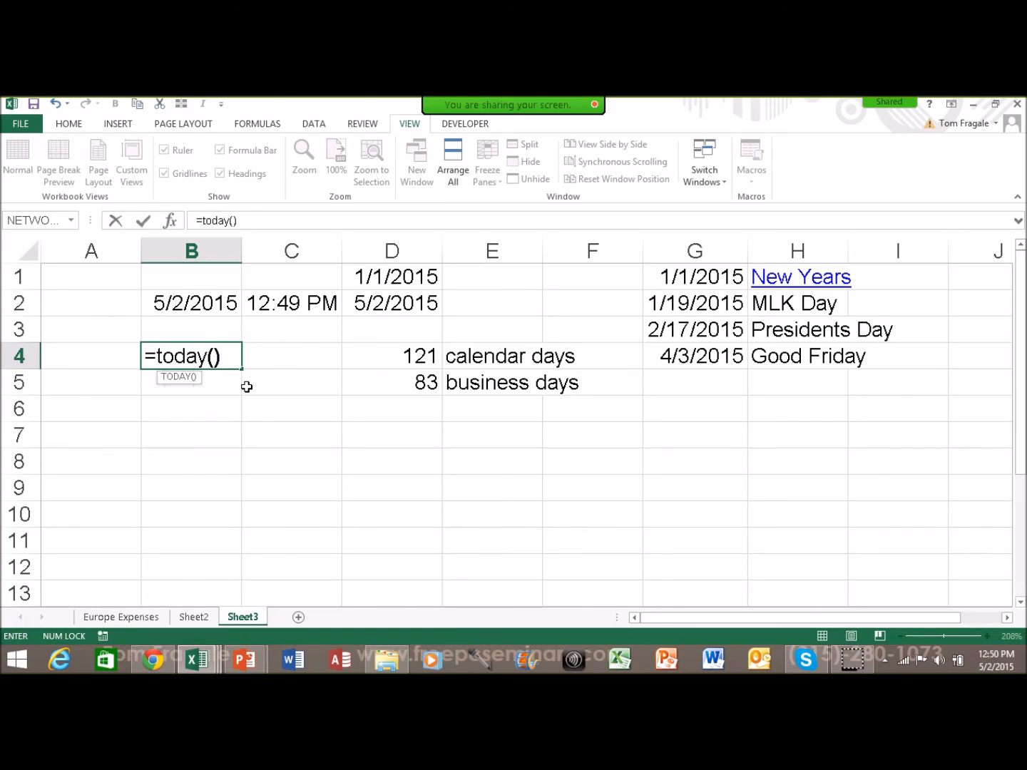
key(Return)
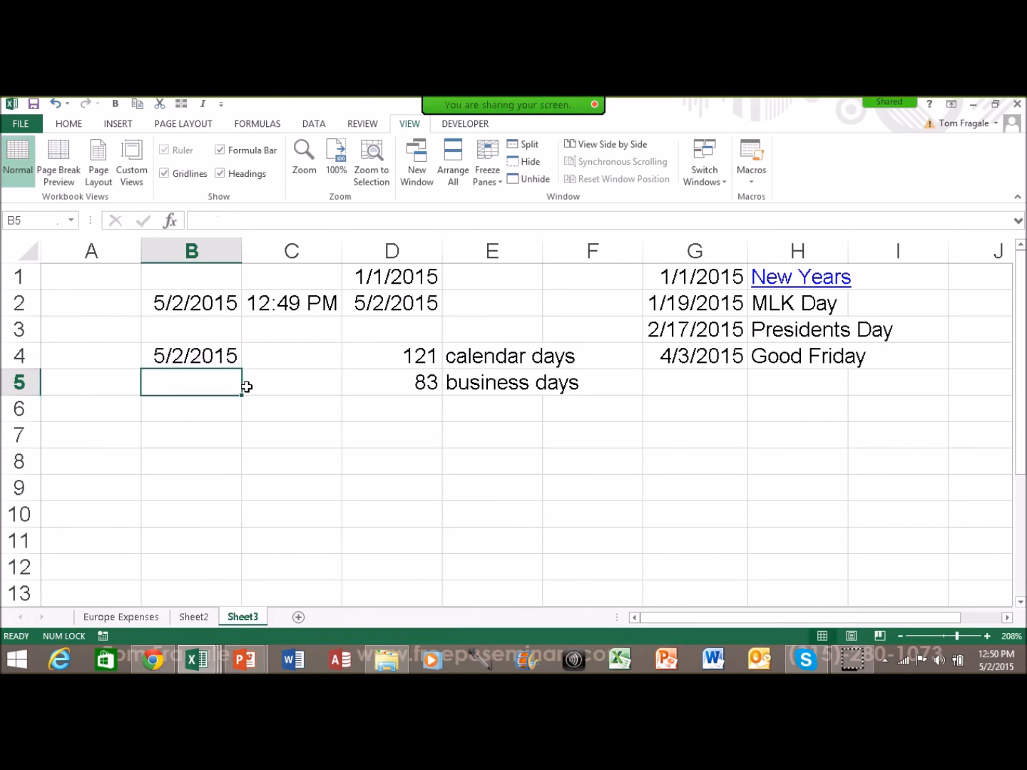
Step: Compare the underlying contents of the fixed date in B2 with the formula in B4
key(Down)
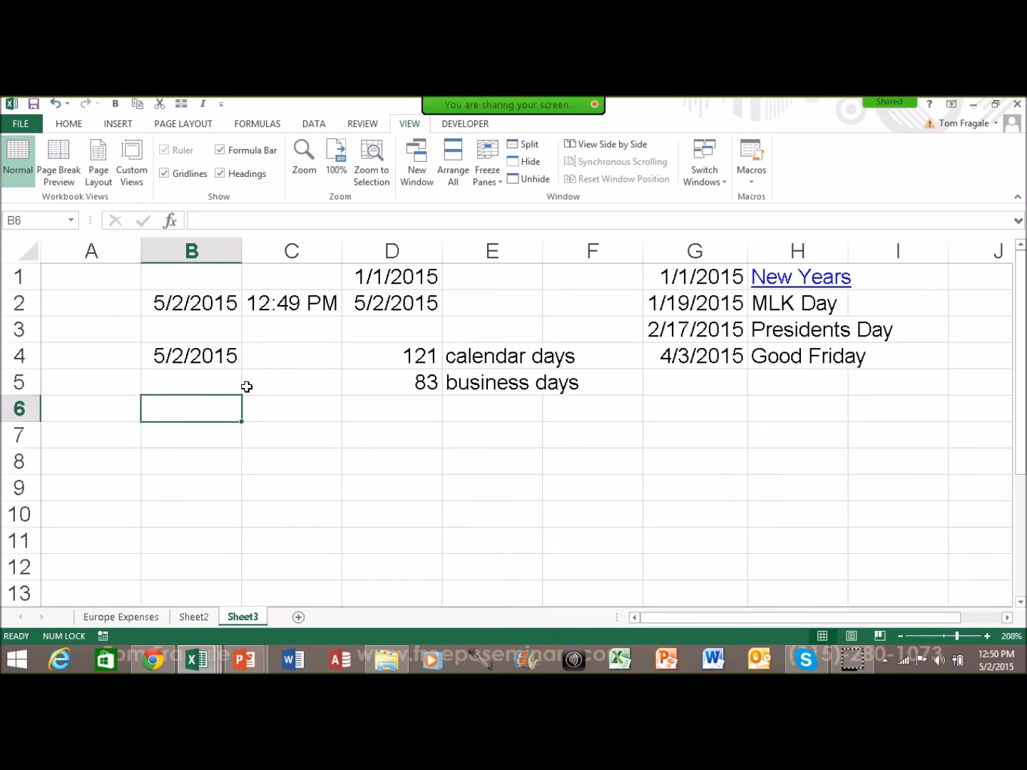
key(Up)
key(Up)
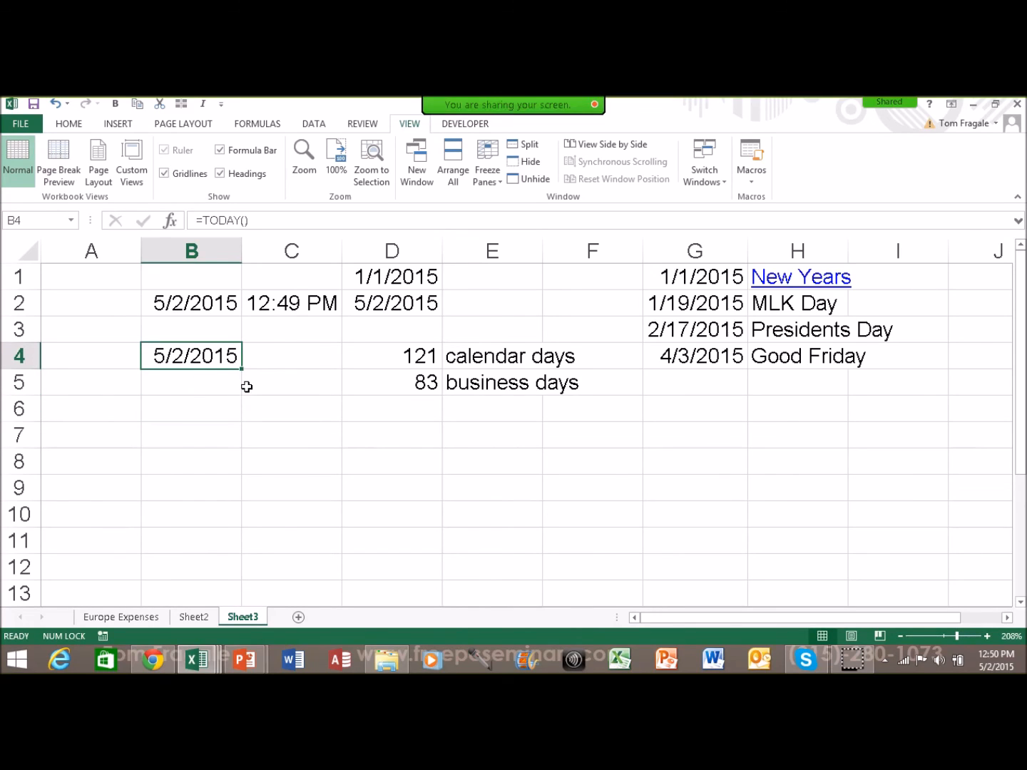
key(Up)
key(Up)
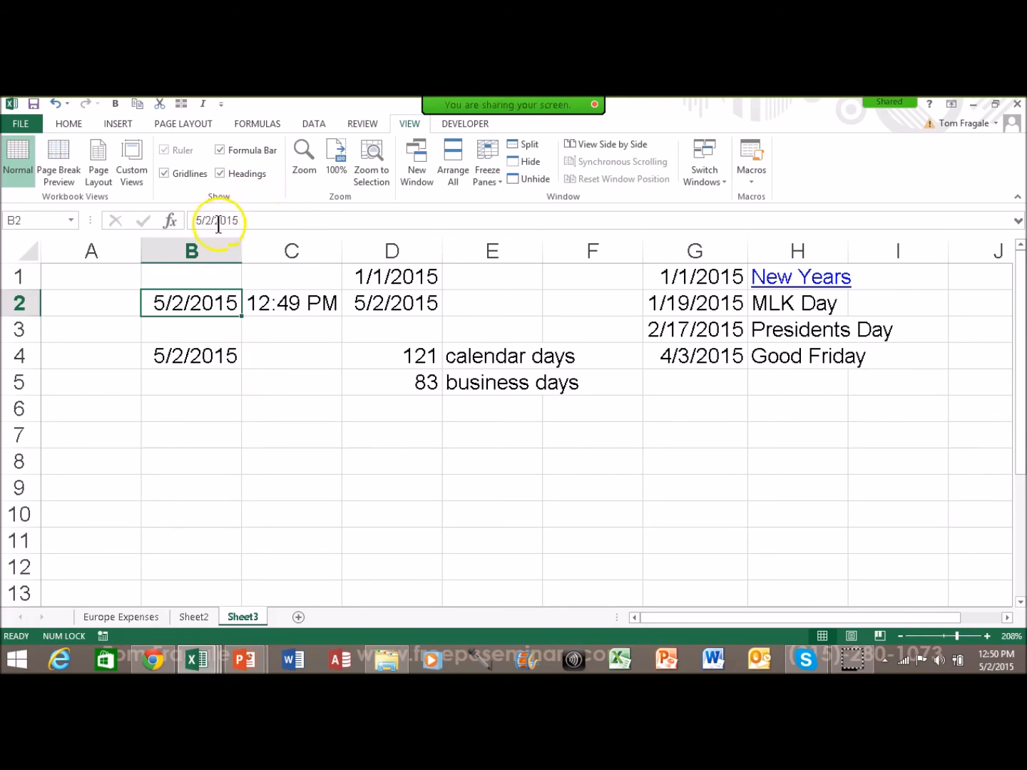
click(185, 355)
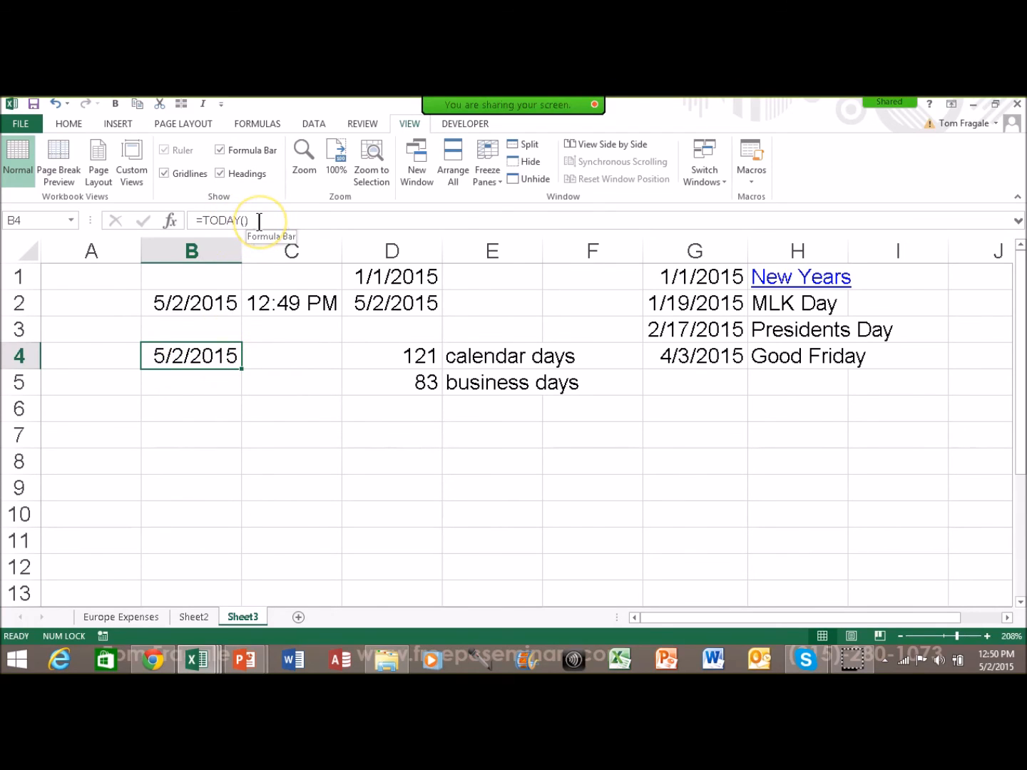
Step: Enter the formula =NOW() in cell C4 for a self-updating date and time
click(288, 357)
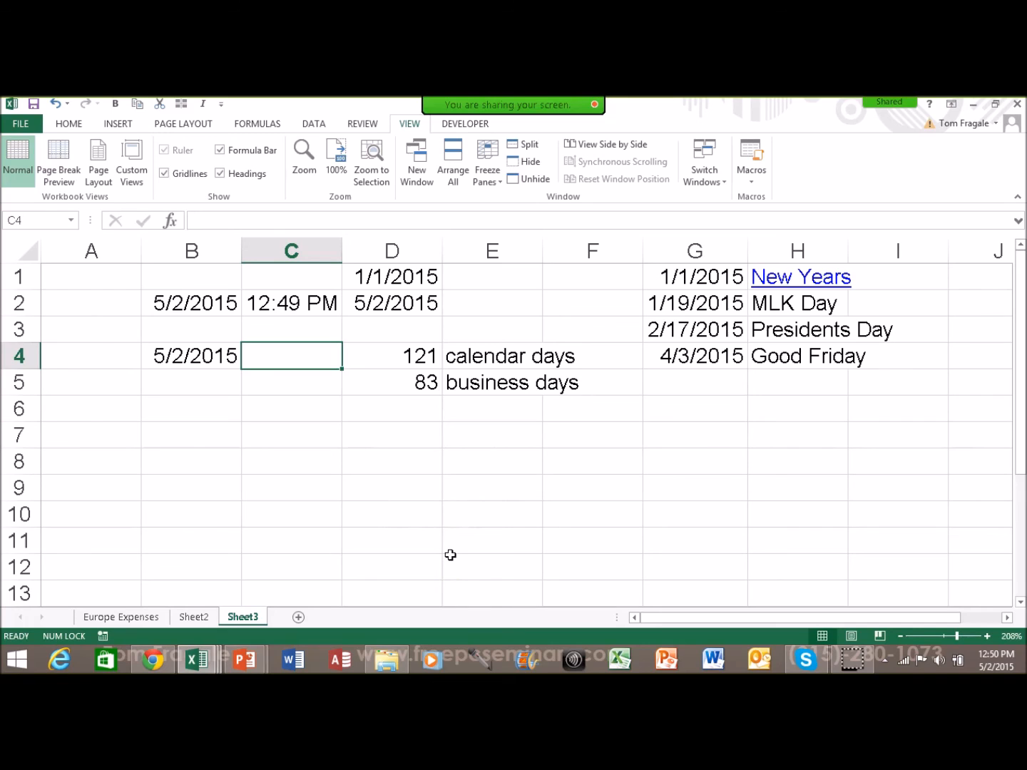
text(=now())
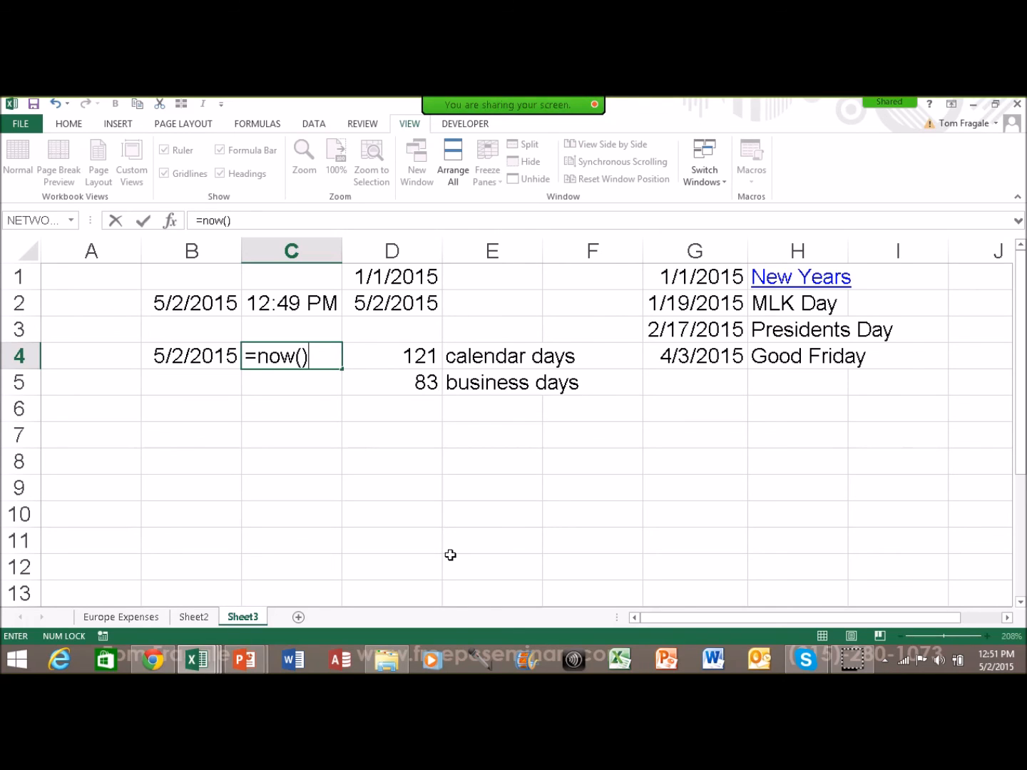
key(Return)
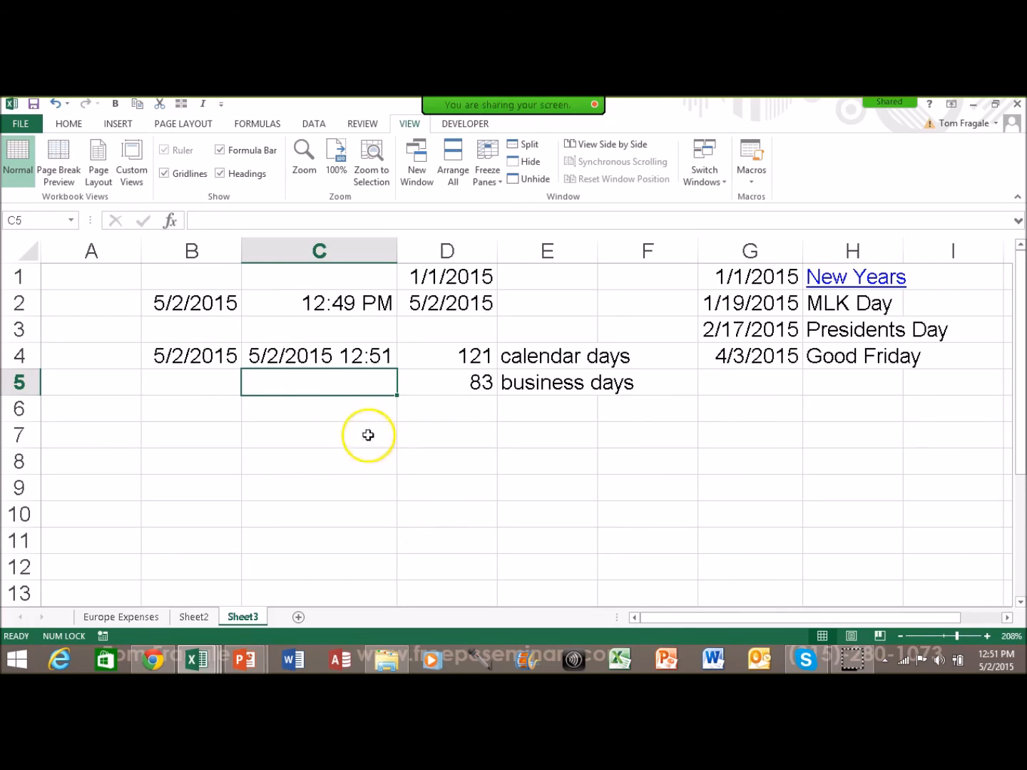
Step: Inspect the TODAY formula in B4 and the NOW formula in C4 without changing them
click(207, 347)
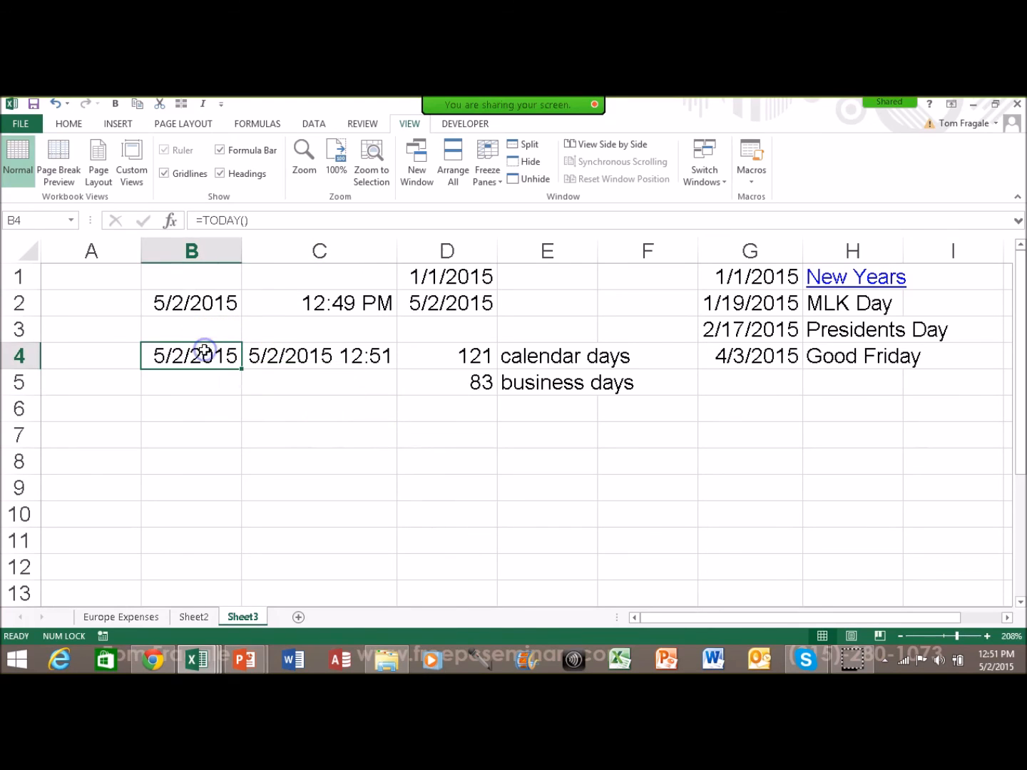
click(176, 400)
double_click(175, 346)
double_click(176, 348)
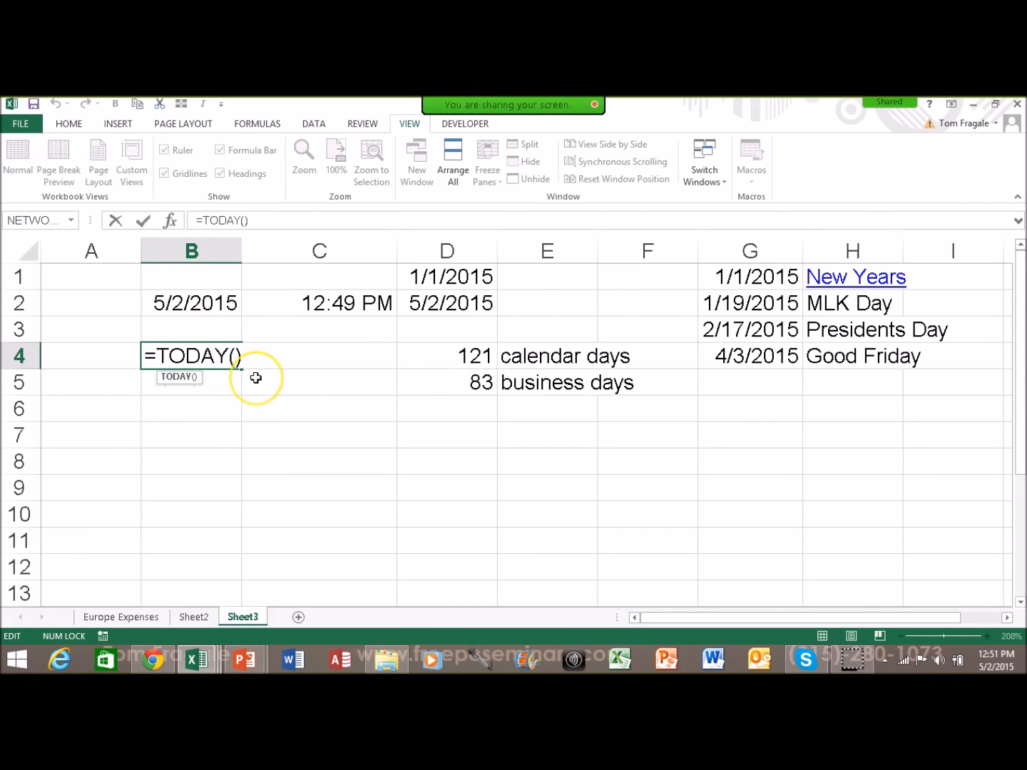
key(Escape)
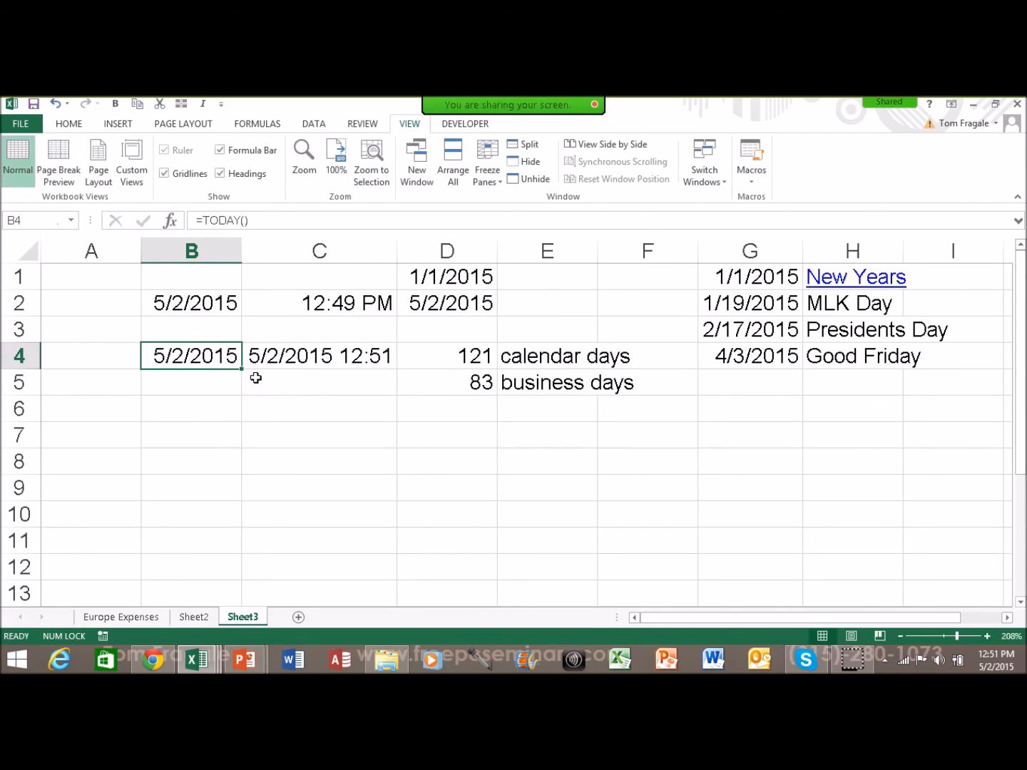
double_click(285, 355)
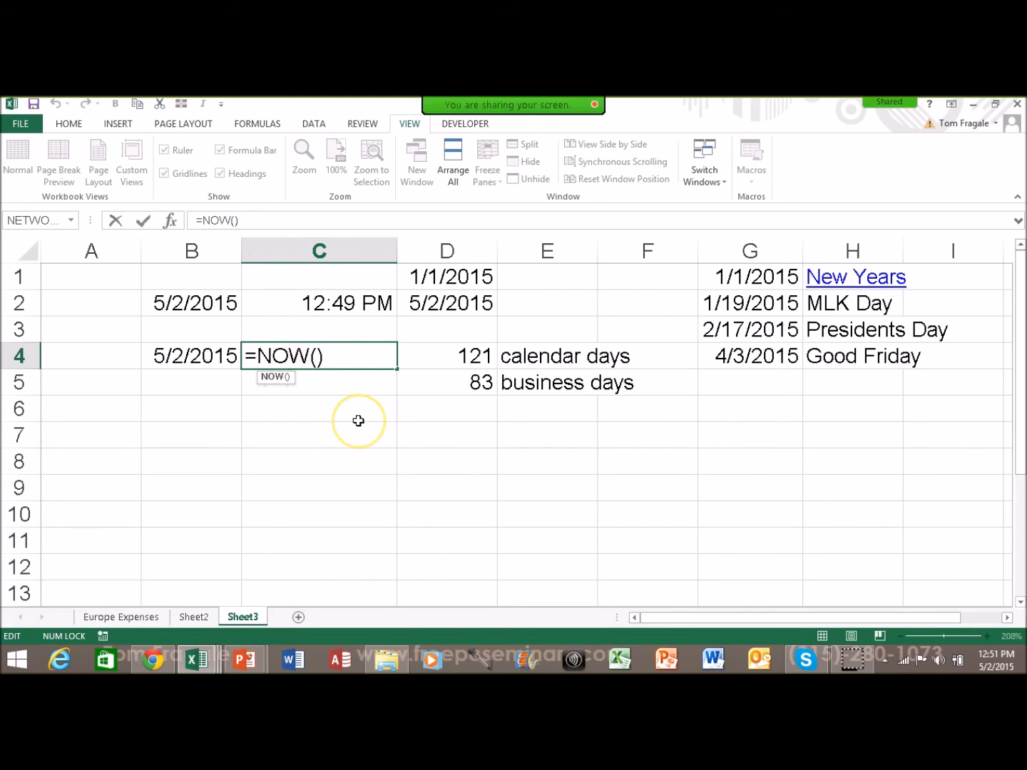
key(Return)
Step: Switch to PowerPoint to show the closing "Thank you for attending" slide
click(246, 573)
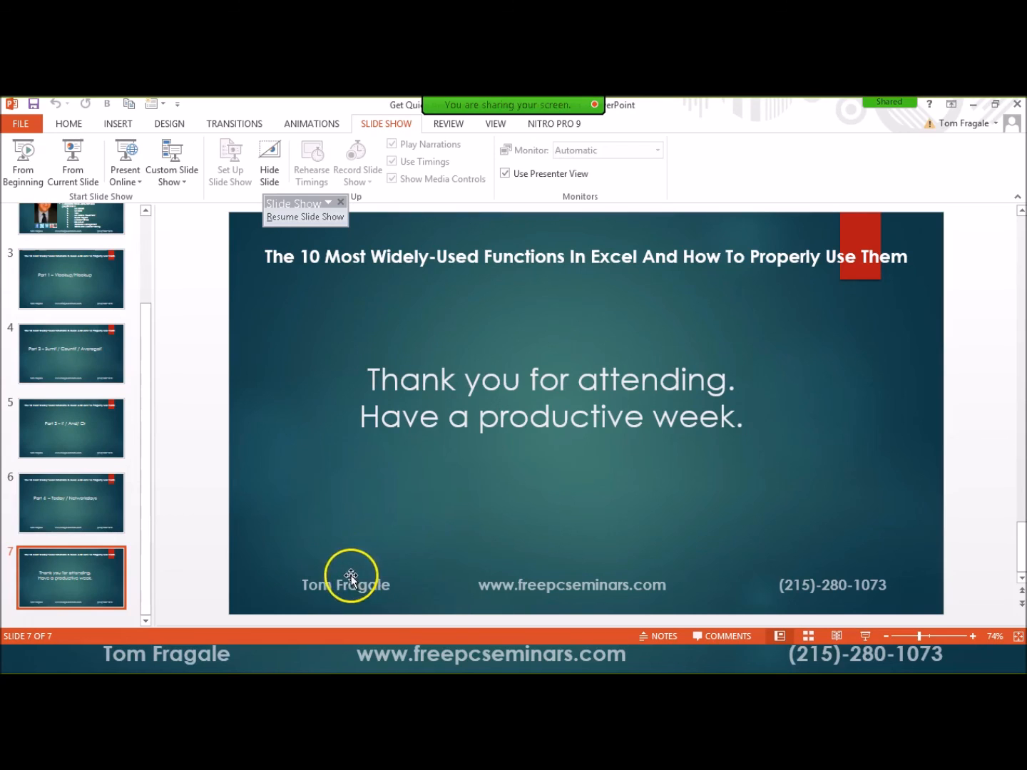
mouse_move(504, 101)
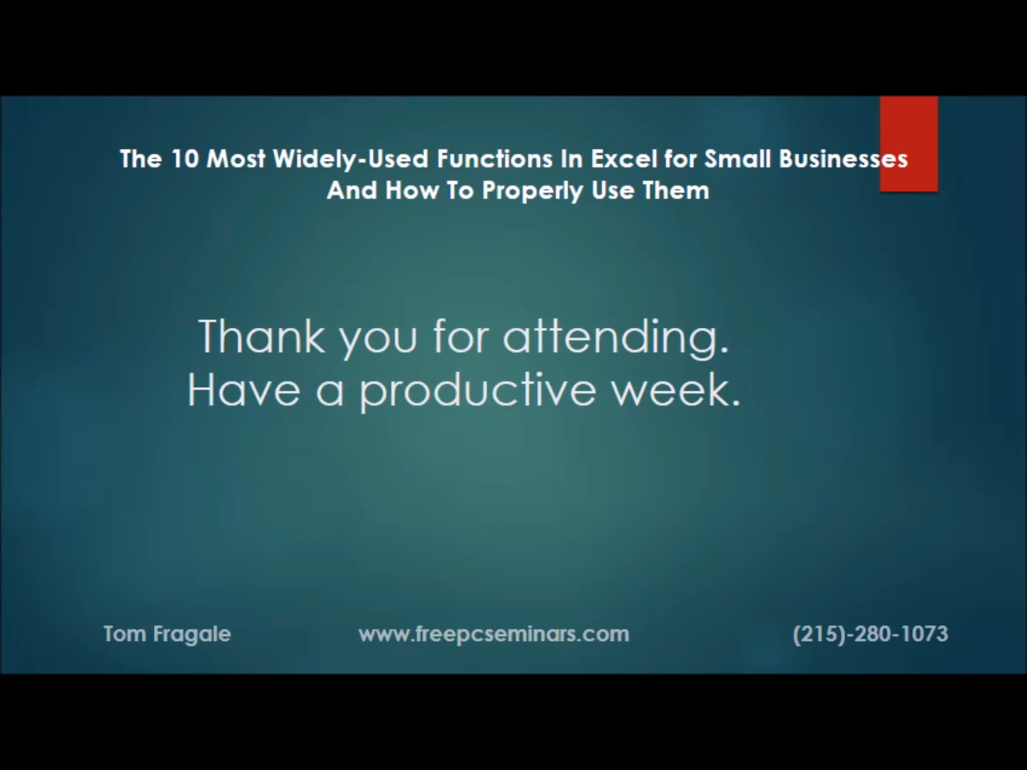